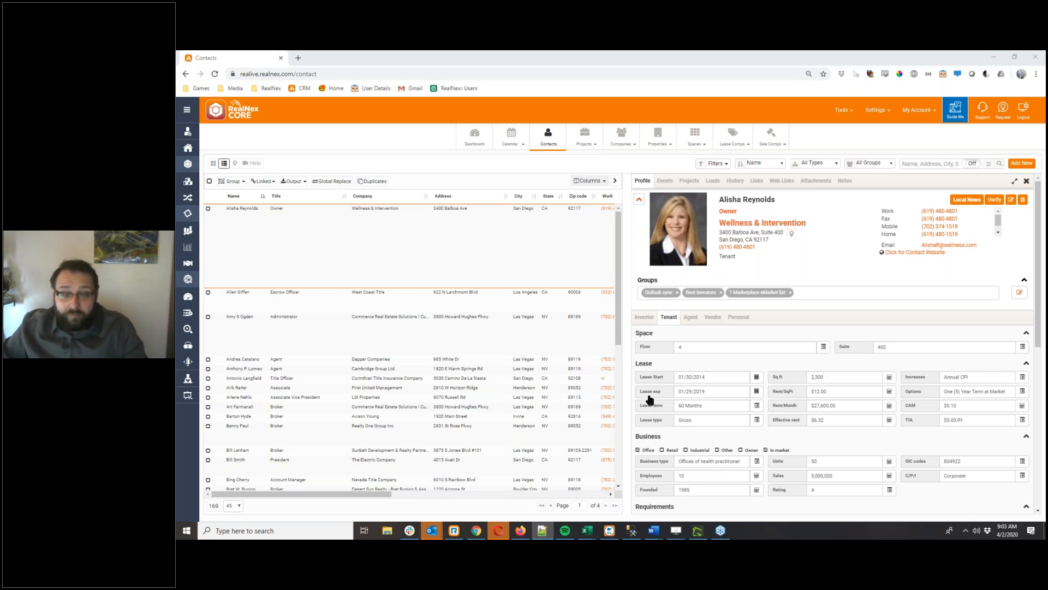
# Step: Review the contact's Tenant details, including lease, business and requirements fields, and display the Investor details
pyautogui.scroll(-3, 694, 348)
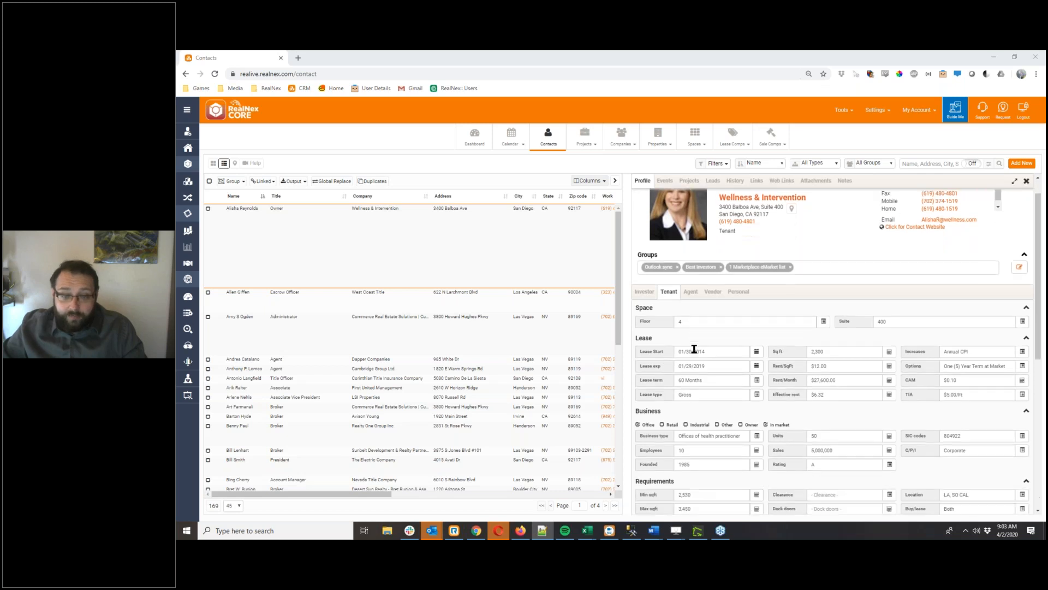
pyautogui.scroll(-2, 694, 348)
pyautogui.scroll(1, 694, 348)
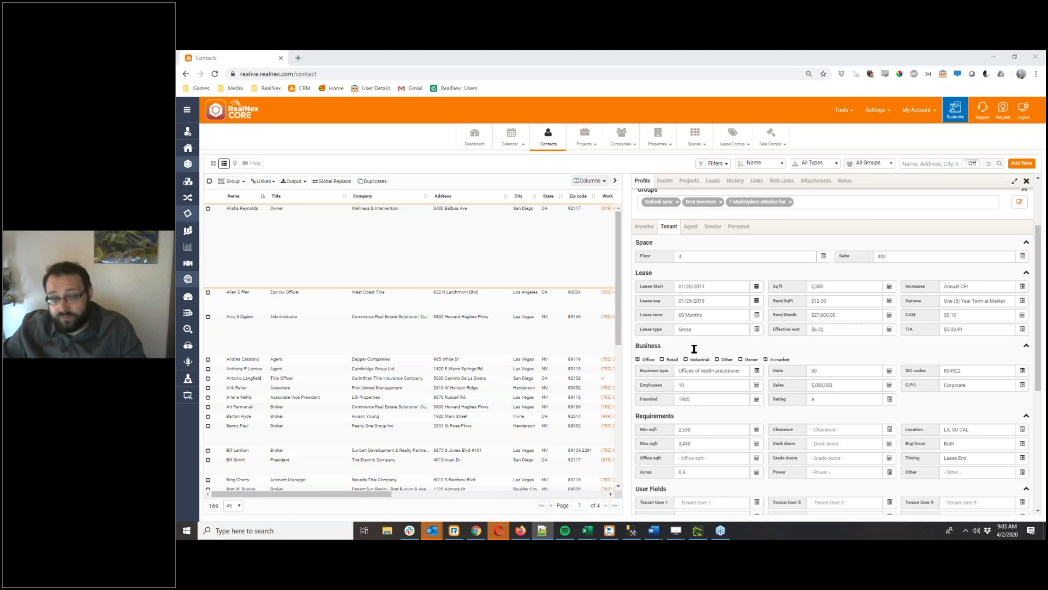
pyautogui.scroll(2, 694, 348)
pyautogui.click(644, 317)
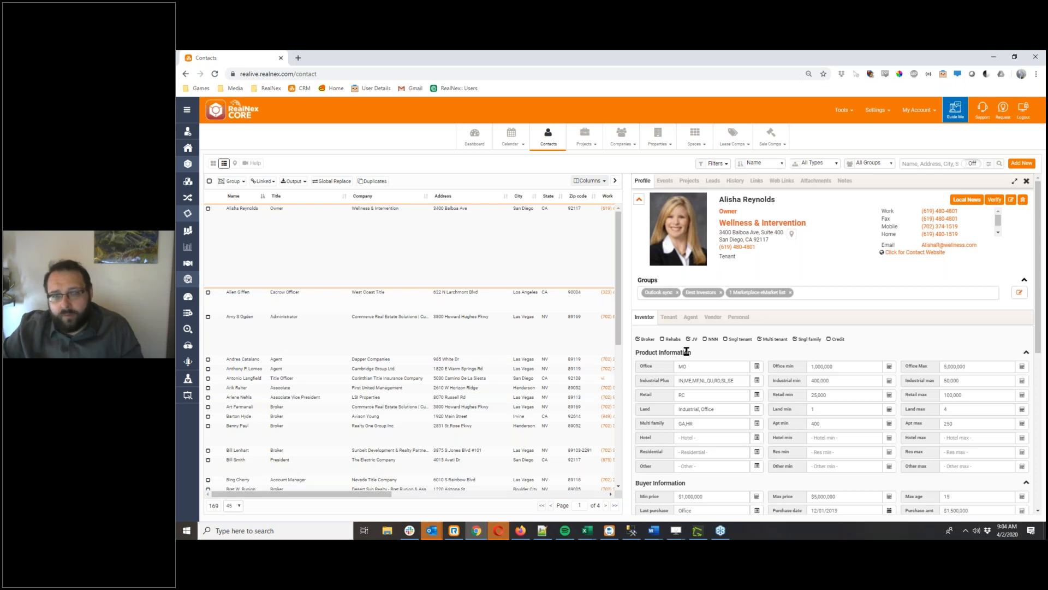
# Step: Open the Properties module in a separate browser tab and switch to it
pyautogui.click(661, 140)
pyautogui.click(677, 147)
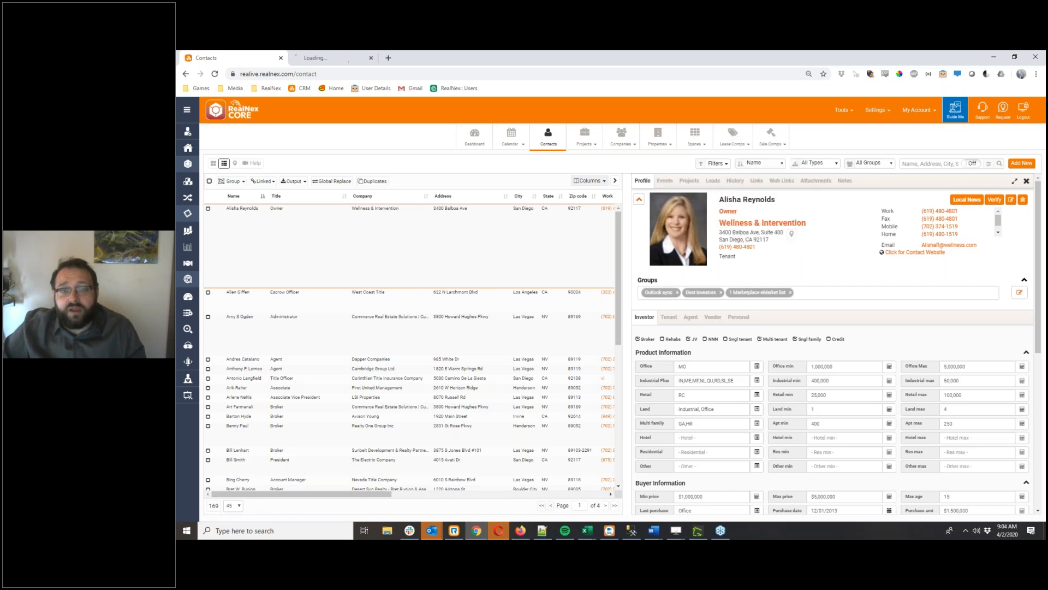
pyautogui.click(307, 55)
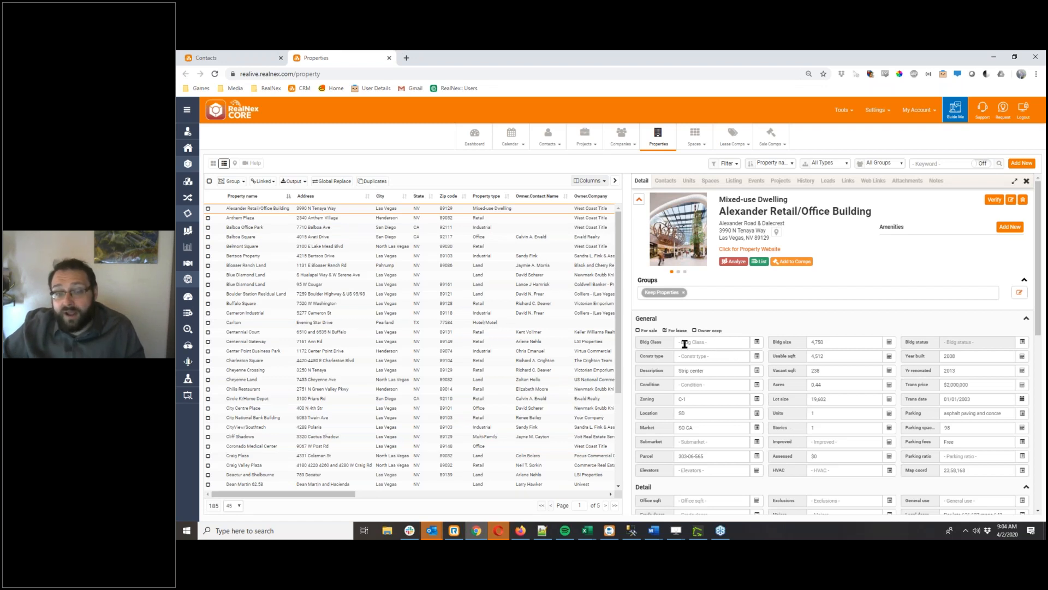
# Step: Edit the Bldg Class field definition for properties to turn its label colour on, set it to LightBlue, and save
pyautogui.rightClick(658, 345)
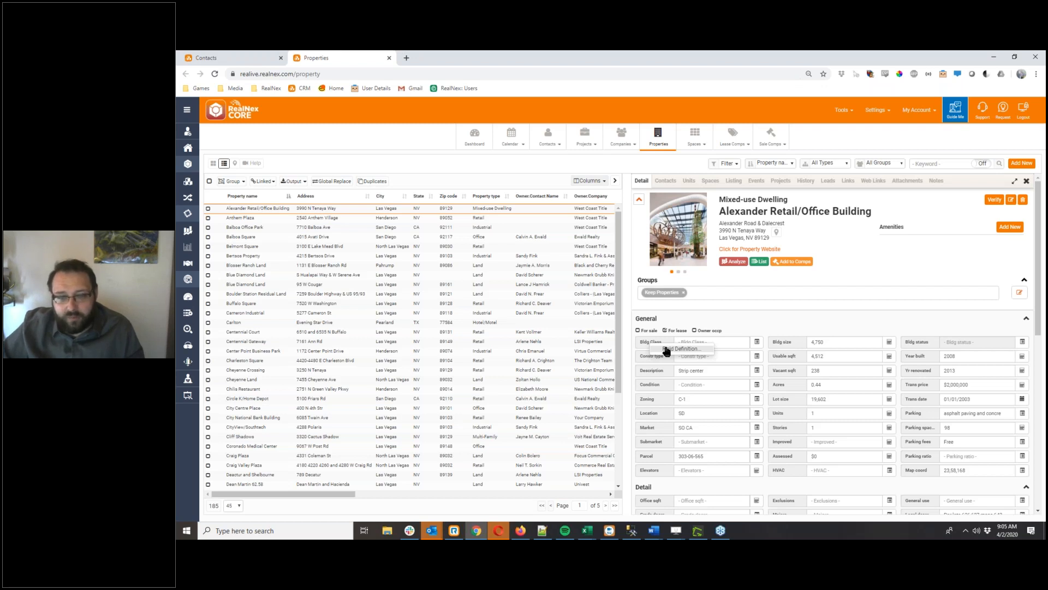
pyautogui.click(667, 351)
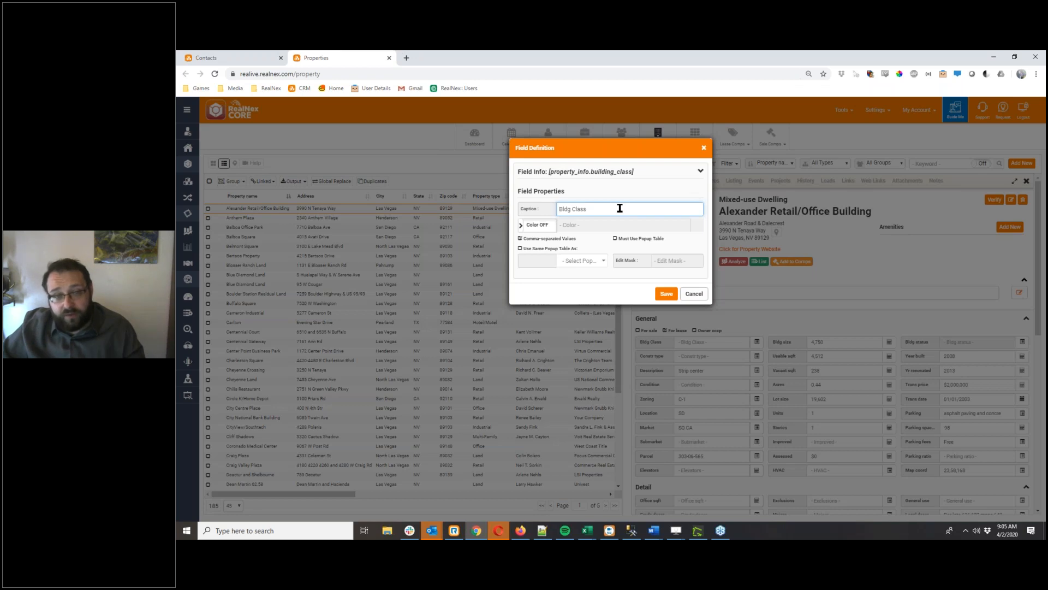
pyautogui.click(532, 226)
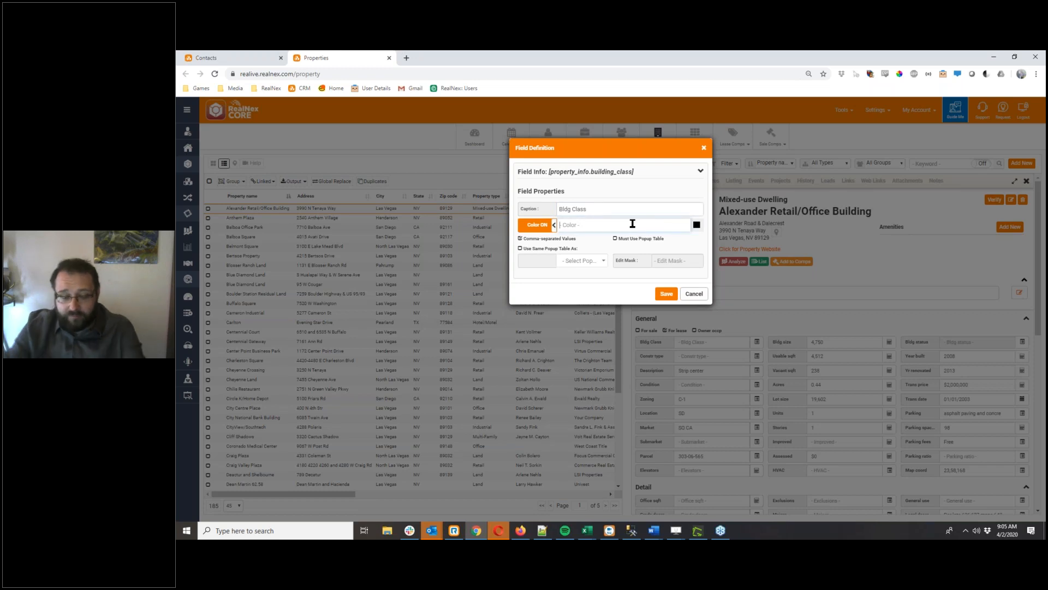
pyautogui.write('LightBlue')
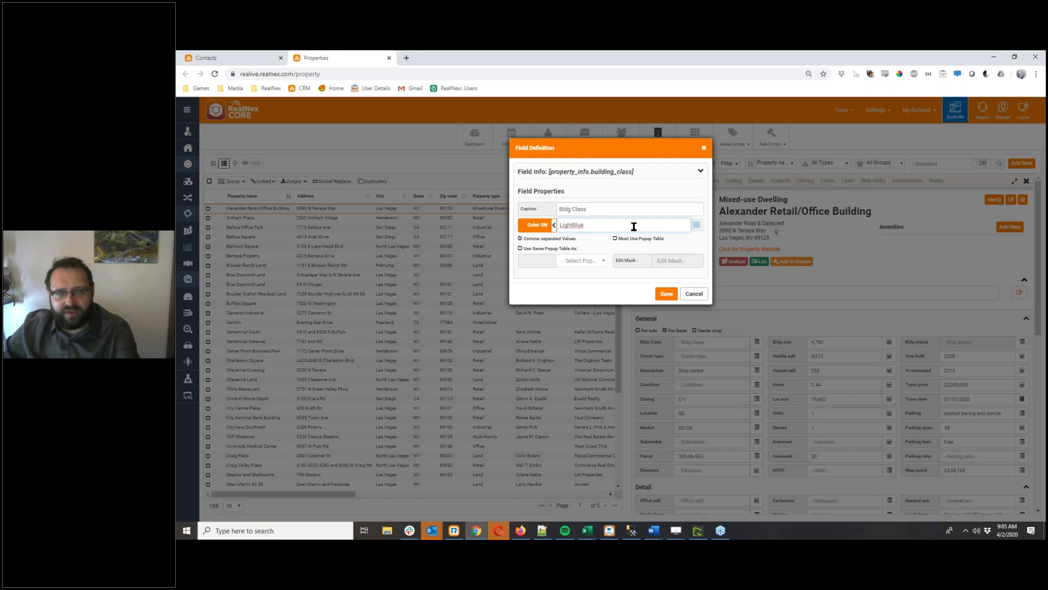
pyautogui.click(667, 296)
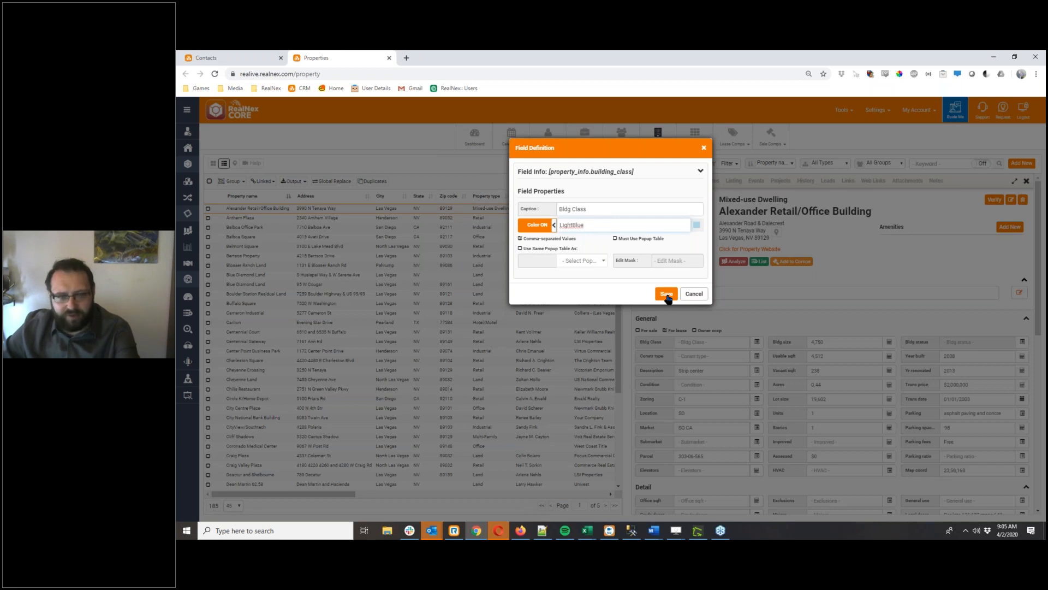
pyautogui.click(697, 228)
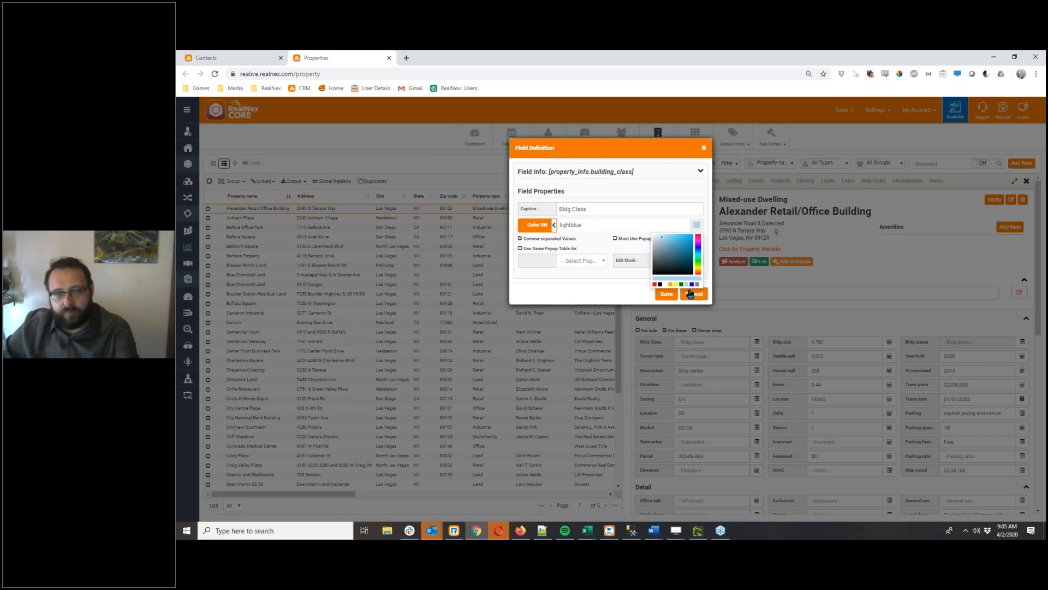
pyautogui.click(667, 294)
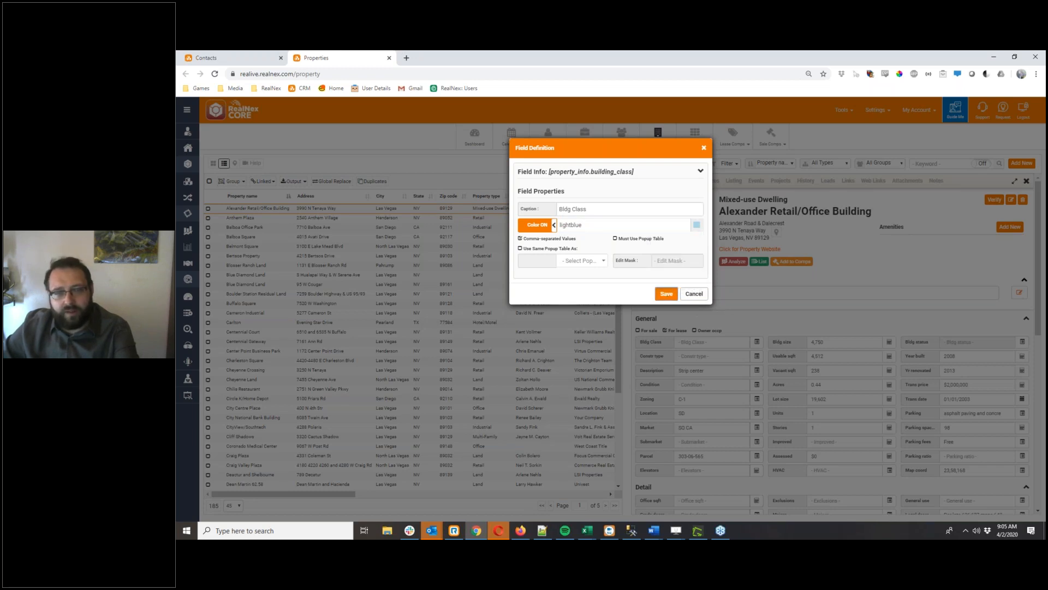
pyautogui.click(667, 294)
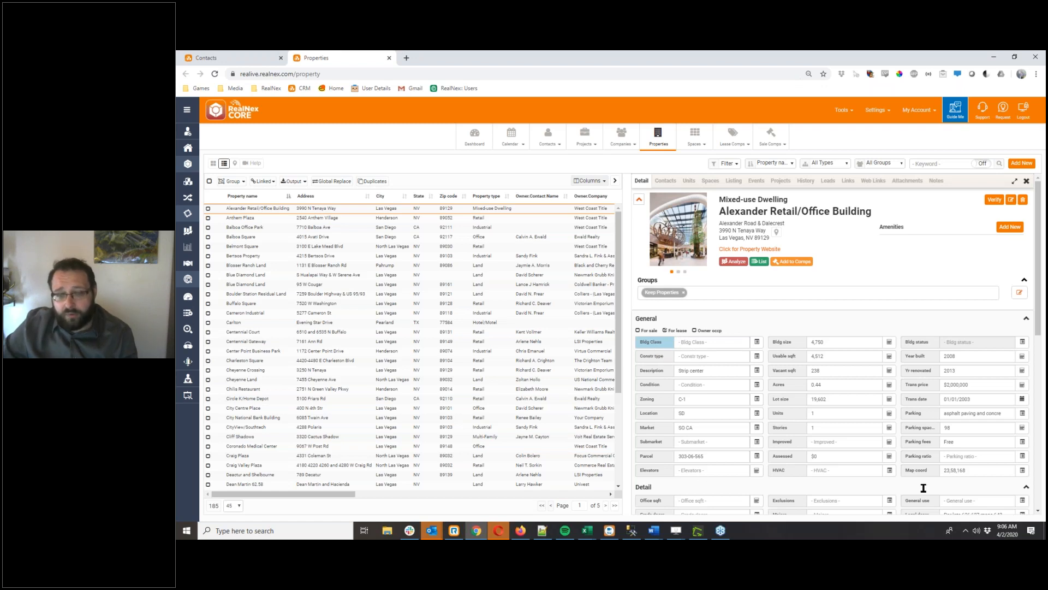
# Step: Turn on a red label colour for the Grade doors field in the property's Detail section and save the definition
pyautogui.scroll(-3, 730, 406)
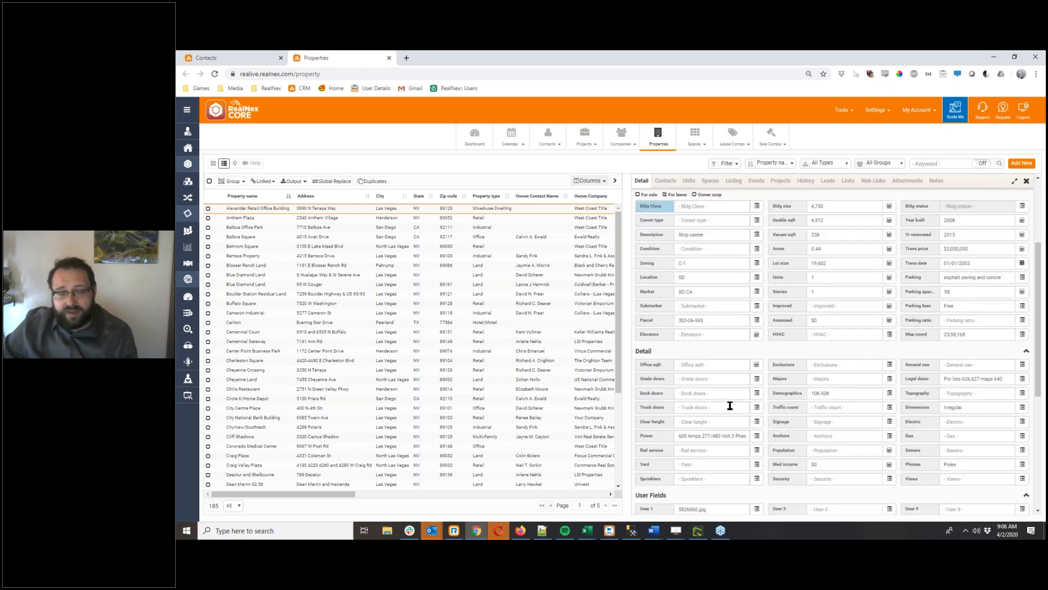
pyautogui.rightClick(660, 380)
pyautogui.click(681, 385)
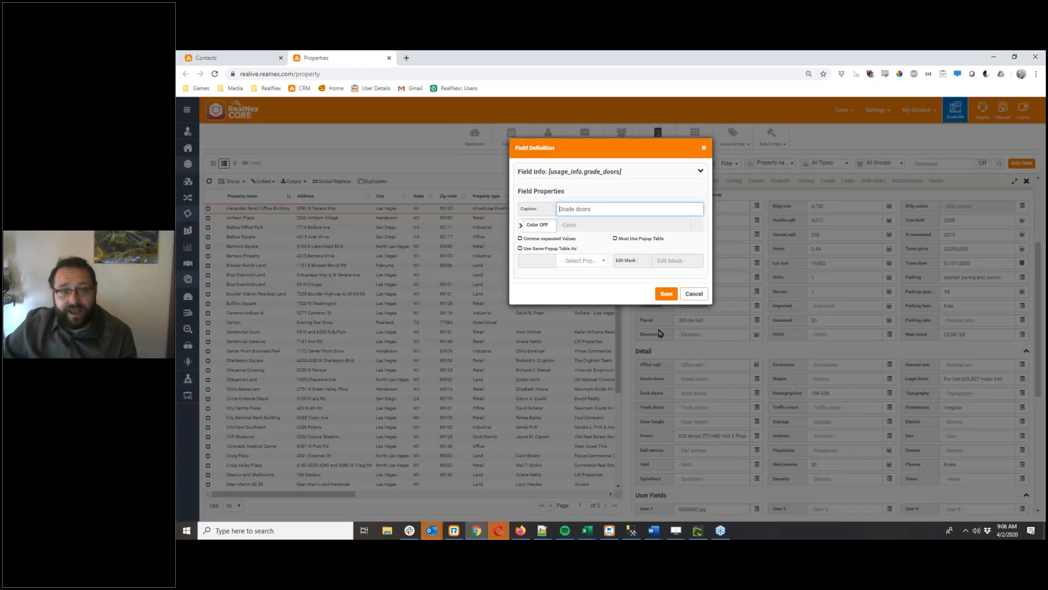
pyautogui.click(696, 226)
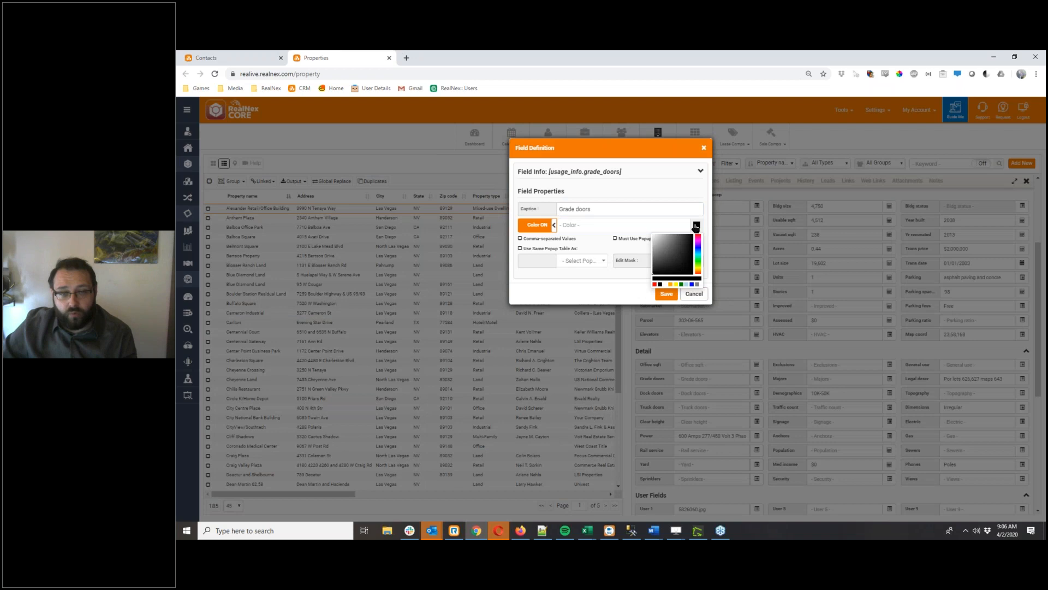
pyautogui.click(655, 284)
pyautogui.click(665, 294)
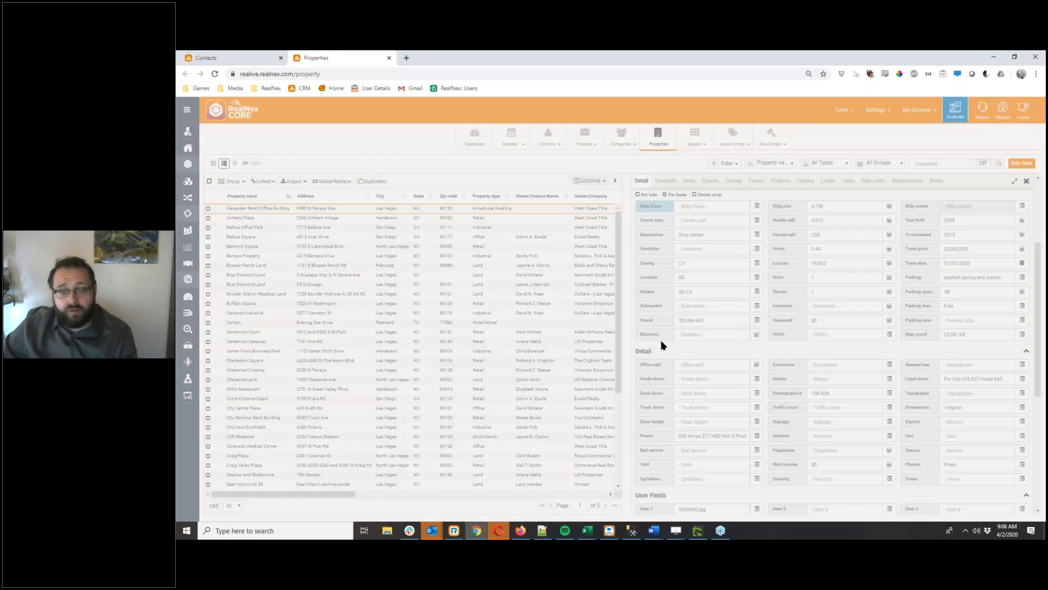
# Step: Turn on the label colour for the Dock doors field, set it to red (#ff0000), and save the definition
pyautogui.rightClick(662, 400)
pyautogui.click(669, 404)
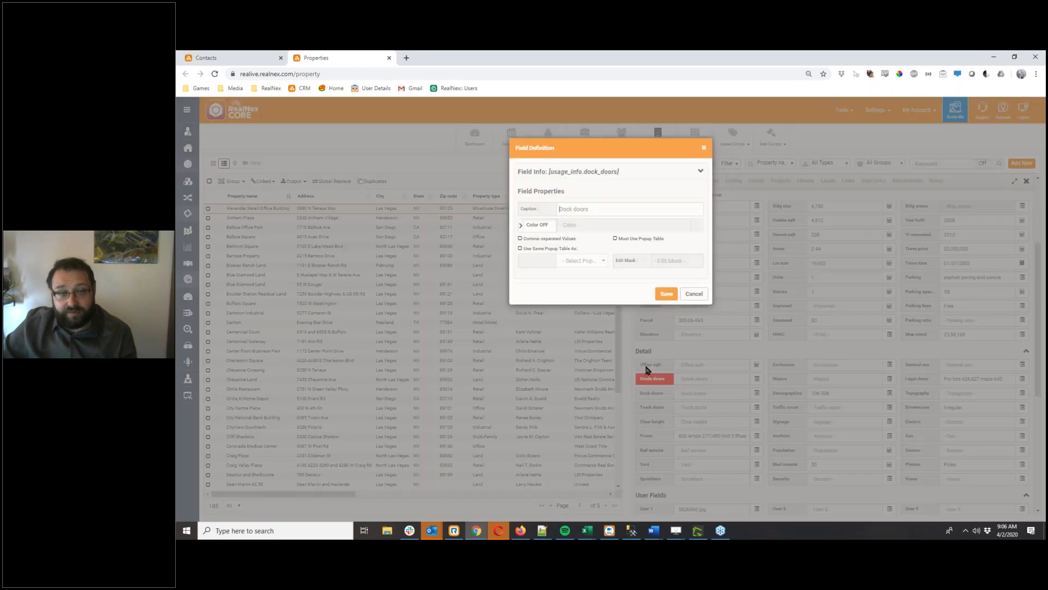
pyautogui.click(576, 225)
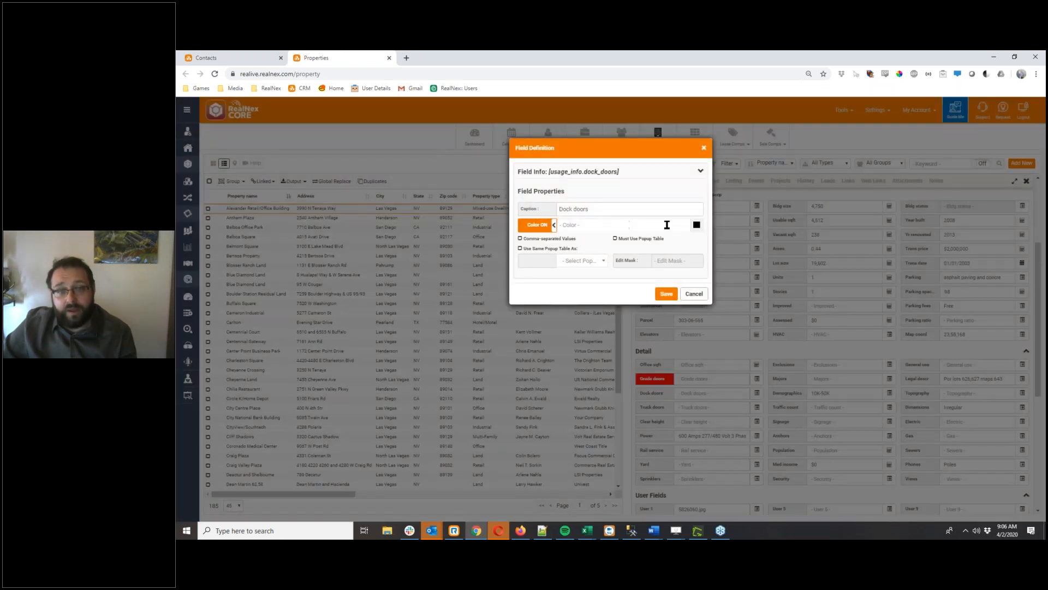
pyautogui.click(694, 226)
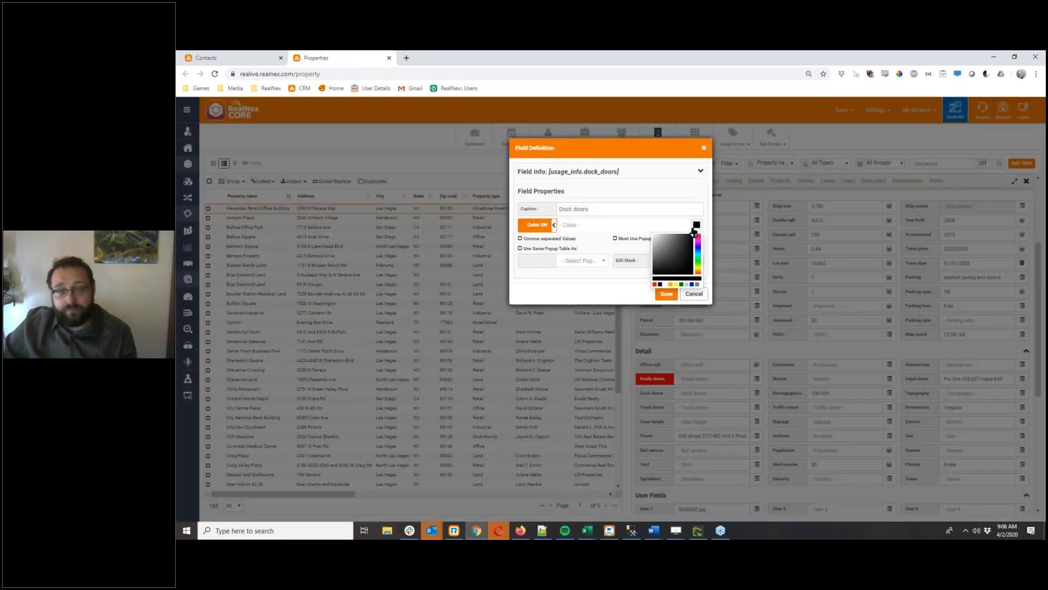
pyautogui.click(656, 284)
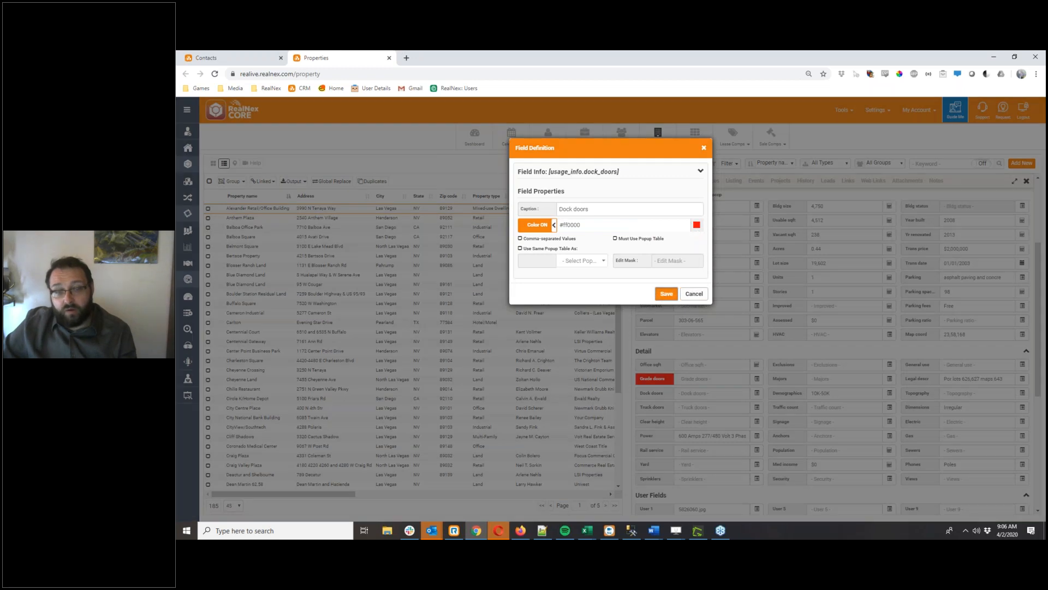
pyautogui.click(667, 293)
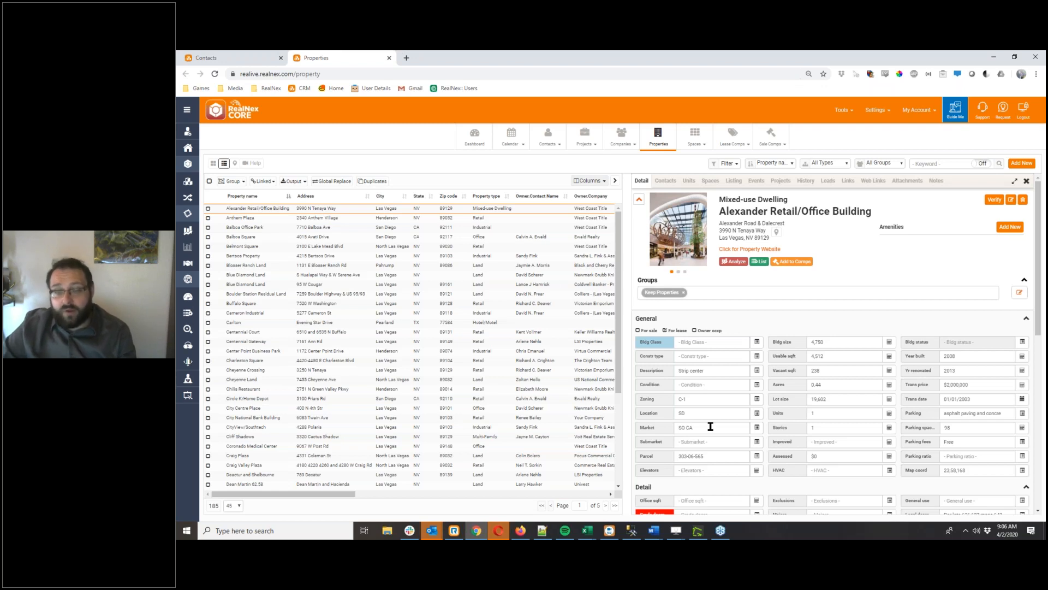
# Step: Return to the contact's Investor details and add Class A (QA) and Class B & C (QU) to the Office field's values
pyautogui.scroll(-1, 722, 416)
pyautogui.scroll(2, 722, 416)
pyautogui.click(201, 57)
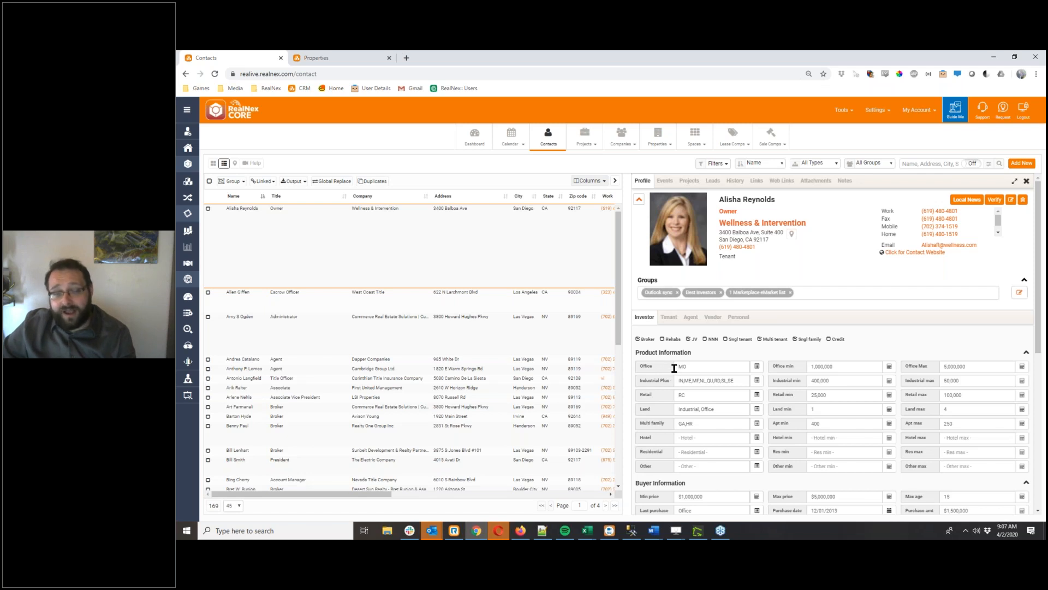
pyautogui.scroll(-1, 681, 351)
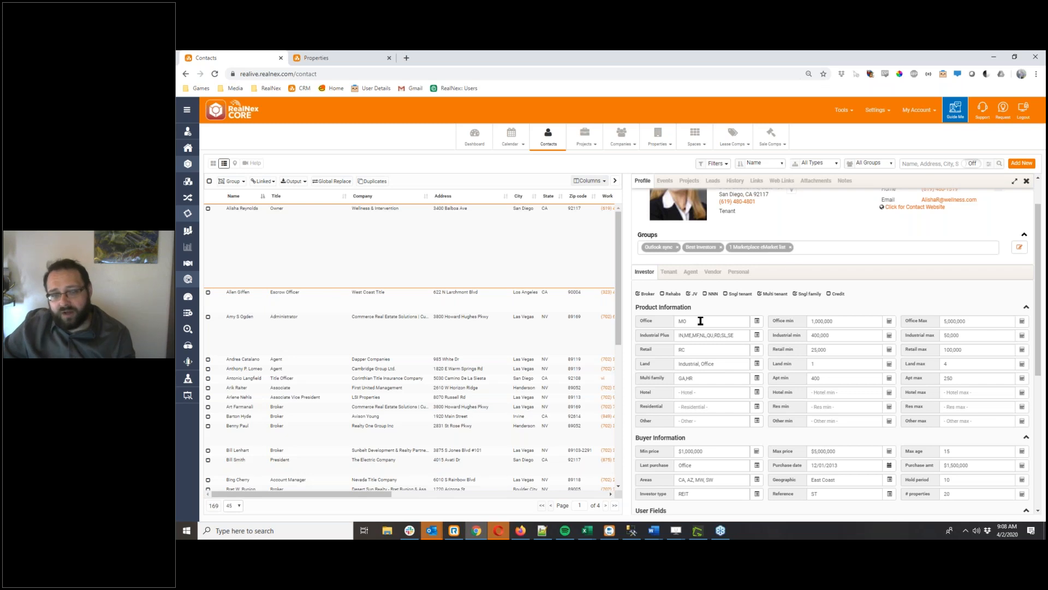
pyautogui.click(756, 322)
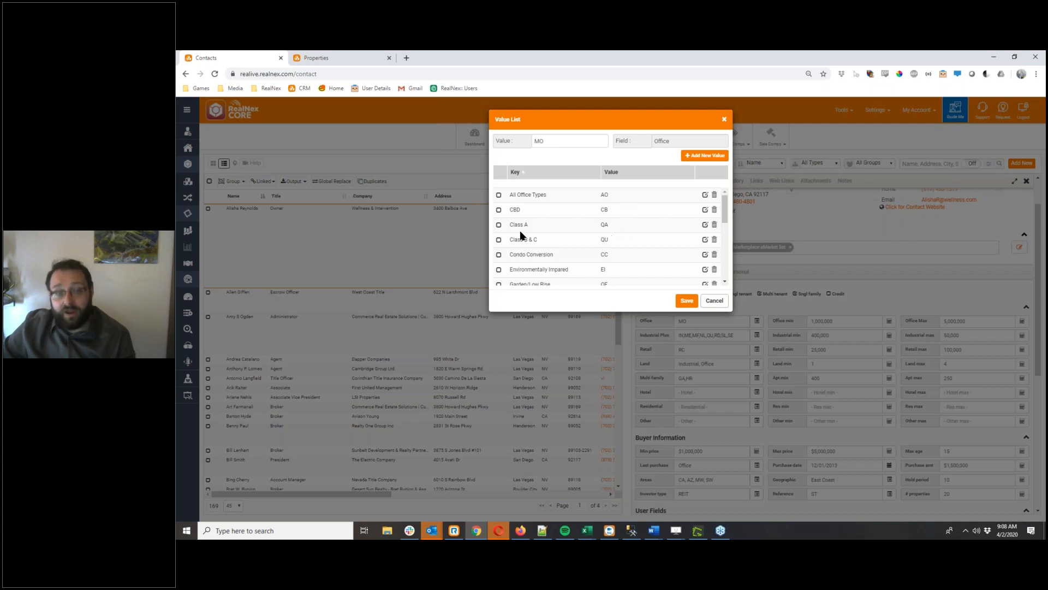
pyautogui.click(499, 224)
pyautogui.click(499, 240)
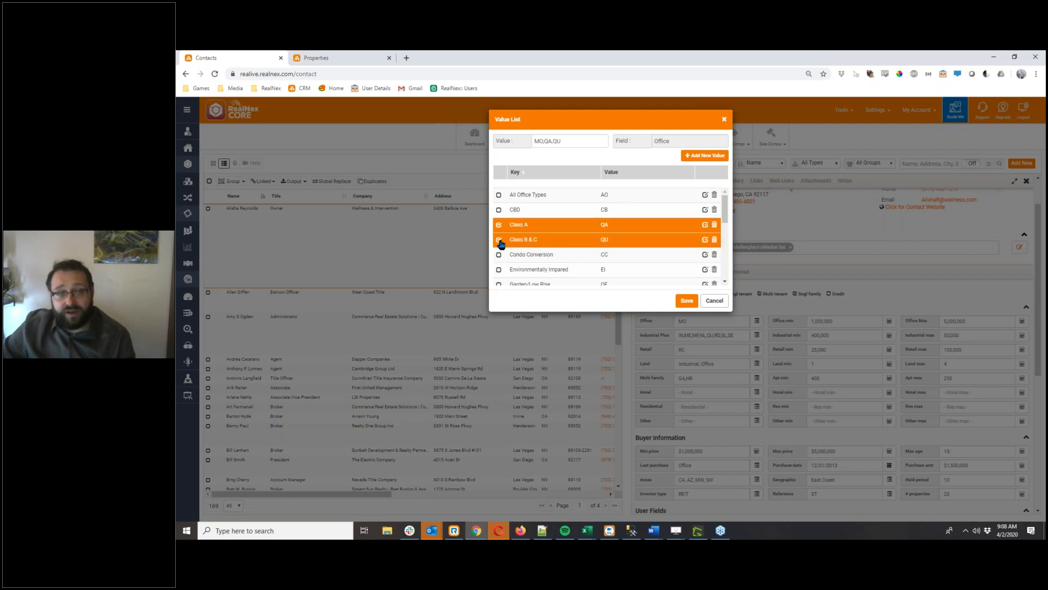
pyautogui.click(689, 301)
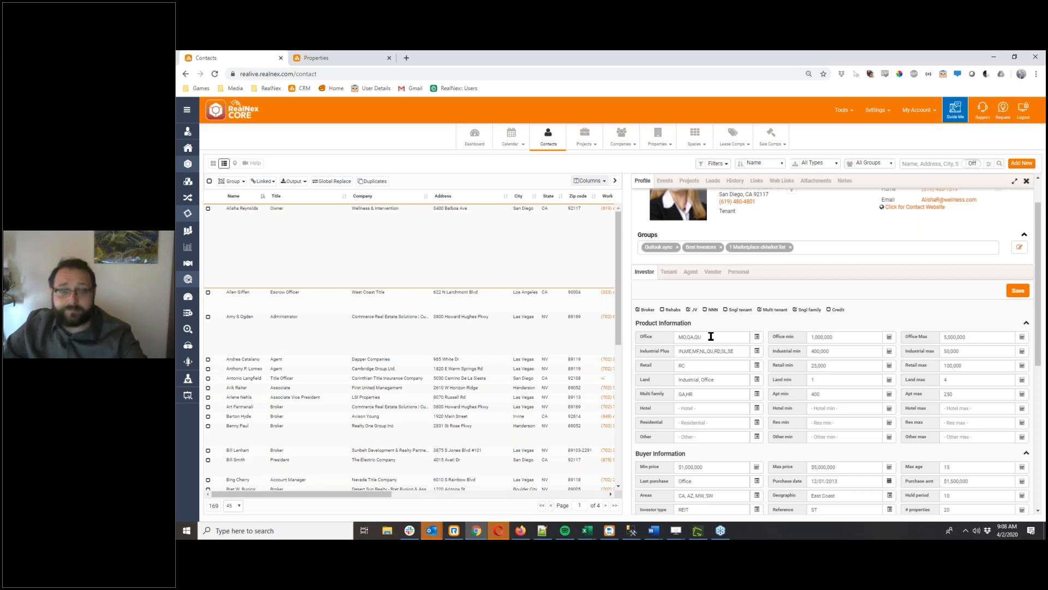
# Step: Examine the available value lists for the contact's Office and Land investor fields, closing each without changes
pyautogui.click(756, 337)
pyautogui.scroll(-2, 611, 214)
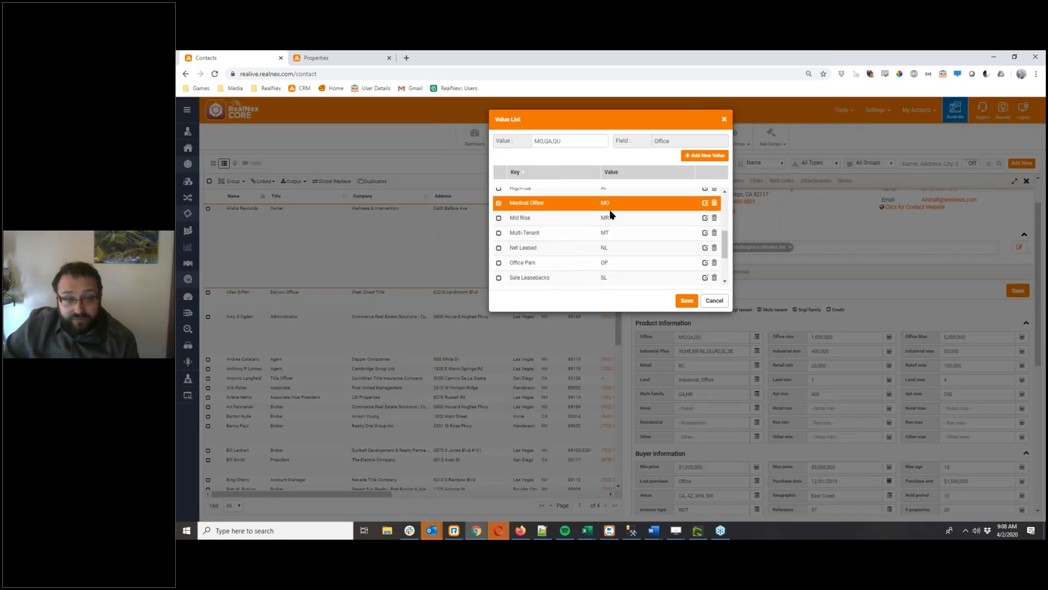
pyautogui.scroll(-2, 610, 245)
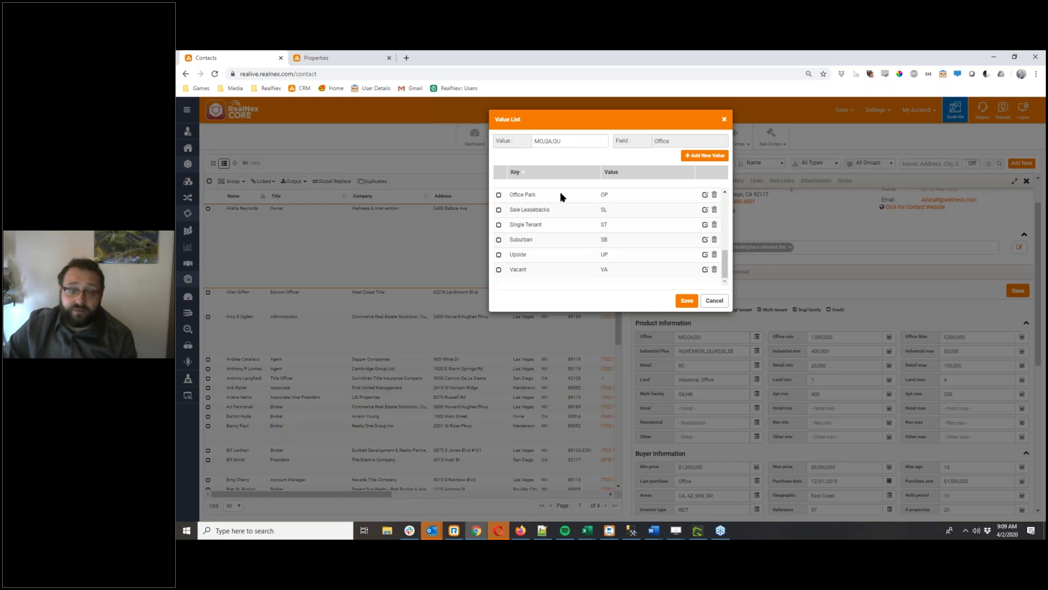
pyautogui.click(714, 301)
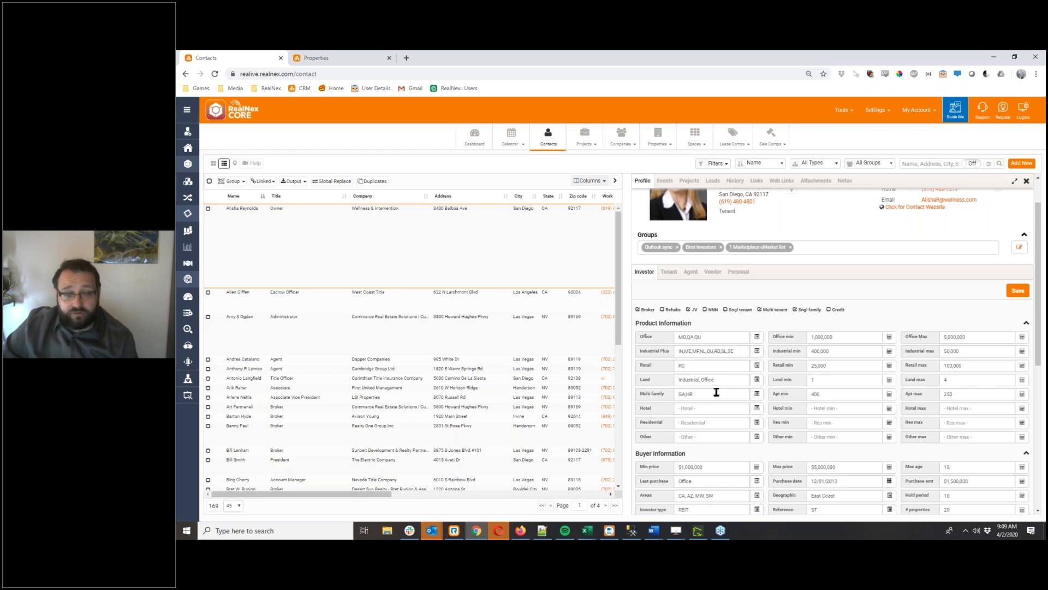
pyautogui.click(757, 379)
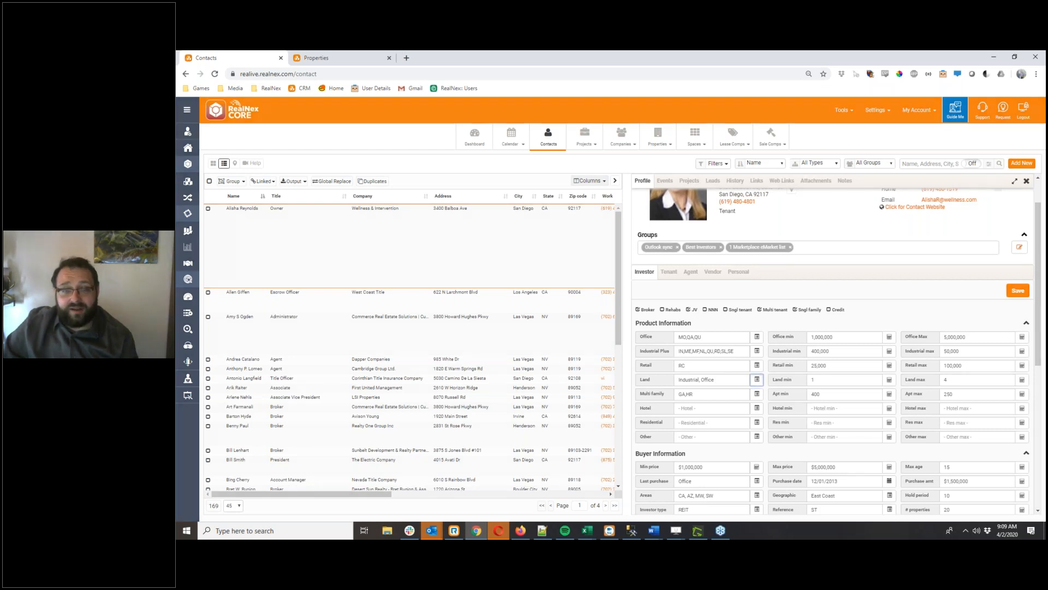
pyautogui.scroll(3, 645, 241)
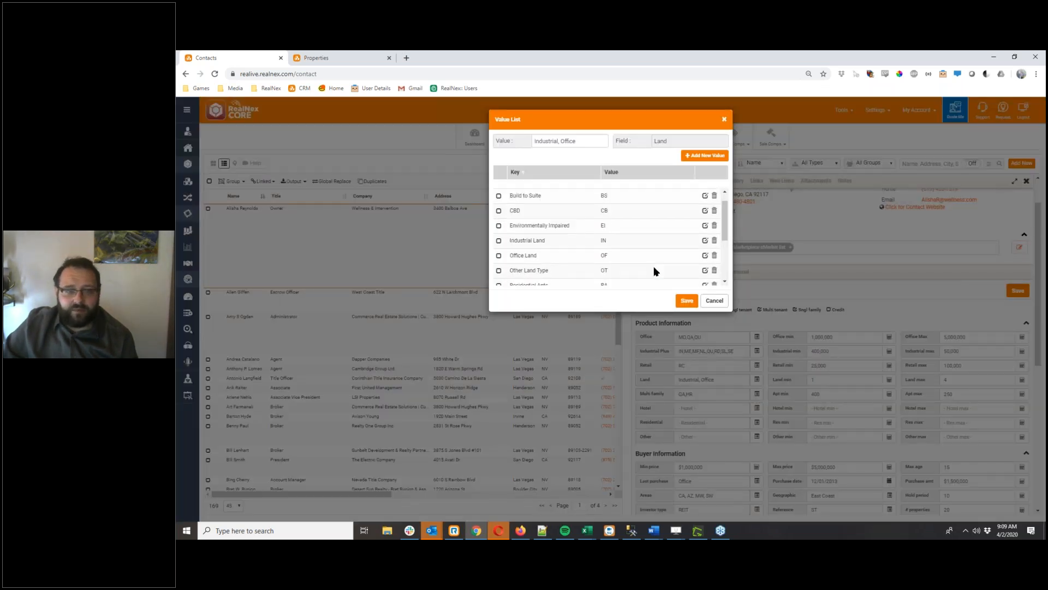
pyautogui.click(714, 300)
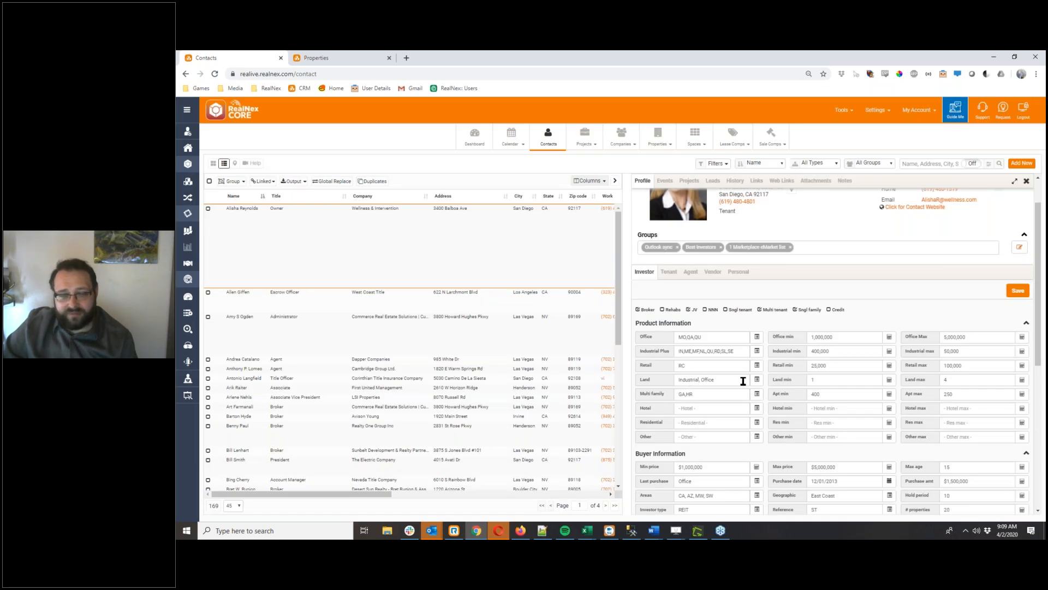
pyautogui.scroll(-2, 742, 380)
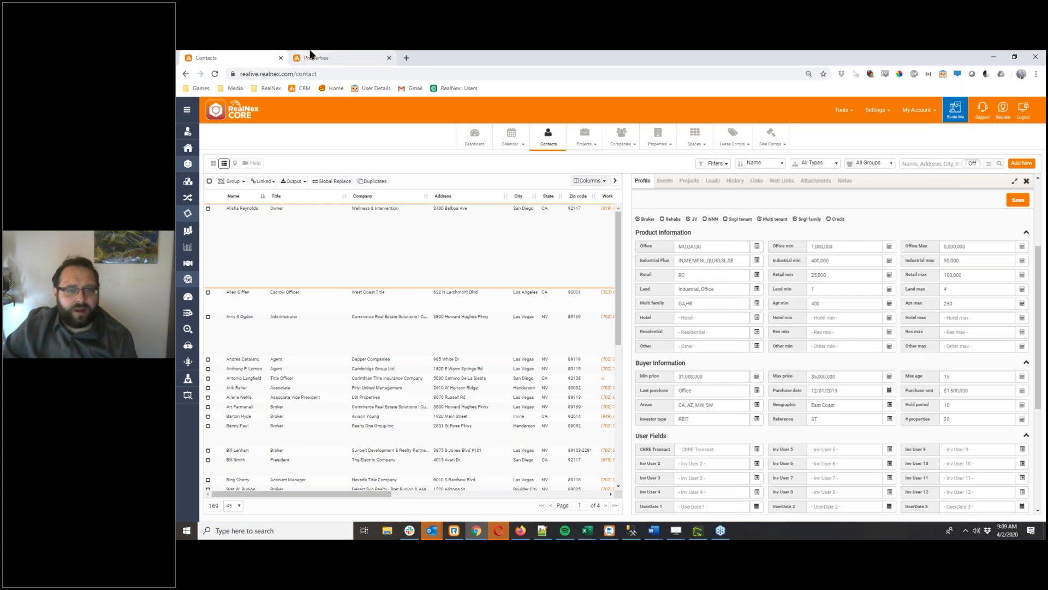
# Step: Switch to the Properties page and examine the Bldg Class and Constr type value lists, declining deletion of the Block entry
pyautogui.click(312, 56)
pyautogui.click(757, 344)
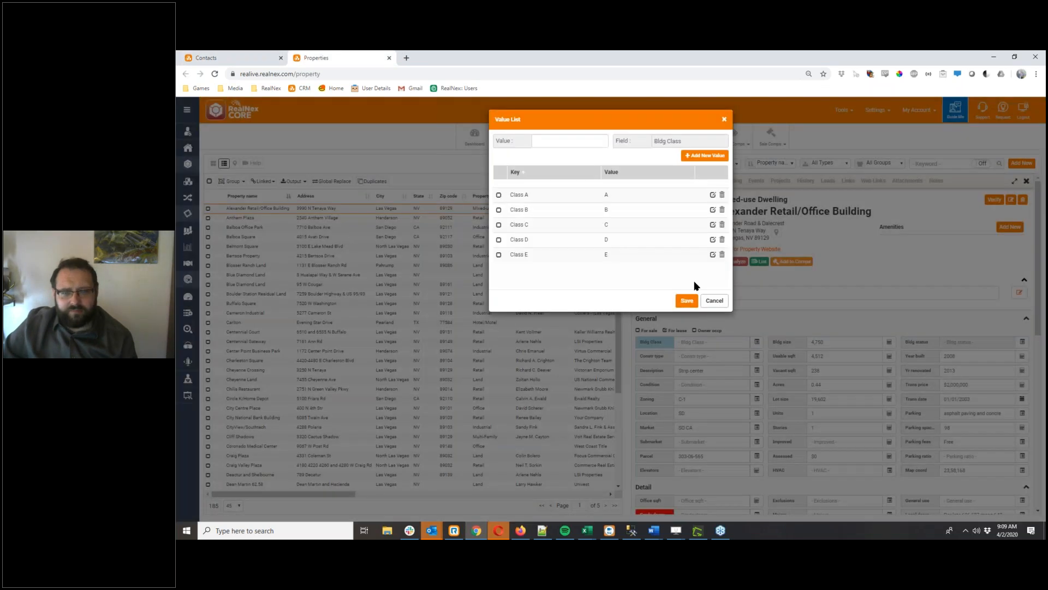
pyautogui.click(714, 300)
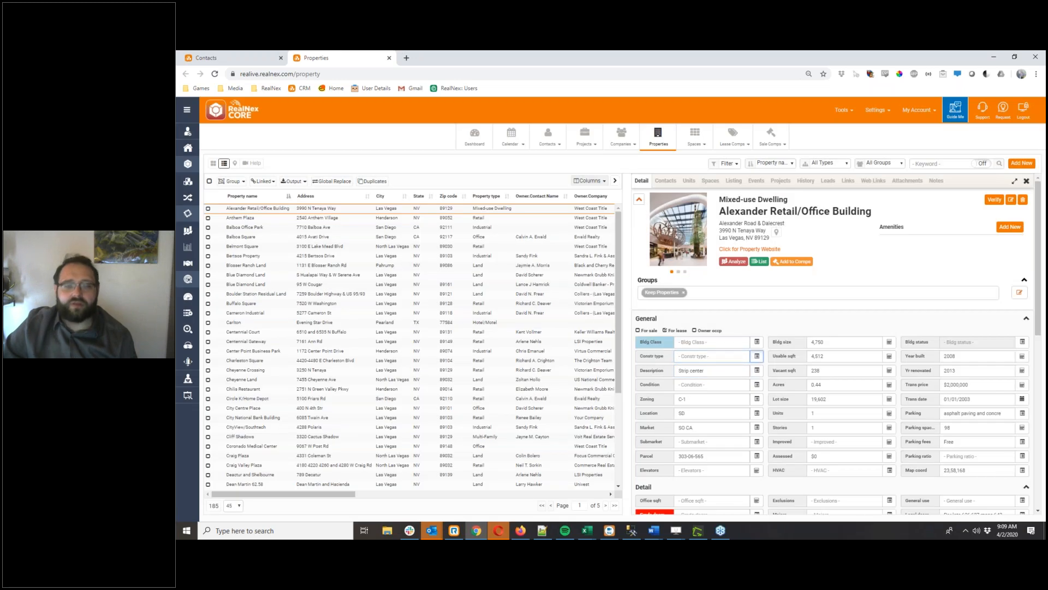
pyautogui.click(757, 356)
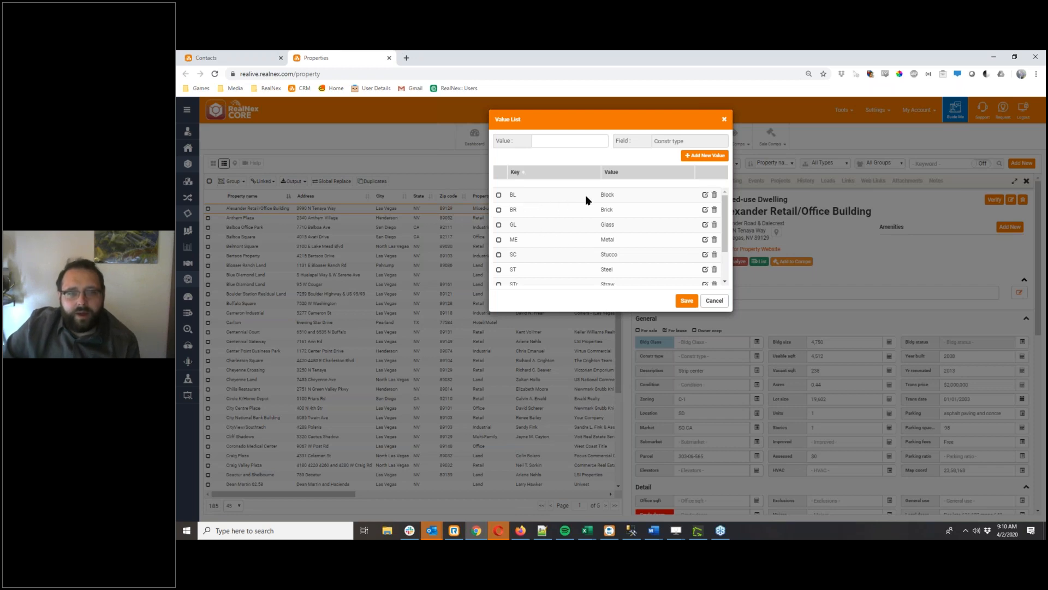
pyautogui.click(714, 195)
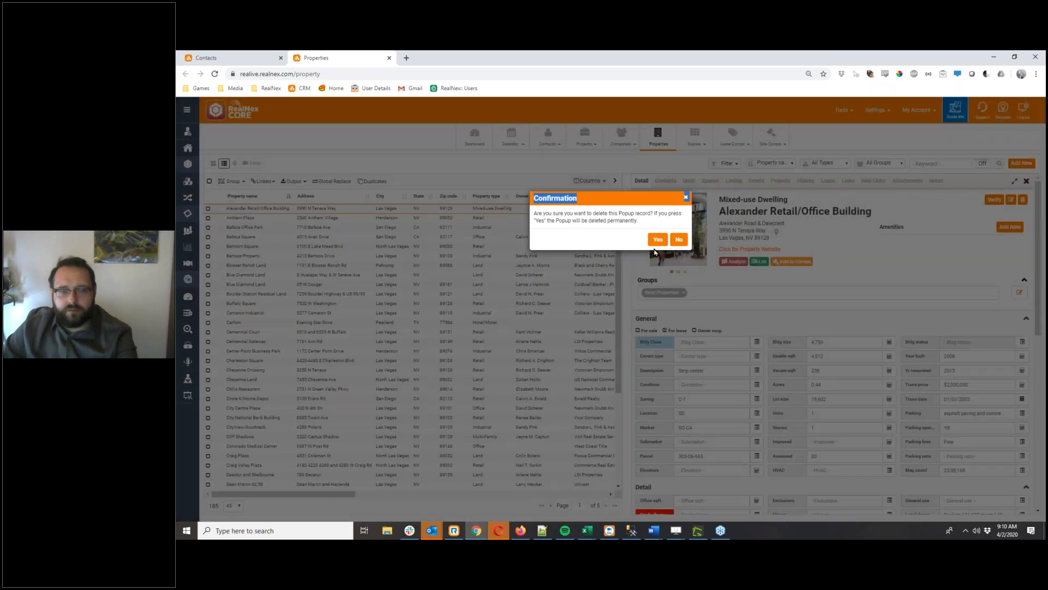
pyautogui.click(677, 239)
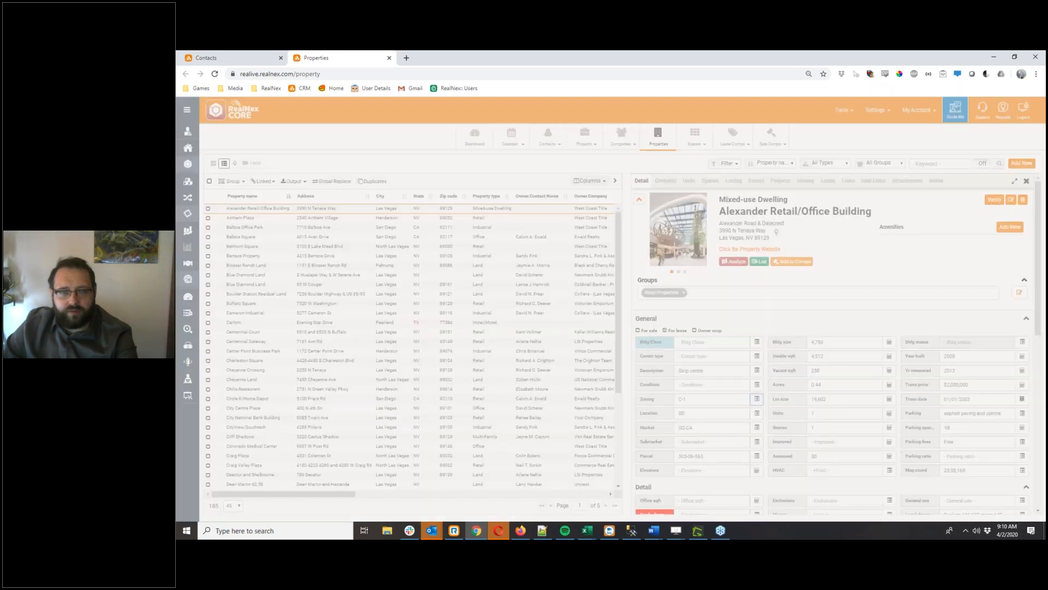
pyautogui.click(729, 326)
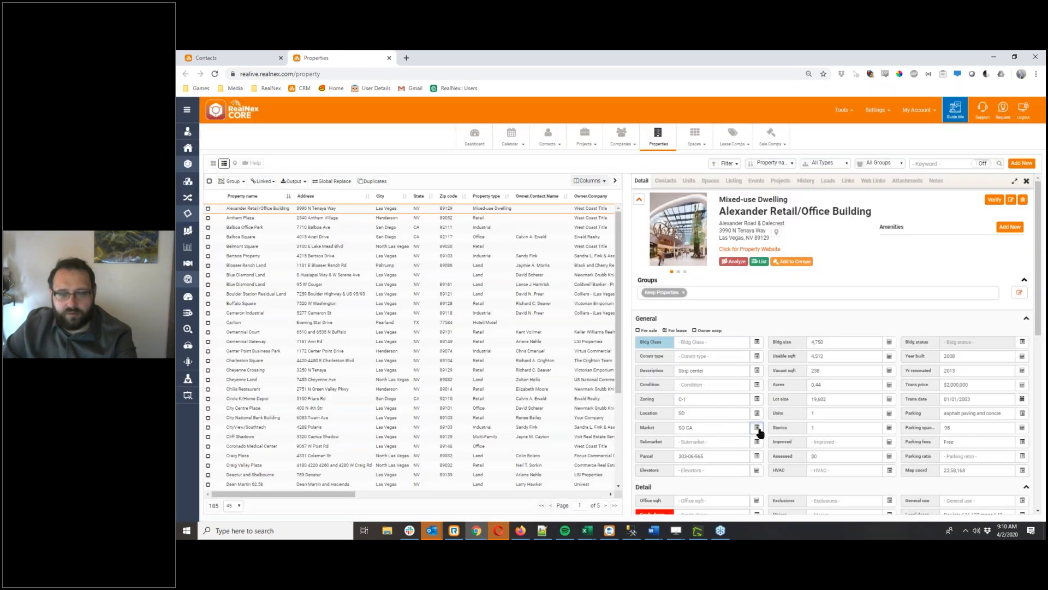
# Step: Add an entry with key and value Southern California to the property's Market value list and save the list
pyautogui.click(757, 428)
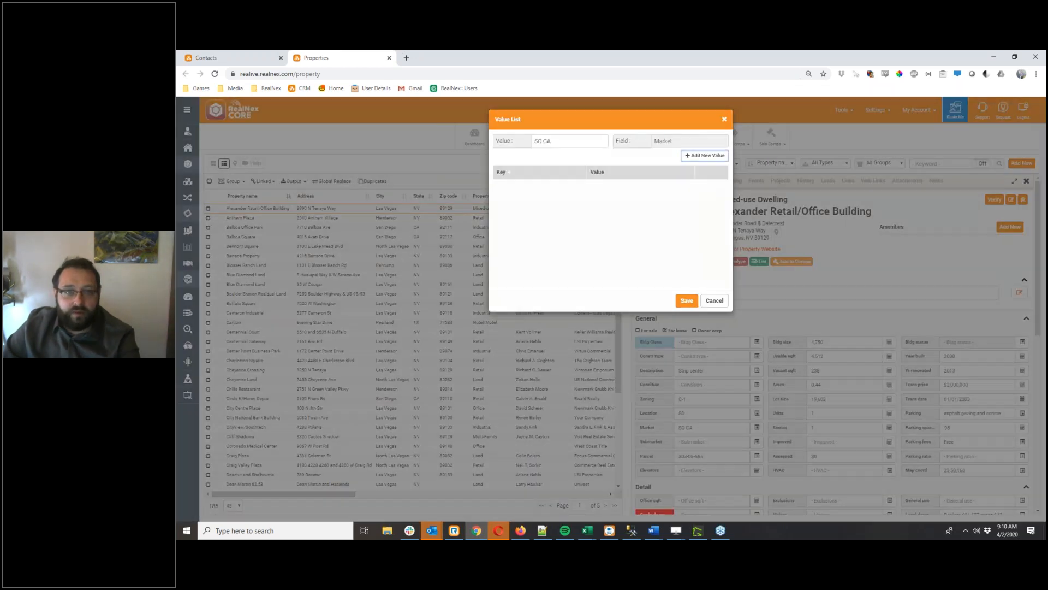
pyautogui.click(704, 155)
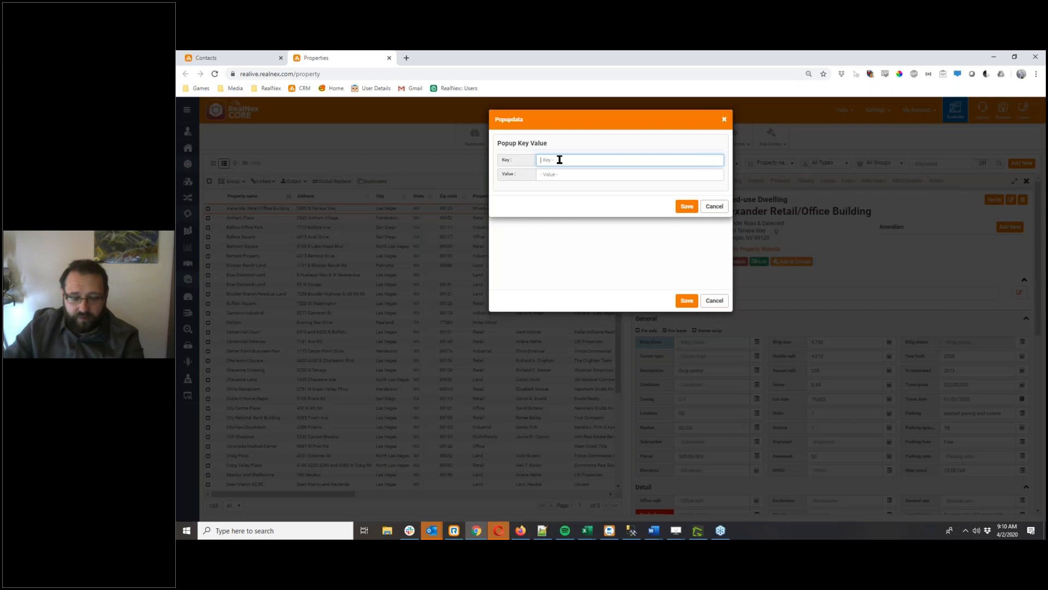
pyautogui.write('So')
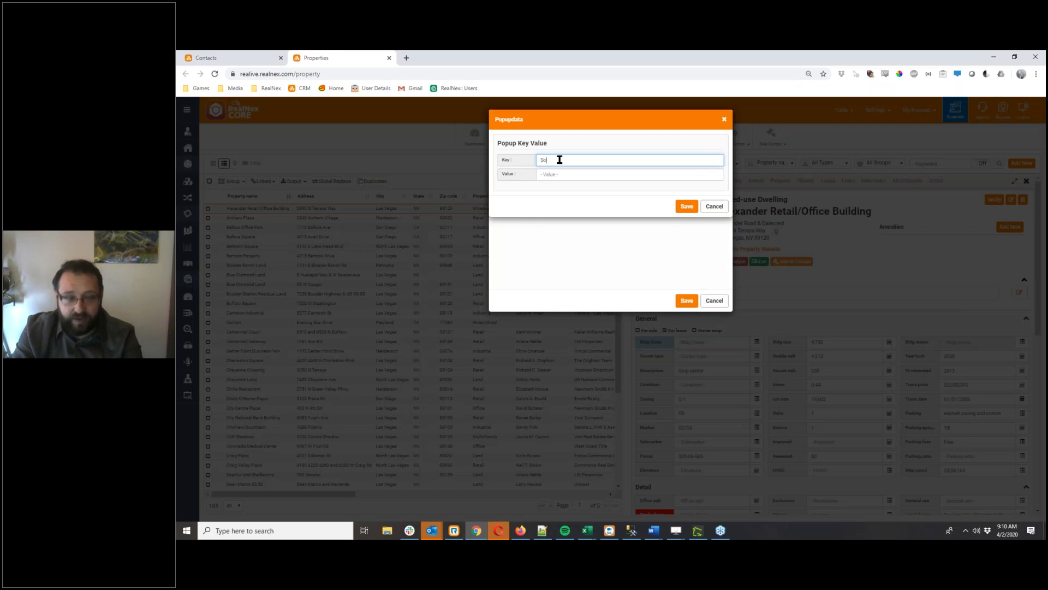
pyautogui.write('uthern California')
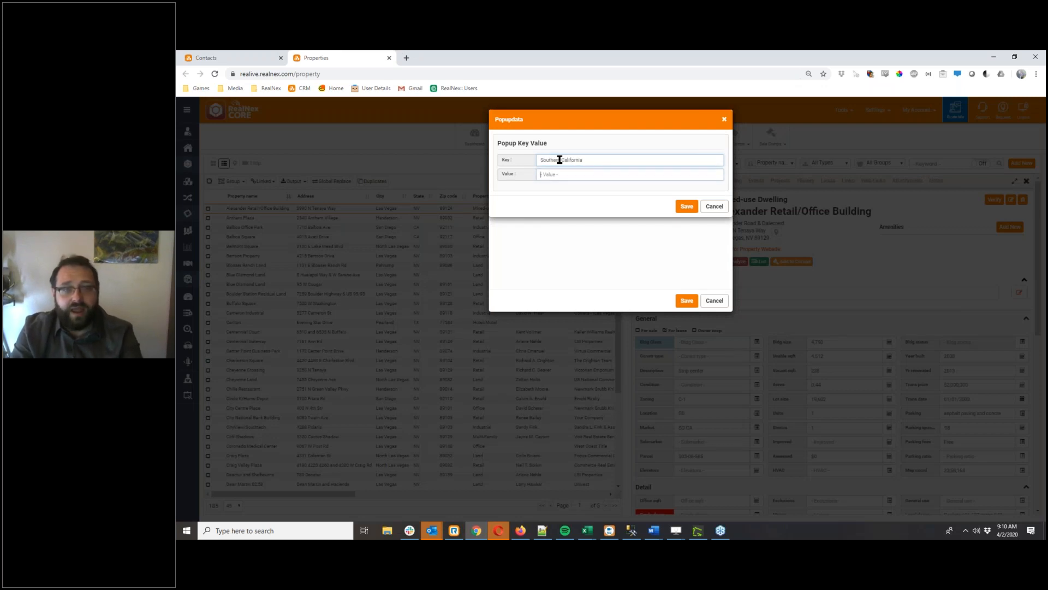
pyautogui.press('Tab')
pyautogui.write('Southern')
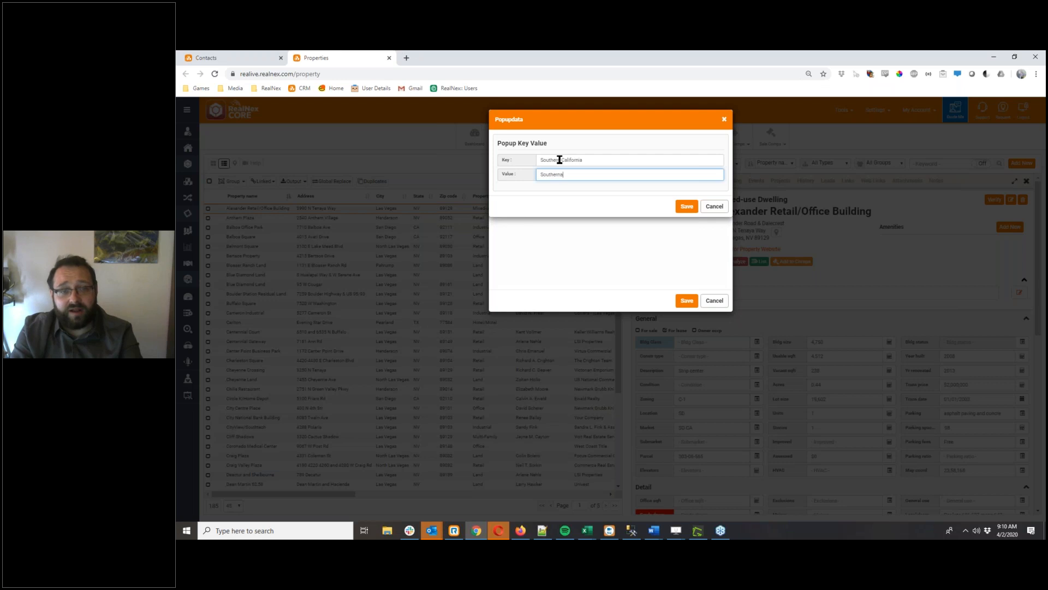
pyautogui.write(' California')
pyautogui.click(687, 207)
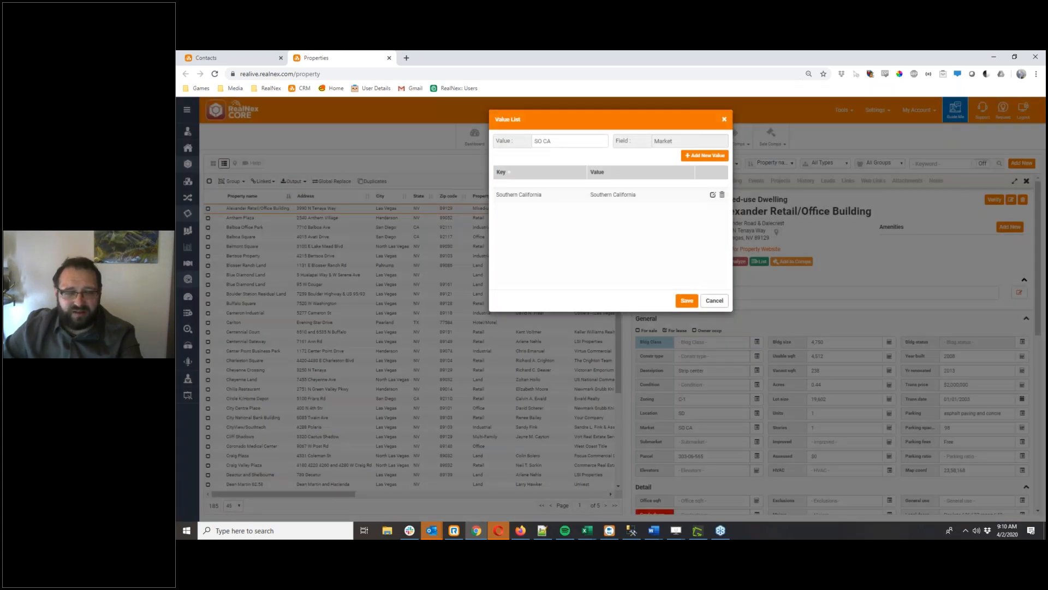
pyautogui.click(686, 300)
# Step: Reopen the Market field's value list and choose Southern California as the property's market
pyautogui.scroll(-2, 726, 379)
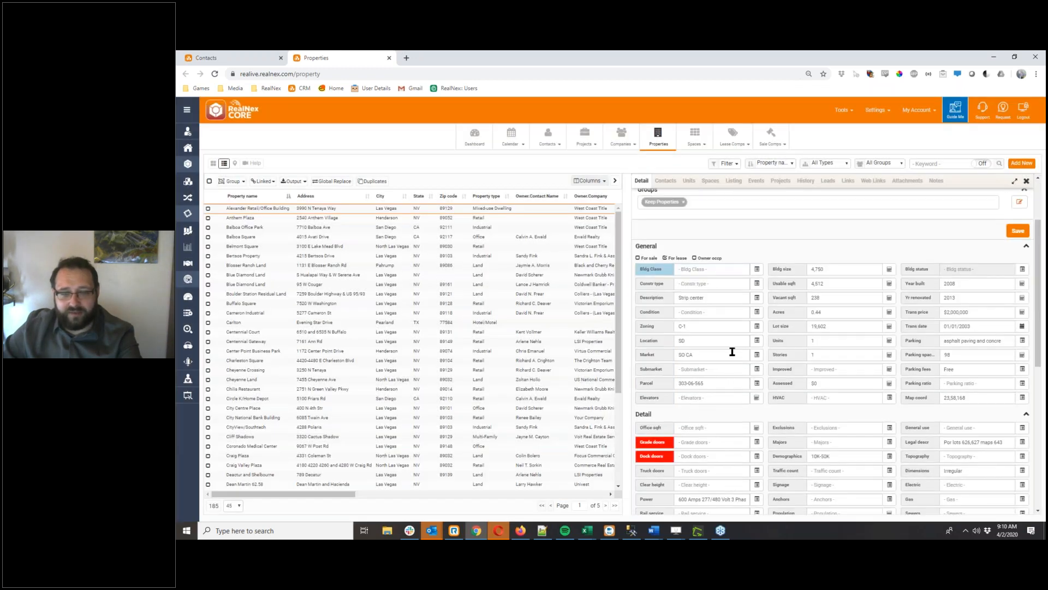
pyautogui.click(757, 354)
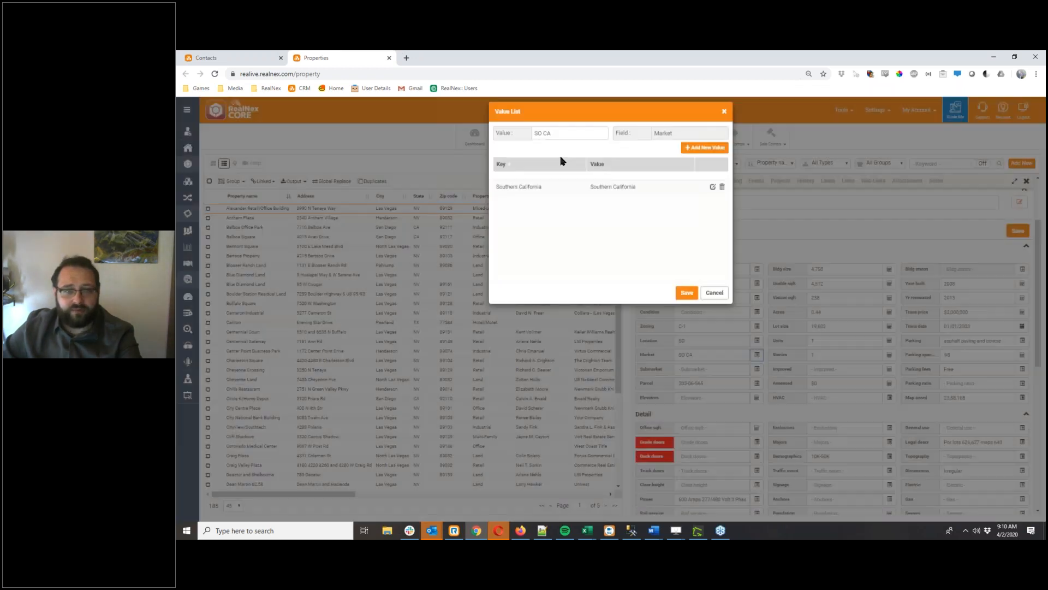
pyautogui.click(557, 196)
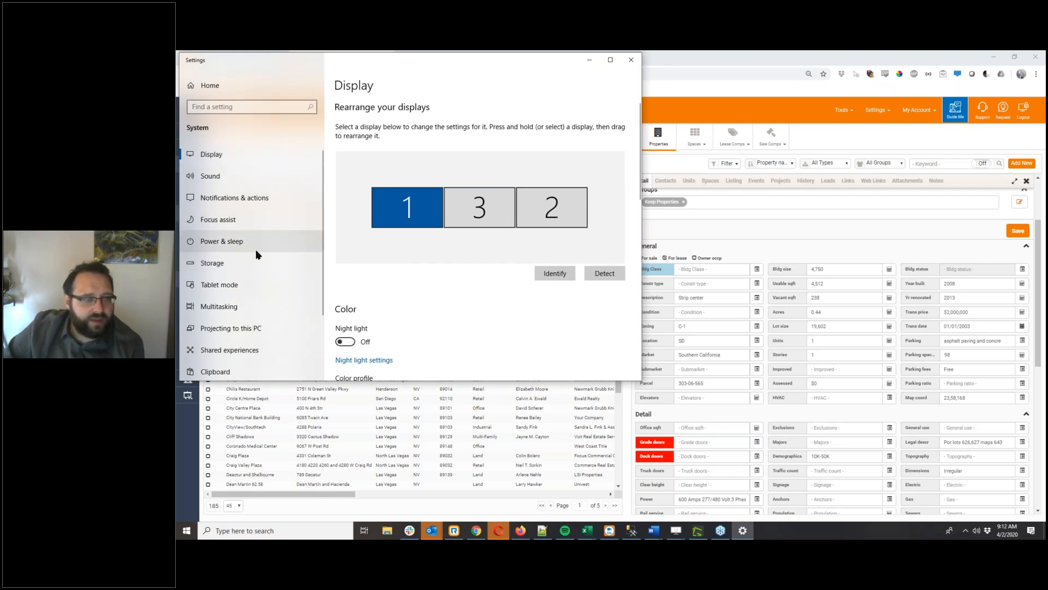
# Step: Set the display resolution to 1280 × 720 in the Windows display settings and move the Settings window out of view
pyautogui.scroll(-1, 402, 293)
pyautogui.scroll(-5, 402, 293)
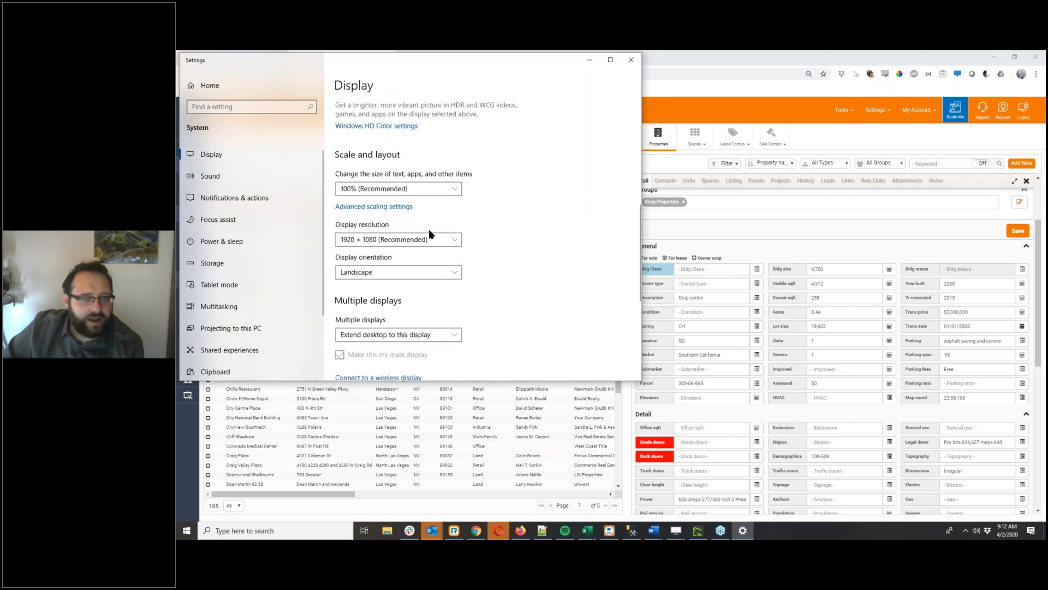
pyautogui.click(428, 237)
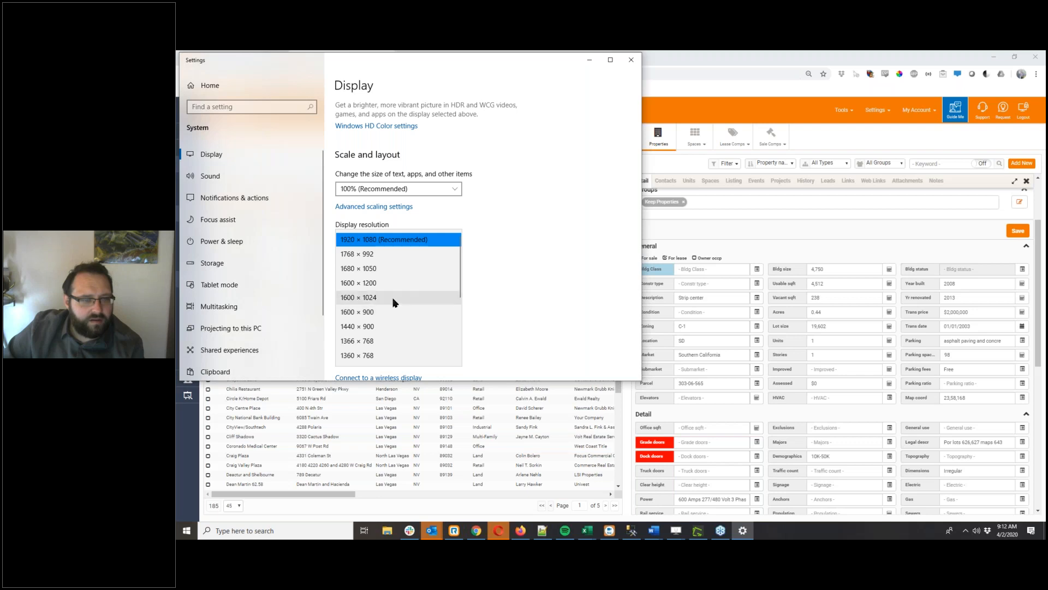
pyautogui.scroll(-1, 393, 303)
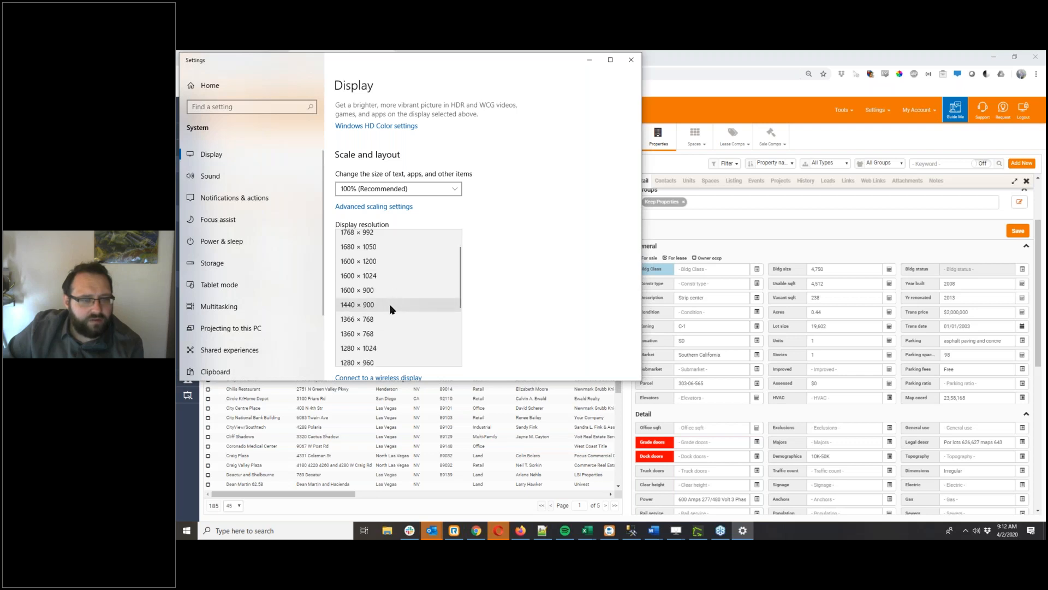
pyautogui.click(375, 352)
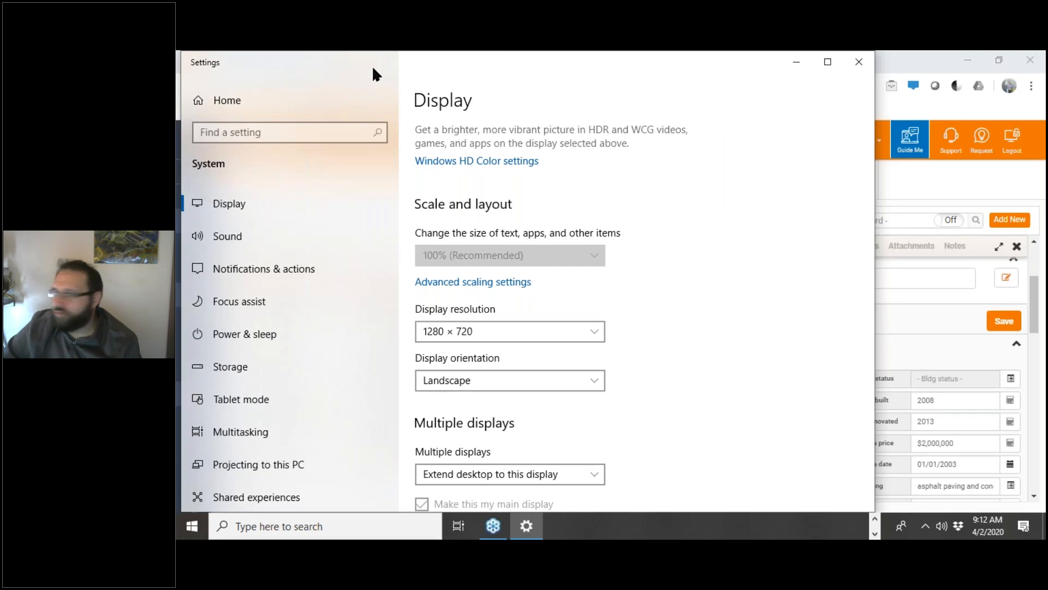
pyautogui.moveTo(504, 60); pyautogui.dragTo(1045, 306)
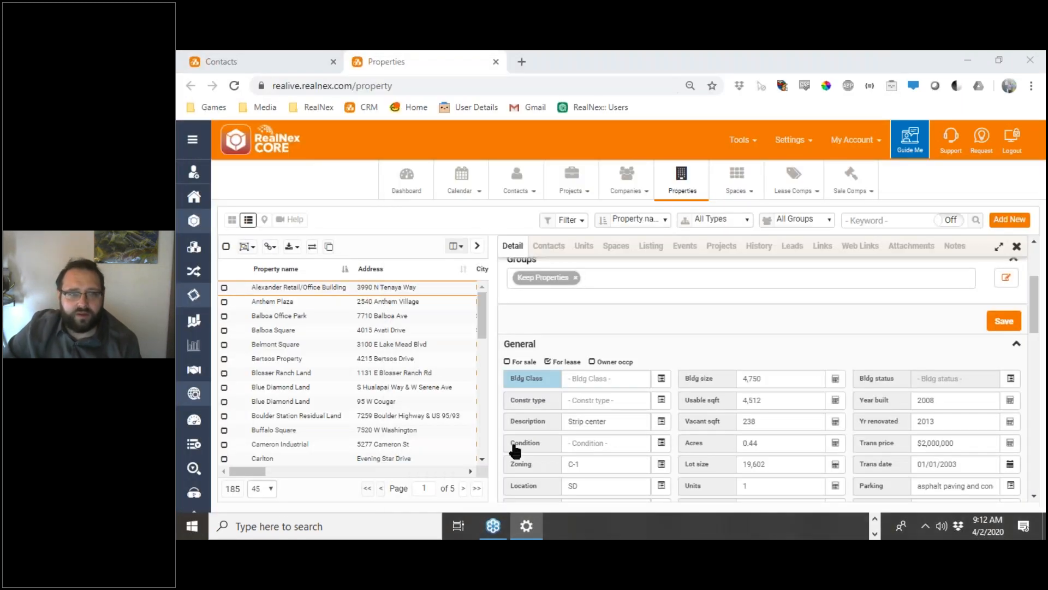
# Step: Reduce the browser zoom and examine the property's Description value list, closing it without changes
pyautogui.scroll(-2, 514, 437)
pyautogui.hotkey('ctrl', '-')
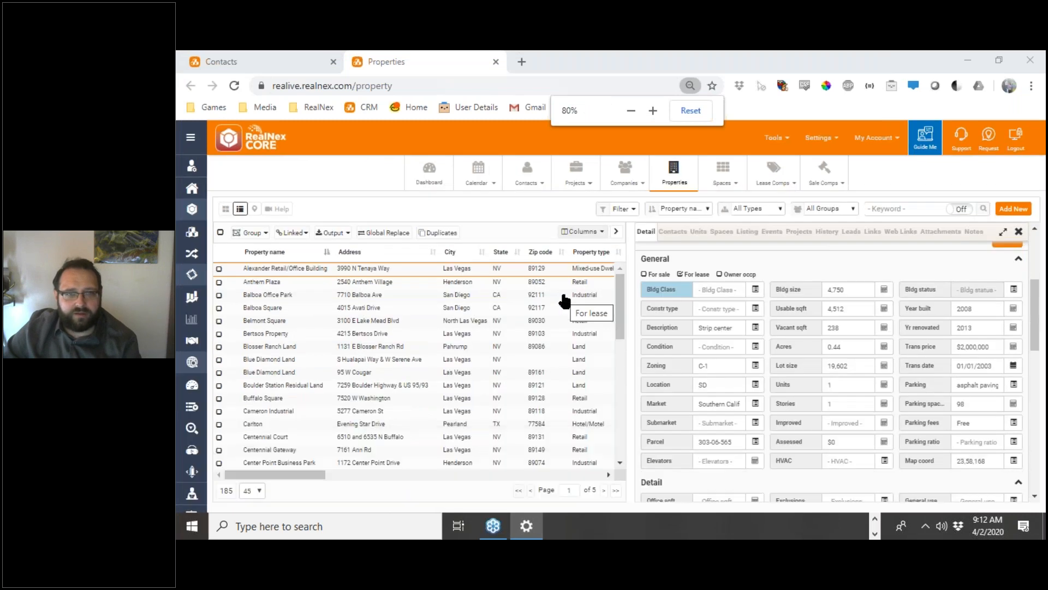
pyautogui.hotkey('ctrl', '-')
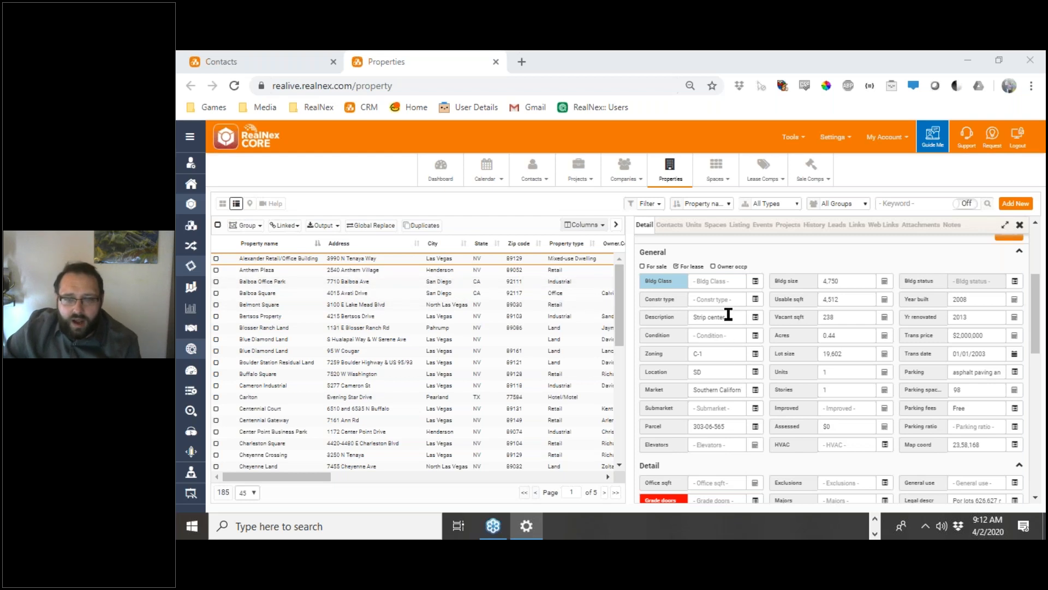
pyautogui.click(755, 317)
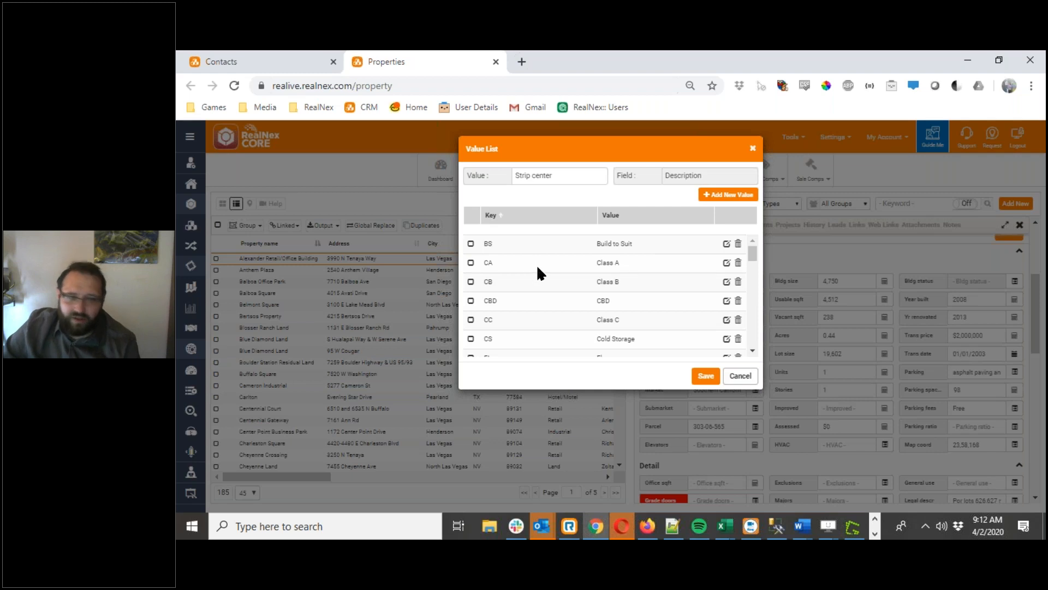
pyautogui.click(744, 376)
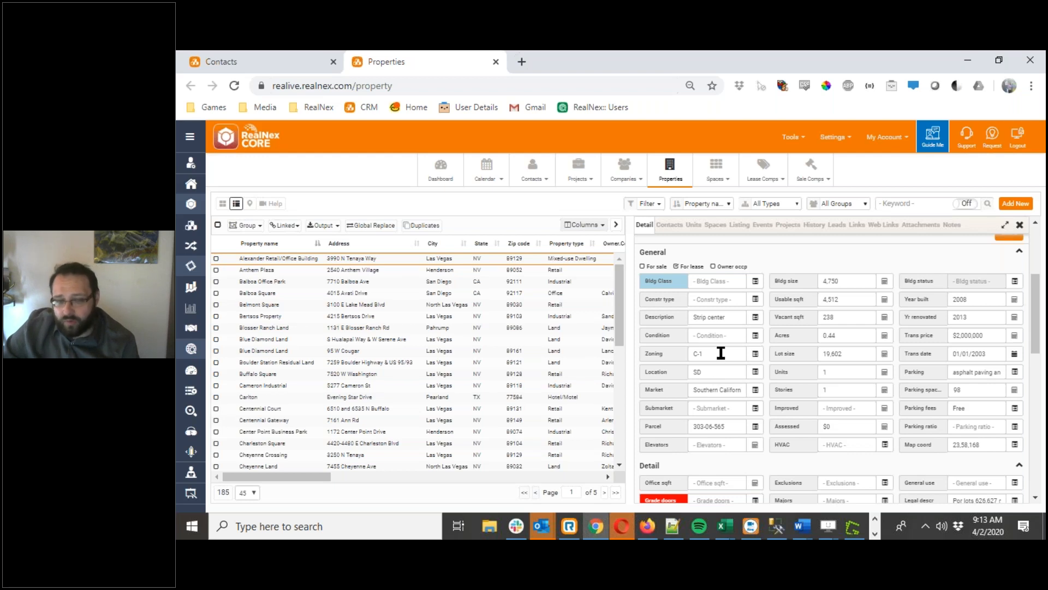
# Step: Switch to the Contacts page and examine the contact's Office value list down to Medical Office, closing it without changes
pyautogui.click(213, 60)
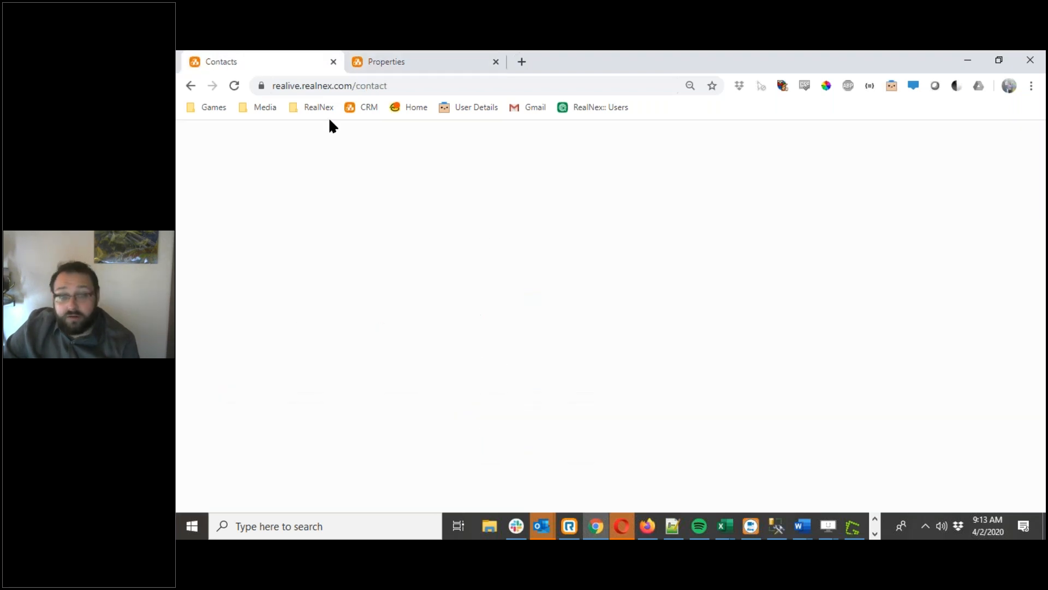
pyautogui.click(755, 309)
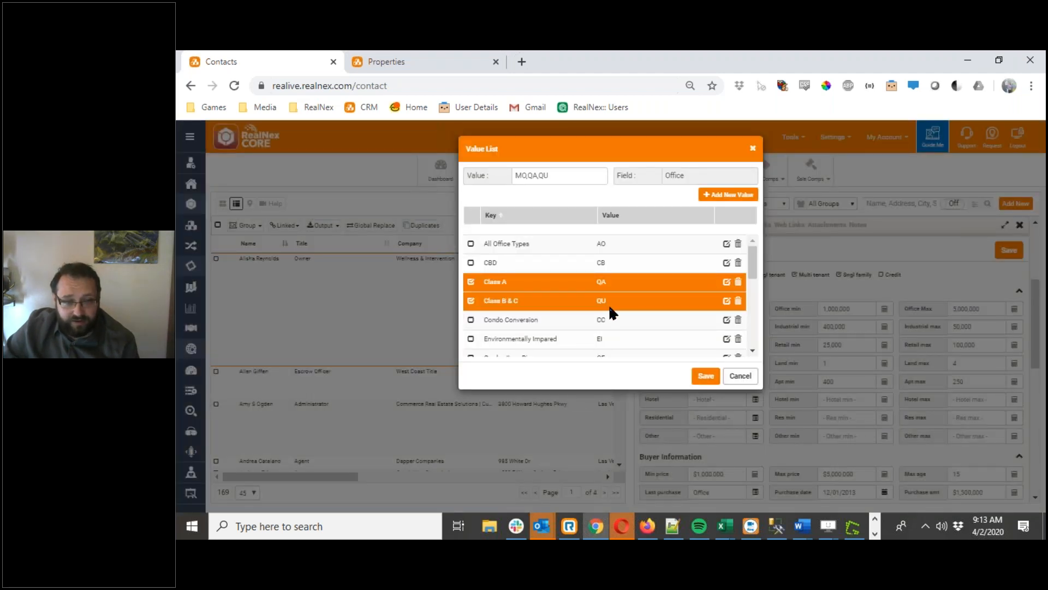
pyautogui.scroll(-3, 573, 310)
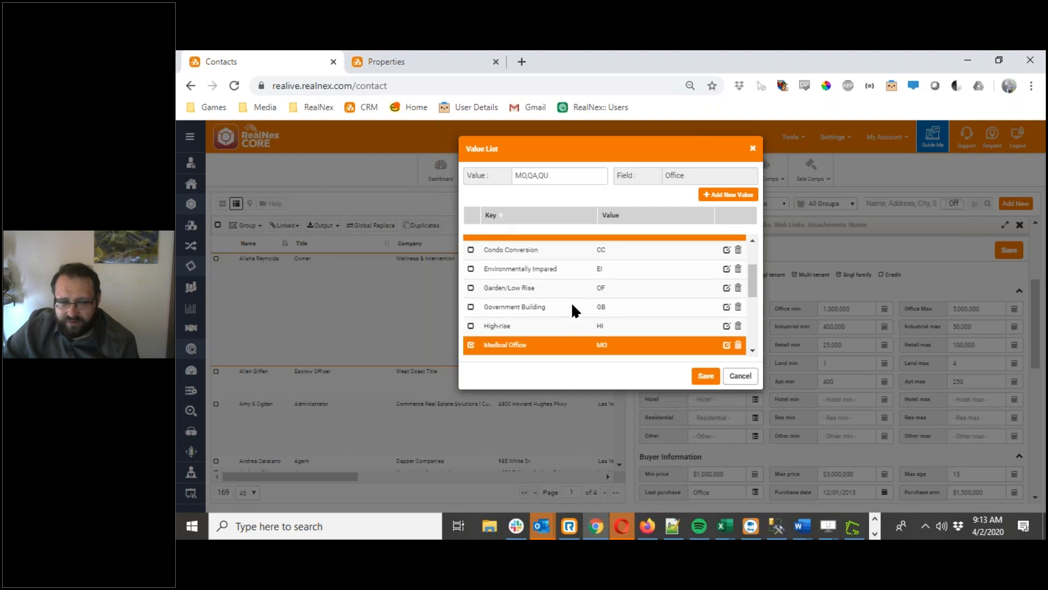
pyautogui.click(741, 376)
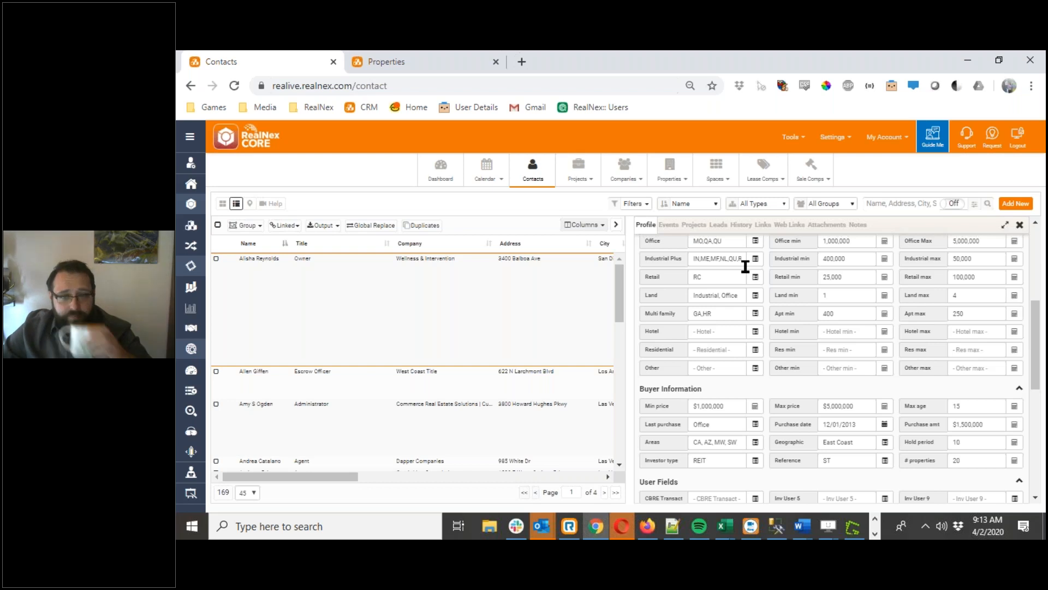
# Step: In the contact's Office value list, copy the All Office Types key into that entry's value and save the entry
pyautogui.click(755, 240)
pyautogui.click(727, 244)
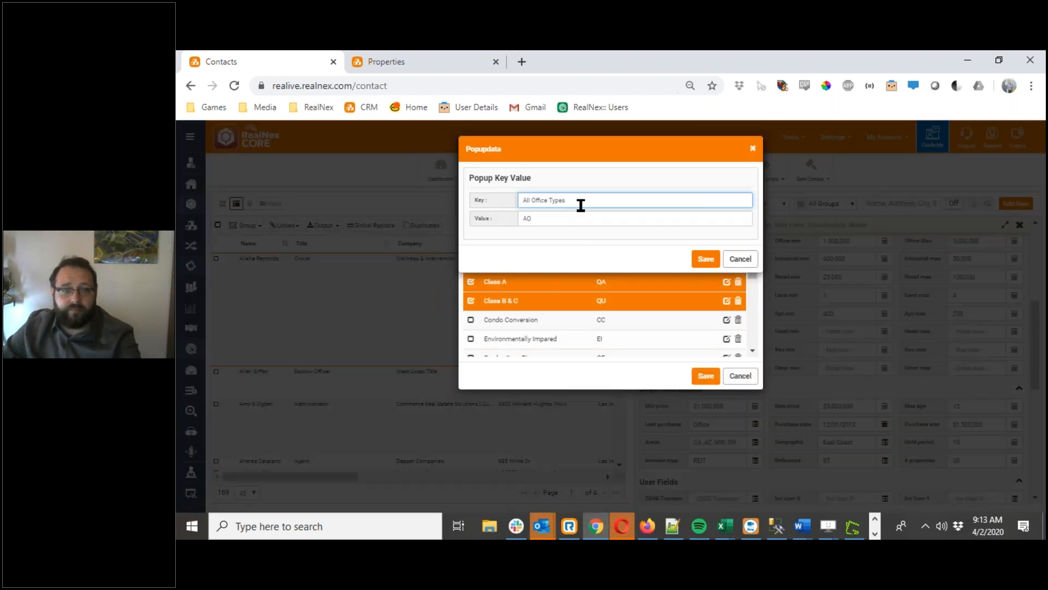
pyautogui.moveTo(580, 201); pyautogui.dragTo(401, 200)
pyautogui.hotkey('ctrl', 'c')
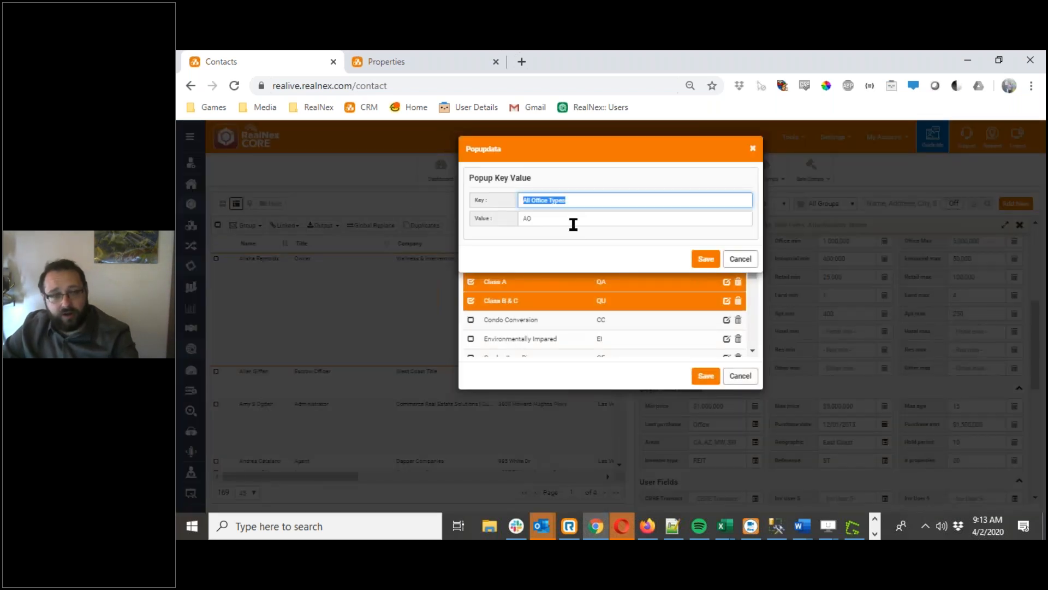
pyautogui.doubleClick(568, 219)
pyautogui.hotkey('ctrl', 'v')
pyautogui.click(693, 258)
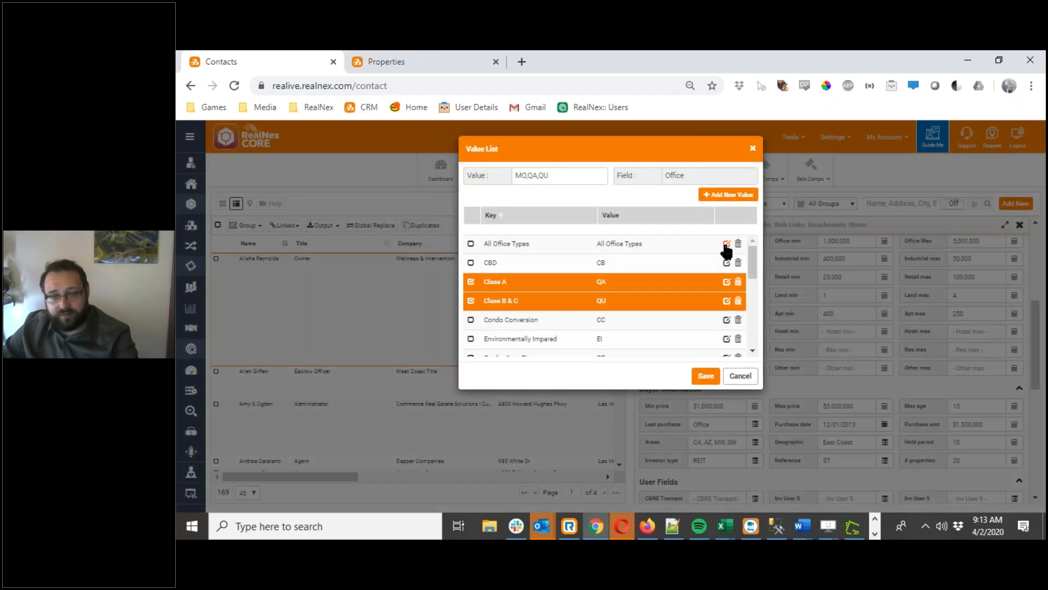
# Step: Set the All Office Types entry's value back to AO, then save the entry and the Office value list
pyautogui.click(727, 244)
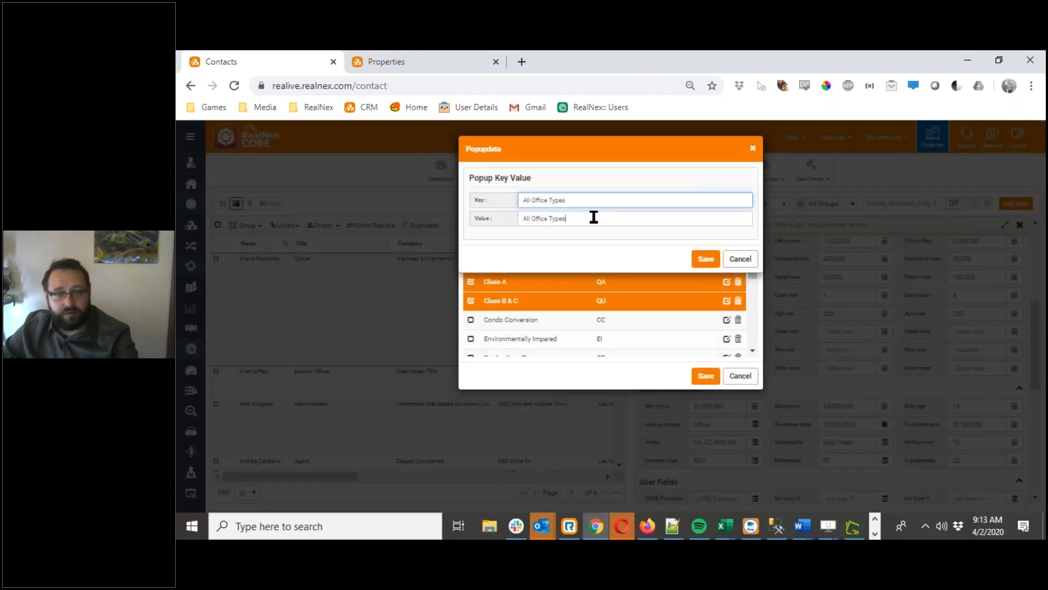
pyautogui.tripleClick(594, 218)
pyautogui.write('AO')
pyautogui.click(699, 261)
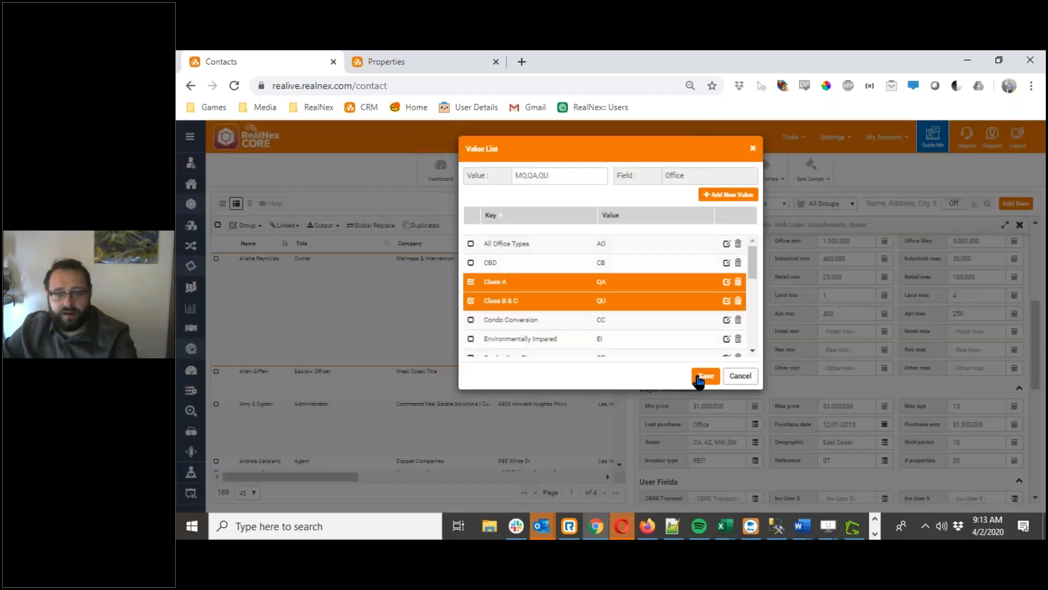
pyautogui.click(705, 376)
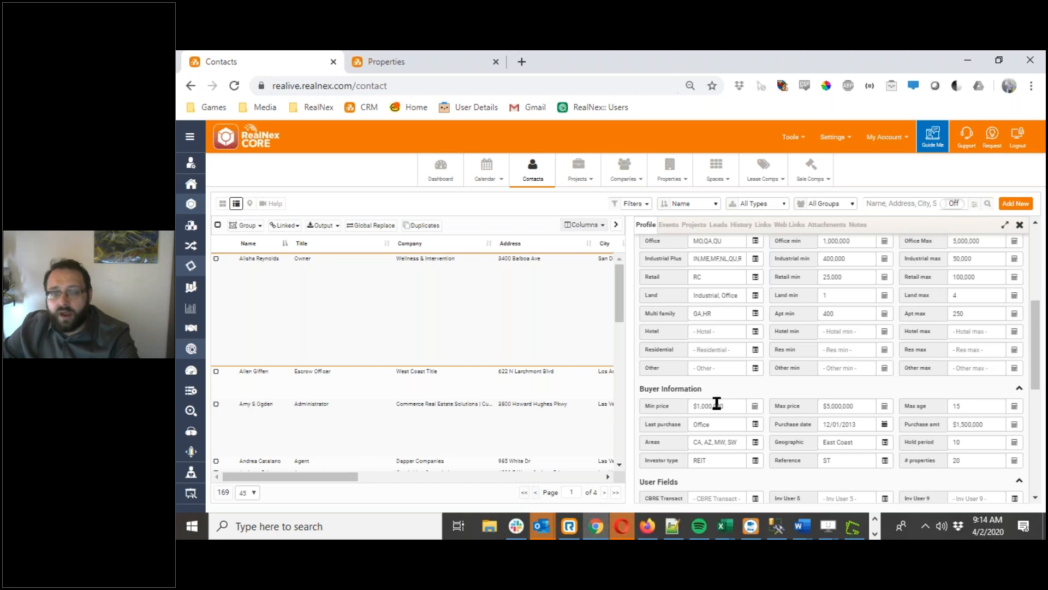
pyautogui.scroll(10, 724, 352)
pyautogui.scroll(-6, 723, 352)
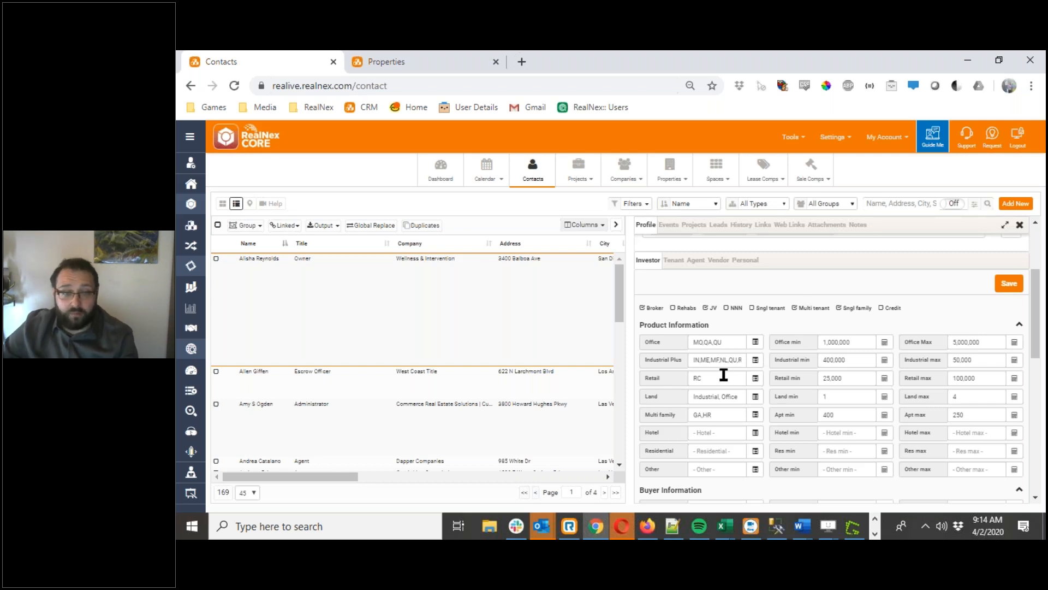
# Step: Show the contact filters and choose the Investor field Multi family as the field for Filter 1
pyautogui.click(643, 207)
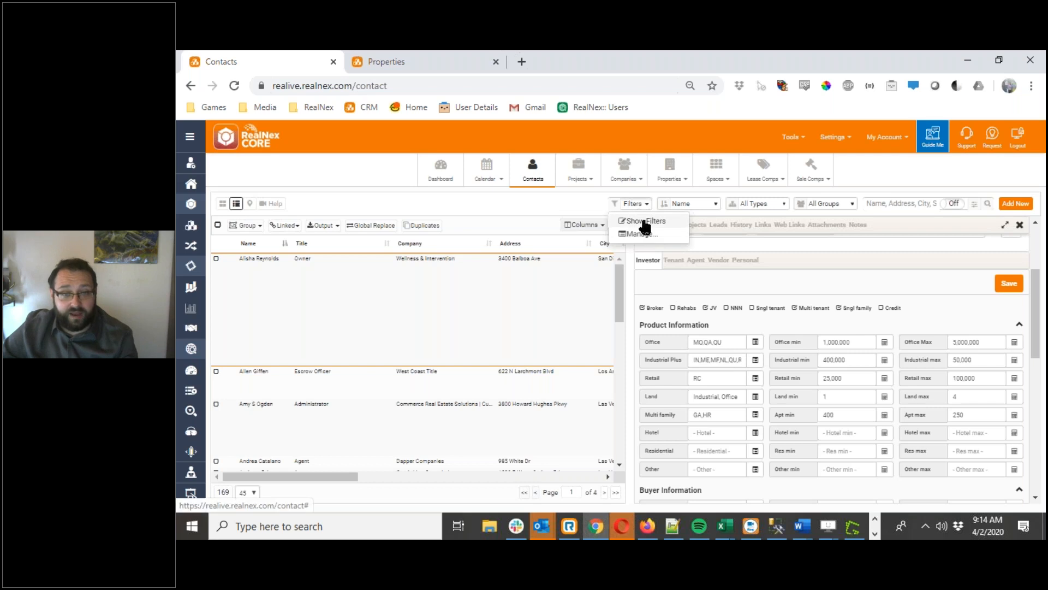
pyautogui.click(644, 221)
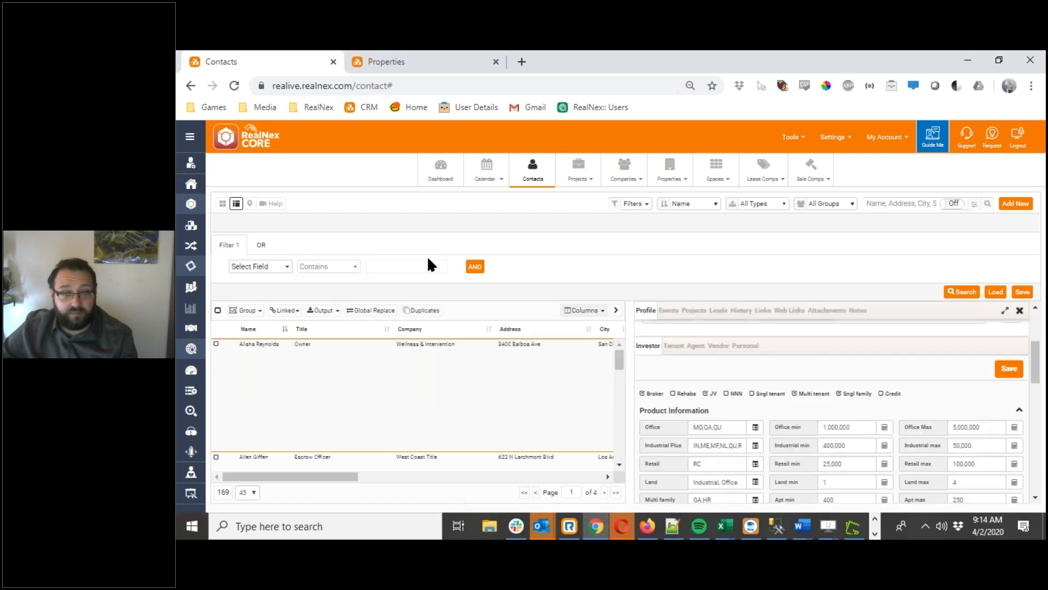
pyautogui.click(257, 267)
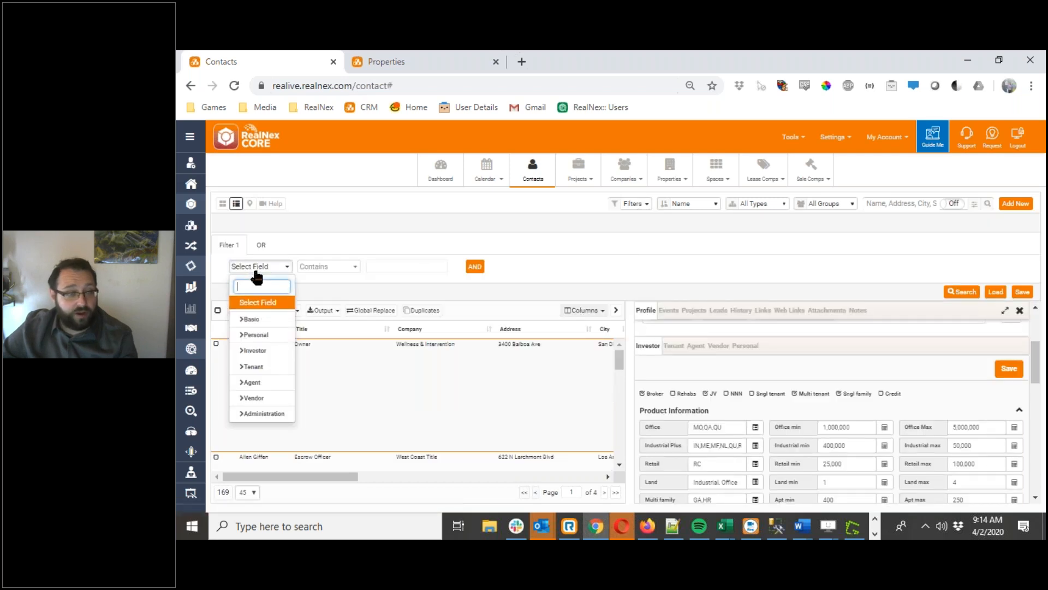
pyautogui.click(266, 352)
pyautogui.scroll(-3, 273, 426)
pyautogui.scroll(-10, 275, 436)
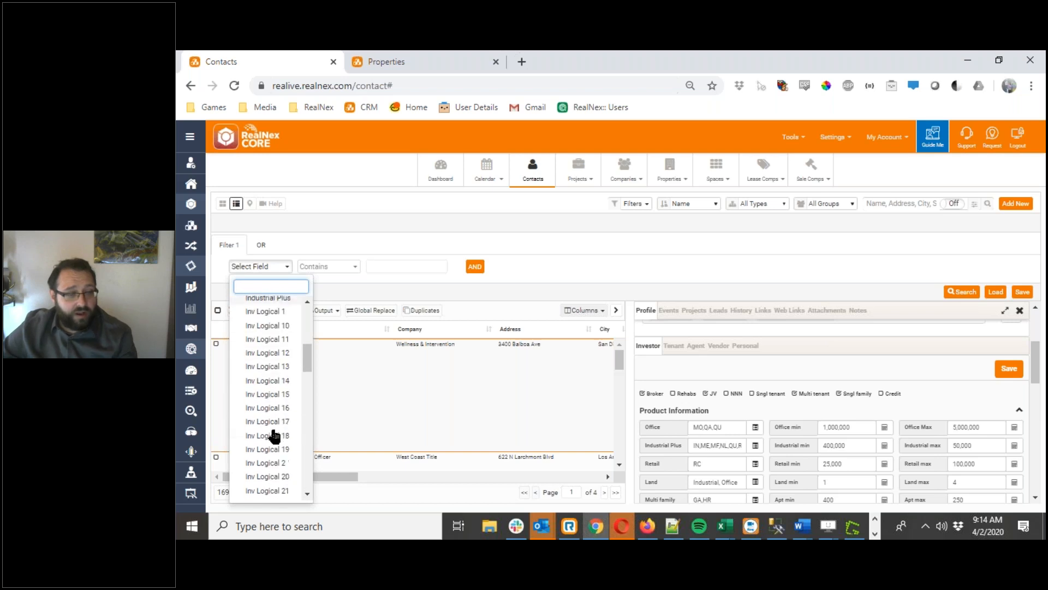
pyautogui.scroll(-1, 274, 435)
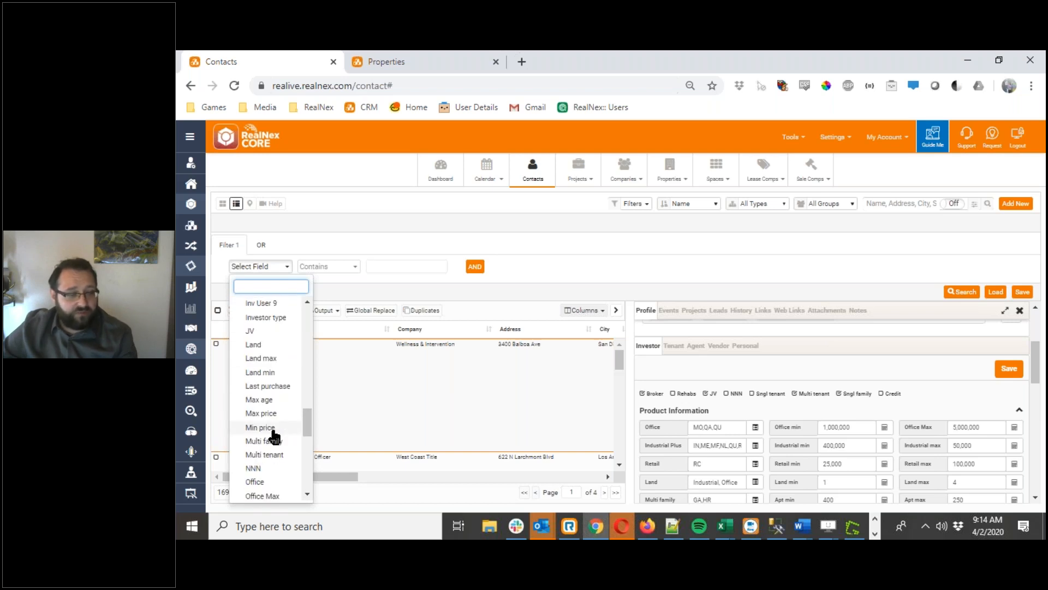
pyautogui.click(273, 441)
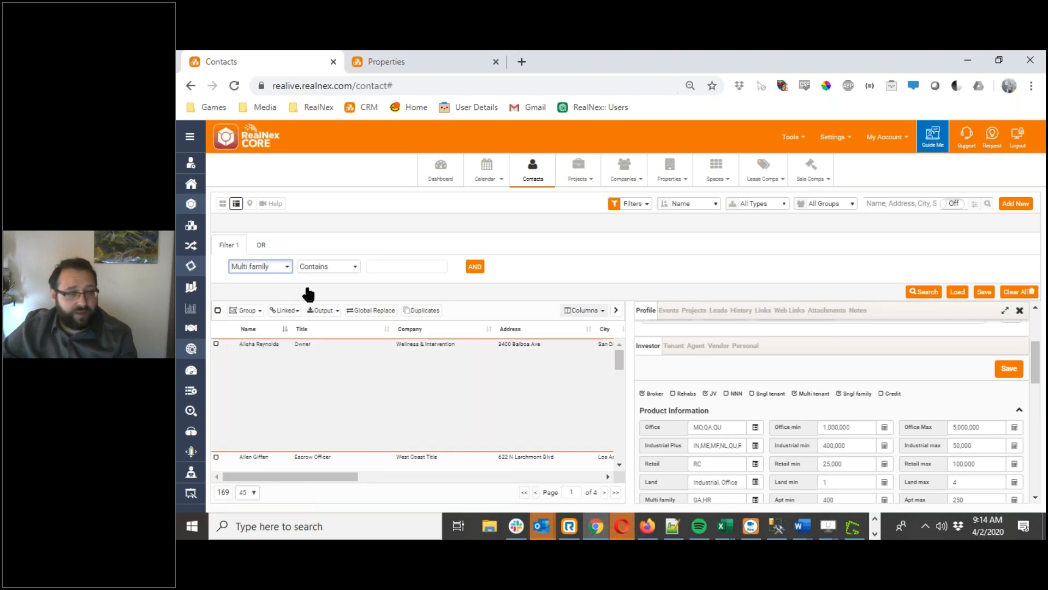
# Step: Set the Multi family condition to Is Not Empty and run the search, declining to save the contact's pending changes
pyautogui.click(336, 266)
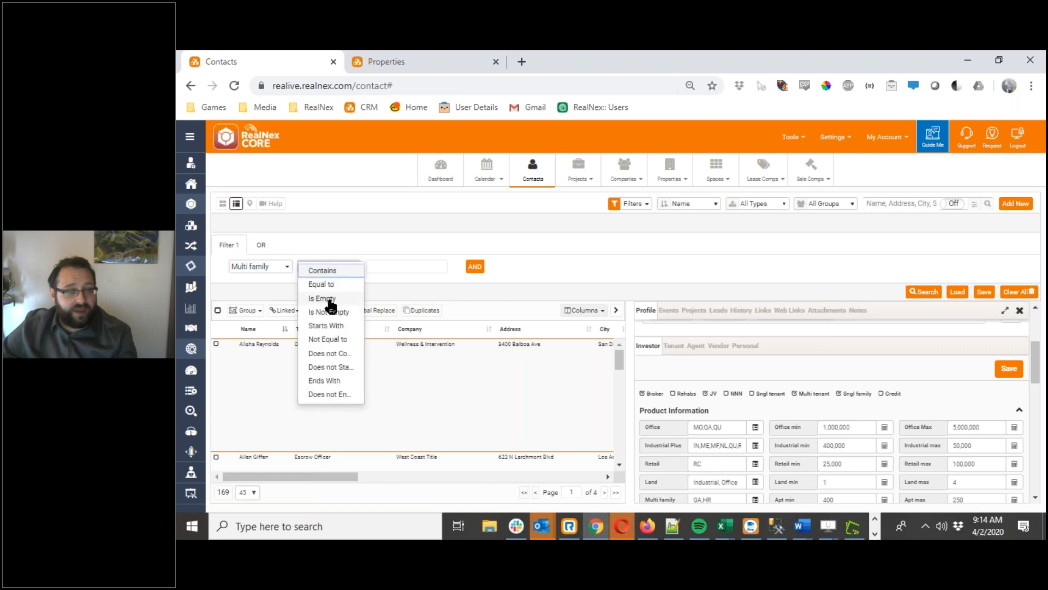
pyautogui.click(329, 314)
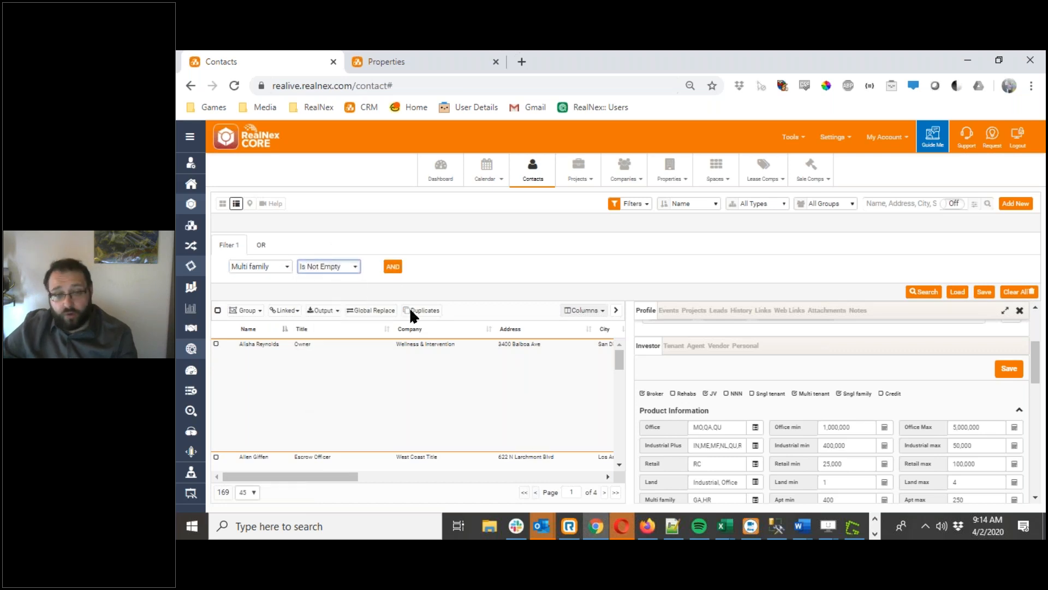
pyautogui.scroll(-3, 695, 488)
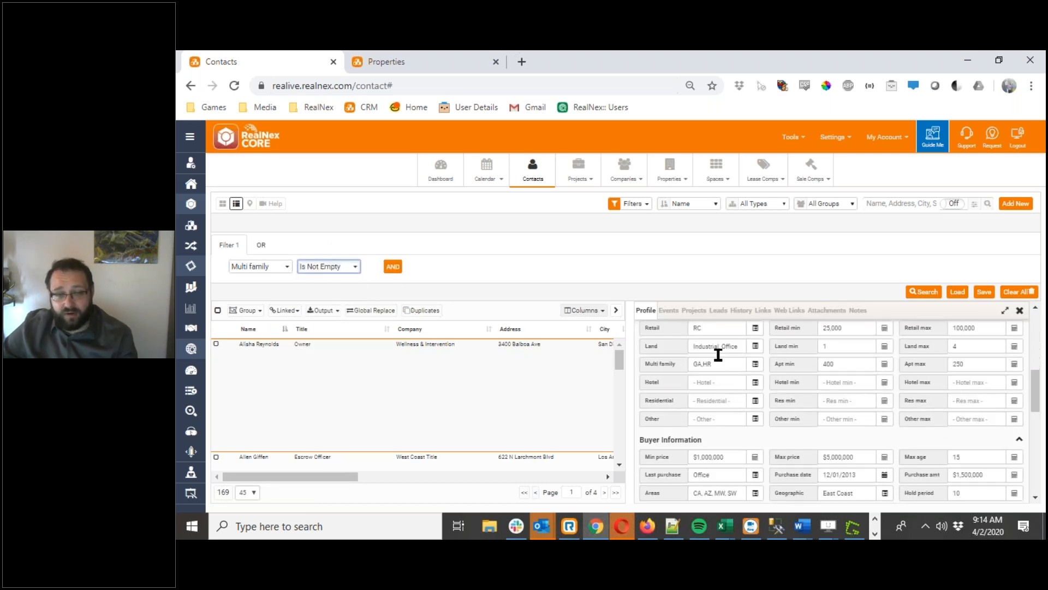
pyautogui.click(934, 293)
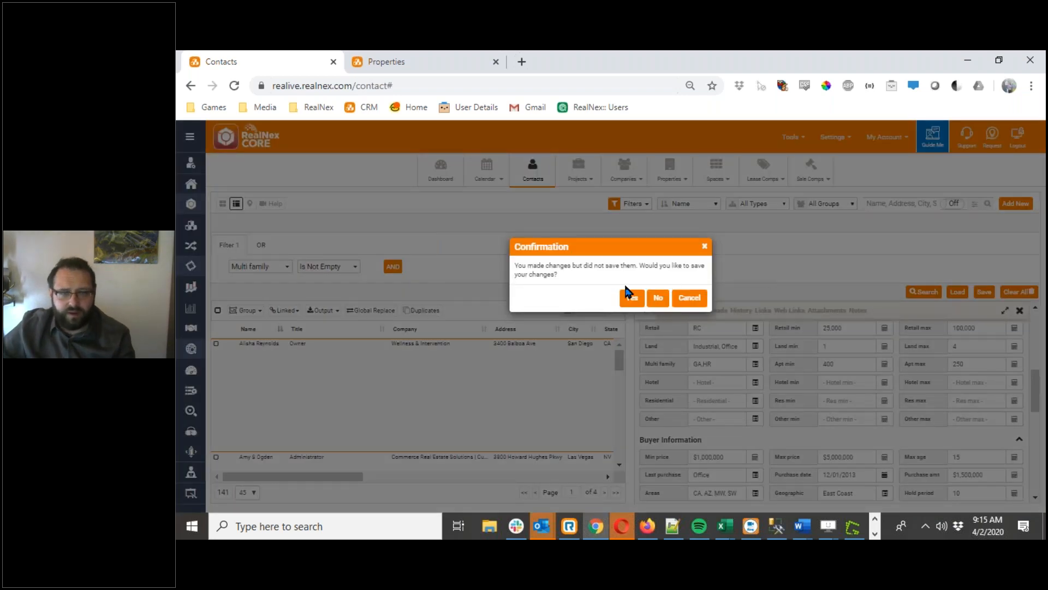
pyautogui.click(657, 299)
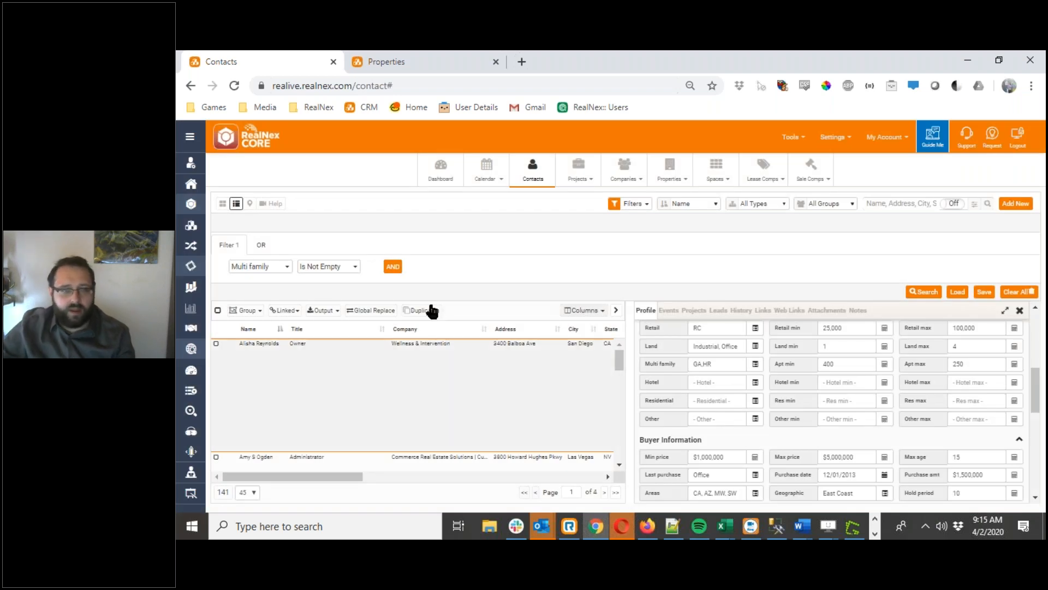
pyautogui.click(922, 294)
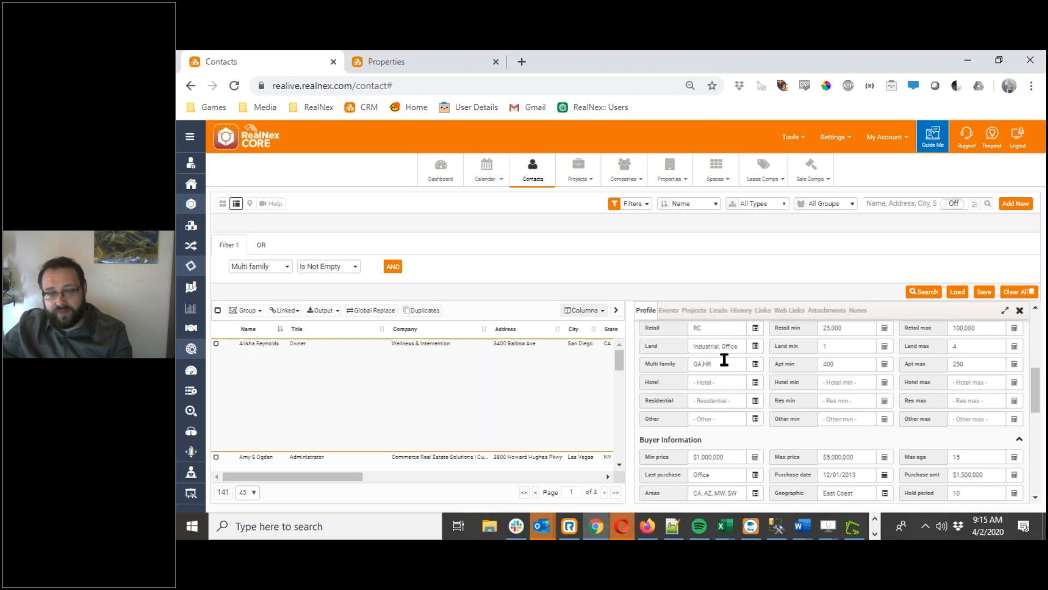
# Step: Change the Multi family condition to Contains HR, run the search and open the Dapper Companies agent's record
pyautogui.click(328, 266)
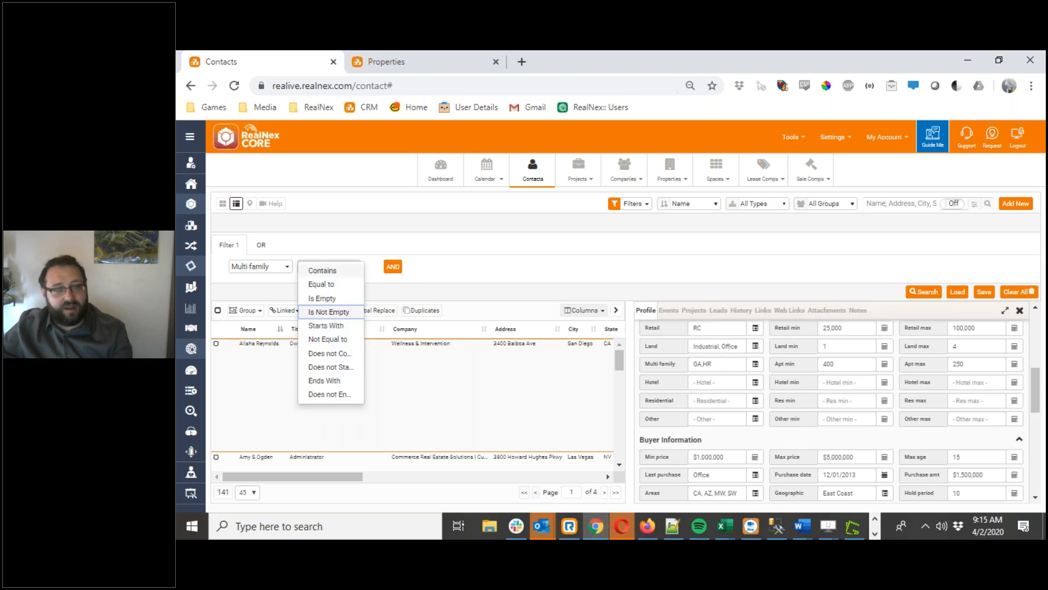
pyautogui.click(340, 272)
pyautogui.click(388, 267)
pyautogui.write('HR')
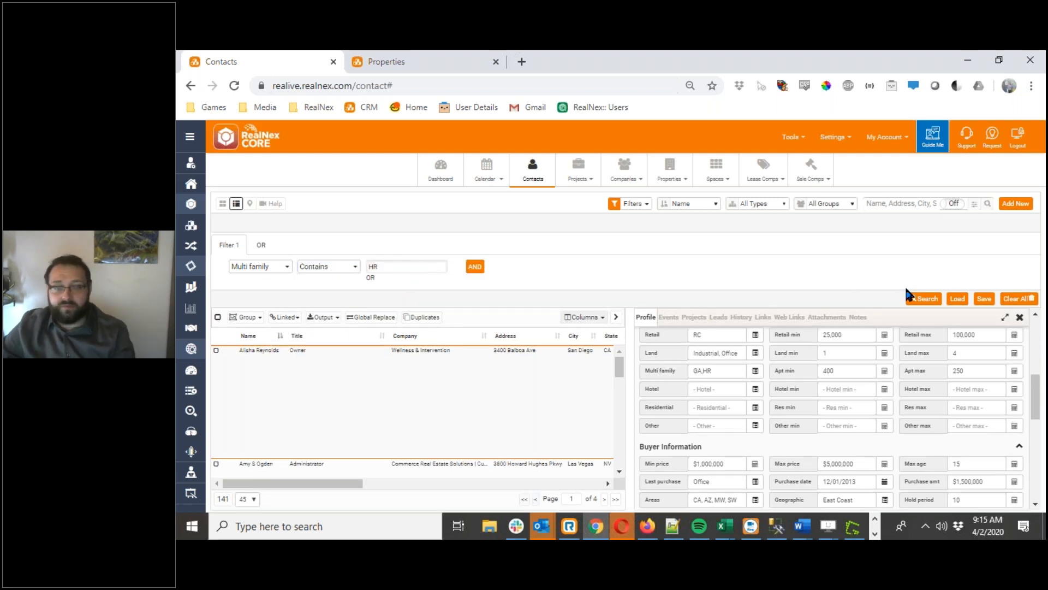
pyautogui.click(917, 299)
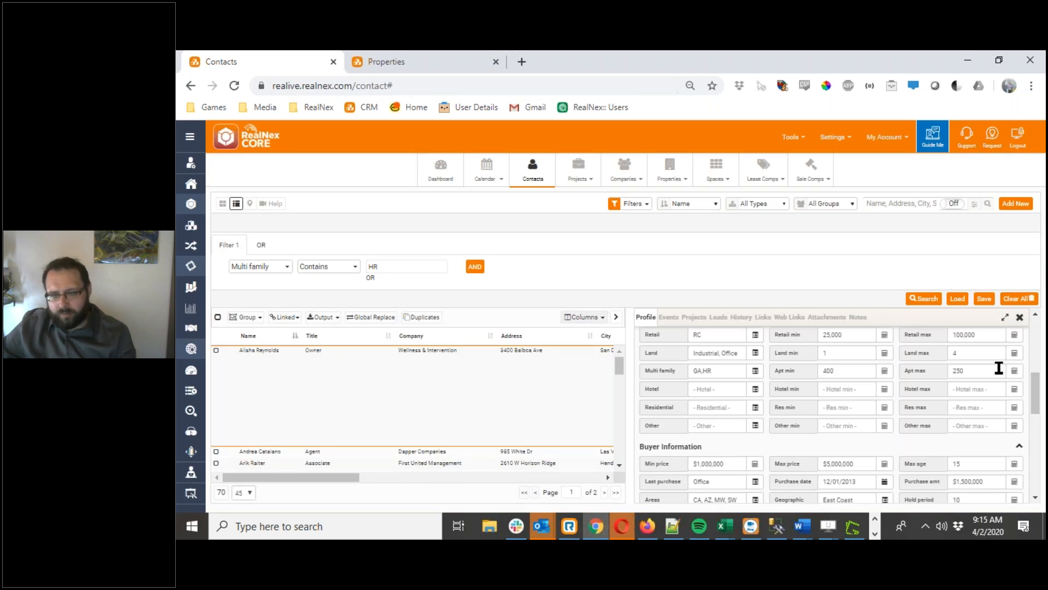
pyautogui.click(261, 461)
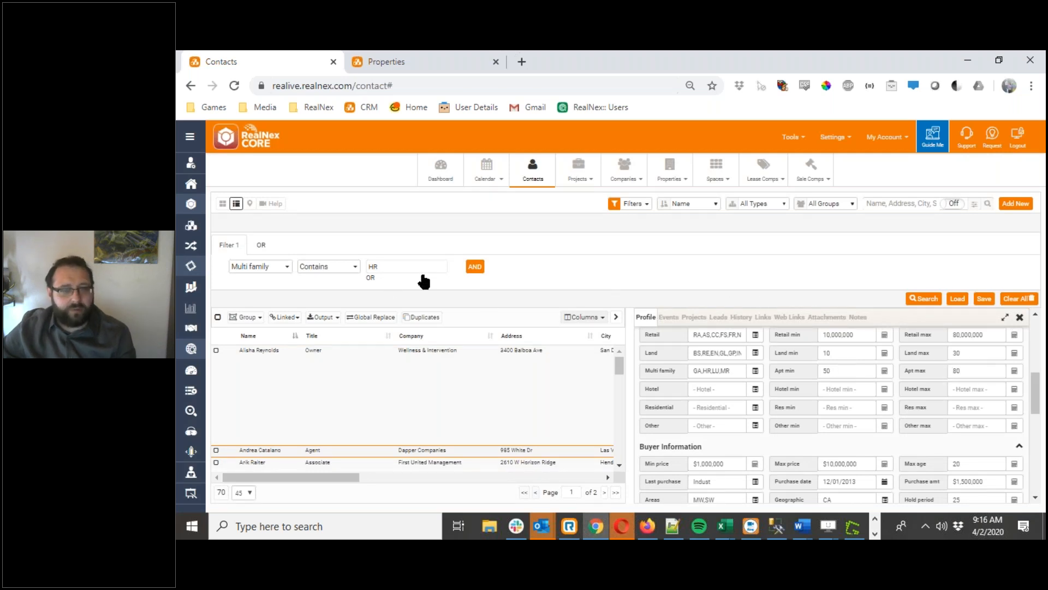
# Step: Add an AND condition to Filter 1 requiring the Investor field Apt max to be Greater Than 100
pyautogui.click(476, 268)
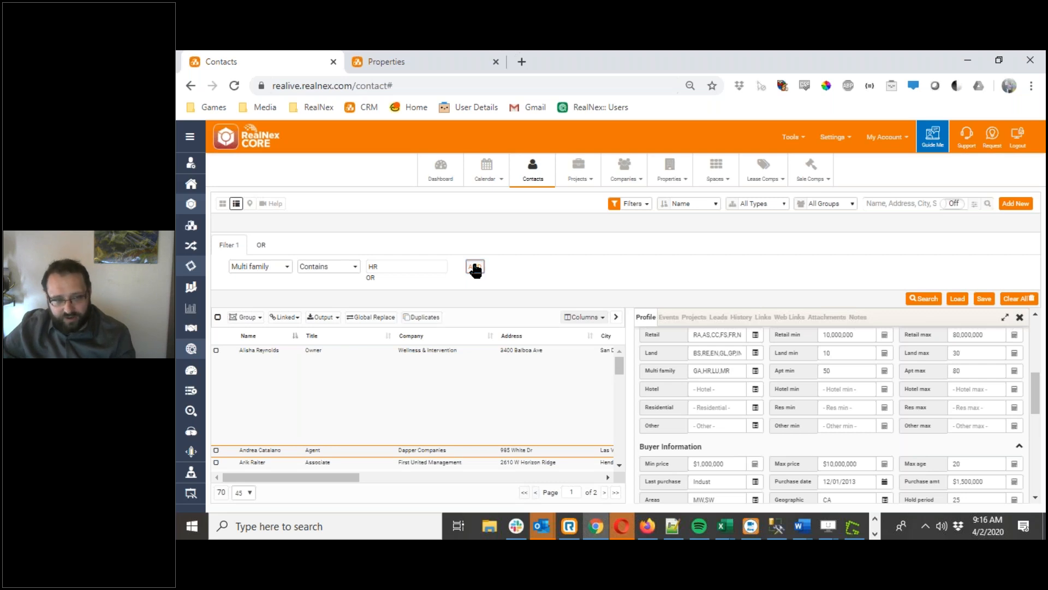
pyautogui.click(474, 268)
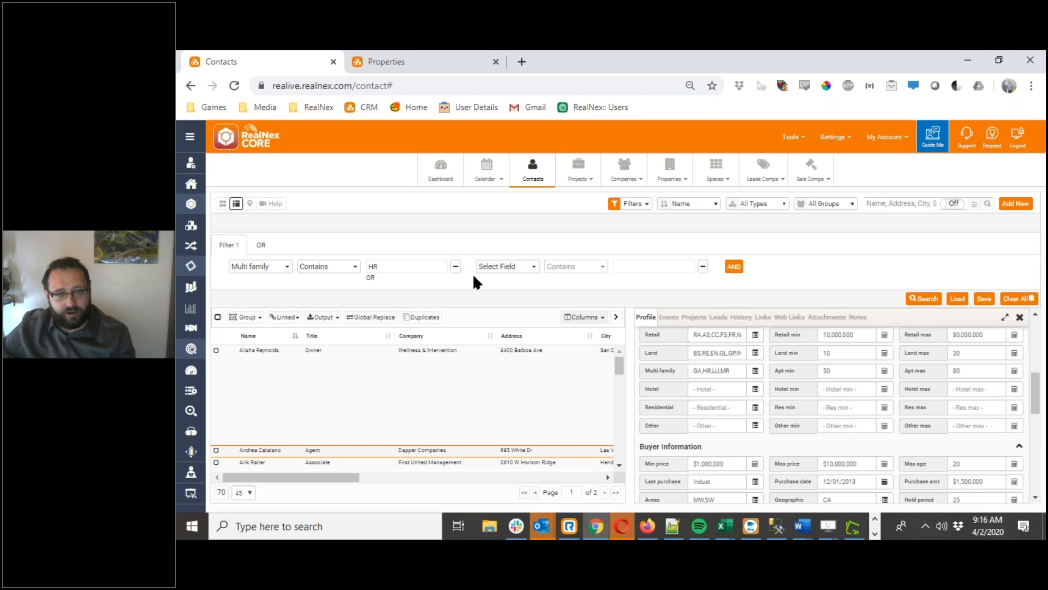
pyautogui.click(512, 271)
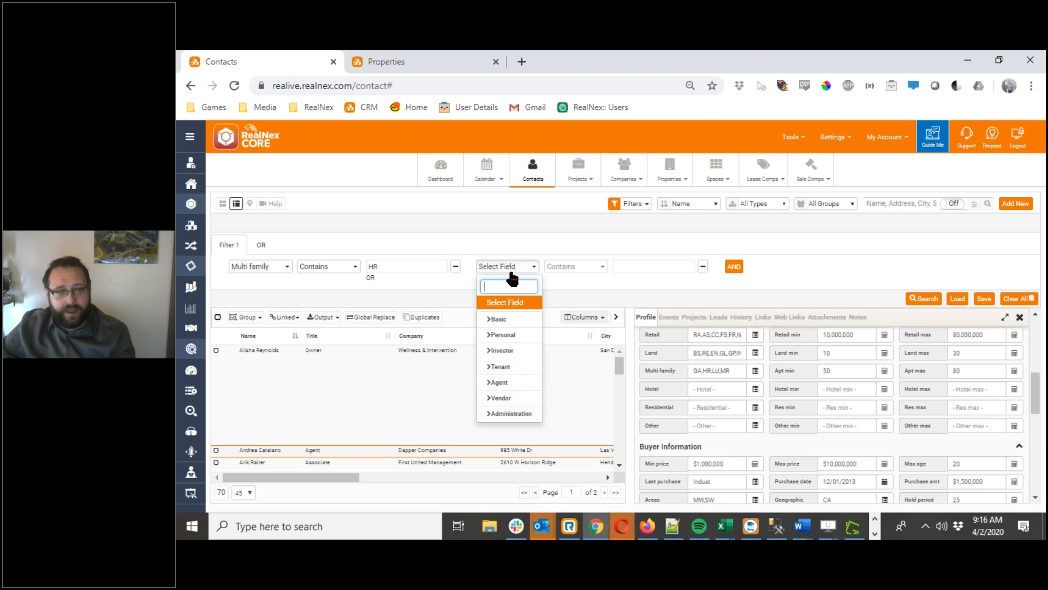
pyautogui.click(514, 352)
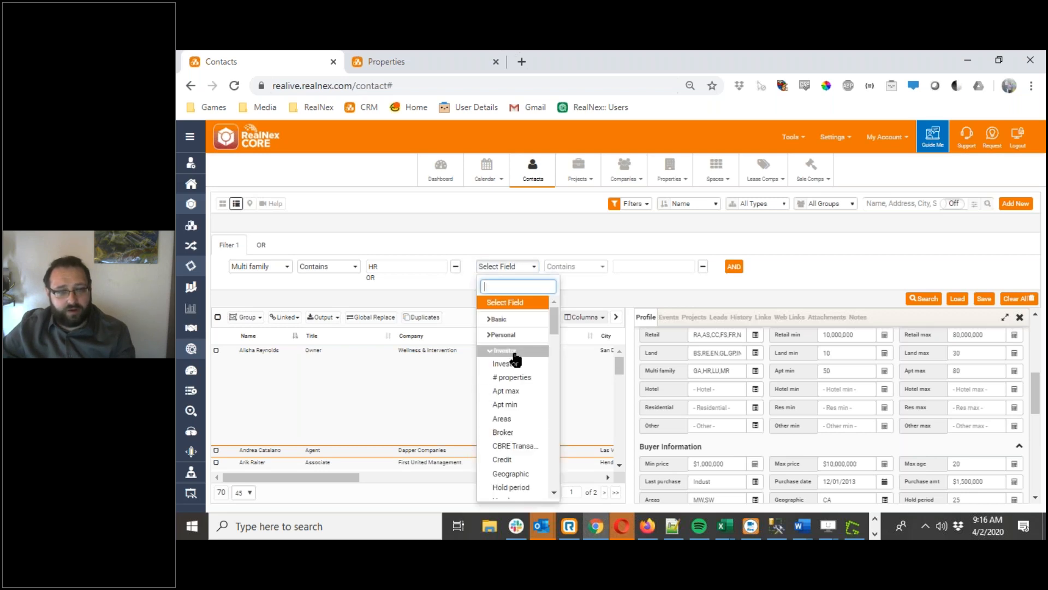
pyautogui.click(513, 391)
pyautogui.click(595, 267)
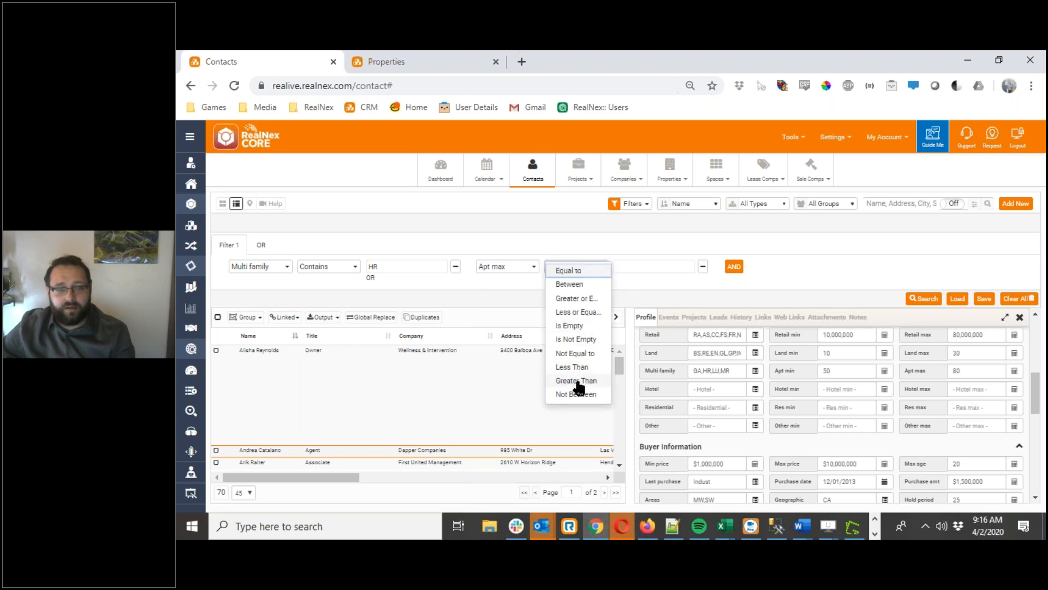
pyautogui.click(578, 380)
pyautogui.click(642, 264)
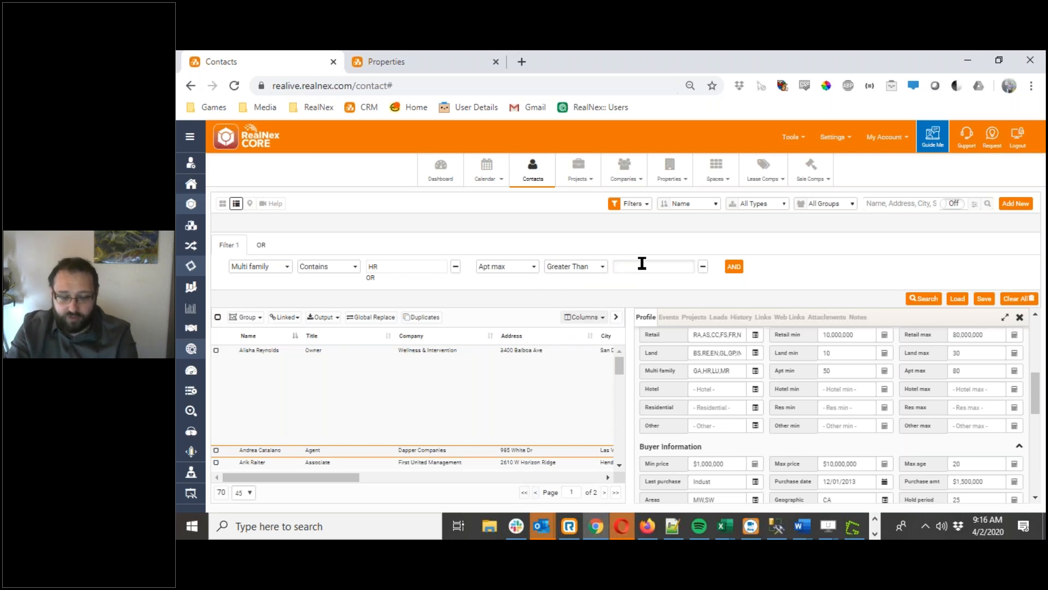
pyautogui.write('100')
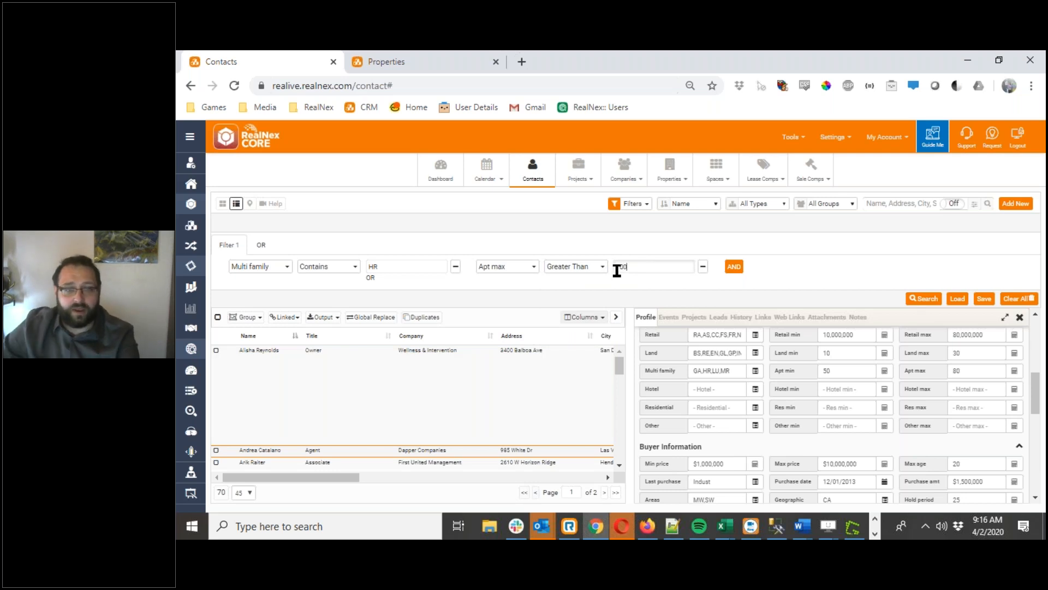
# Step: Change the Apt max condition's operator to Greater or Equal to and run the search
pyautogui.click(597, 268)
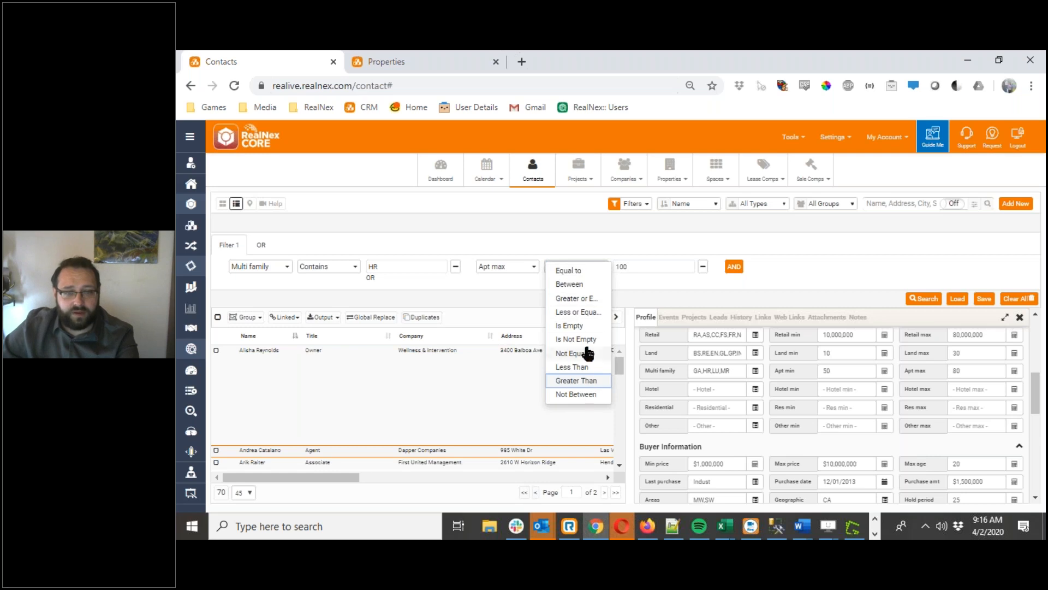
pyautogui.click(591, 299)
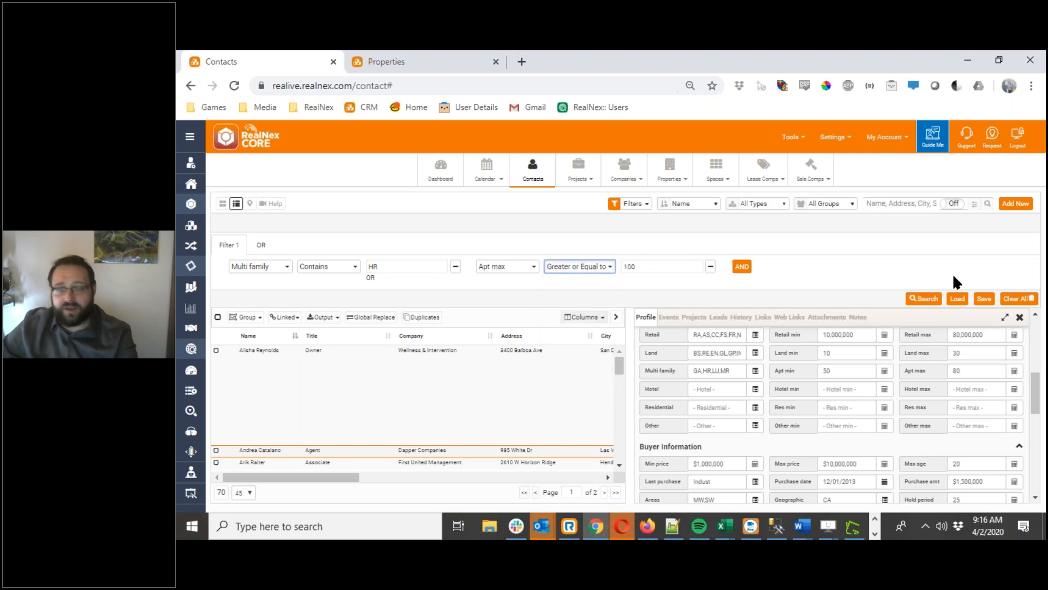
pyautogui.click(915, 299)
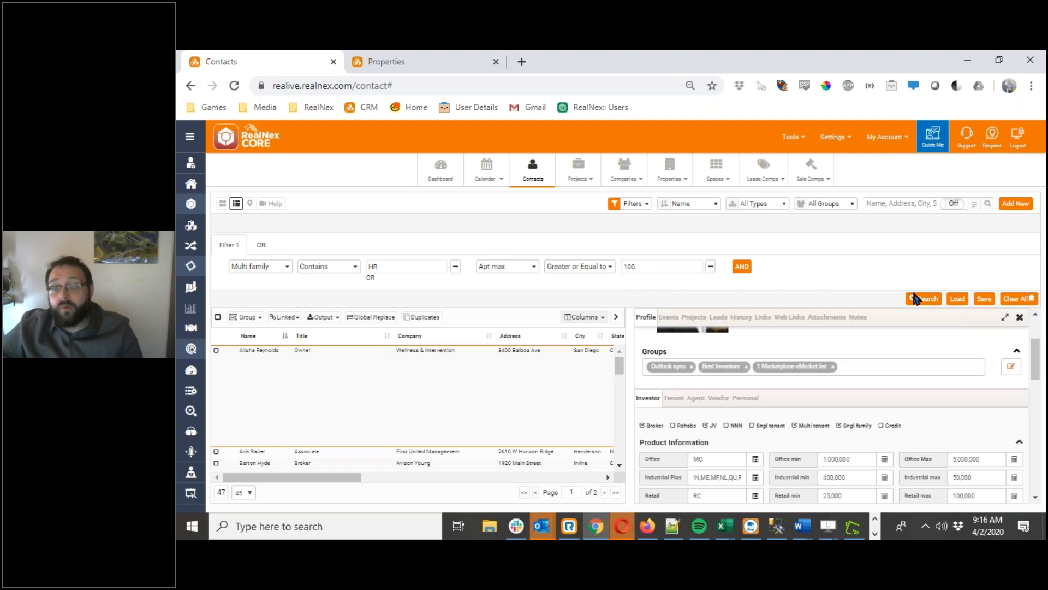
# Step: Save the filter as HR Buyers 100+ Units and check it in the list of saved filters
pyautogui.click(985, 300)
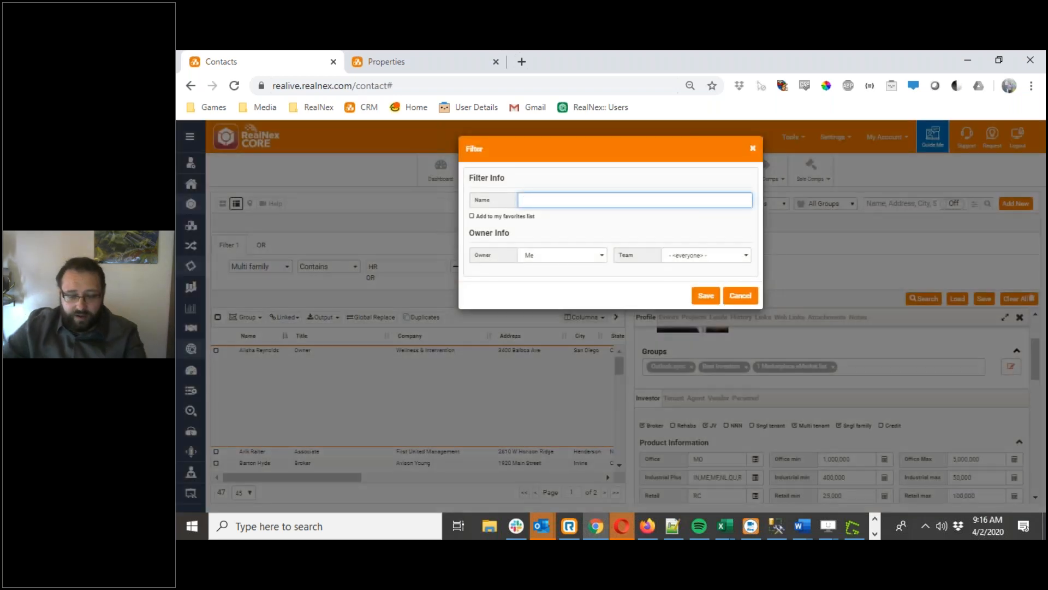
pyautogui.write('HR Buyer')
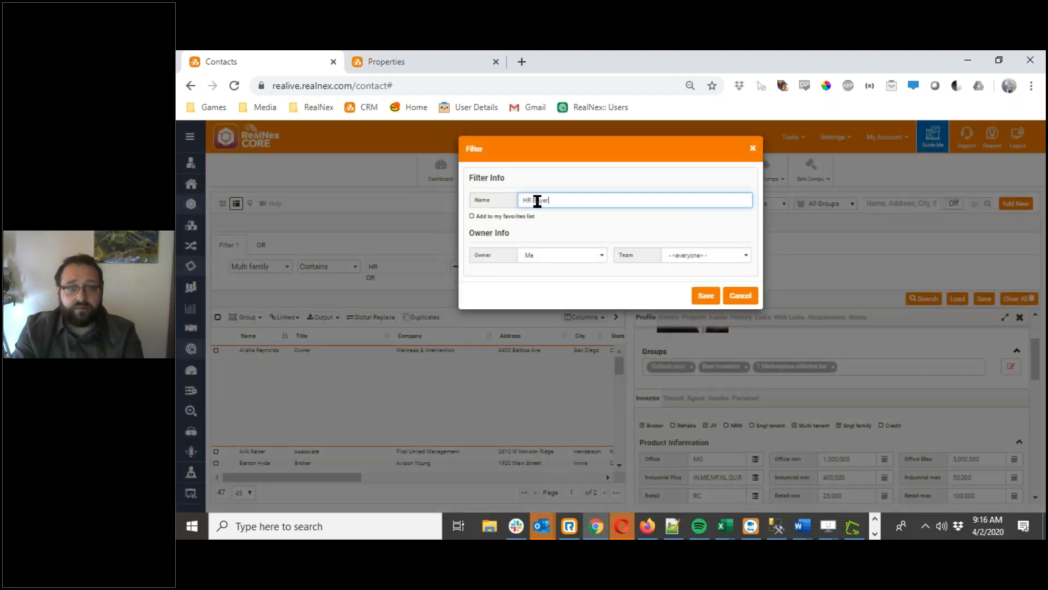
pyautogui.write('s 100+ Units')
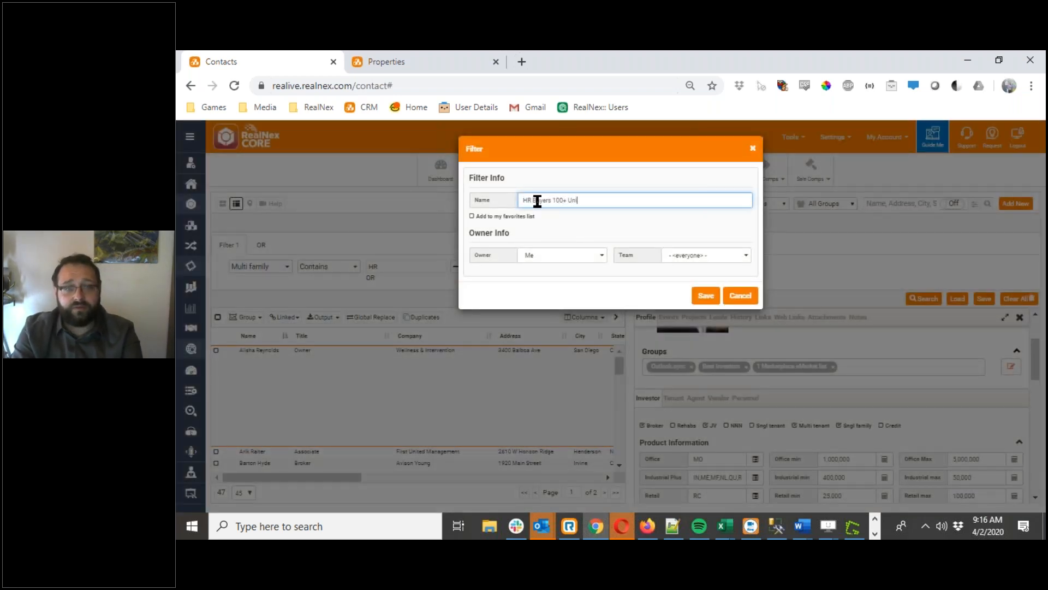
pyautogui.click(708, 299)
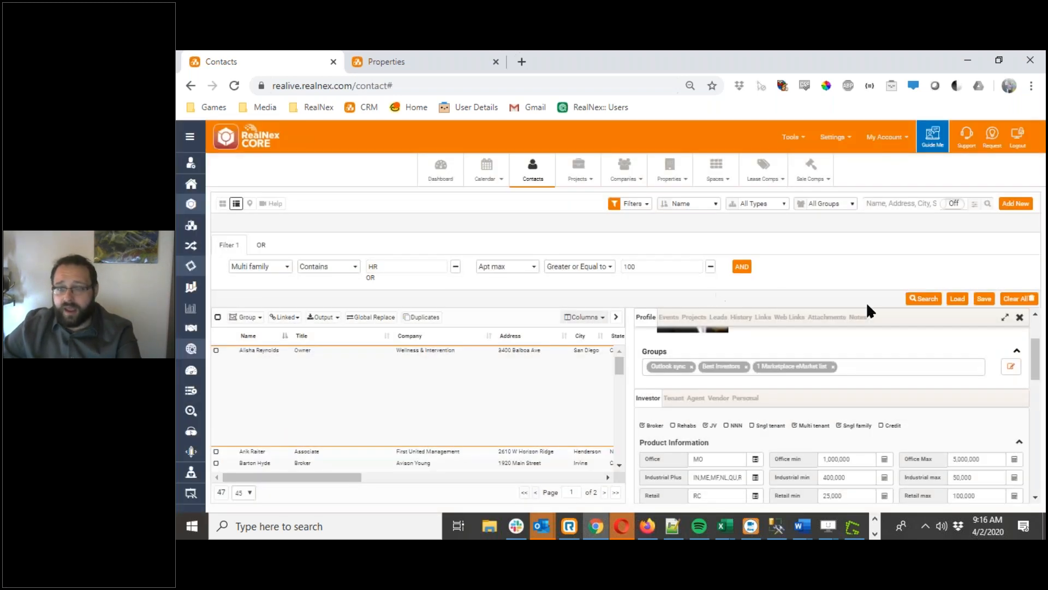
pyautogui.click(957, 298)
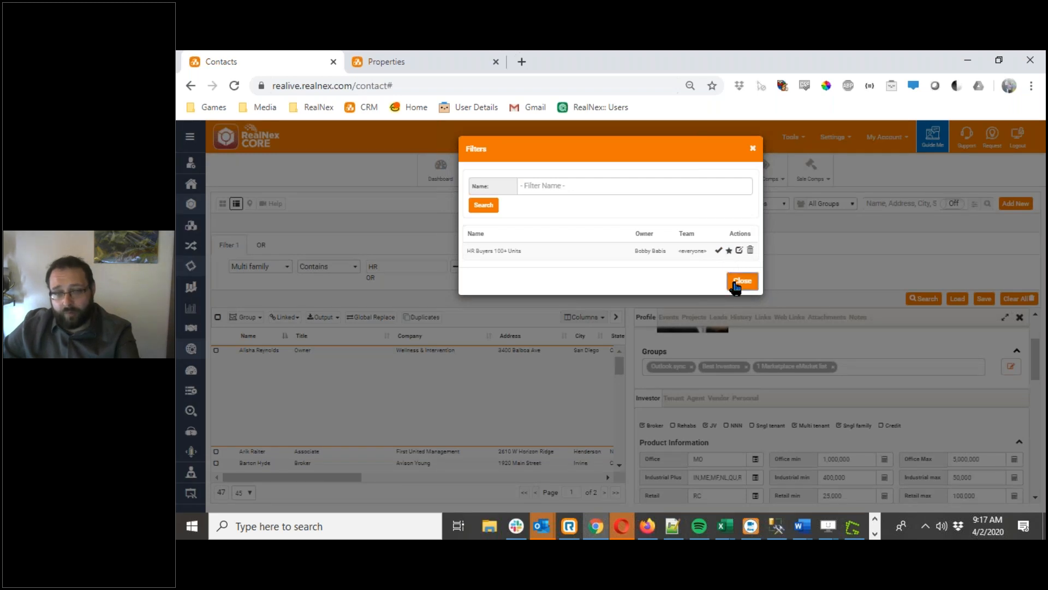
pyautogui.click(742, 281)
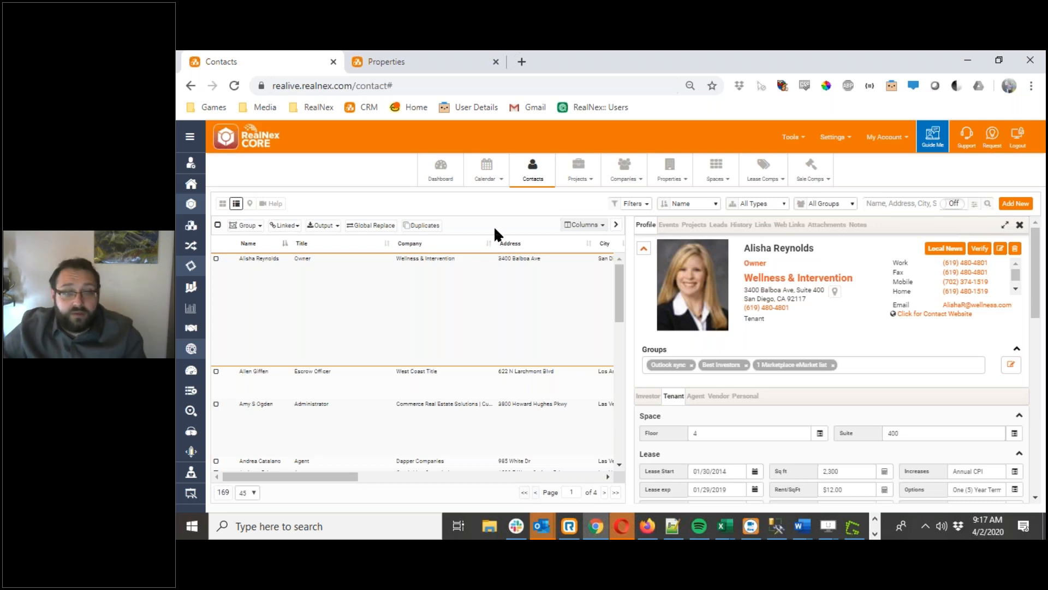
# Step: Apply the saved filter HR Buyers 100+ Units and start adding all records in the current query to a group
pyautogui.click(637, 206)
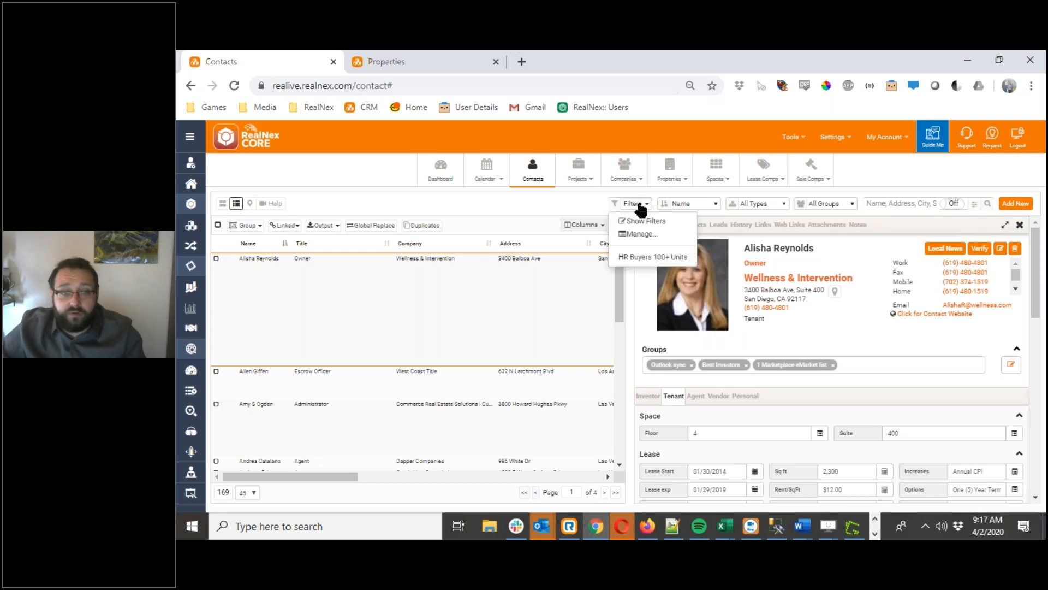
pyautogui.click(649, 260)
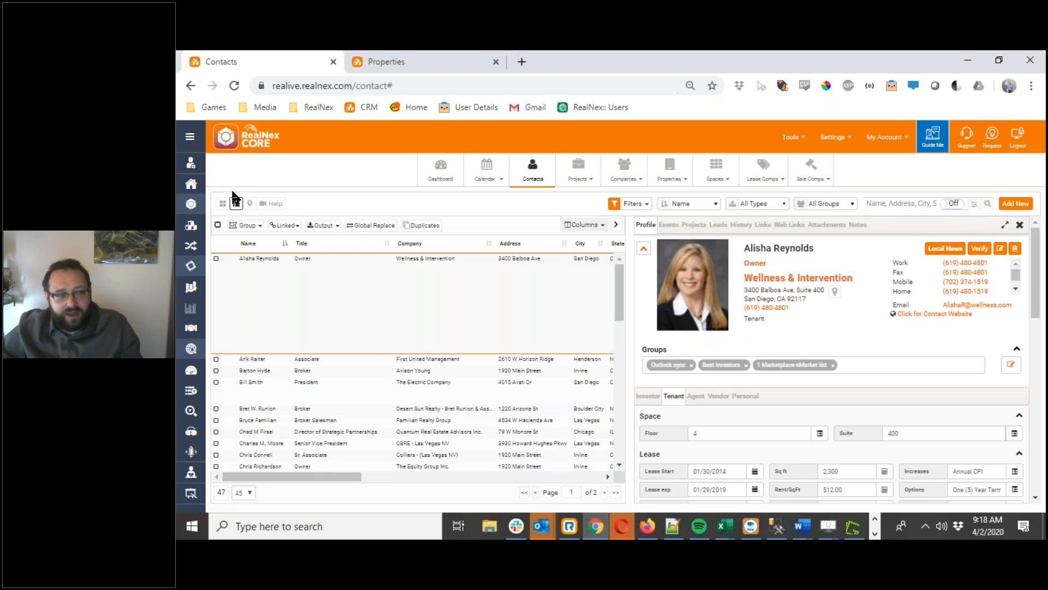
pyautogui.click(261, 229)
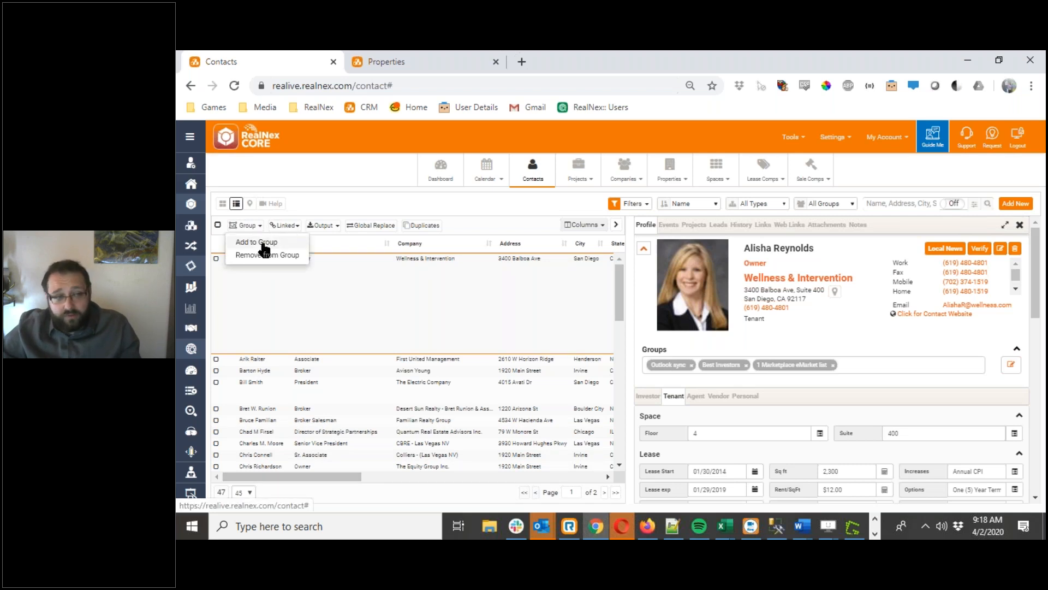
pyautogui.click(263, 243)
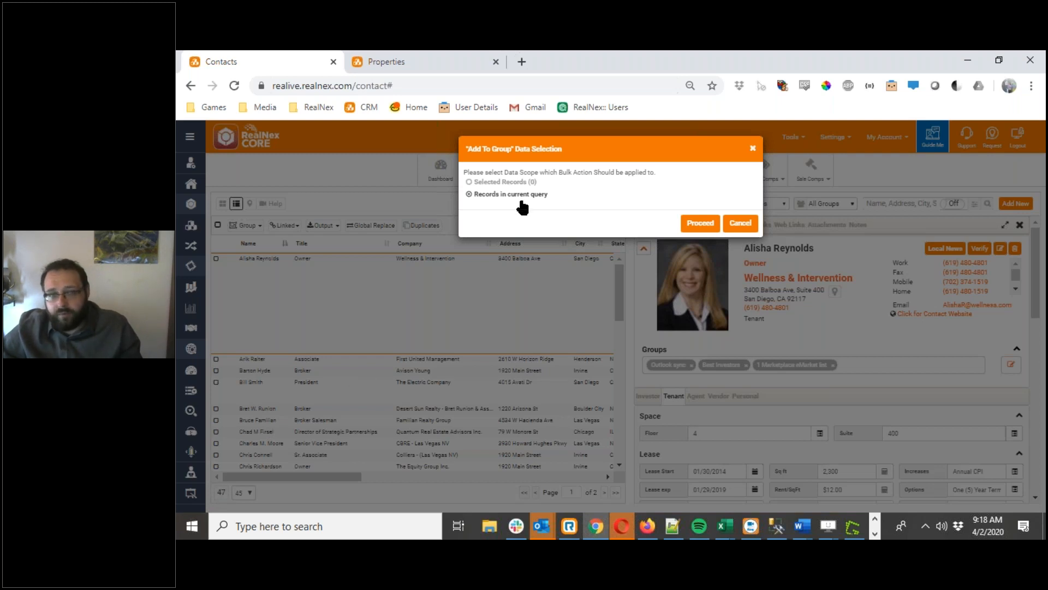
pyautogui.click(711, 227)
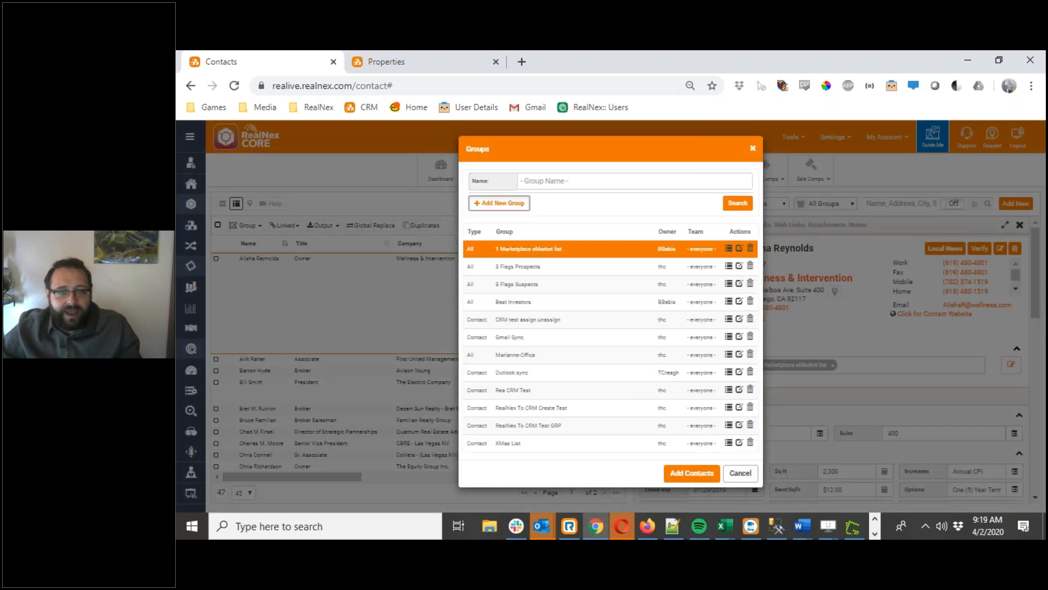
# Step: Create a group named Washington Avenue Apartments Mailer and add the filtered contacts to it
pyautogui.click(499, 203)
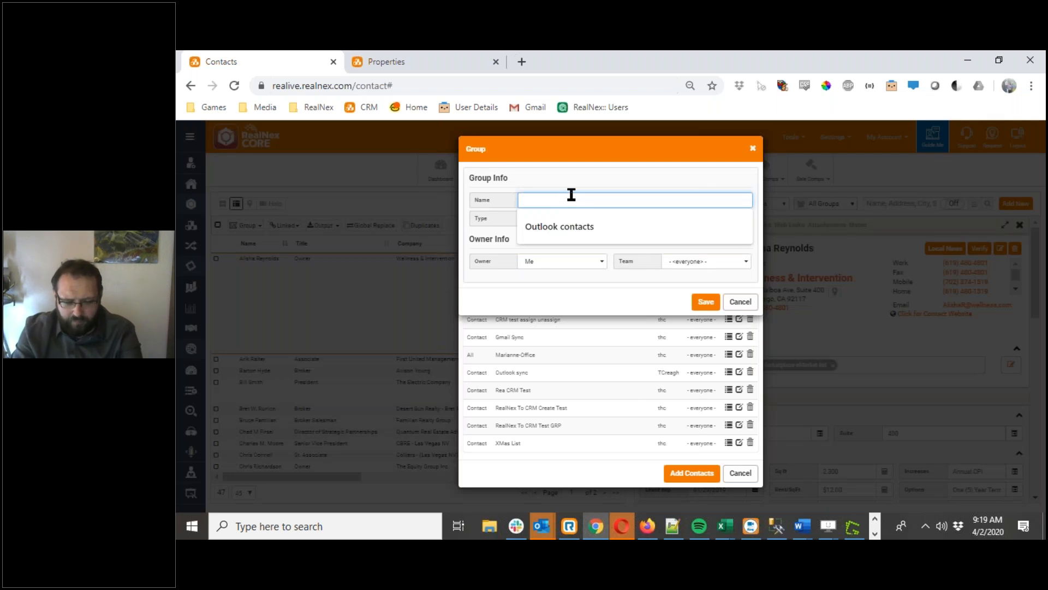
pyautogui.write('Washington Avenue Apartments Mailer')
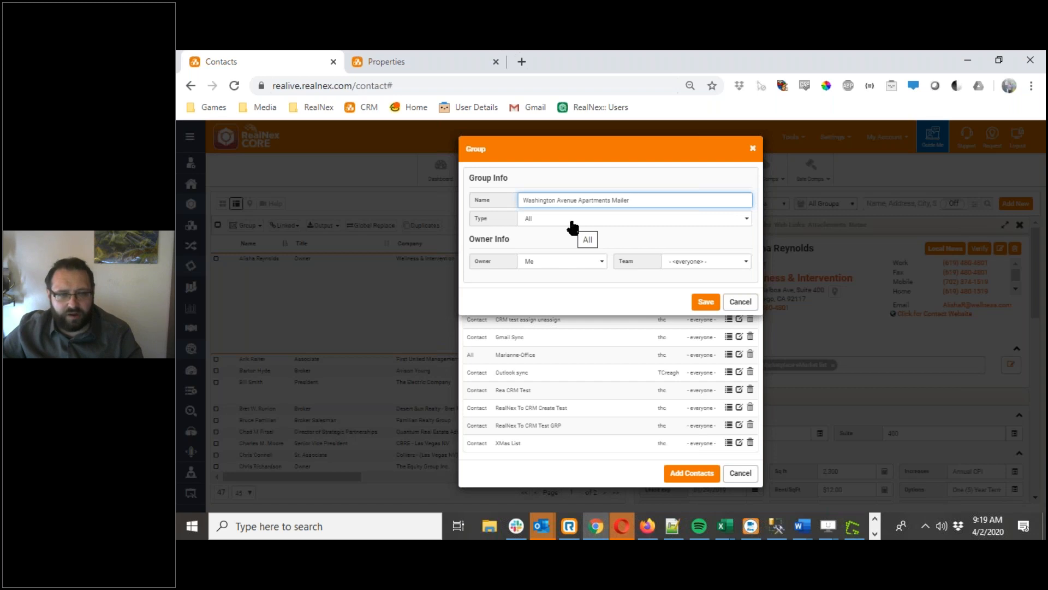
pyautogui.click(706, 304)
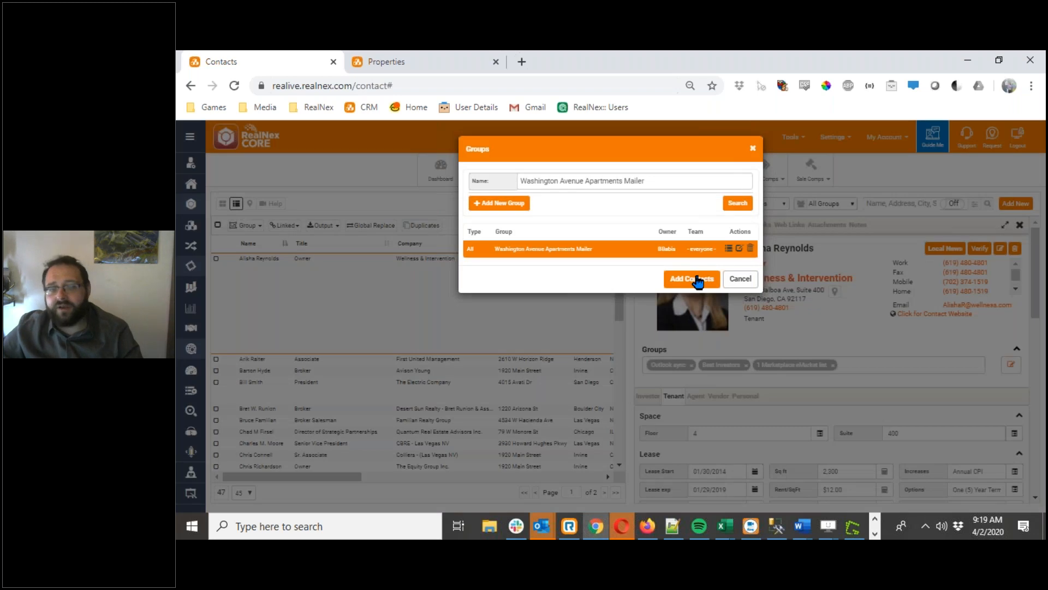
pyautogui.click(694, 279)
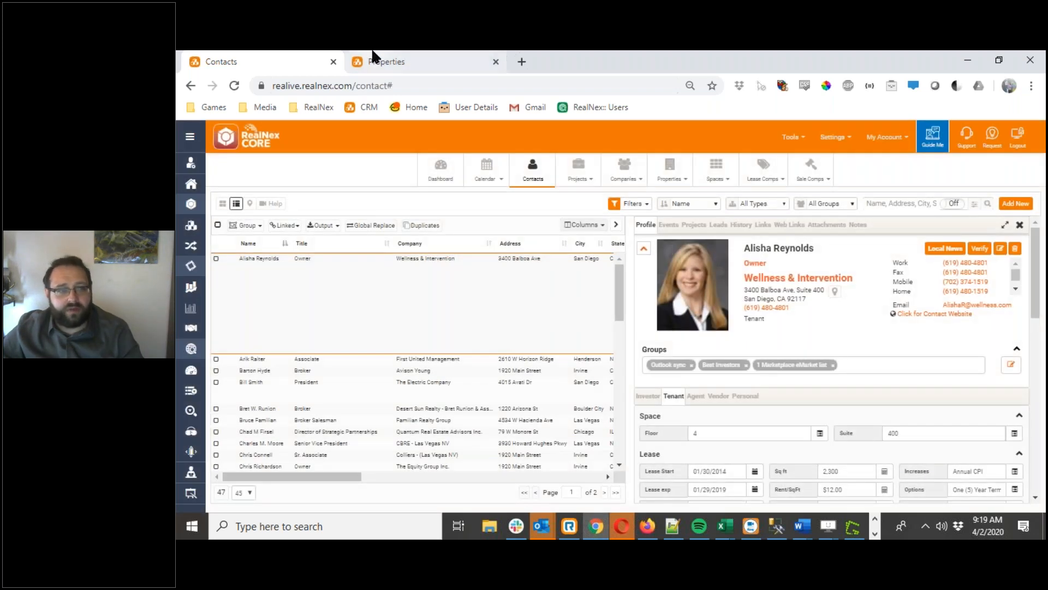
# Step: Go from the Properties page to the MarketPlace Listing Management page and browse the listings
pyautogui.click(380, 60)
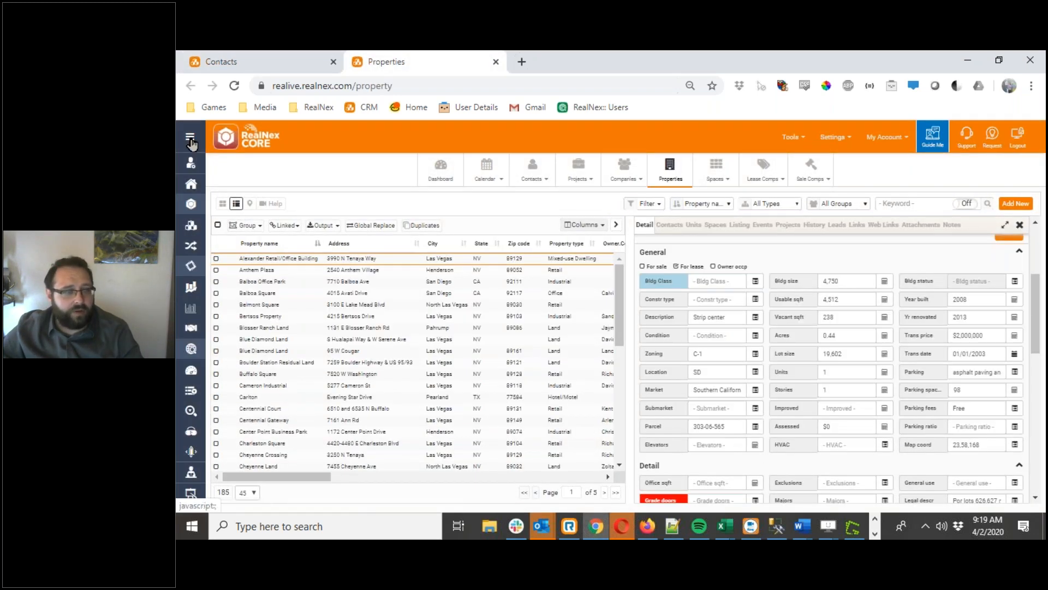
pyautogui.moveTo(224, 228)
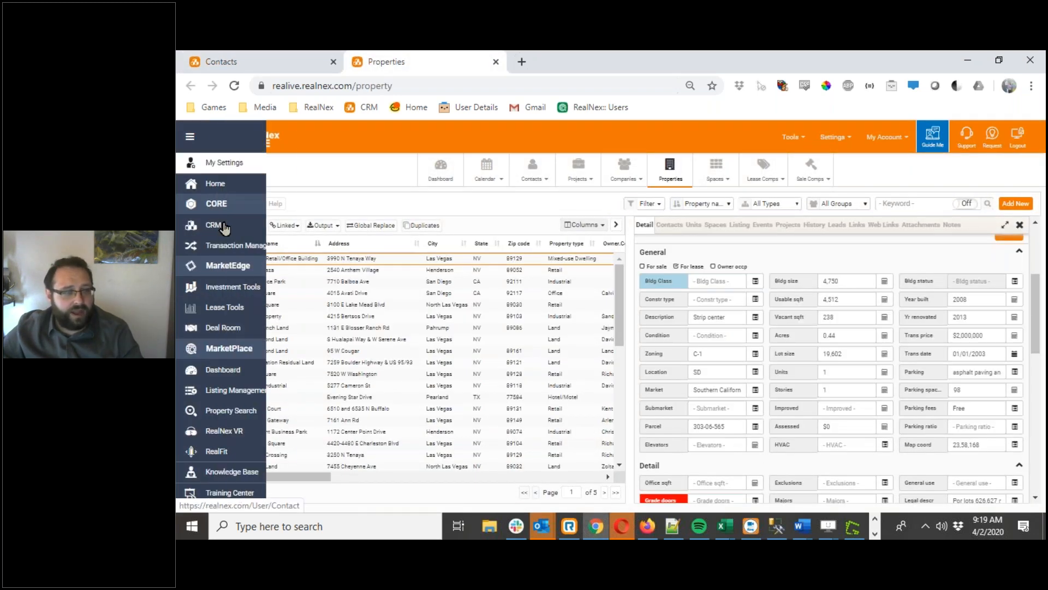
pyautogui.click(241, 389)
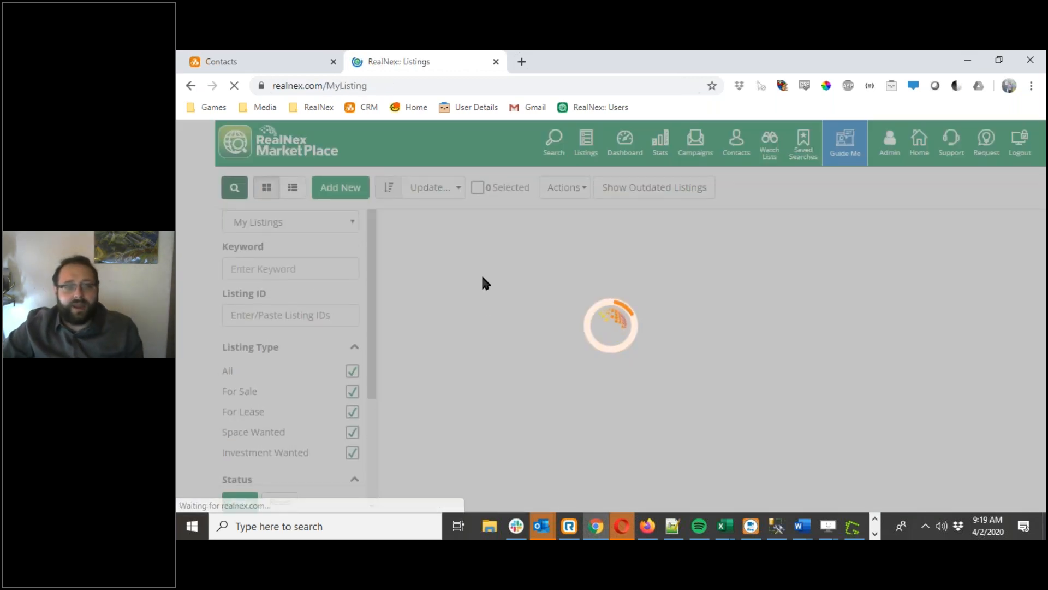
pyautogui.scroll(-6, 484, 273)
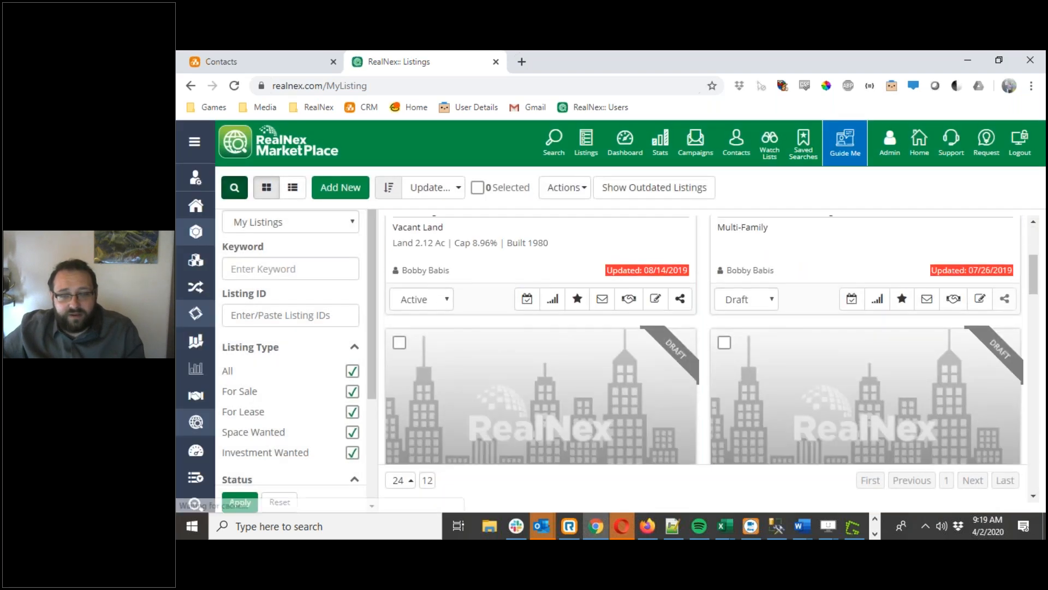
pyautogui.scroll(-10, 705, 339)
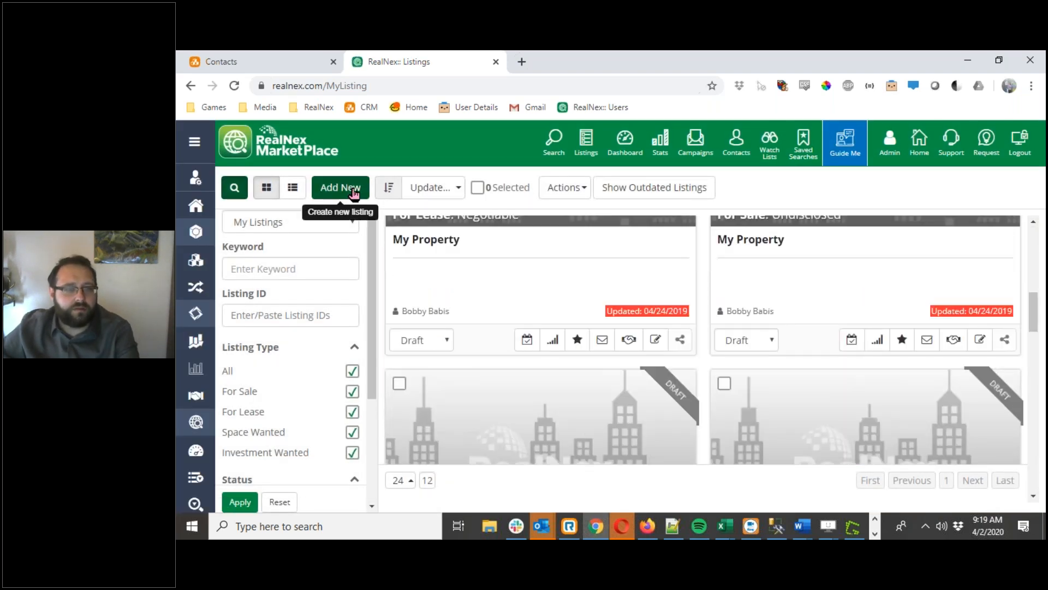
pyautogui.scroll(5, 572, 257)
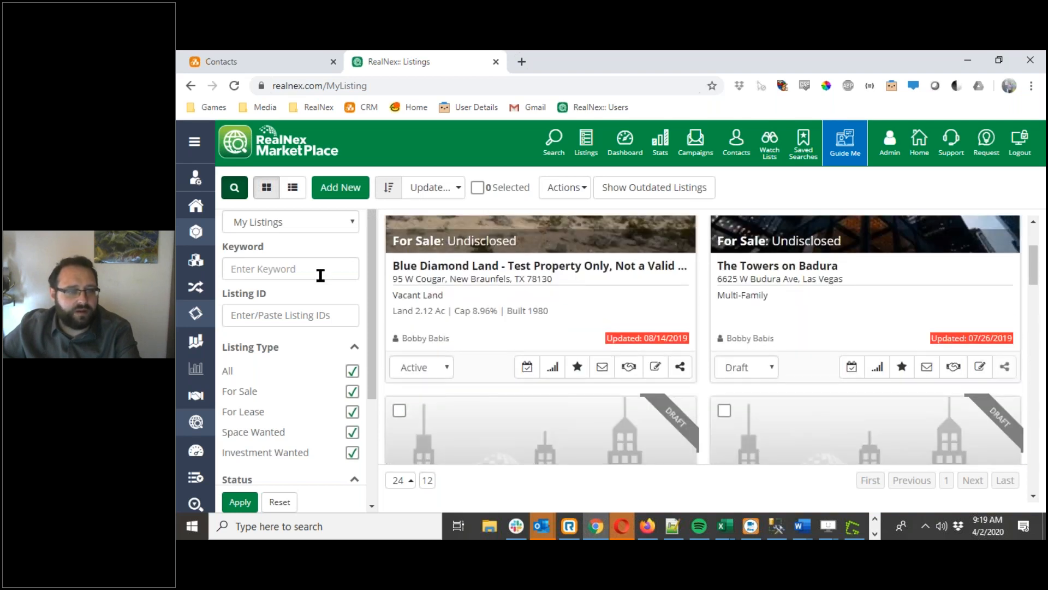
# Step: Search the listings for the keyword washington, clear the keyword and reload the full list
pyautogui.click(321, 275)
pyautogui.write('washington')
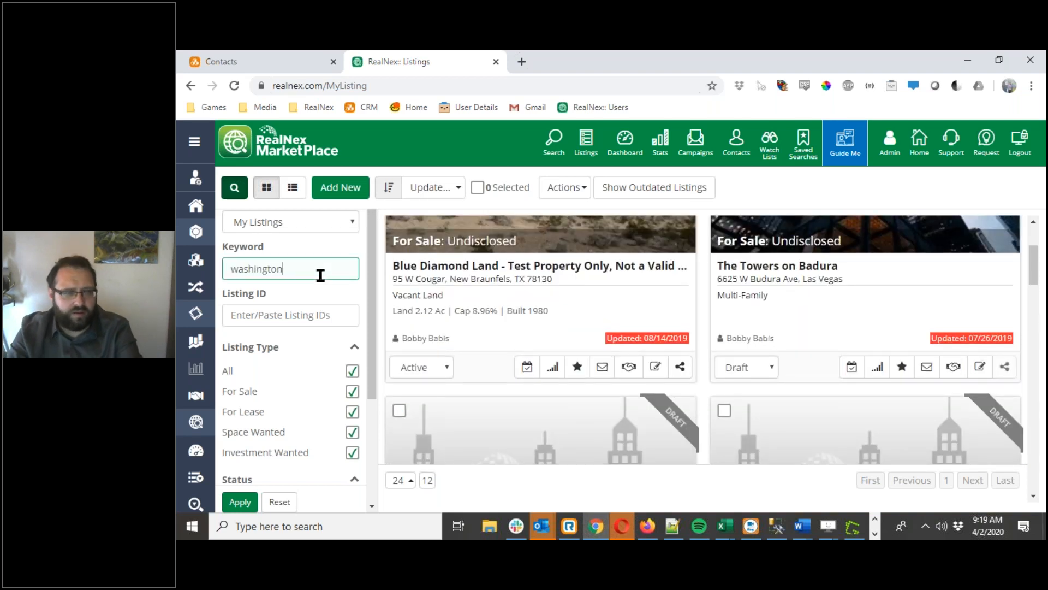
pyautogui.click(241, 505)
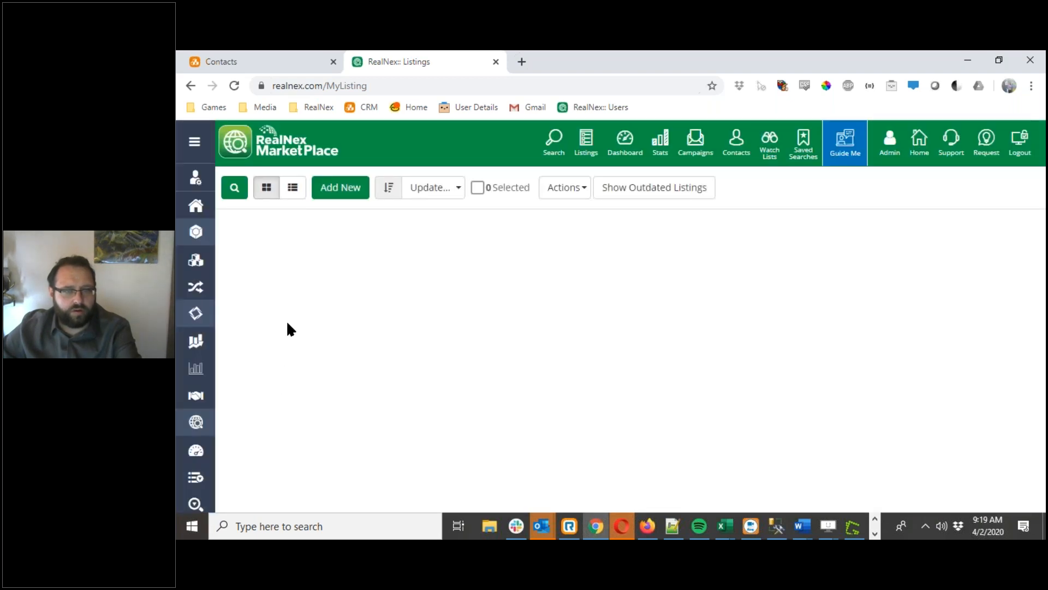
pyautogui.click(231, 190)
pyautogui.moveTo(286, 268); pyautogui.dragTo(195, 261)
pyautogui.press('BackSpace')
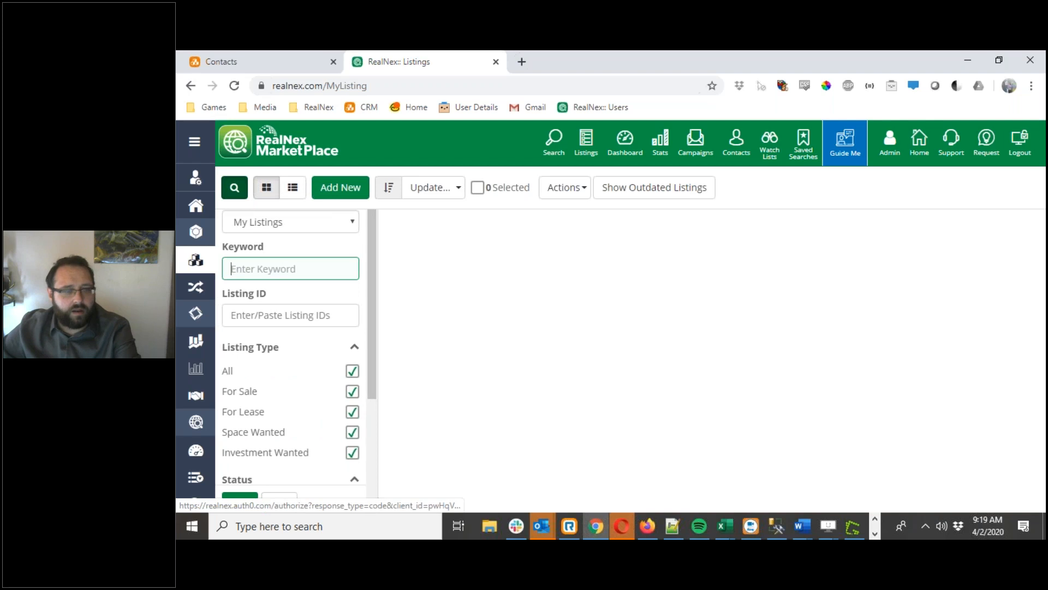
pyautogui.click(269, 499)
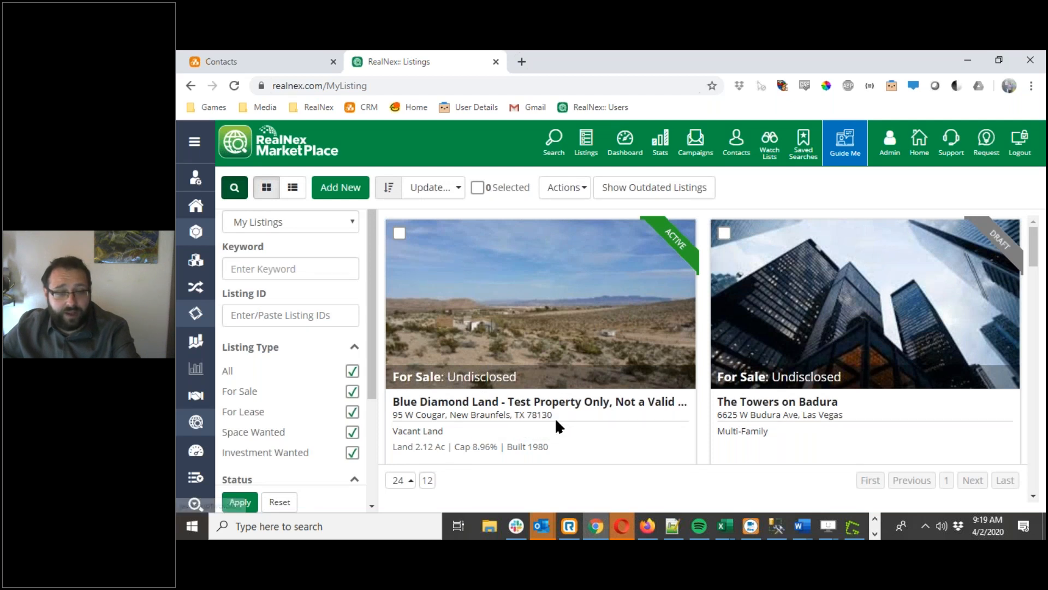
# Step: Start an email campaign for the Blue Diamond Land listing and look through the saved templates
pyautogui.scroll(-1, 559, 426)
pyautogui.scroll(-3, 559, 426)
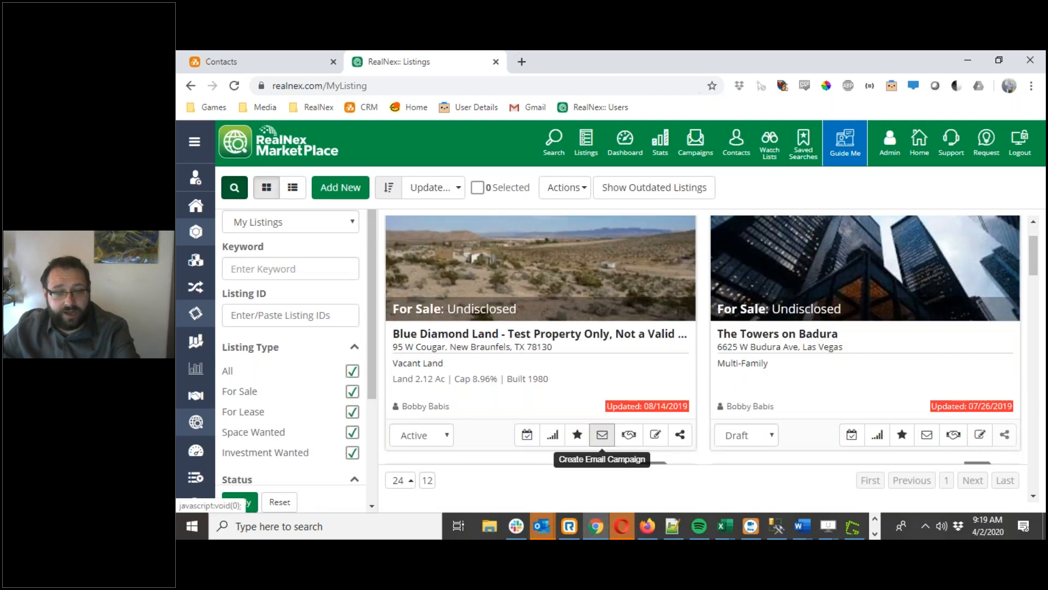
pyautogui.click(602, 435)
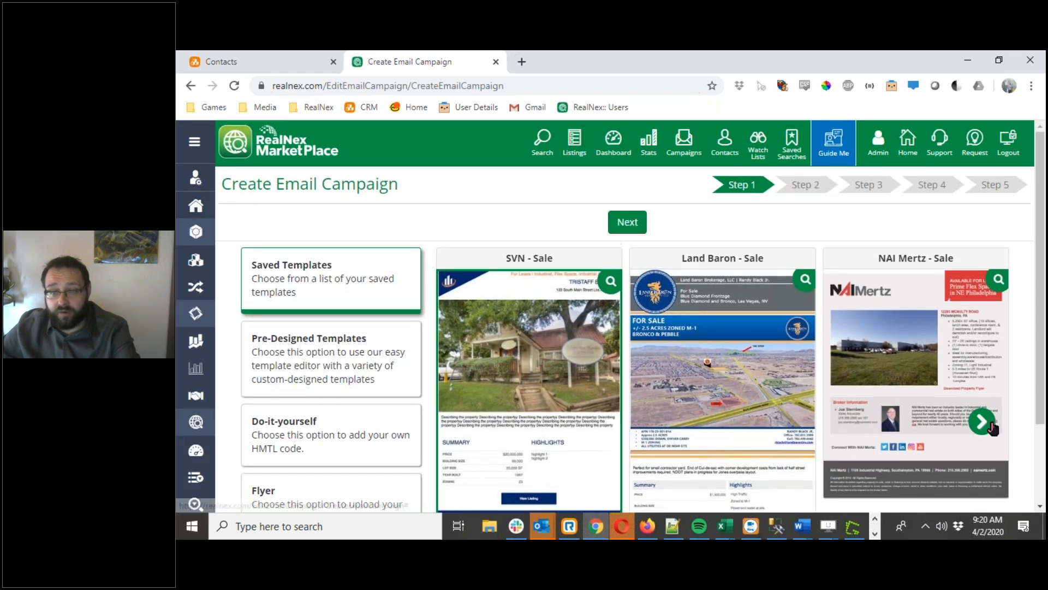
pyautogui.click(990, 425)
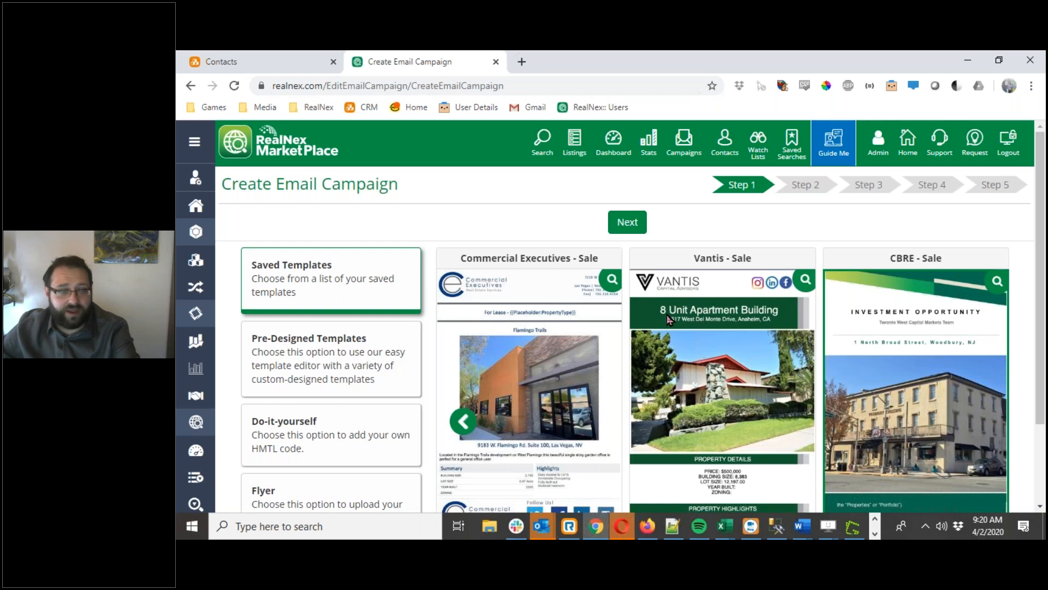
pyautogui.scroll(-1, 321, 316)
# Step: Choose the pre-designed template Premium For Sale 8 for the email campaign and continue to Step 2
pyautogui.click(320, 316)
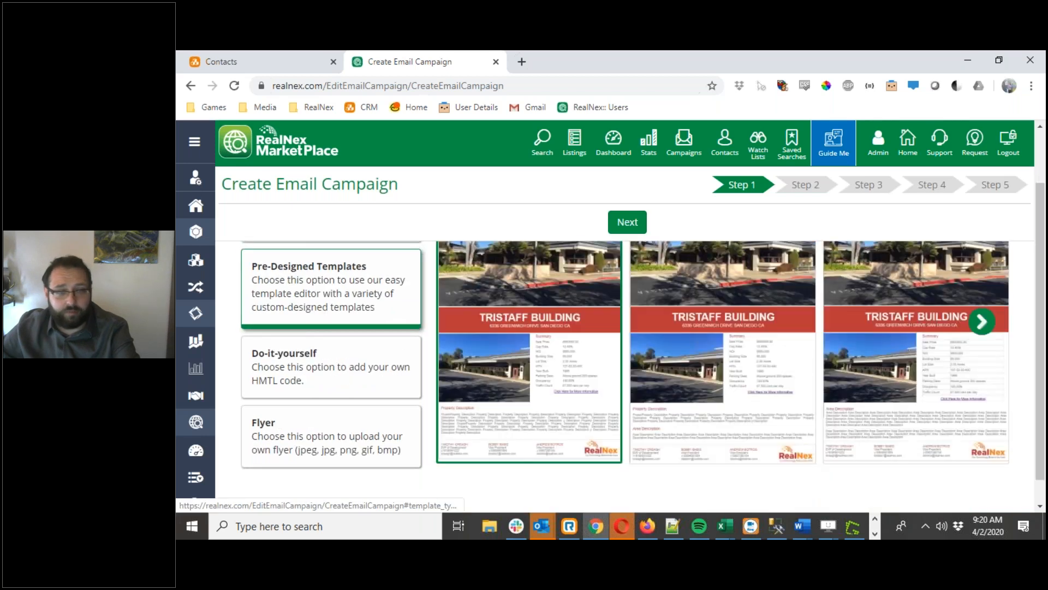
pyautogui.click(981, 322)
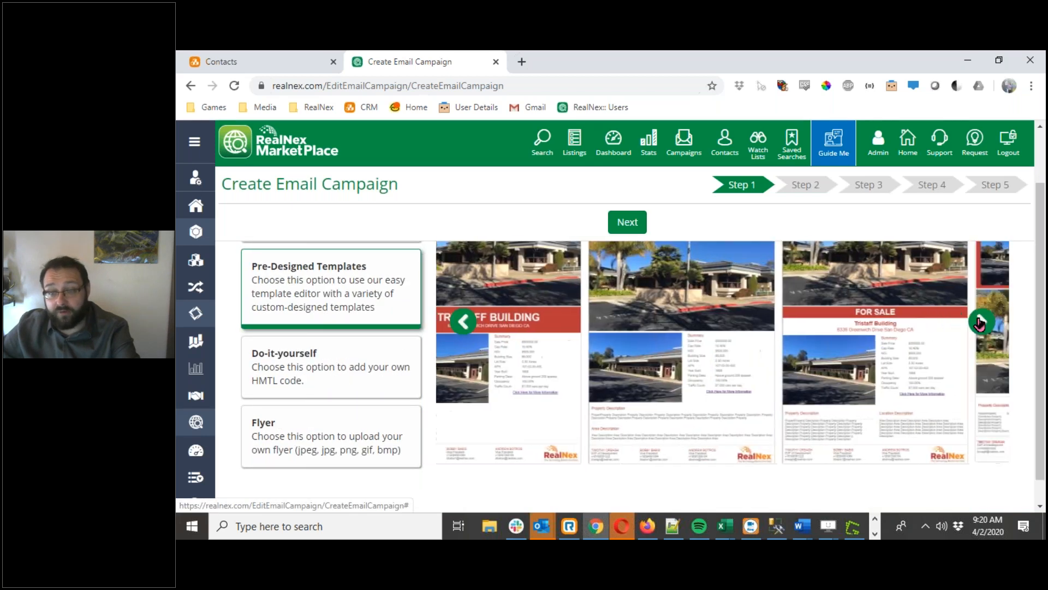
pyautogui.scroll(1, 980, 326)
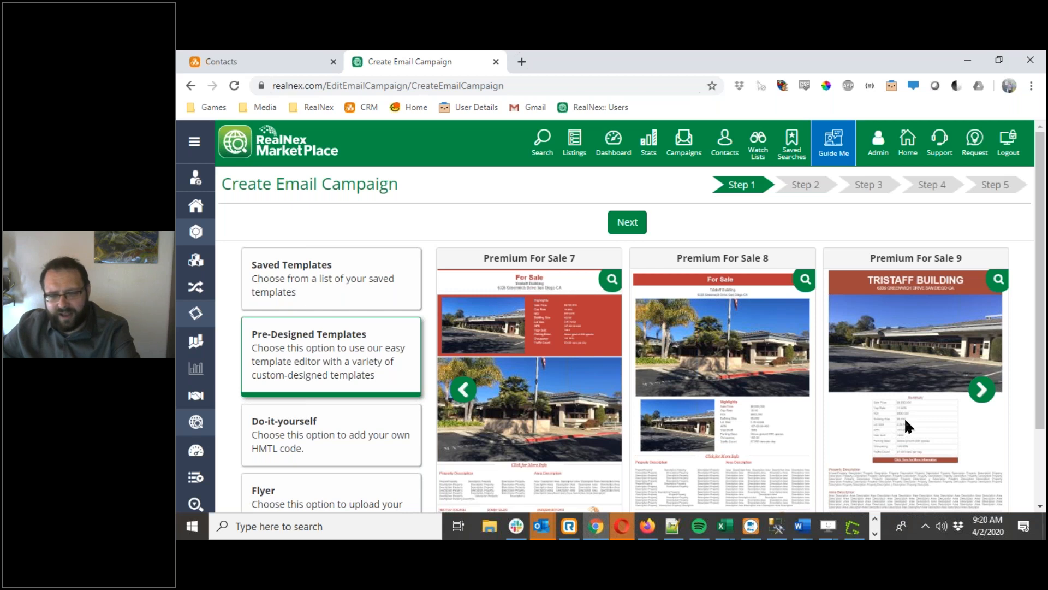
pyautogui.click(691, 313)
pyautogui.click(633, 224)
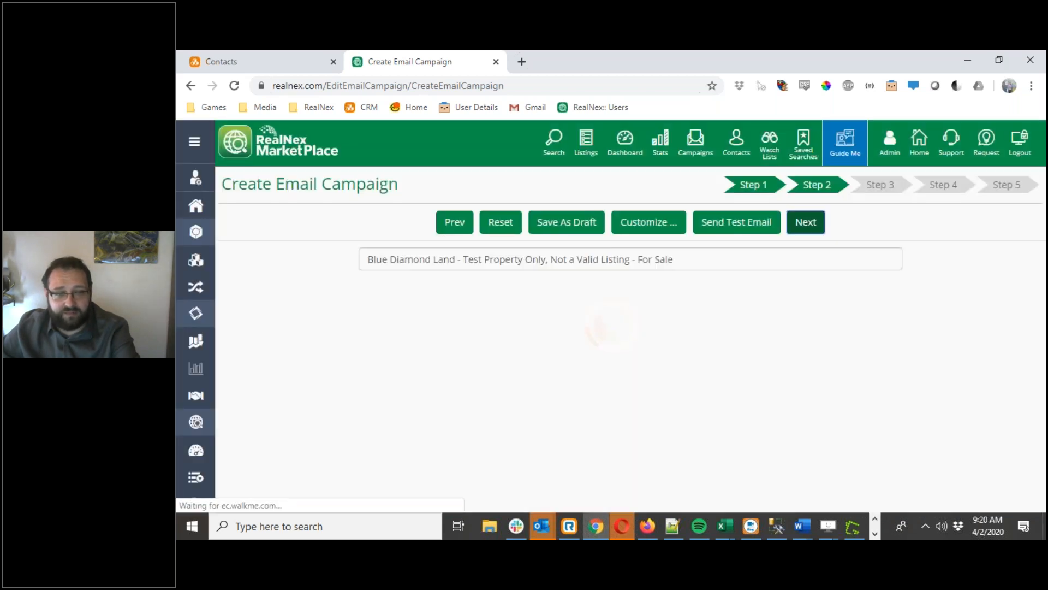
# Step: Review the generated campaign email and continue through the preview to the recipient group selection in Step 4
pyautogui.scroll(-5, 636, 326)
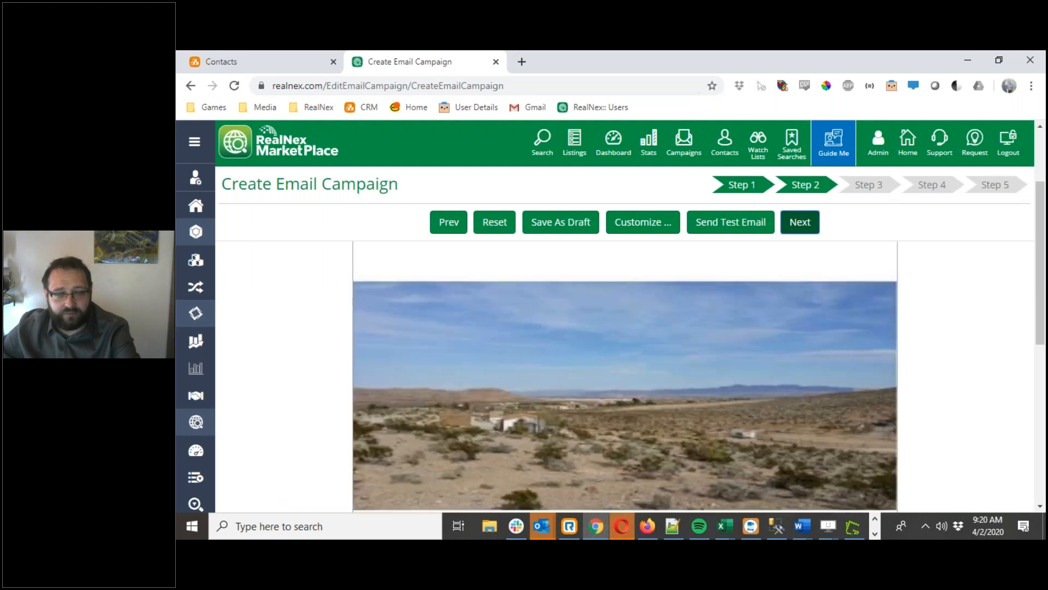
pyautogui.scroll(-1, 674, 310)
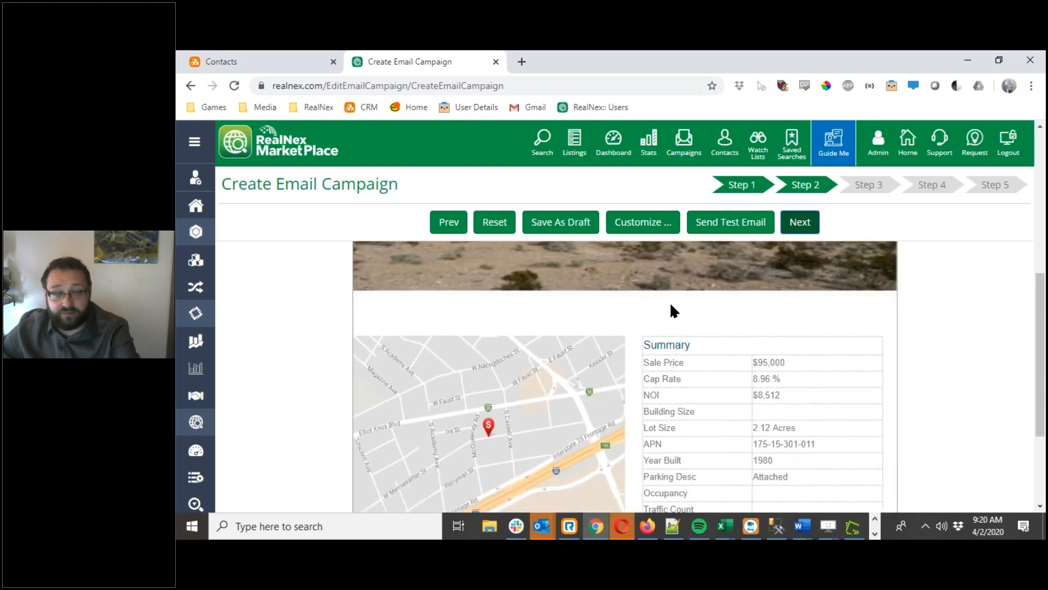
pyautogui.click(800, 221)
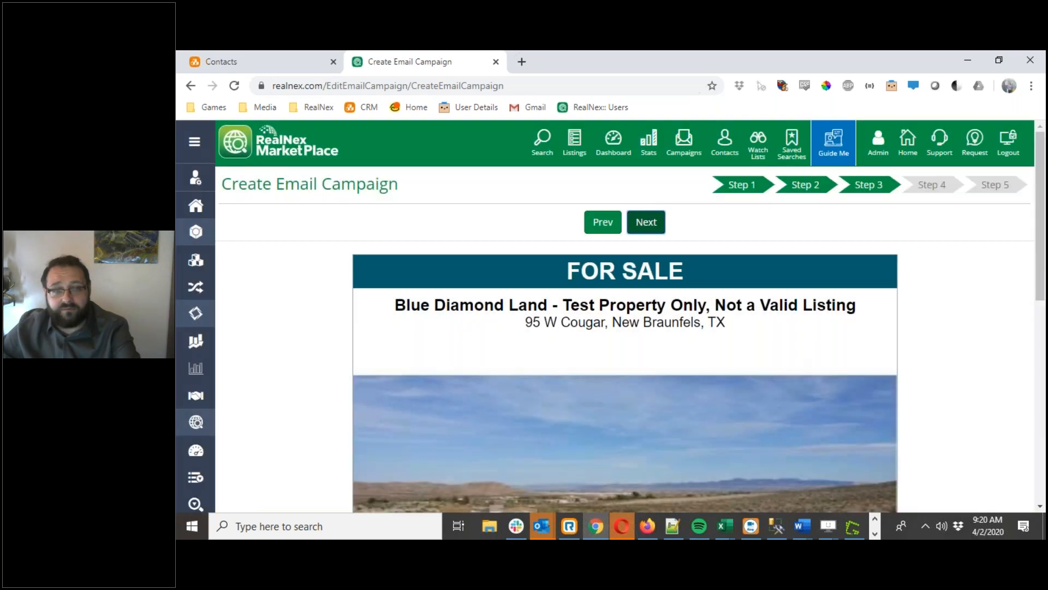
pyautogui.click(649, 222)
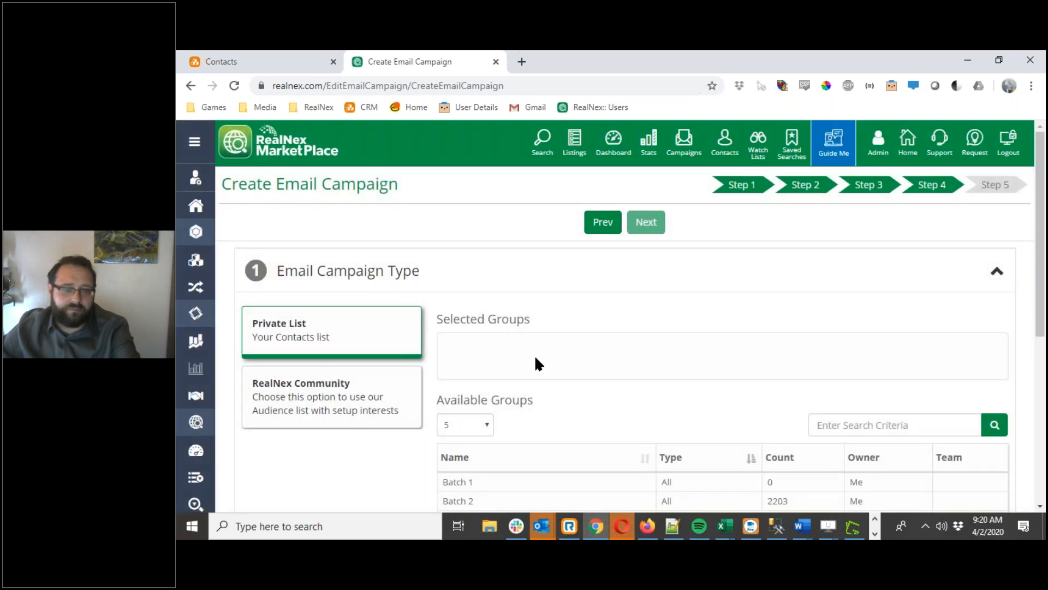
# Step: Switch the MarketPlace contacts source to the webinar database and return to the listings
pyautogui.click(725, 141)
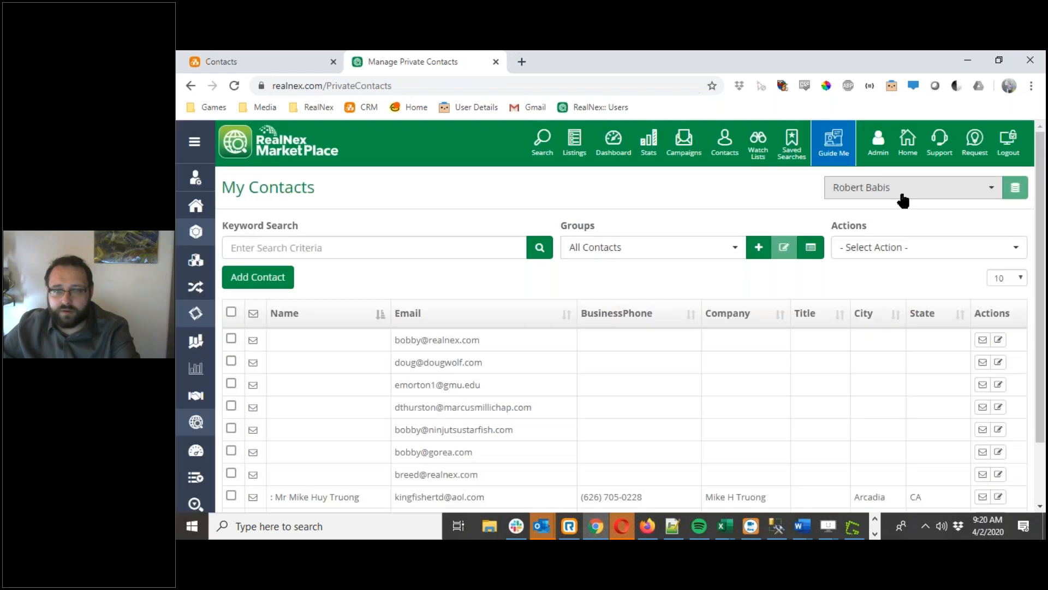
pyautogui.click(905, 190)
pyautogui.click(879, 390)
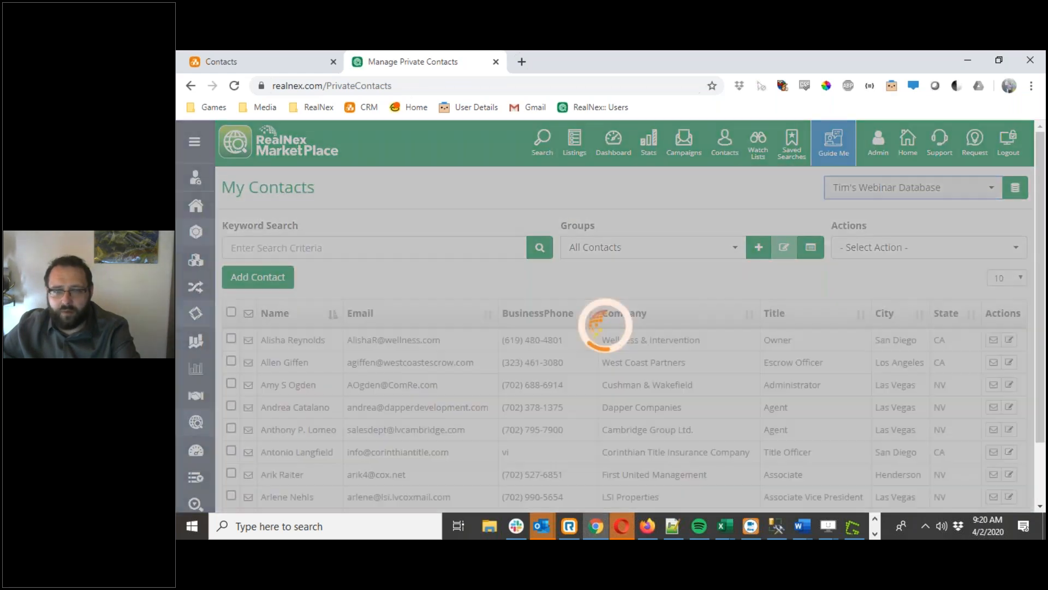
pyautogui.click(579, 158)
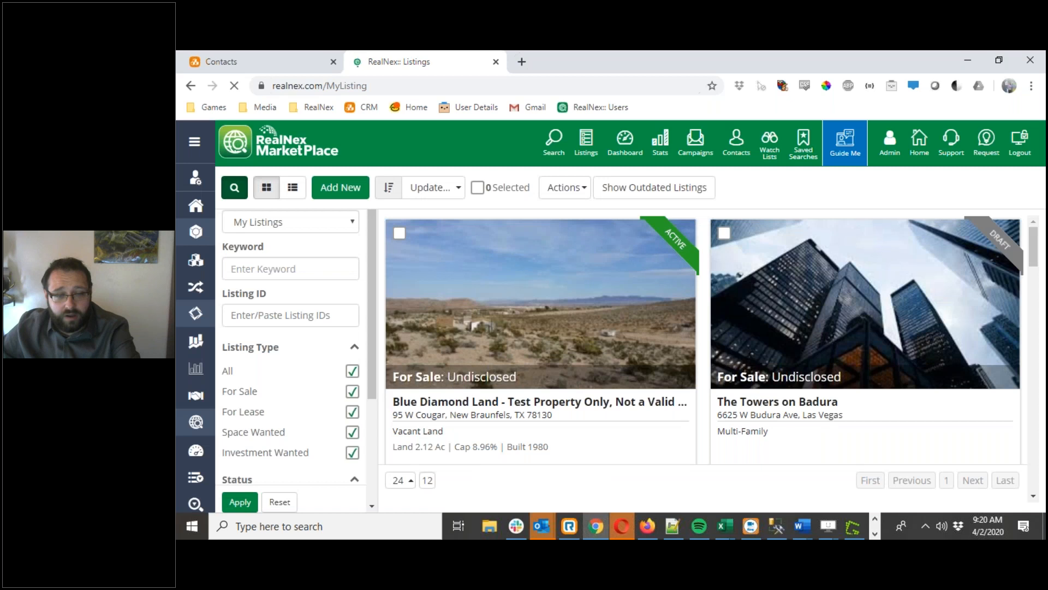
pyautogui.scroll(-1, 574, 415)
pyautogui.click(582, 420)
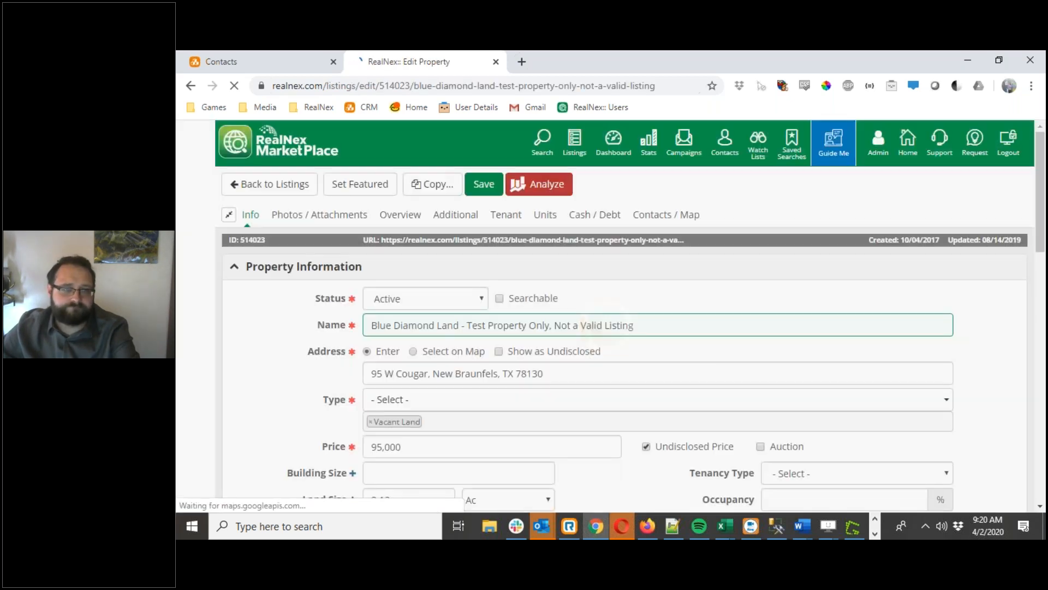
pyautogui.click(270, 182)
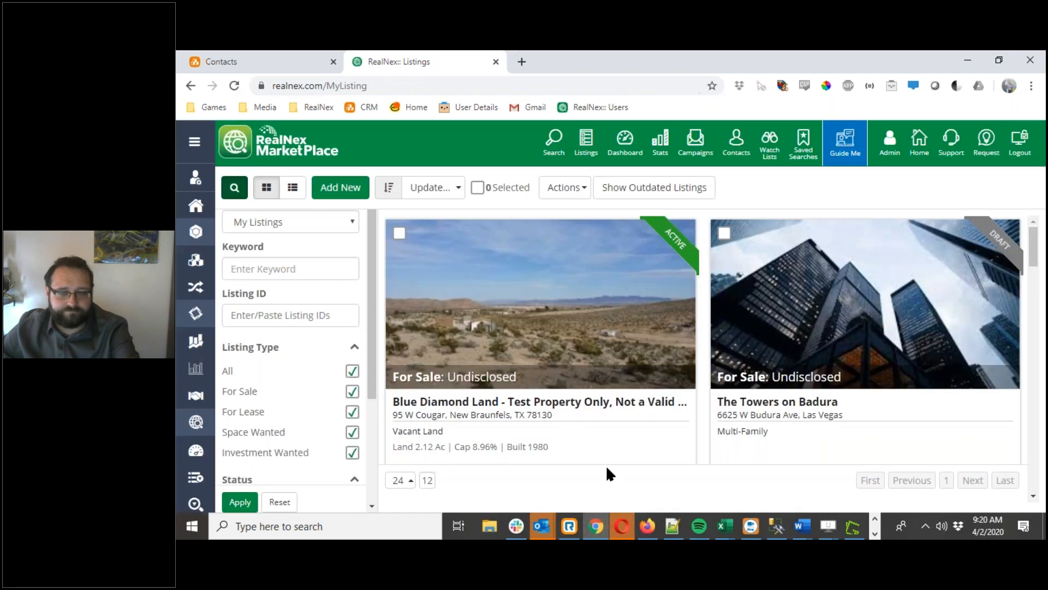
# Step: Restart the Blue Diamond Land email campaign, advance to Step 4 and look through both pages of available recipient groups
pyautogui.scroll(-1, 607, 468)
pyautogui.click(605, 435)
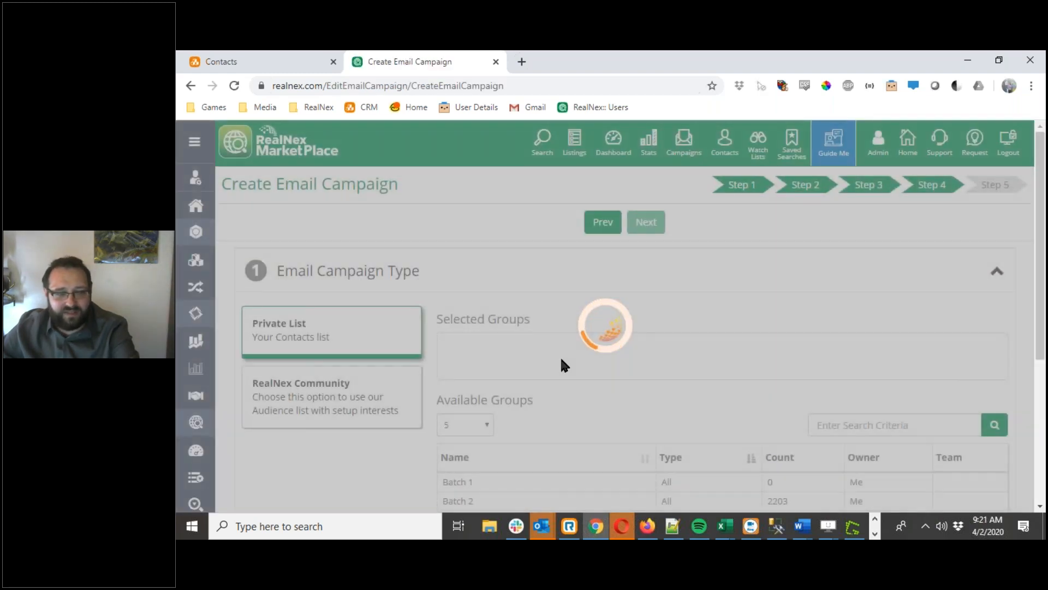
pyautogui.scroll(-2, 483, 356)
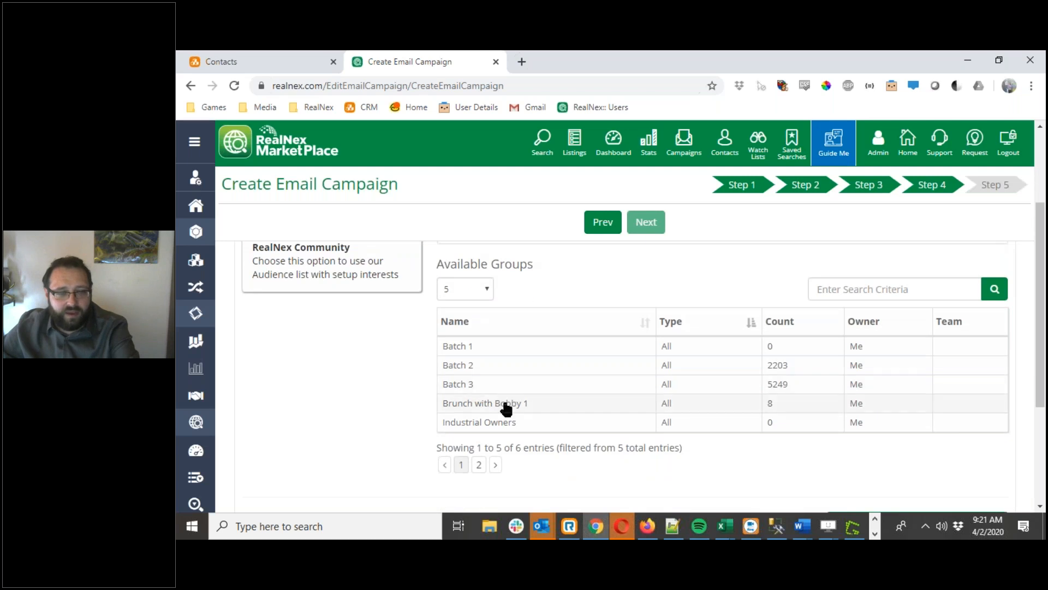
pyautogui.click(479, 465)
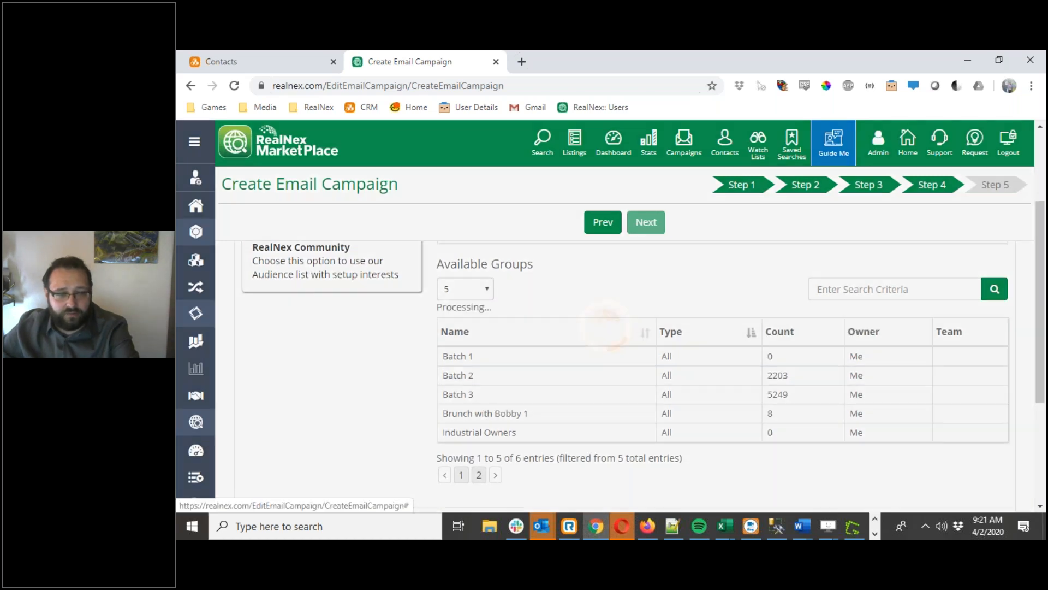
pyautogui.scroll(2, 618, 404)
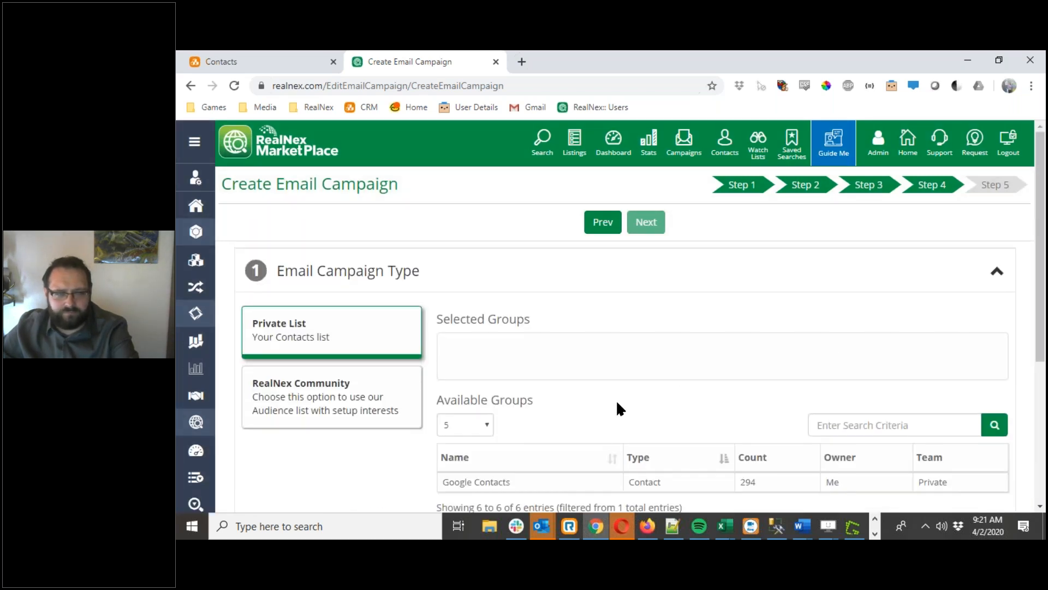
pyautogui.scroll(-2, 618, 403)
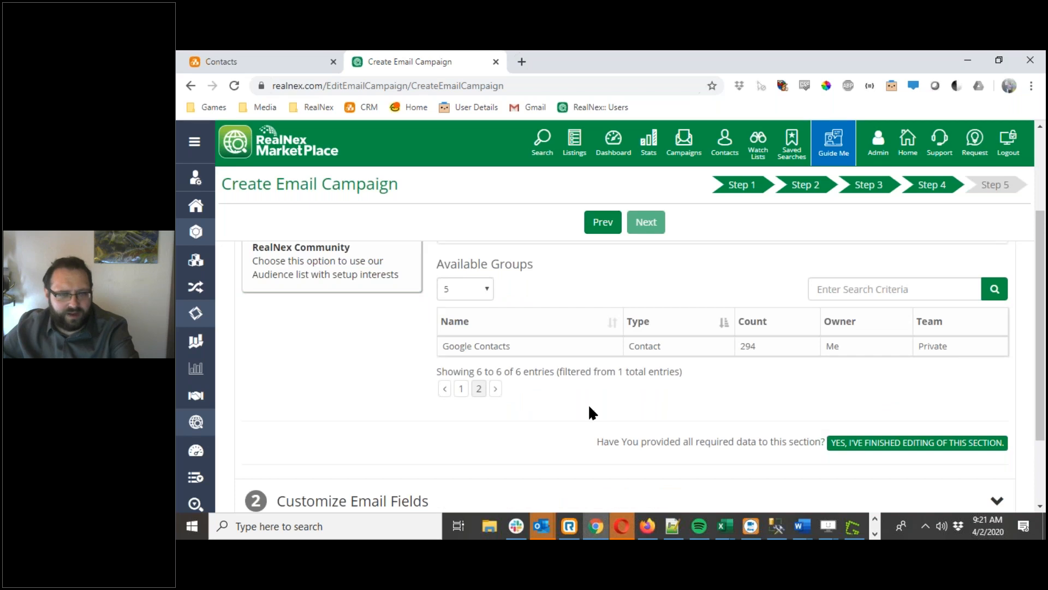
pyautogui.scroll(1, 588, 404)
# Step: Add the Brunch group from the available groups as the email campaign's recipient group
pyautogui.click(460, 457)
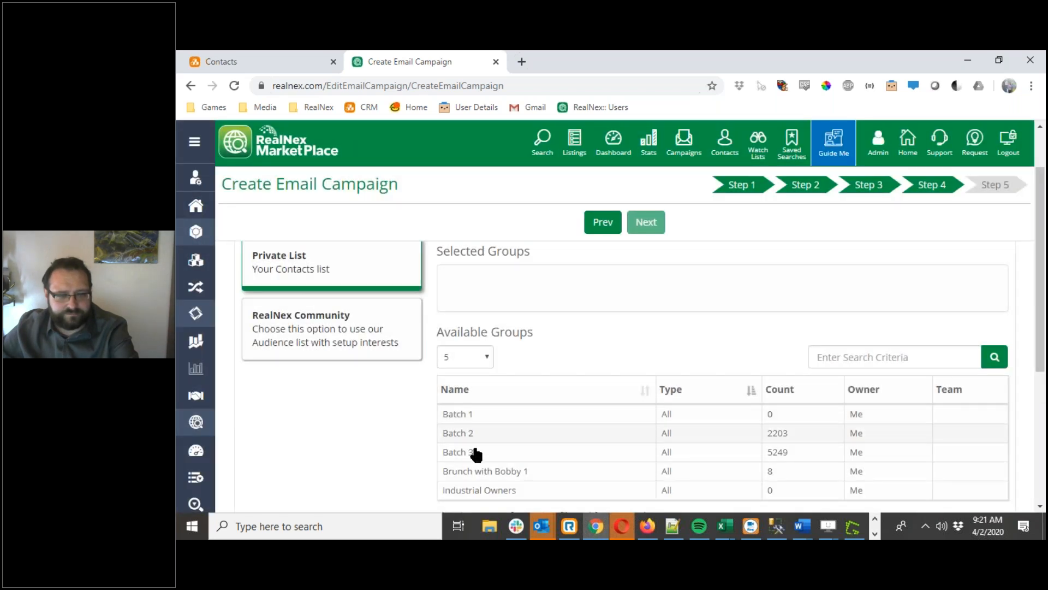
pyautogui.click(478, 475)
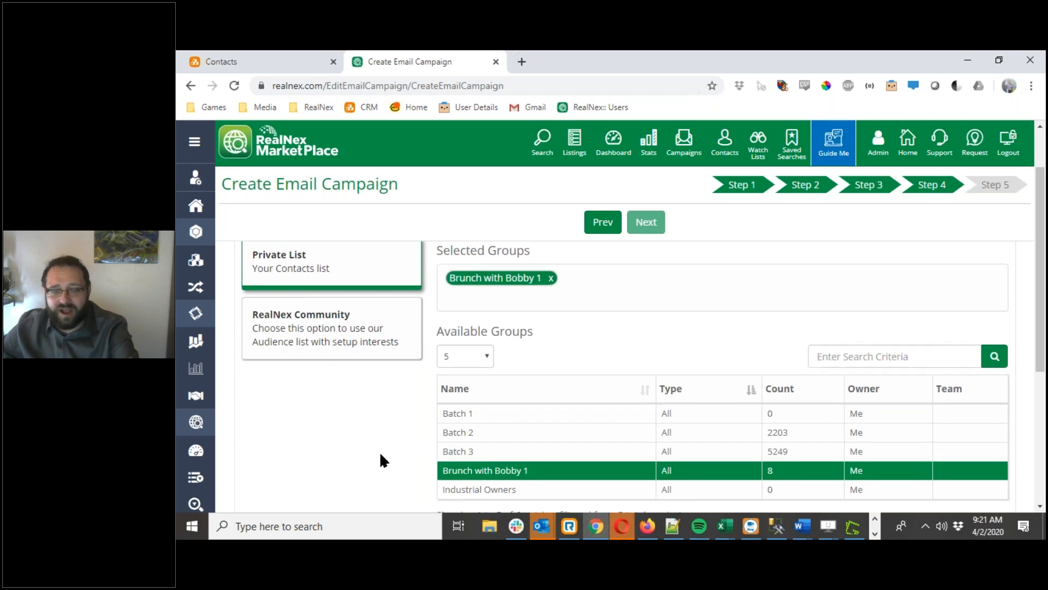
pyautogui.scroll(-4, 381, 456)
pyautogui.scroll(4, 381, 456)
pyautogui.scroll(1, 379, 451)
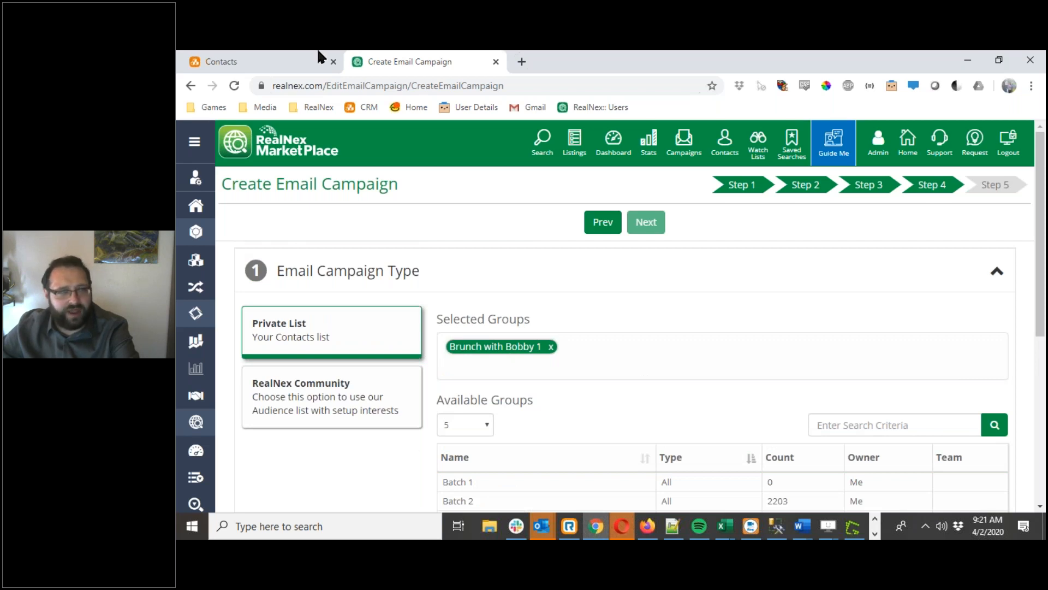
# Step: Switch to the CRM contacts, look through the list of contact groups and view the property records
pyautogui.click(282, 52)
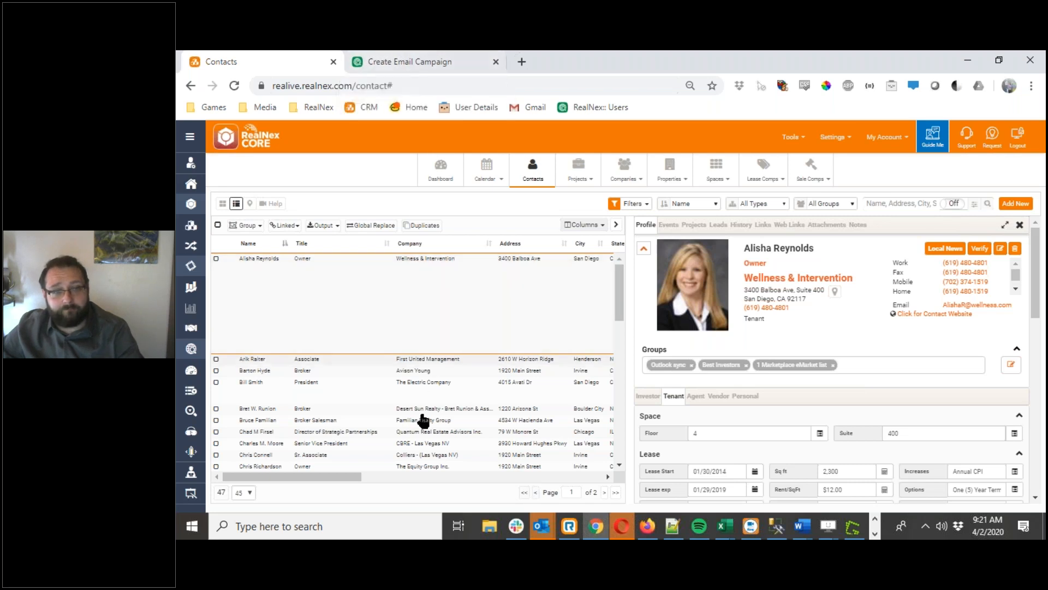
pyautogui.click(844, 204)
pyautogui.scroll(-5, 844, 289)
pyautogui.click(851, 205)
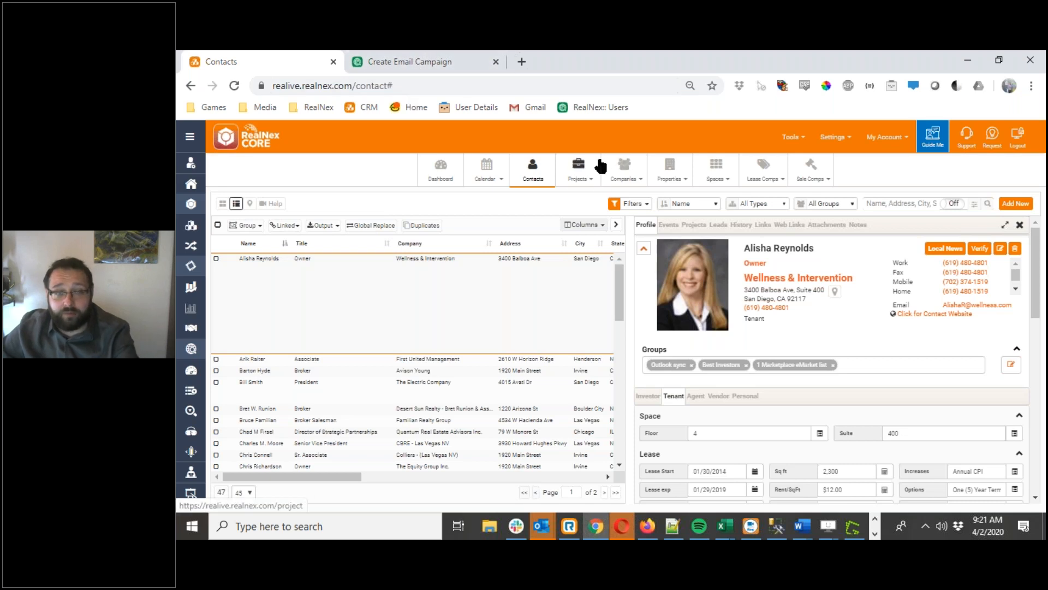
pyautogui.click(671, 171)
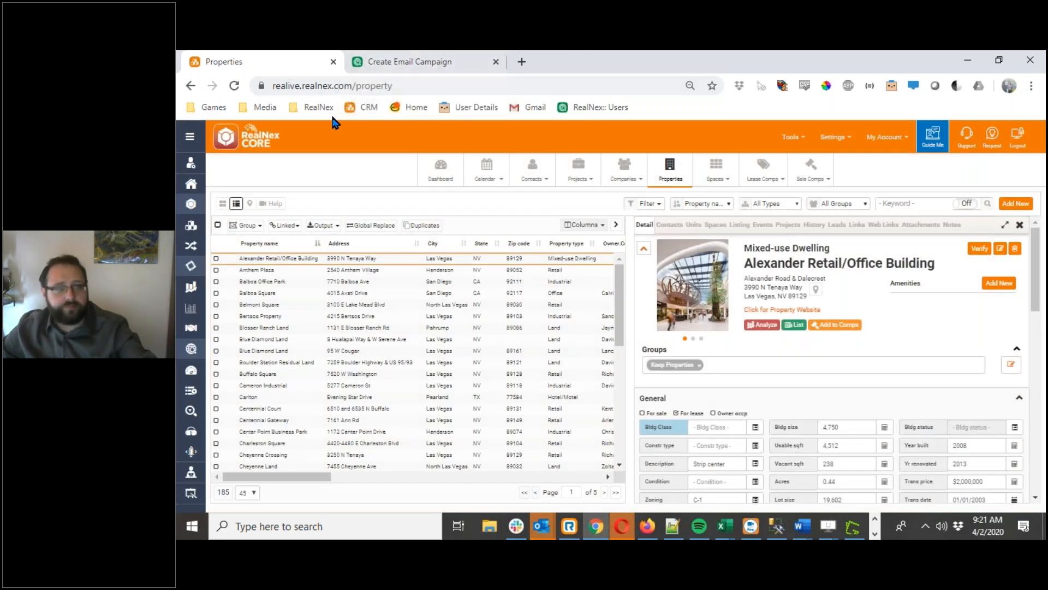
# Step: Return to the contact records and apply the saved filter HR Buyers 100+ Units
pyautogui.click(533, 164)
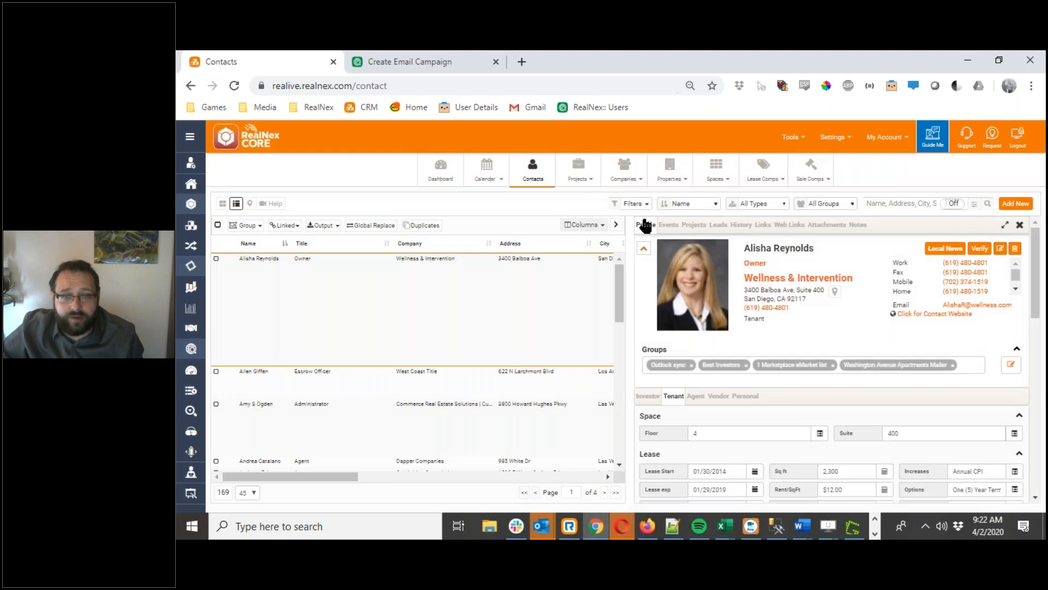
pyautogui.click(639, 205)
pyautogui.click(642, 257)
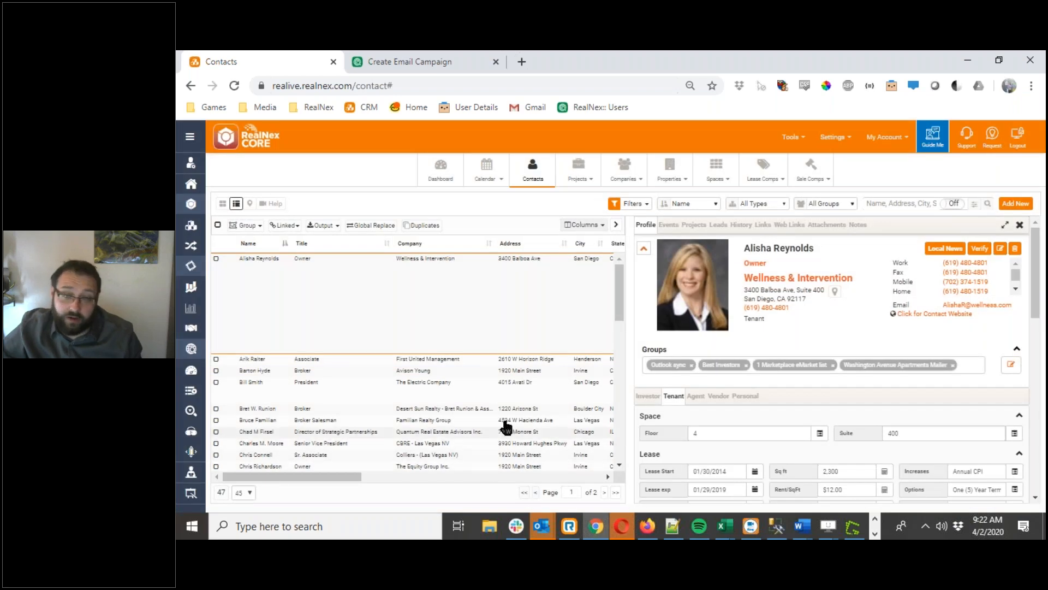
# Step: Change the filter's Apt max condition to greater or equal to 250 and run the contact search
pyautogui.click(643, 204)
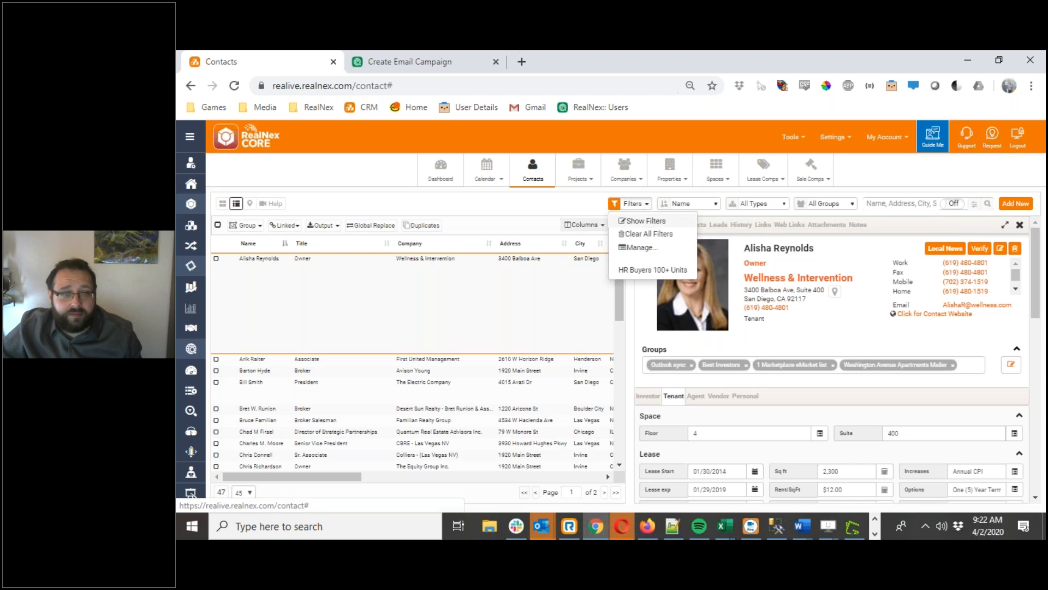
pyautogui.click(644, 221)
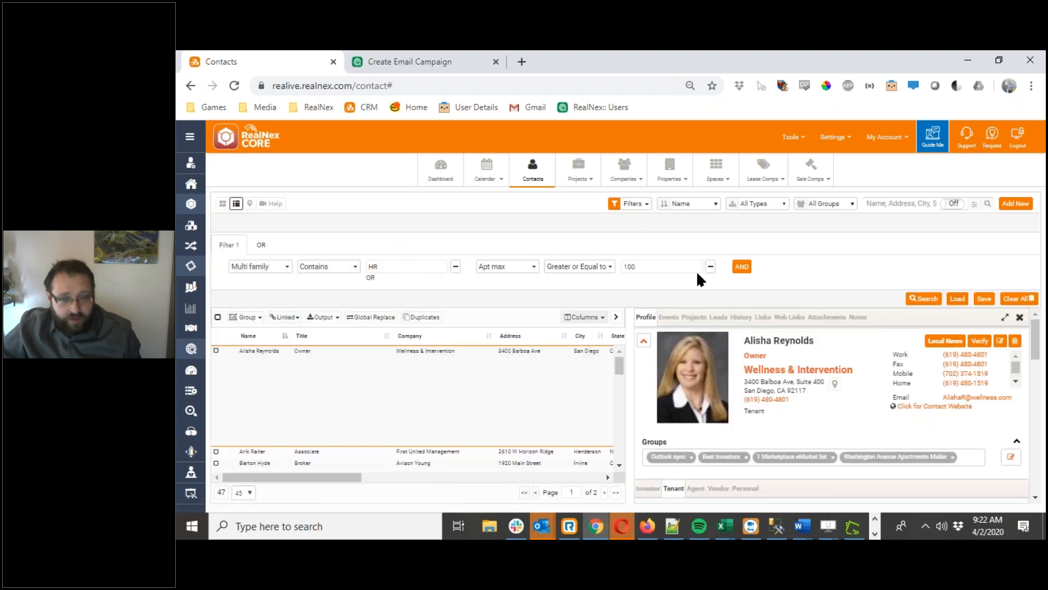
pyautogui.moveTo(648, 264); pyautogui.dragTo(595, 262)
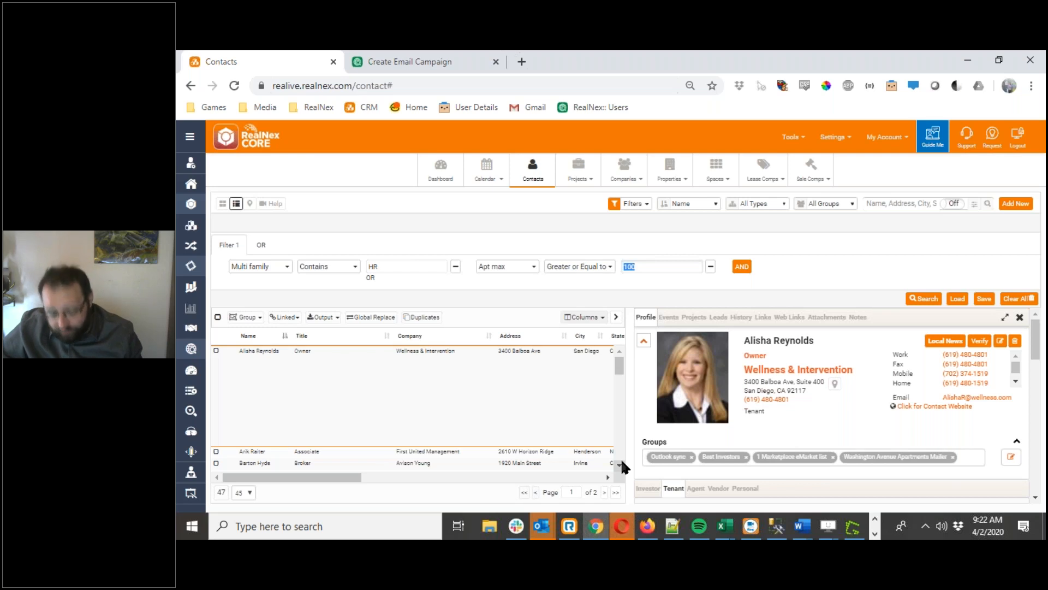
pyautogui.write('250')
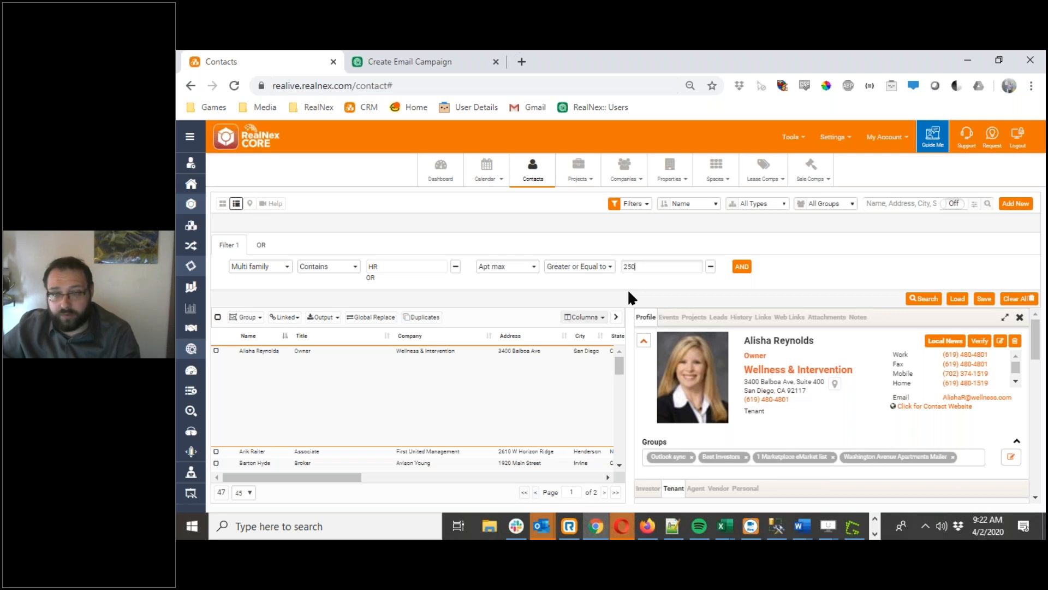
pyautogui.click(924, 299)
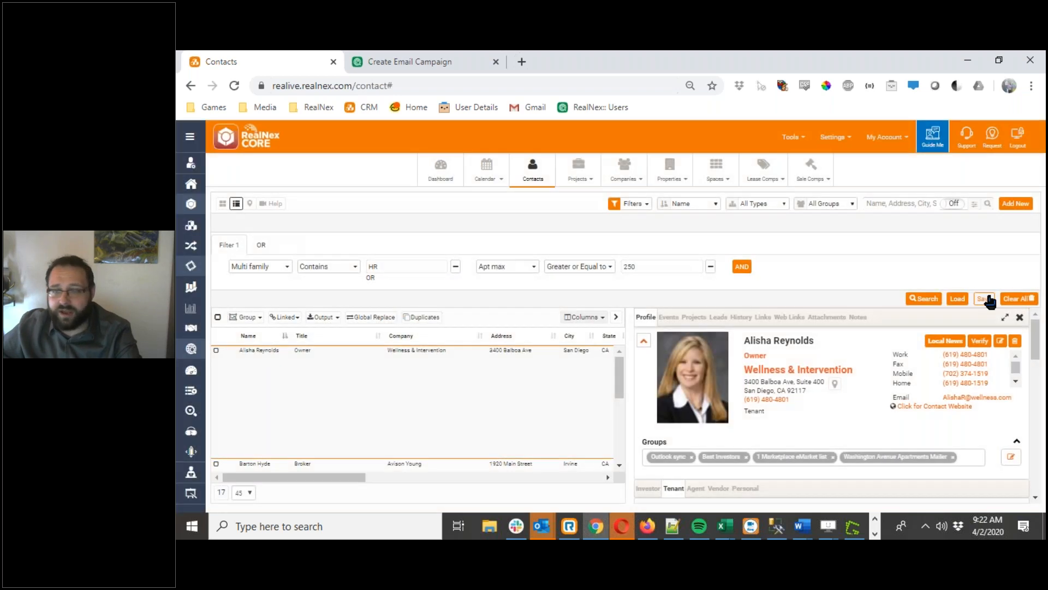
pyautogui.click(983, 299)
pyautogui.click(579, 205)
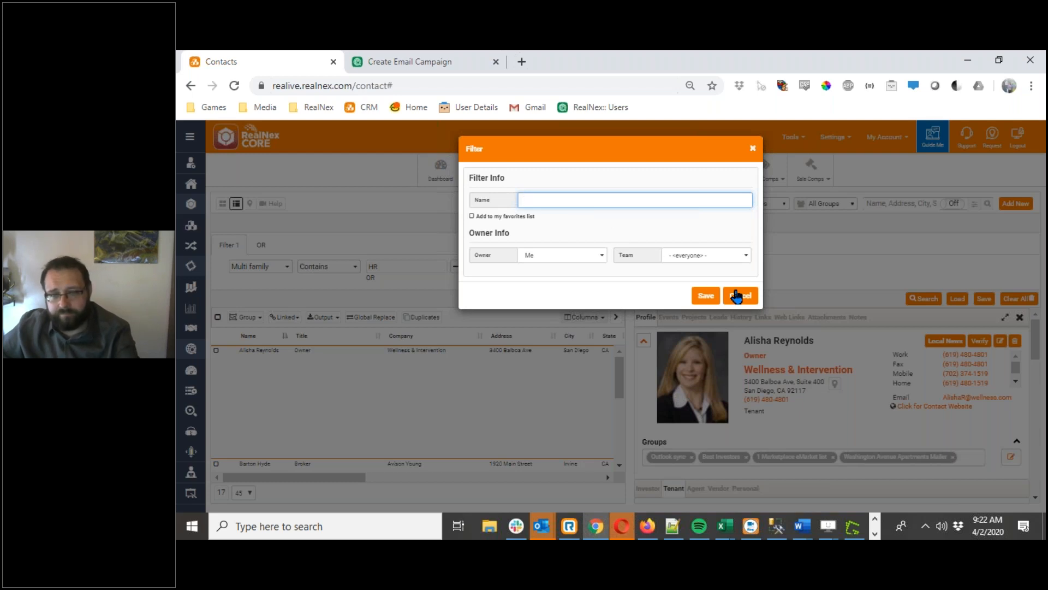
pyautogui.write('HR')
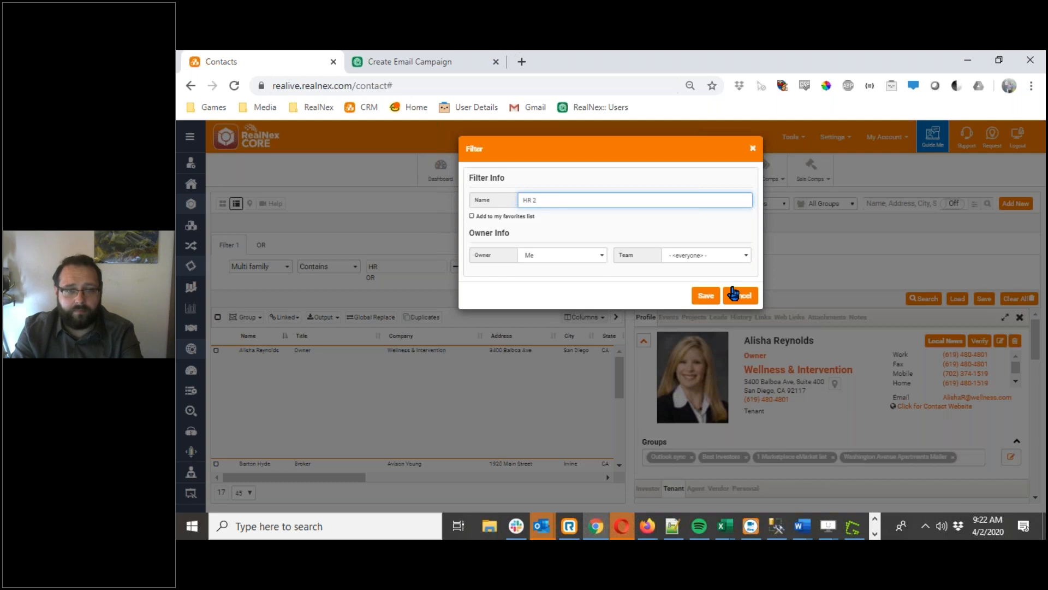
pyautogui.write('Buyers 250')
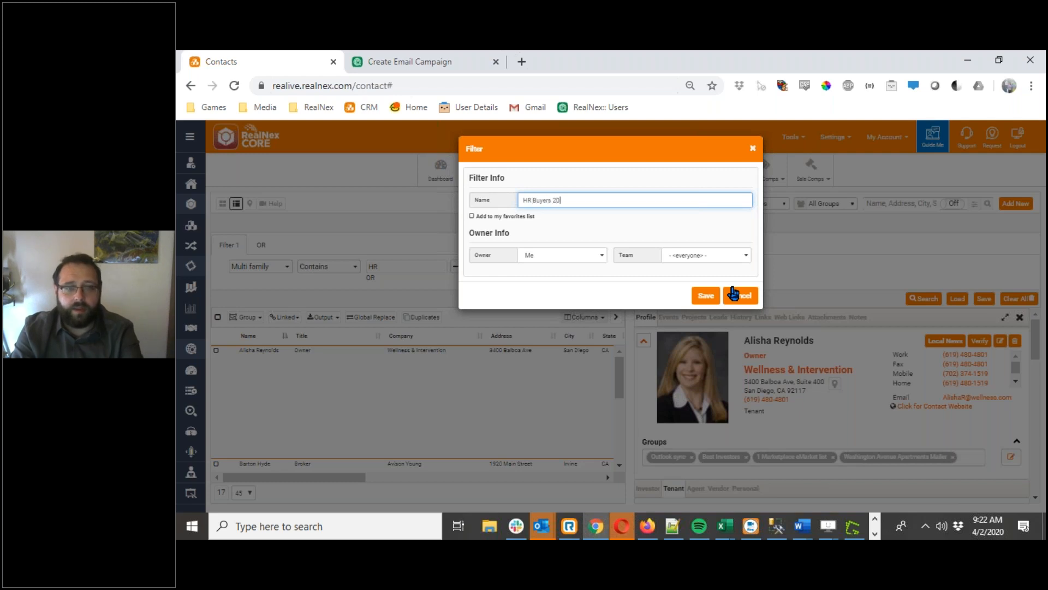
pyautogui.write('+ Units')
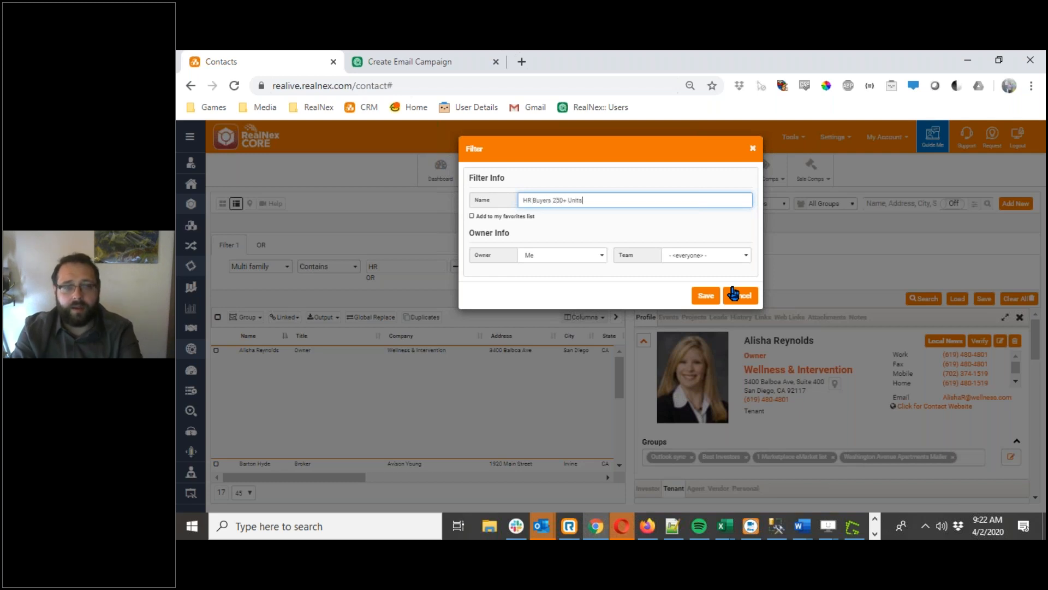
pyautogui.click(734, 295)
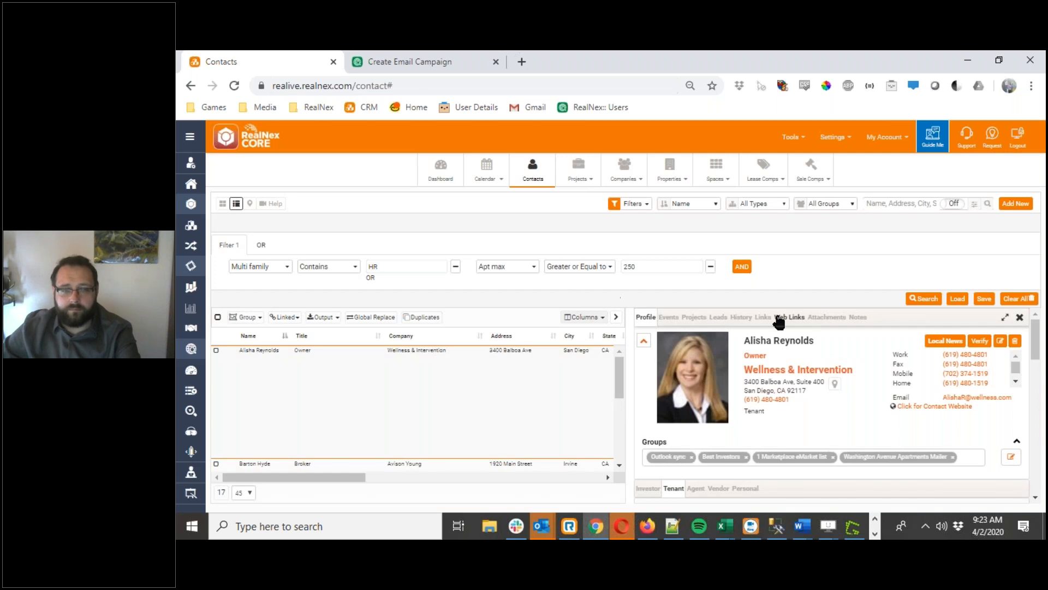
pyautogui.click(952, 300)
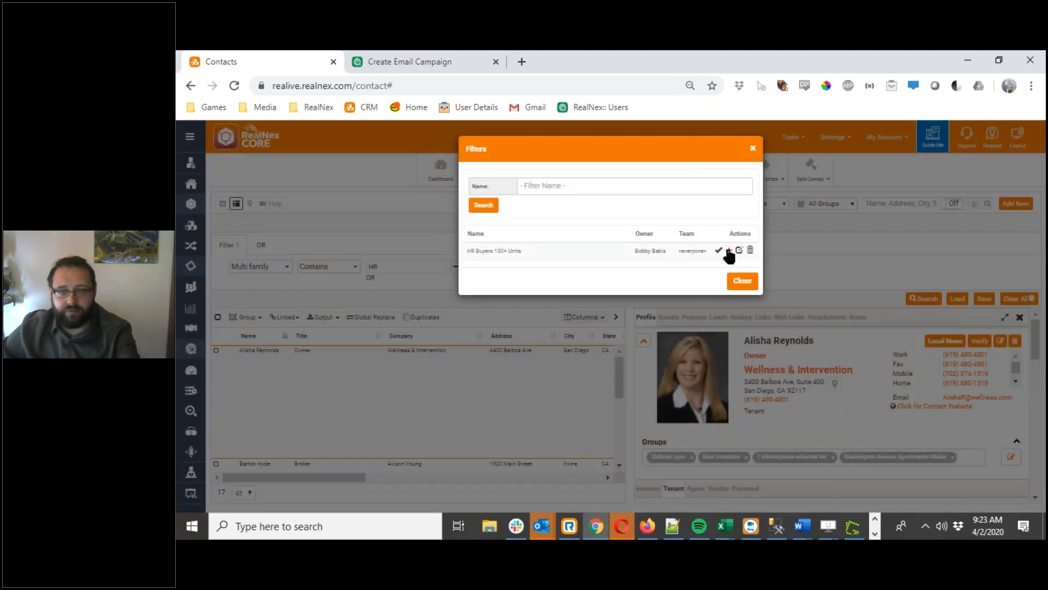
pyautogui.click(754, 283)
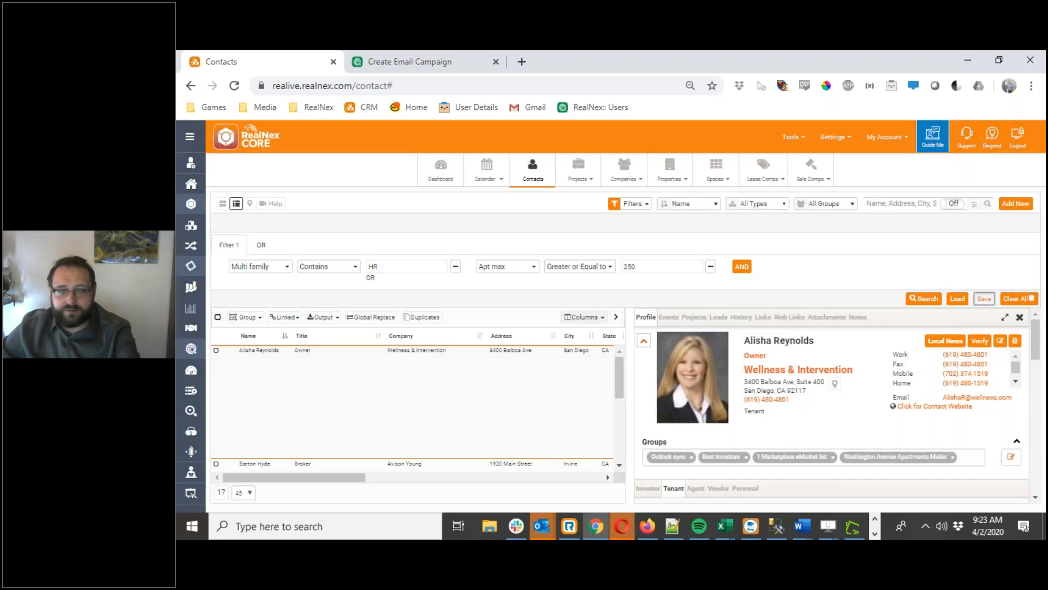
# Step: Save the current contact filter as HR Buyers 250+ Units in the favorites list and apply it
pyautogui.click(987, 299)
pyautogui.click(549, 200)
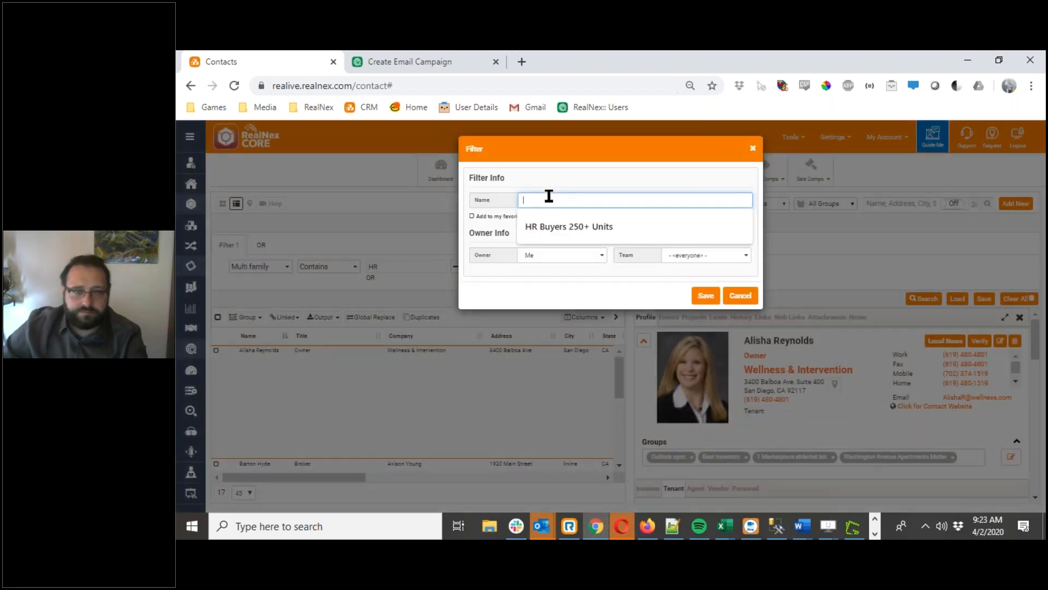
pyautogui.click(554, 229)
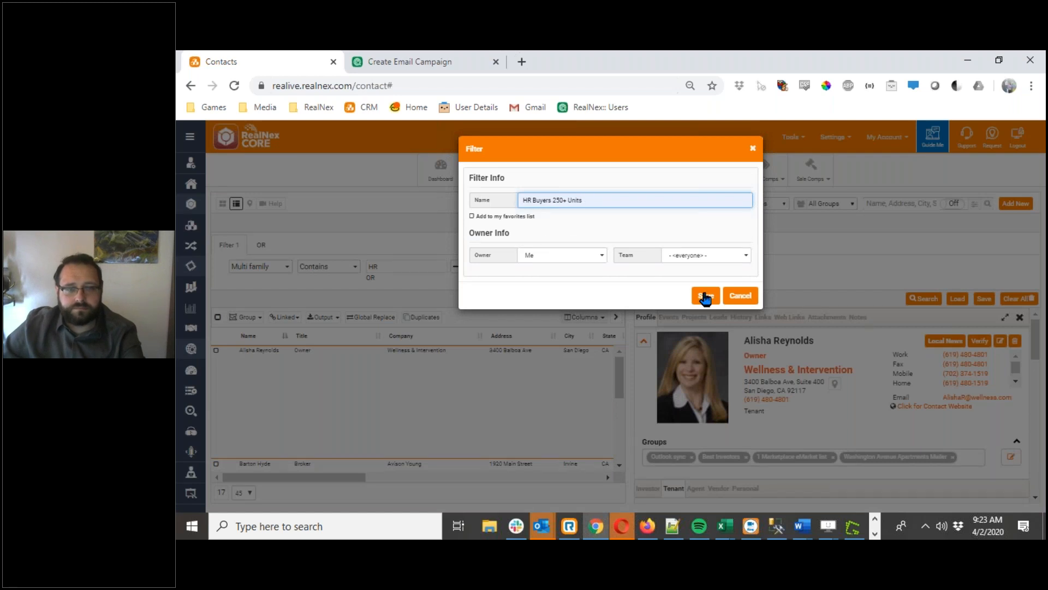
pyautogui.click(472, 216)
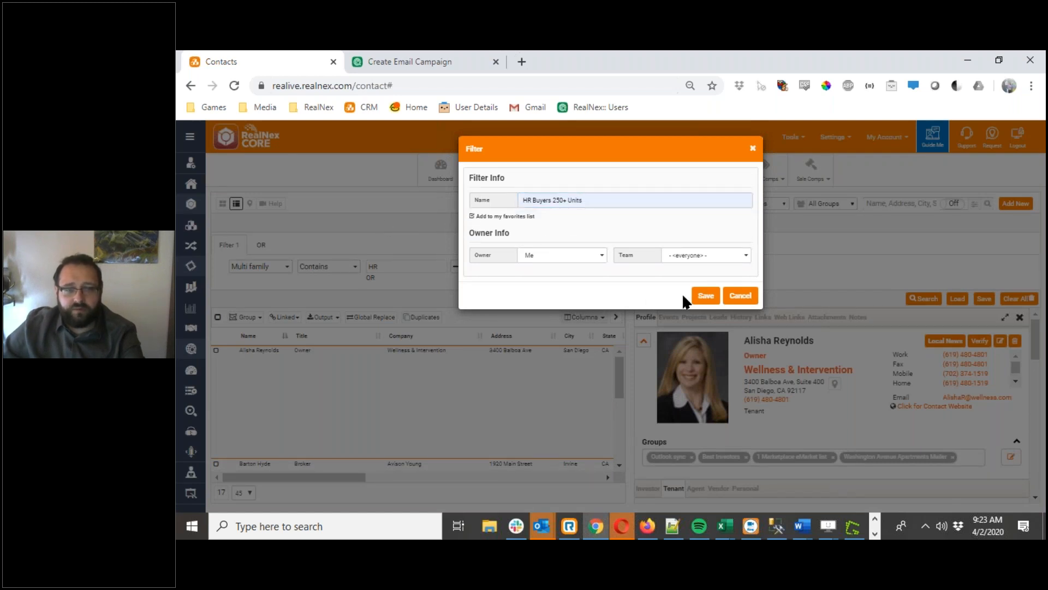
pyautogui.click(708, 298)
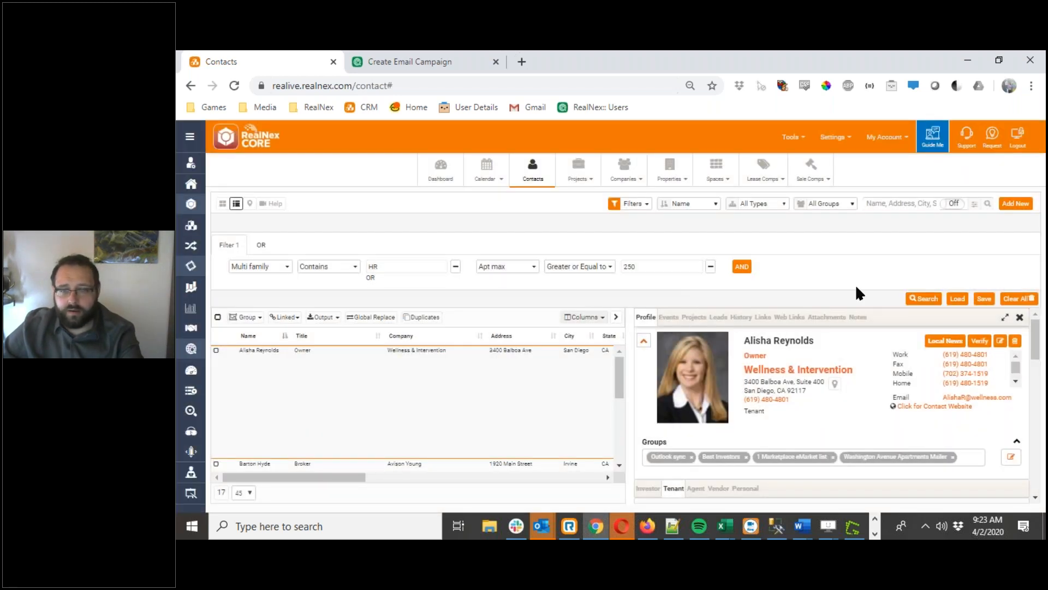
pyautogui.click(640, 204)
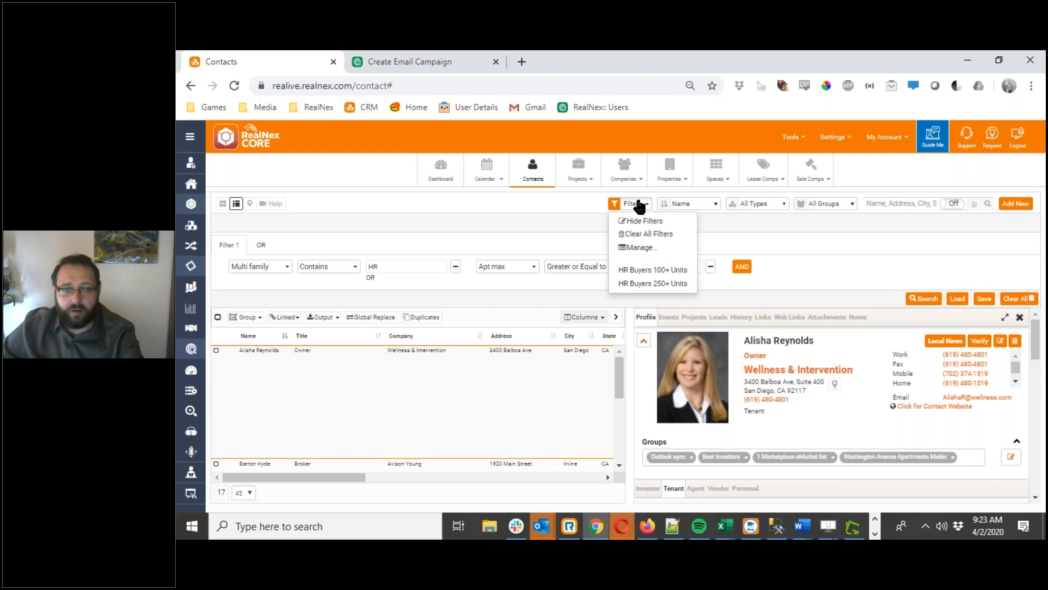
pyautogui.click(654, 287)
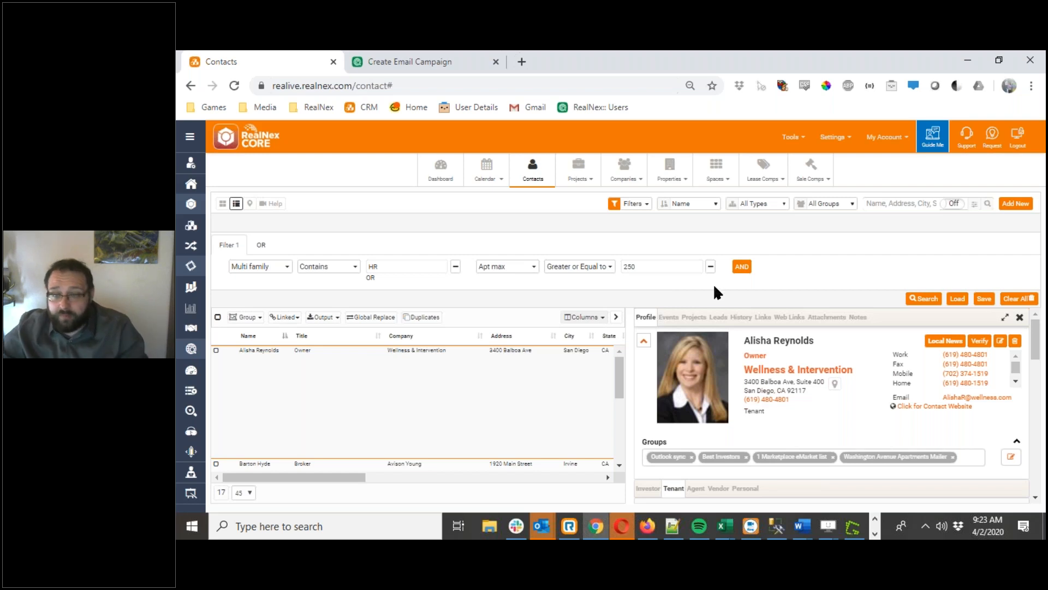
# Step: Remove the HR Buyers 250+ Units filter from the favorites in the saved filters list
pyautogui.click(957, 299)
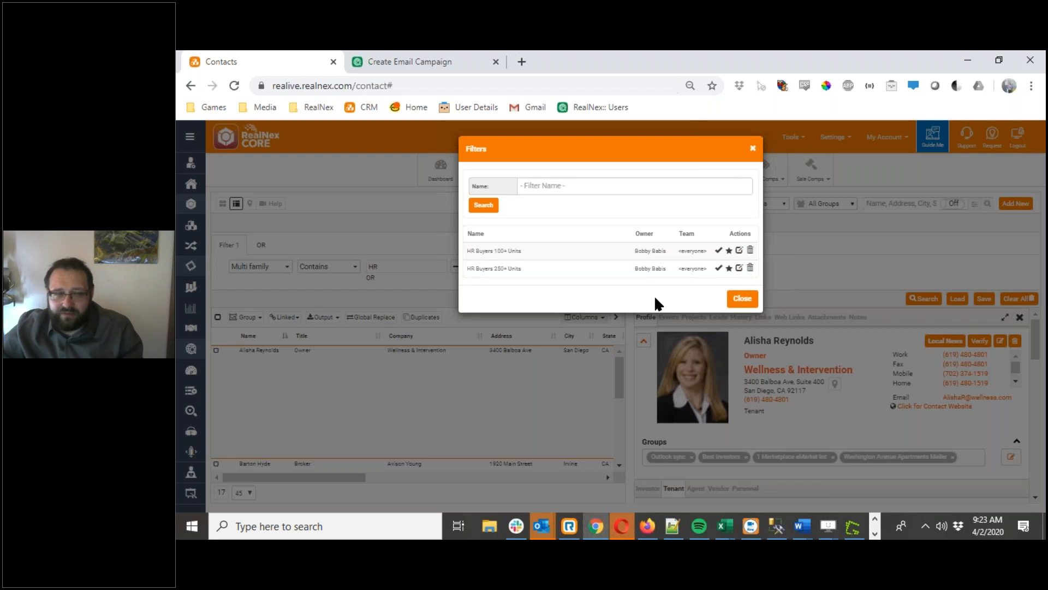
pyautogui.click(718, 268)
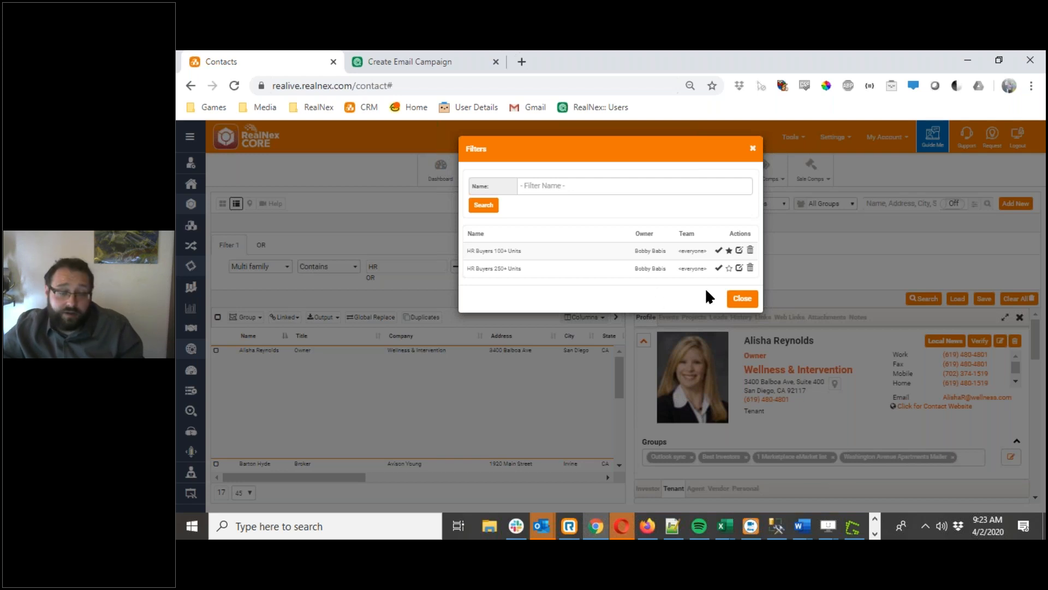
pyautogui.click(734, 299)
# Step: Examine the lease, business and requirements fields in the open contact's tenant profile
pyautogui.scroll(-3, 742, 367)
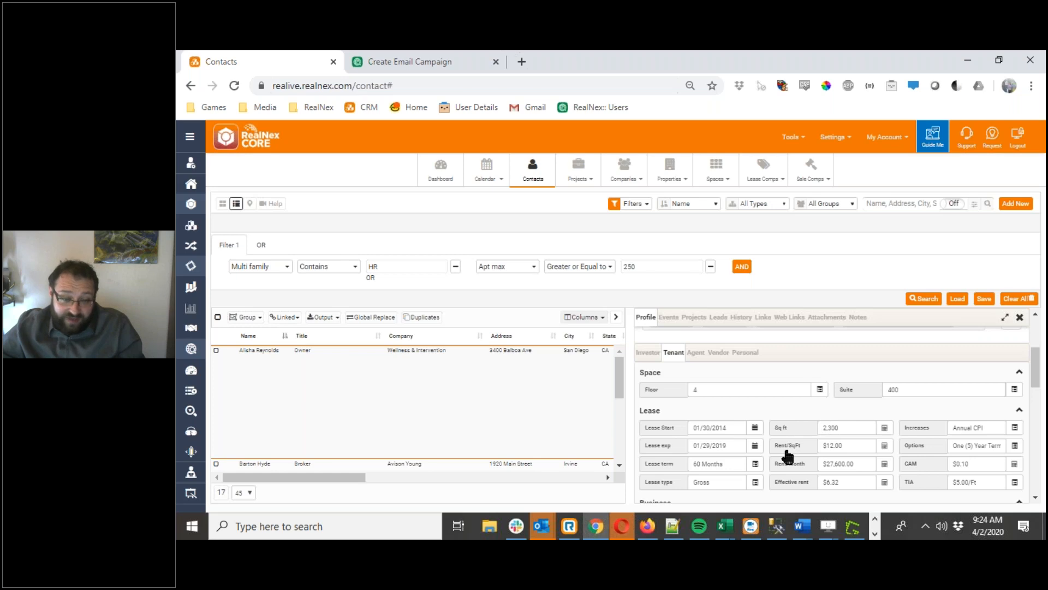
pyautogui.scroll(-1, 787, 456)
pyautogui.scroll(-1, 742, 429)
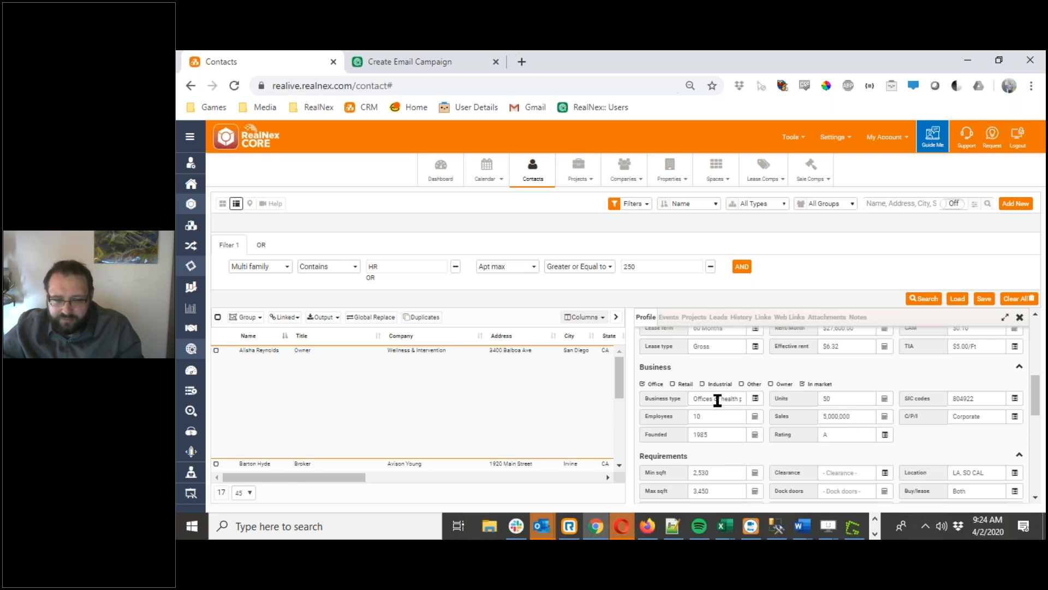
# Step: Go to the property records and apply the saved filter Las Vegas Office - Sold Last 5 Years
pyautogui.scroll(-1, 718, 399)
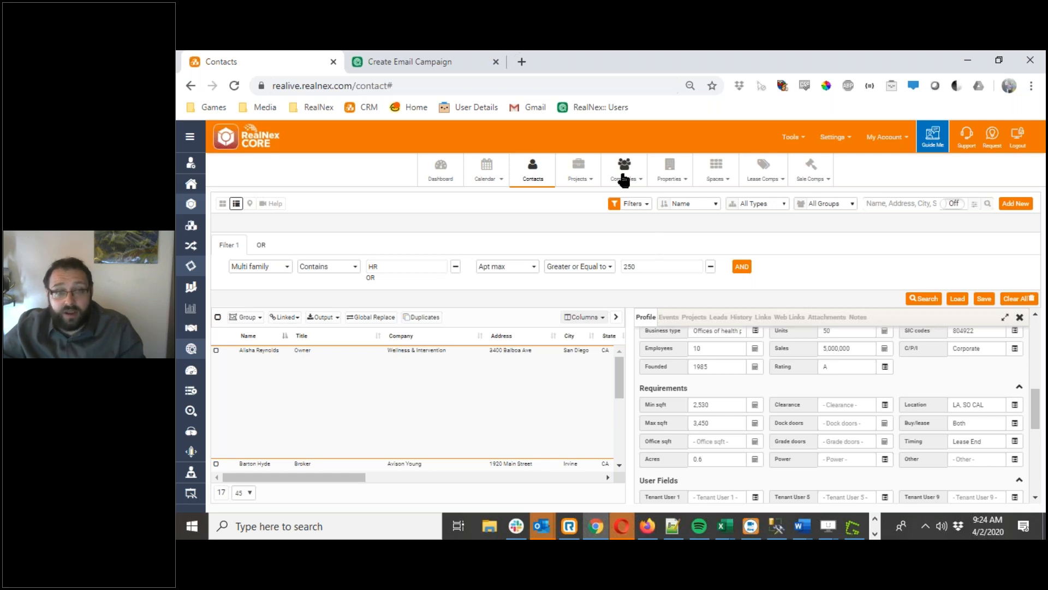
pyautogui.click(670, 166)
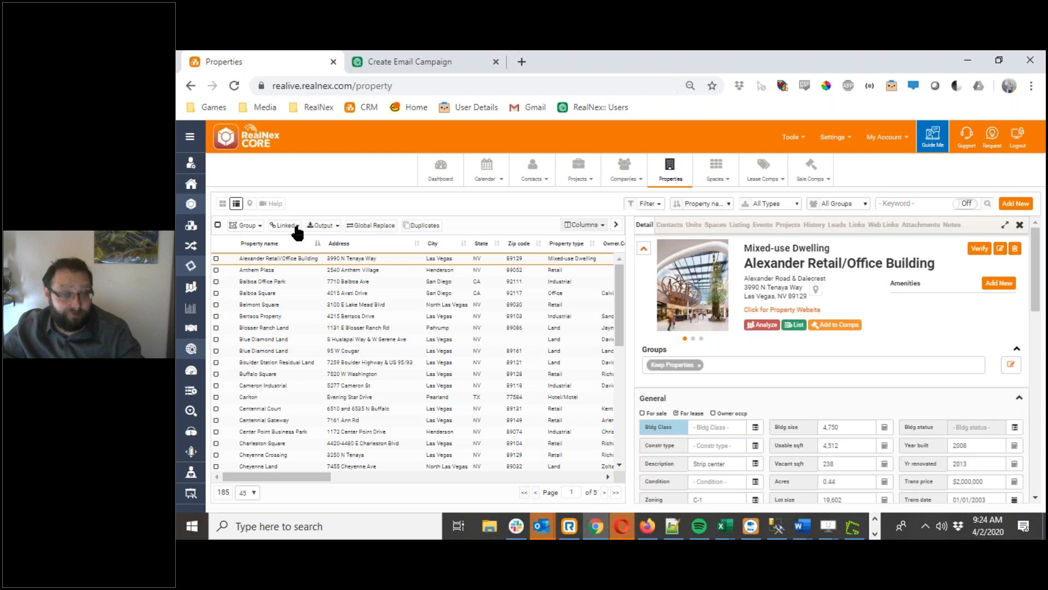
pyautogui.click(297, 233)
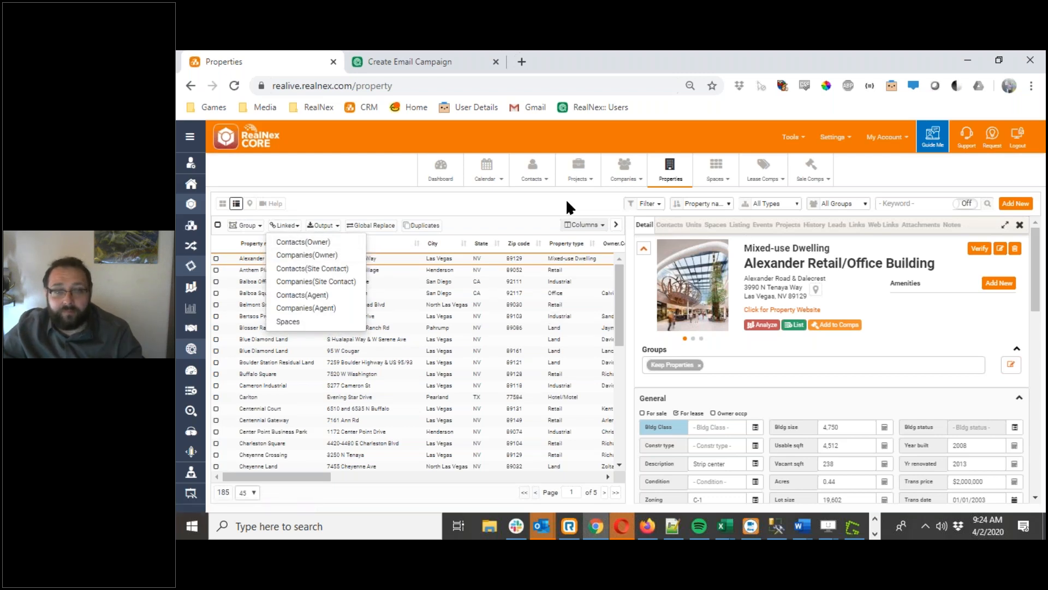
pyautogui.click(647, 203)
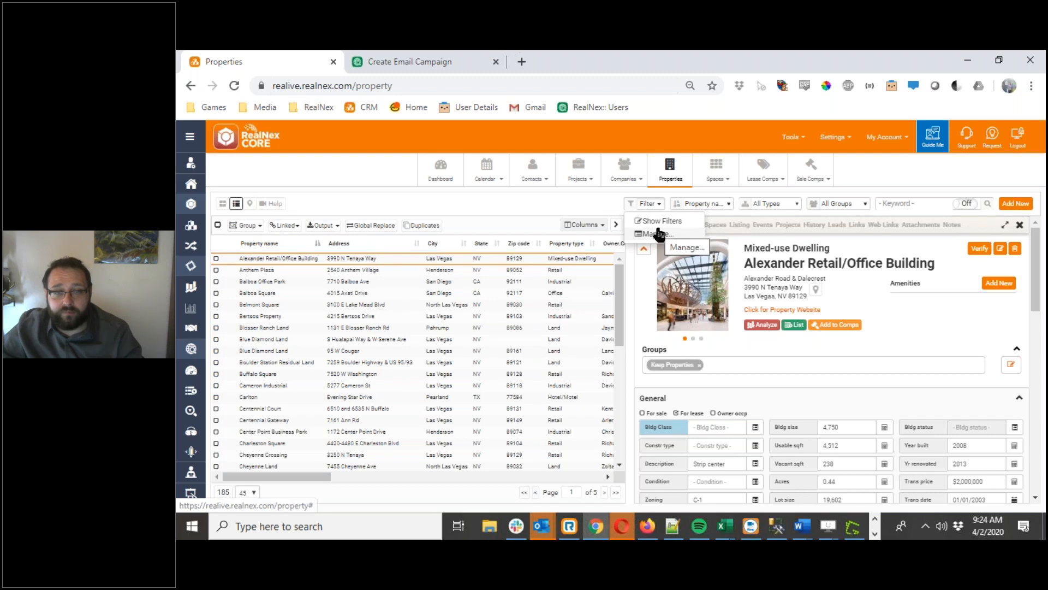
pyautogui.click(658, 234)
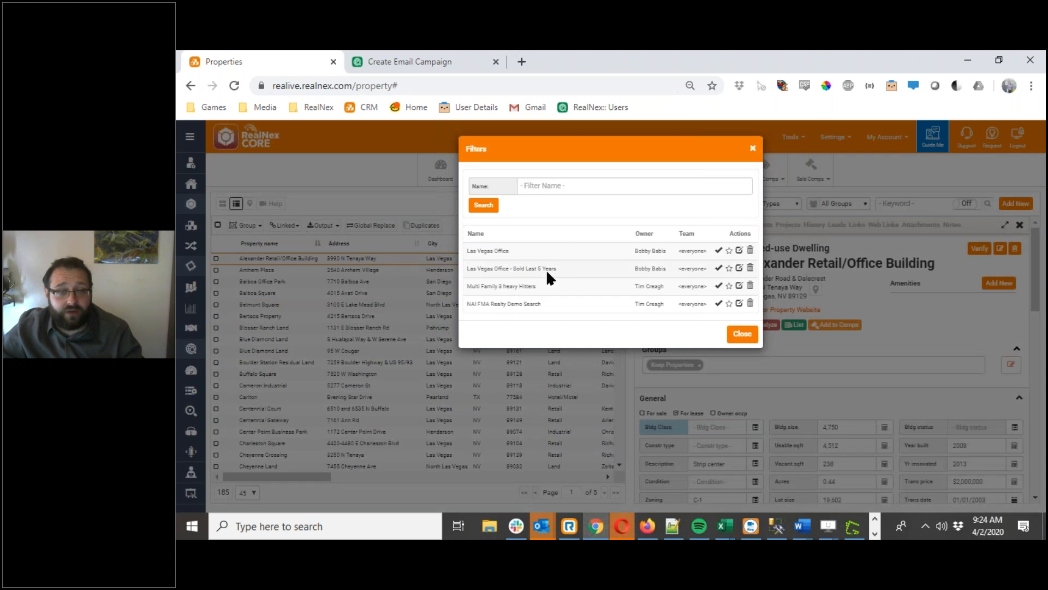
pyautogui.click(719, 268)
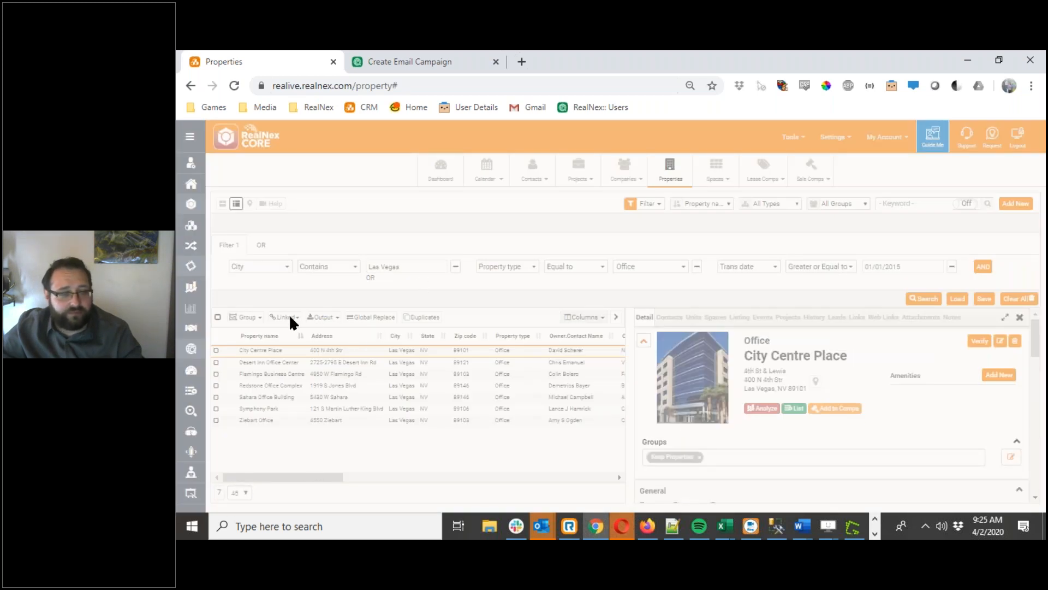
# Step: Open the owner contacts linked to all properties in the current query and view their list at full width without the contact detail
pyautogui.click(289, 317)
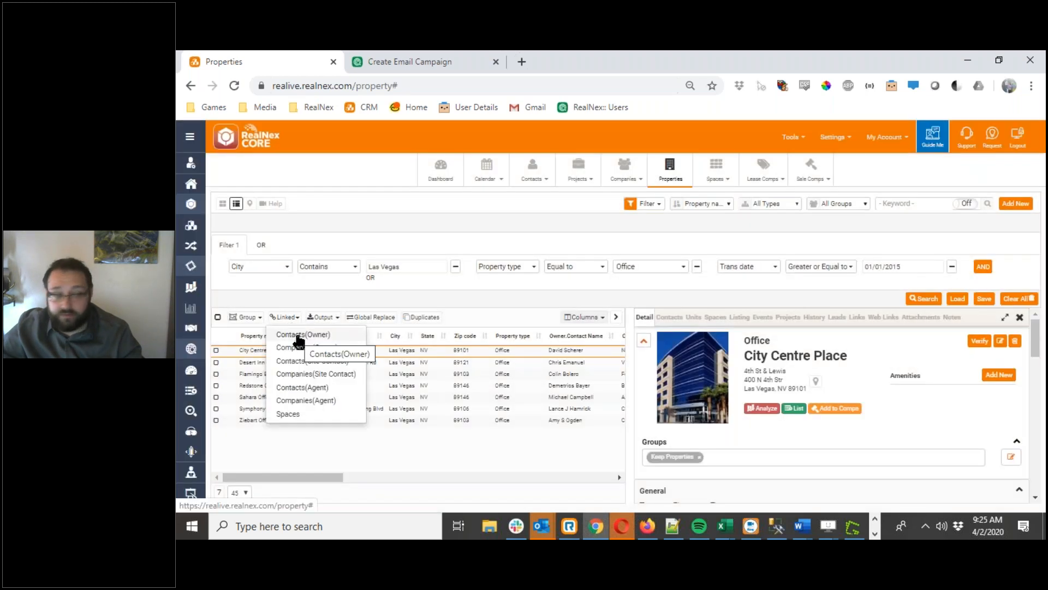
pyautogui.click(297, 335)
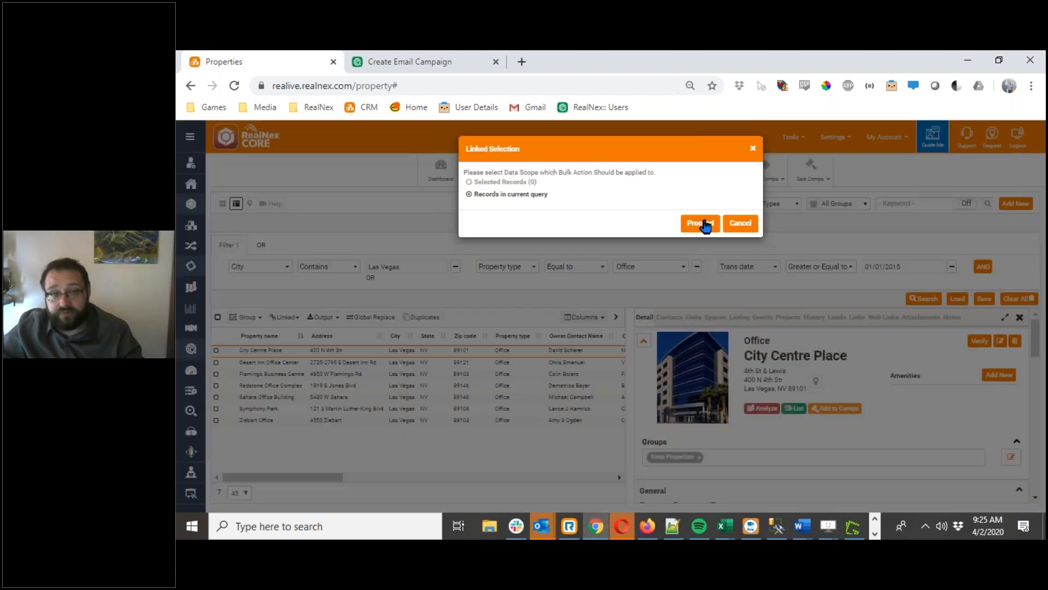
pyautogui.click(704, 223)
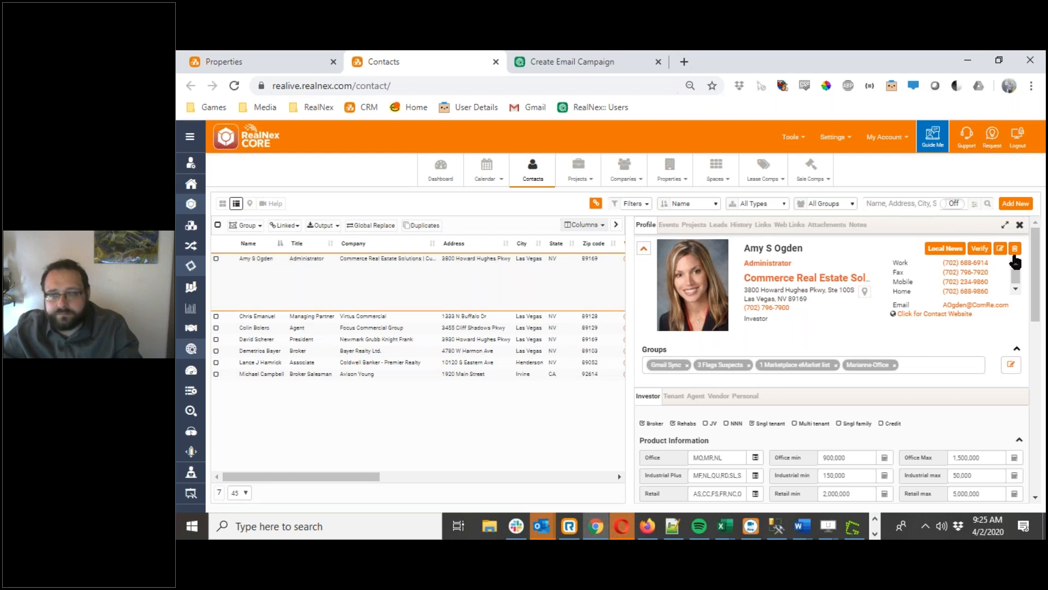
pyautogui.click(1019, 224)
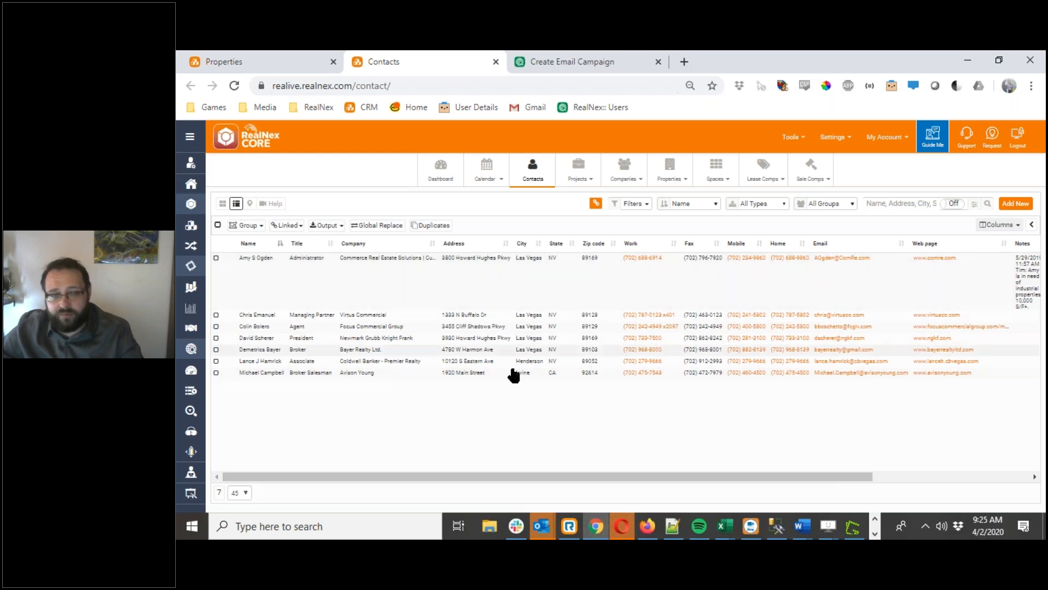
pyautogui.moveTo(539, 478); pyautogui.dragTo(732, 471)
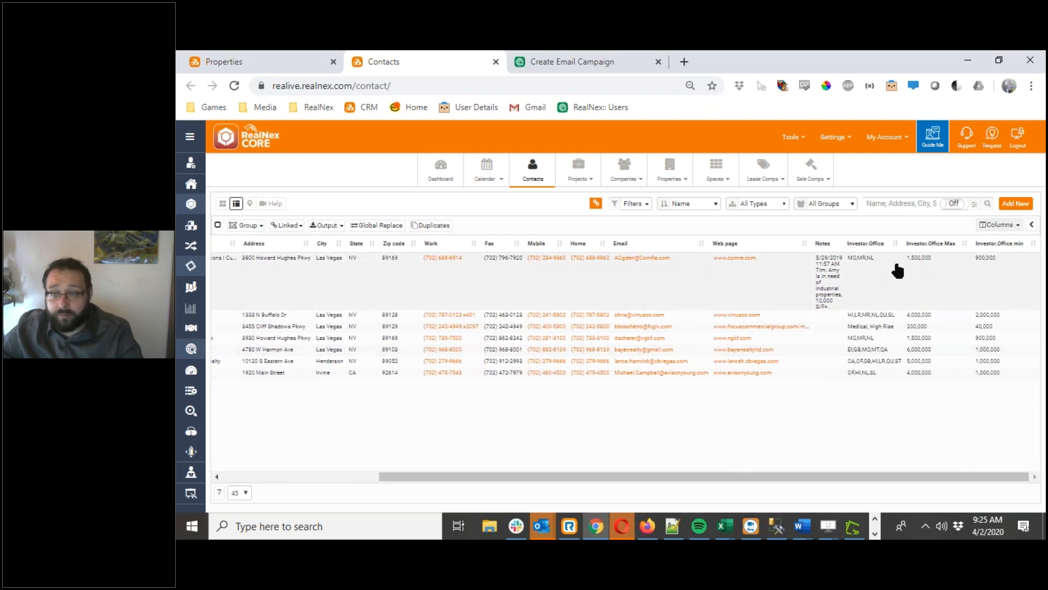
# Step: Mark the saved column profile Office Owner Cold Call as a favorite and load it for the contact list
pyautogui.click(1007, 225)
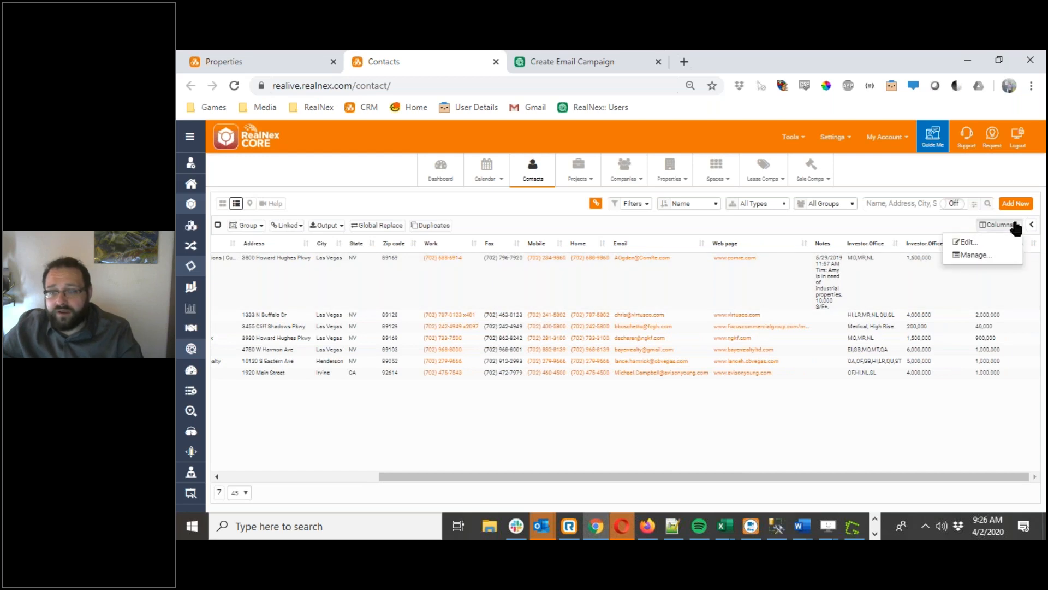
pyautogui.click(961, 261)
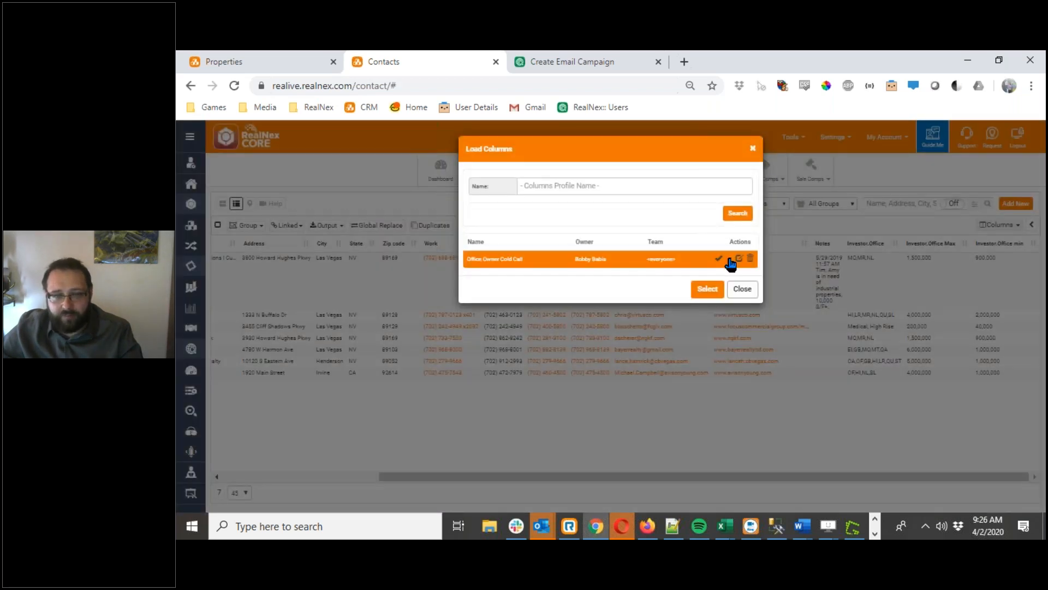
pyautogui.click(729, 258)
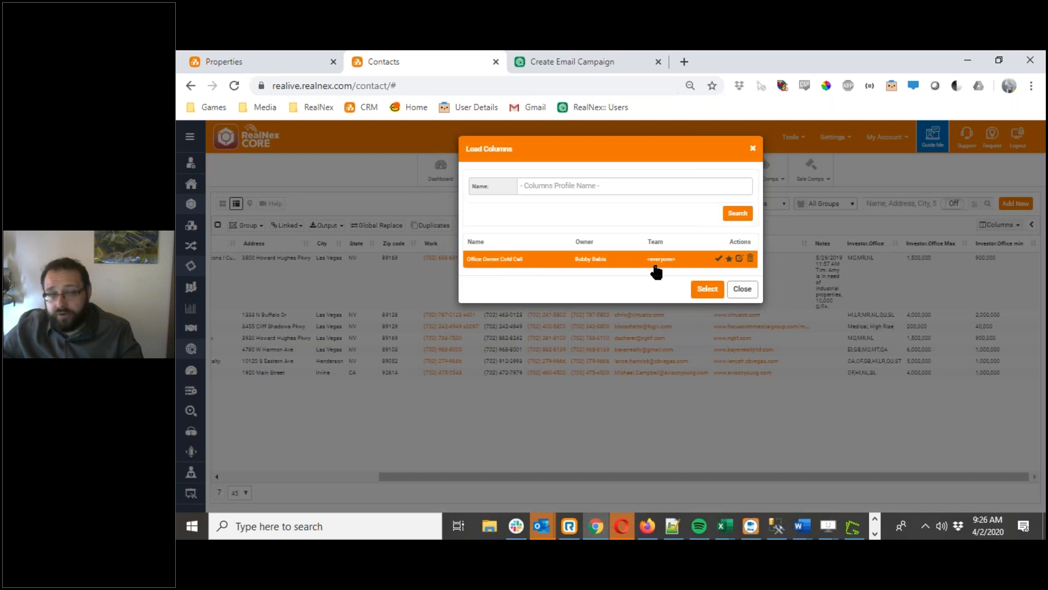
pyautogui.click(705, 289)
pyautogui.moveTo(813, 479); pyautogui.dragTo(955, 476)
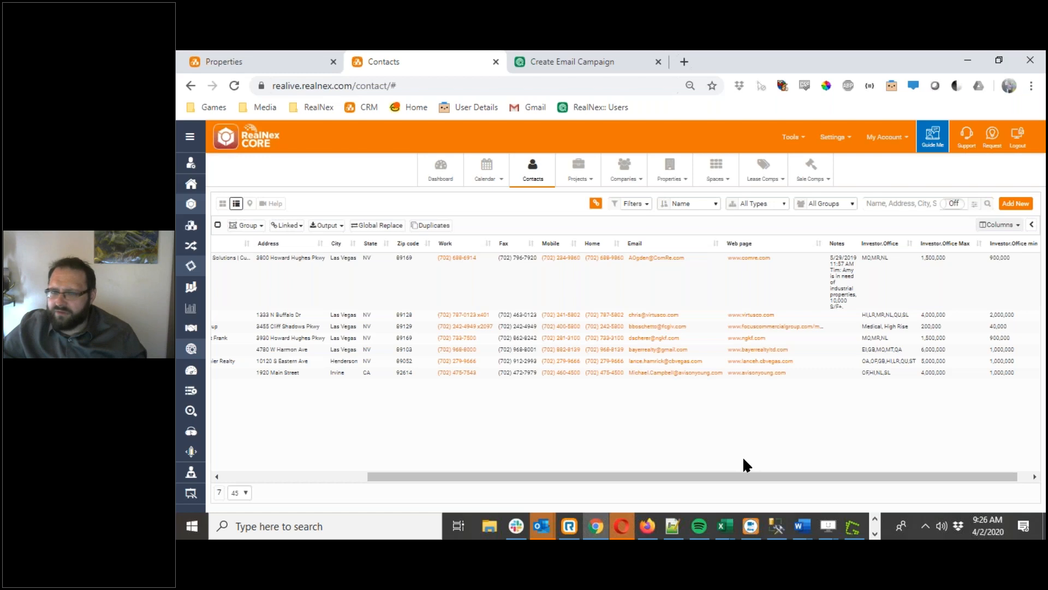
# Step: Edit the contact list's columns and remove Investor.Office, Investor.Office Max and Investor.Office min
pyautogui.click(1017, 227)
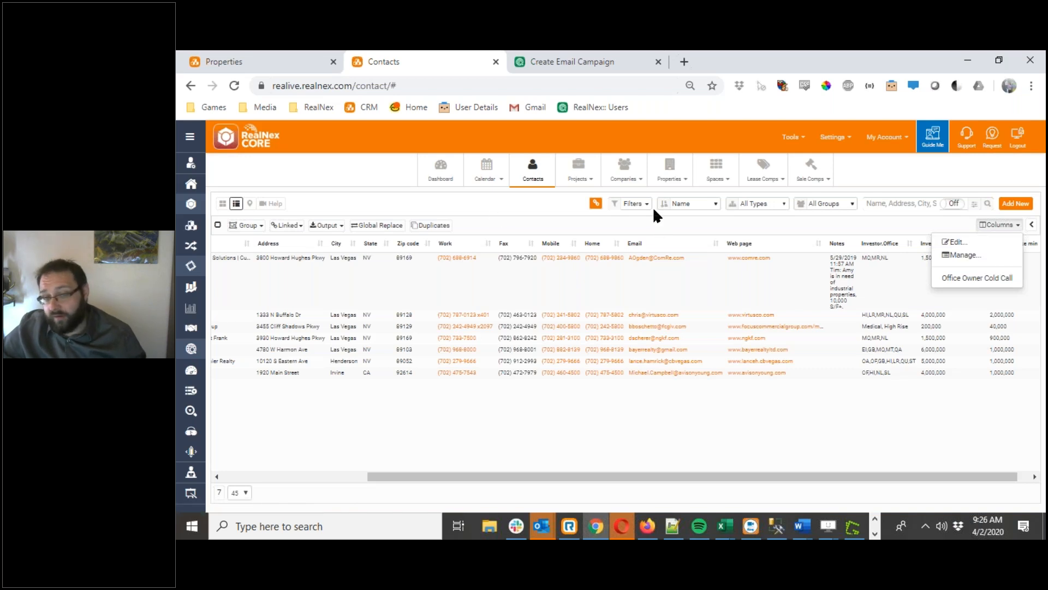
pyautogui.click(960, 248)
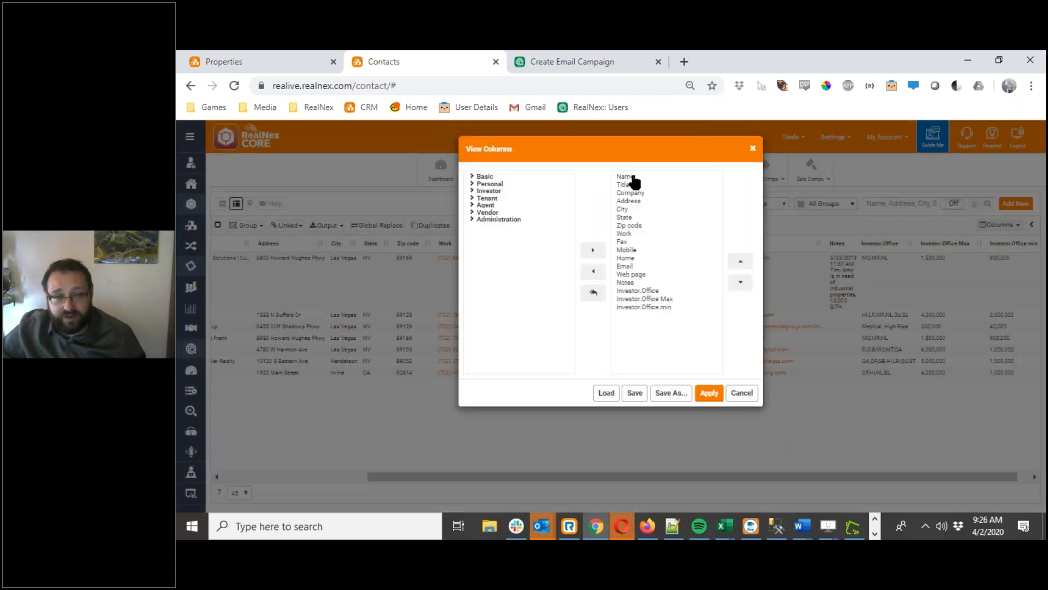
pyautogui.click(630, 293)
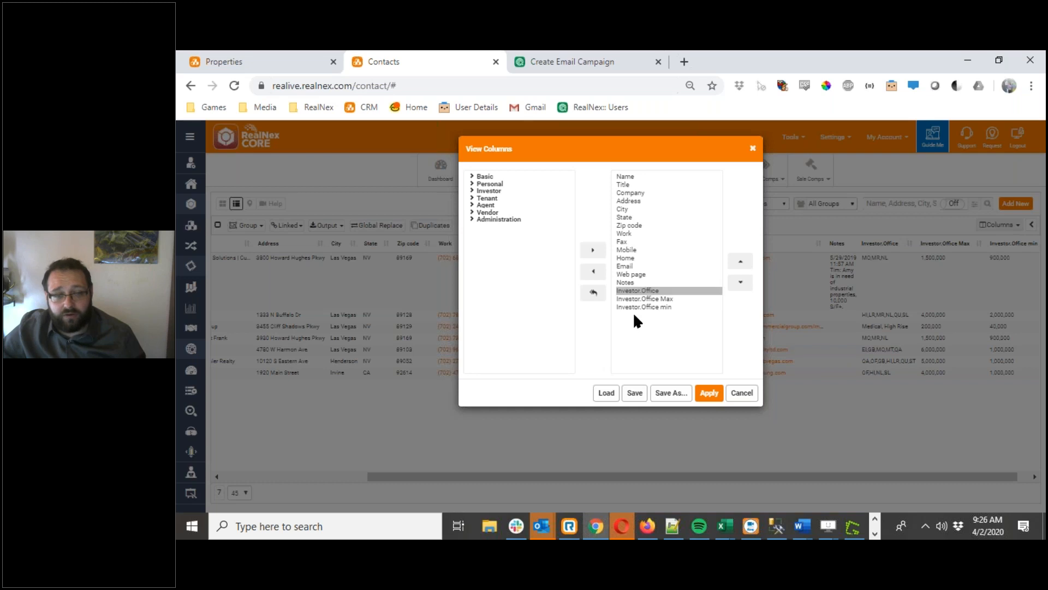
pyautogui.click(594, 271)
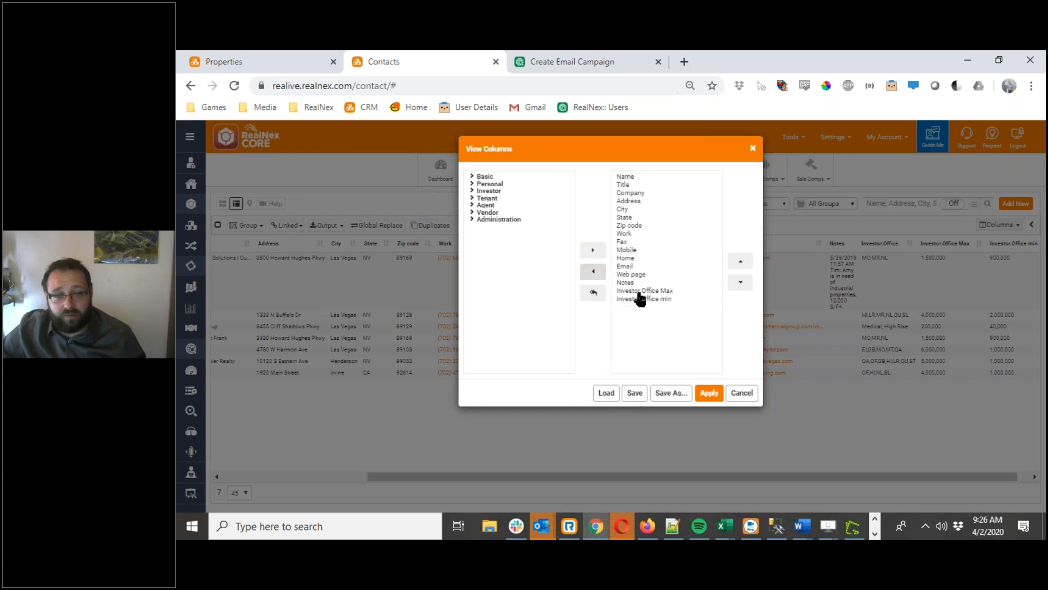
pyautogui.doubleClick(639, 293)
pyautogui.doubleClick(638, 291)
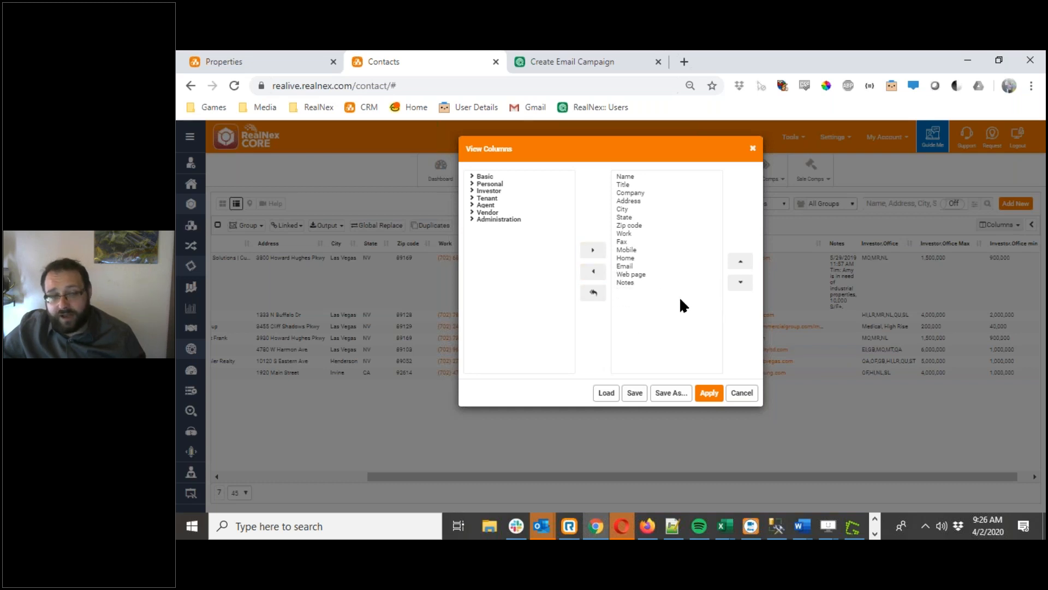
# Step: Remove the Web page, Fax and Home columns from the contact view
pyautogui.doubleClick(633, 275)
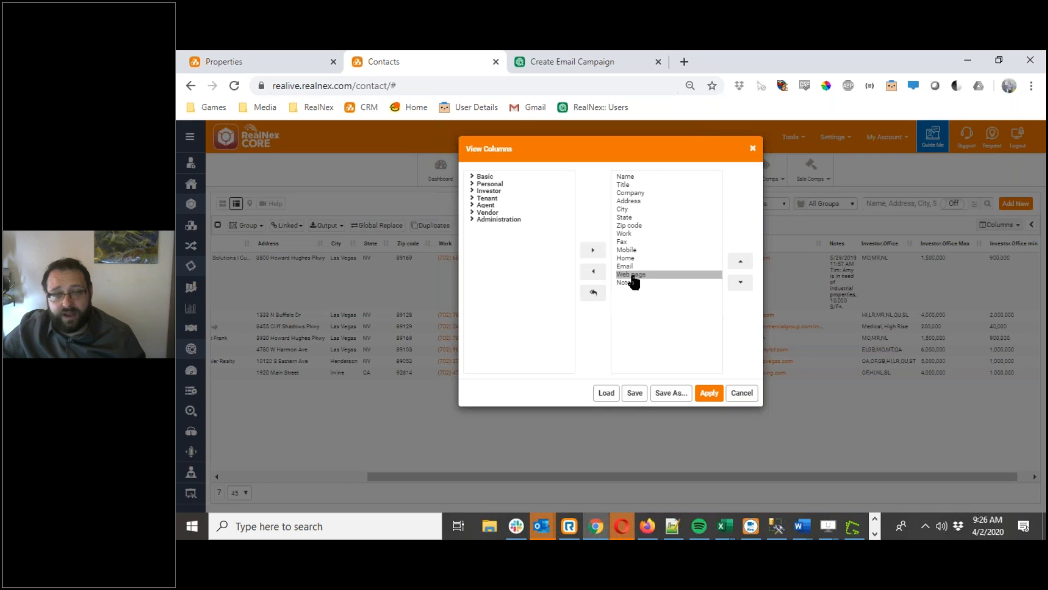
pyautogui.doubleClick(628, 242)
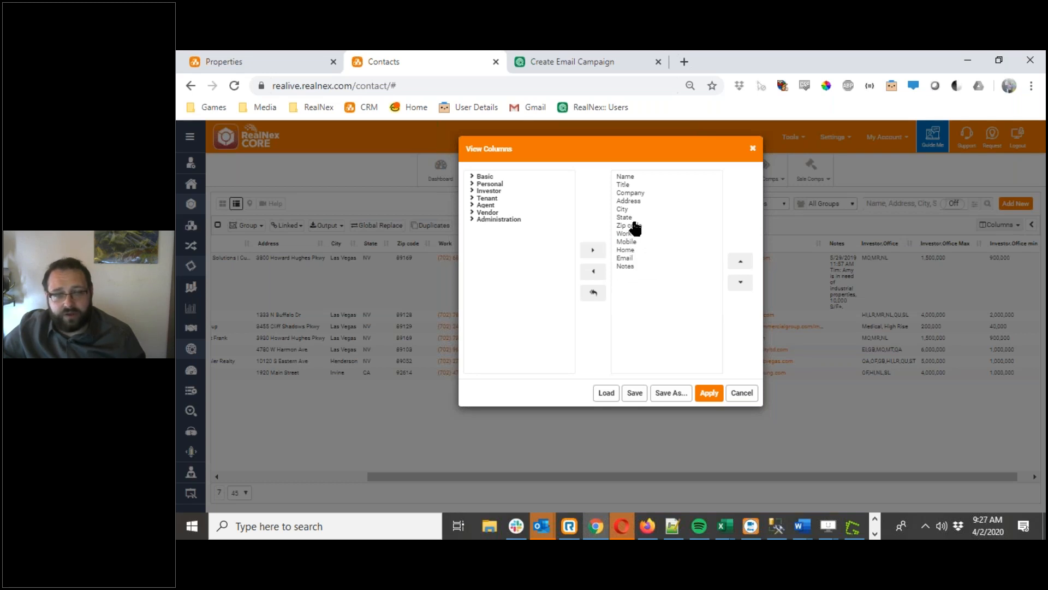
pyautogui.click(633, 252)
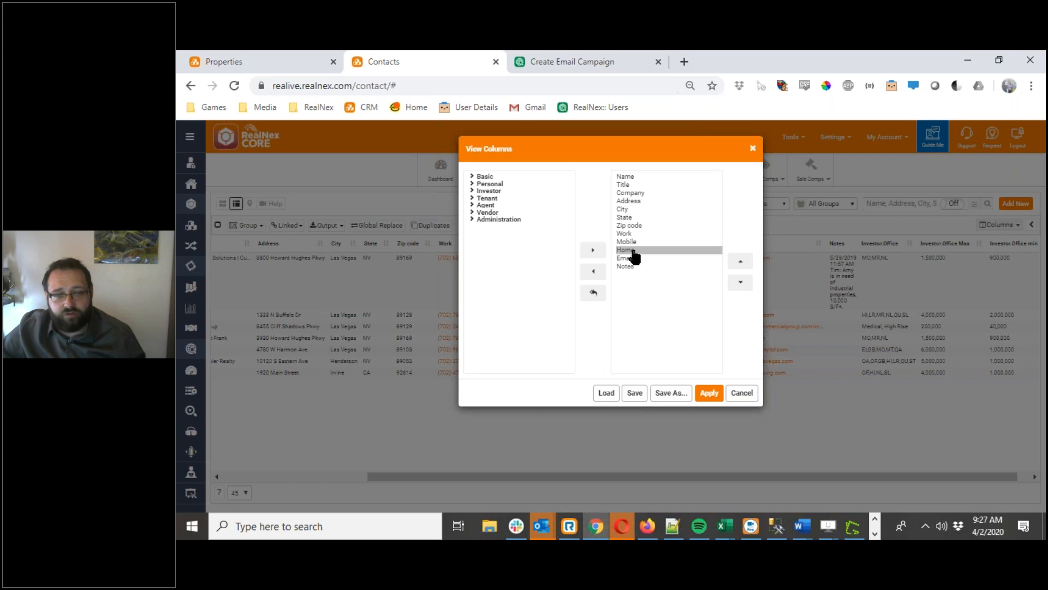
pyautogui.doubleClick(633, 252)
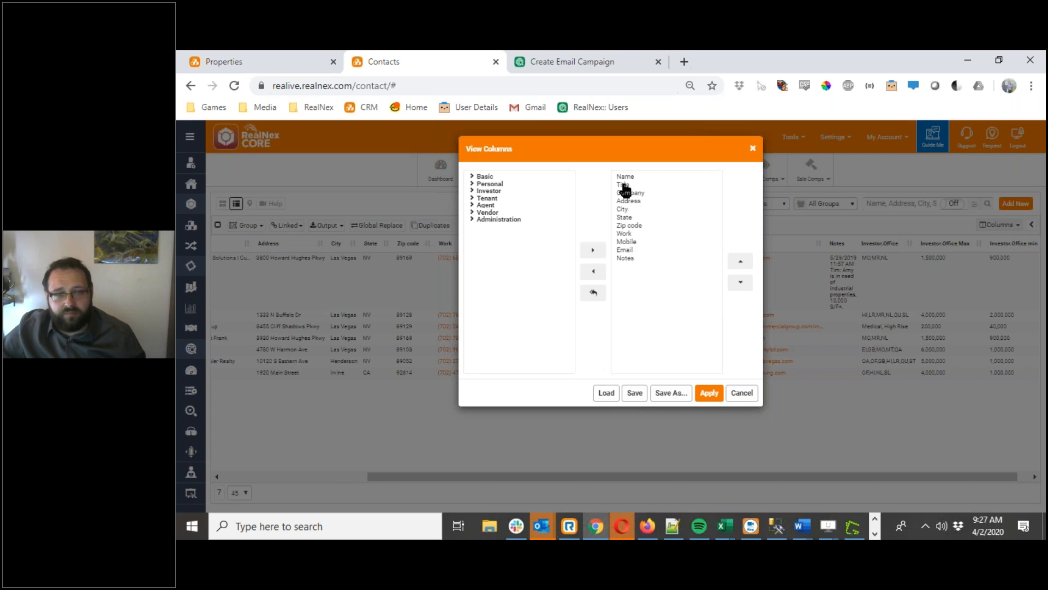
# Step: Add the tenant field Lease exp to the displayed contact columns
pyautogui.click(473, 198)
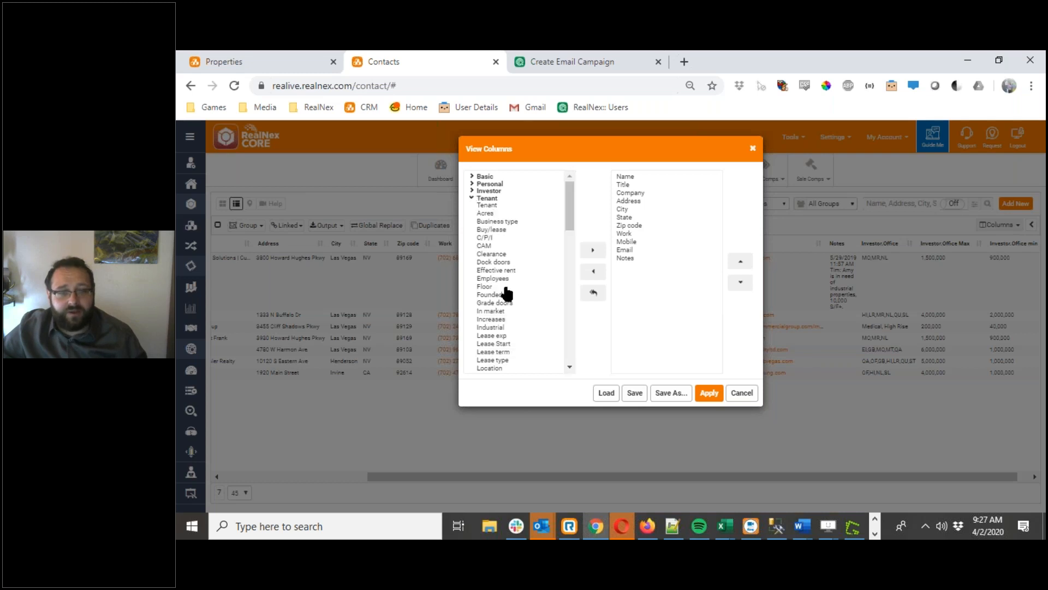
pyautogui.scroll(-1, 505, 306)
pyautogui.scroll(-1, 505, 309)
pyautogui.doubleClick(498, 267)
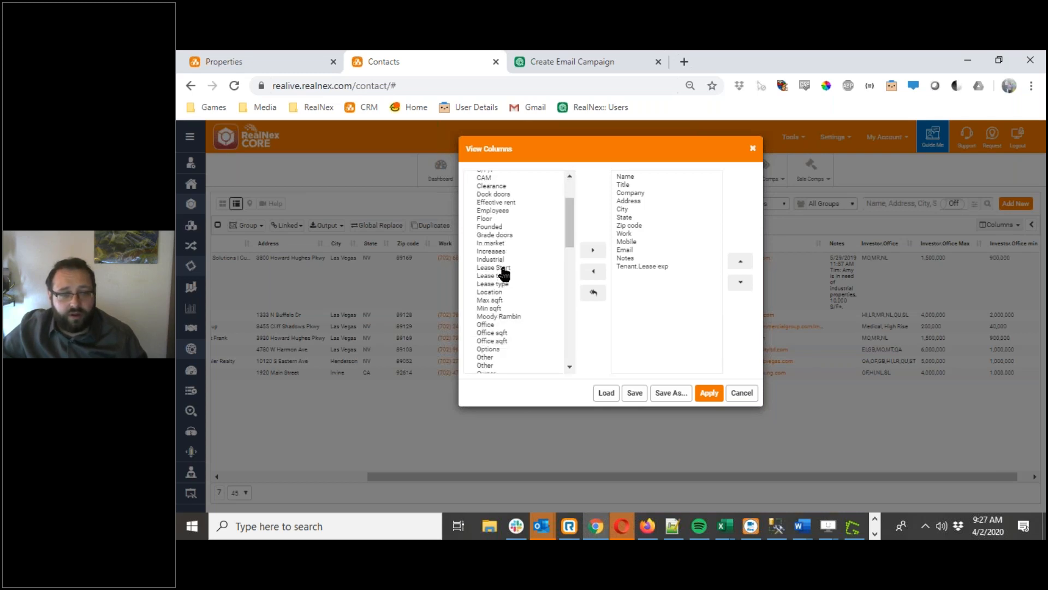
pyautogui.doubleClick(636, 267)
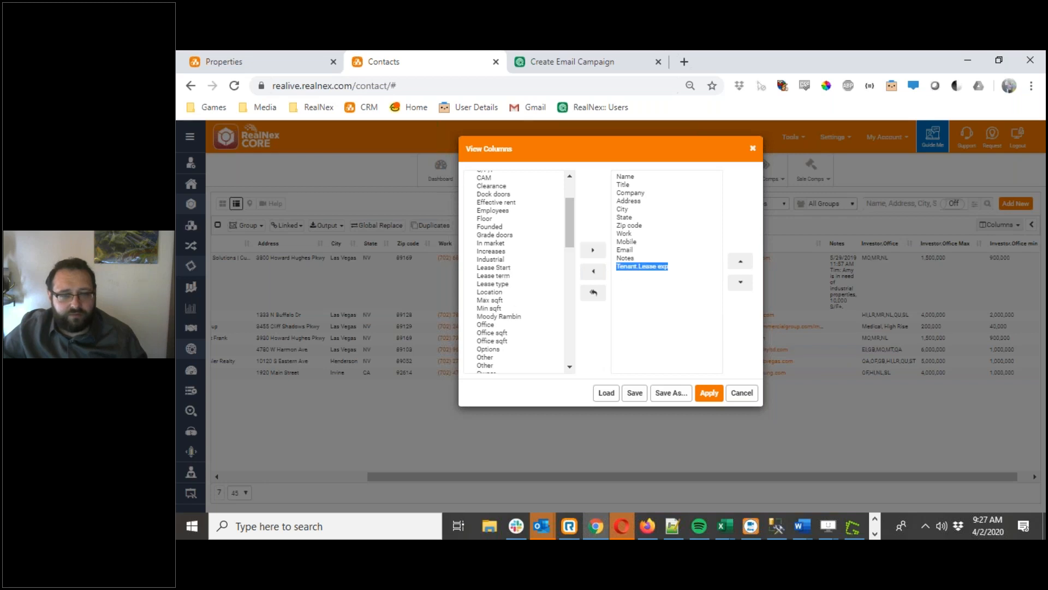
# Step: Add the tenant fields Sq ft and Rent/SqFt to the displayed columns and apply the column layout
pyautogui.scroll(-2, 493, 328)
pyautogui.scroll(-2, 494, 319)
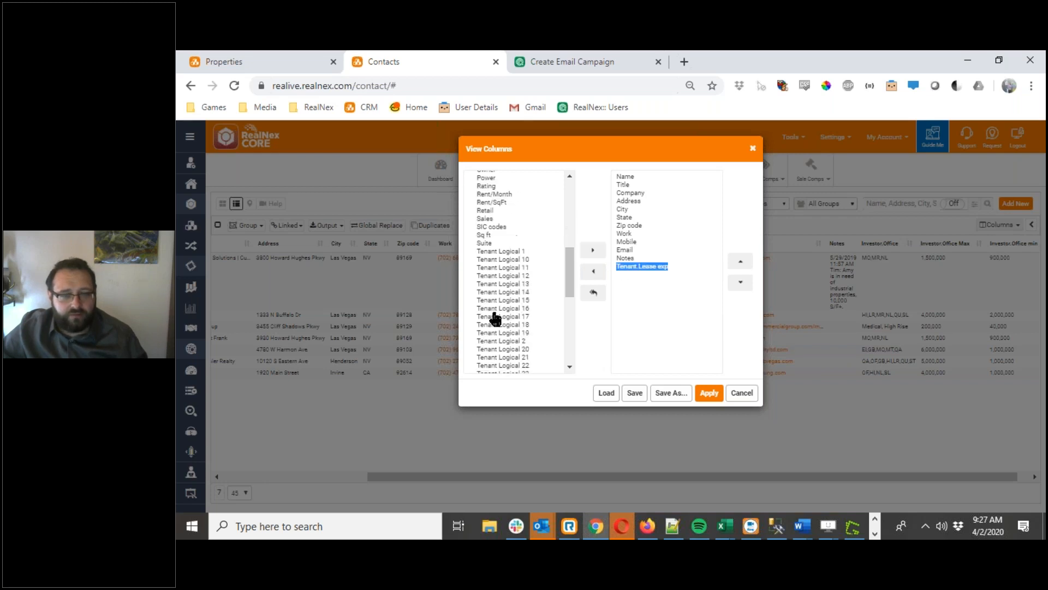
pyautogui.doubleClick(484, 235)
pyautogui.scroll(4, 518, 333)
pyautogui.scroll(-3, 516, 334)
pyautogui.doubleClick(497, 342)
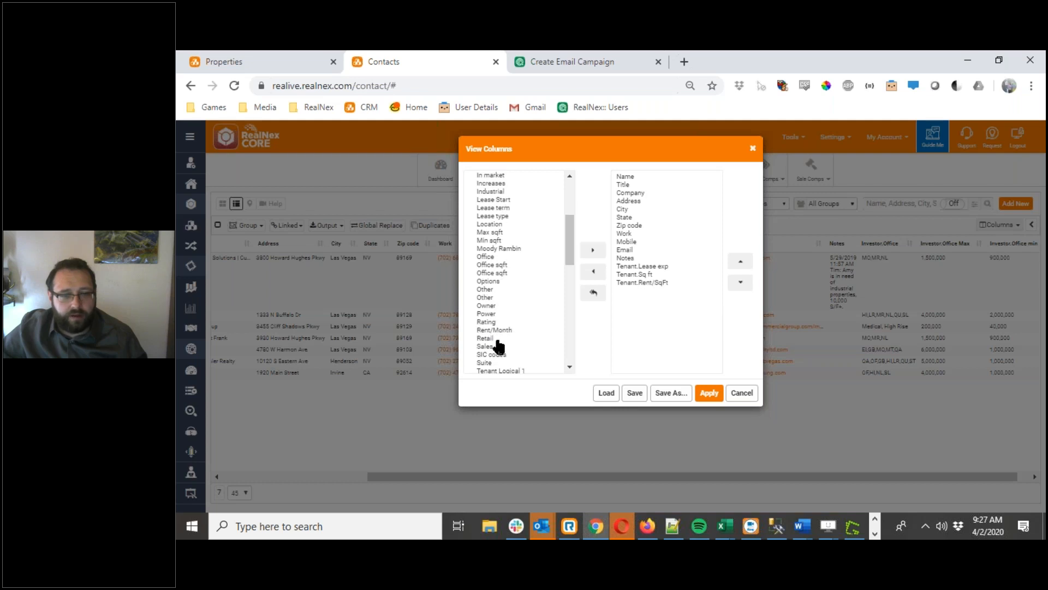
pyautogui.scroll(6, 498, 345)
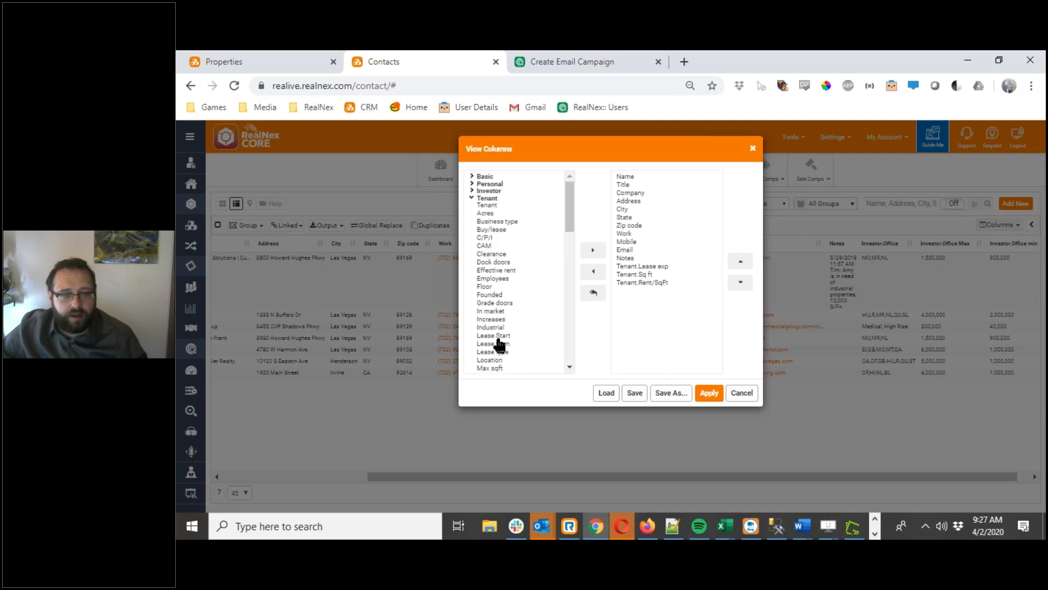
pyautogui.scroll(-10, 498, 343)
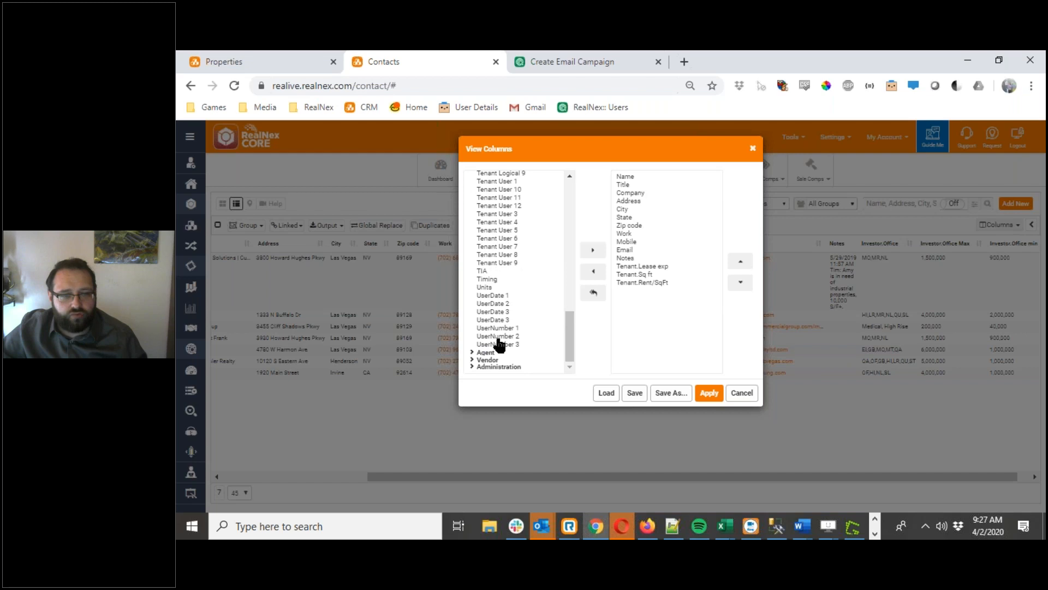
pyautogui.click(711, 393)
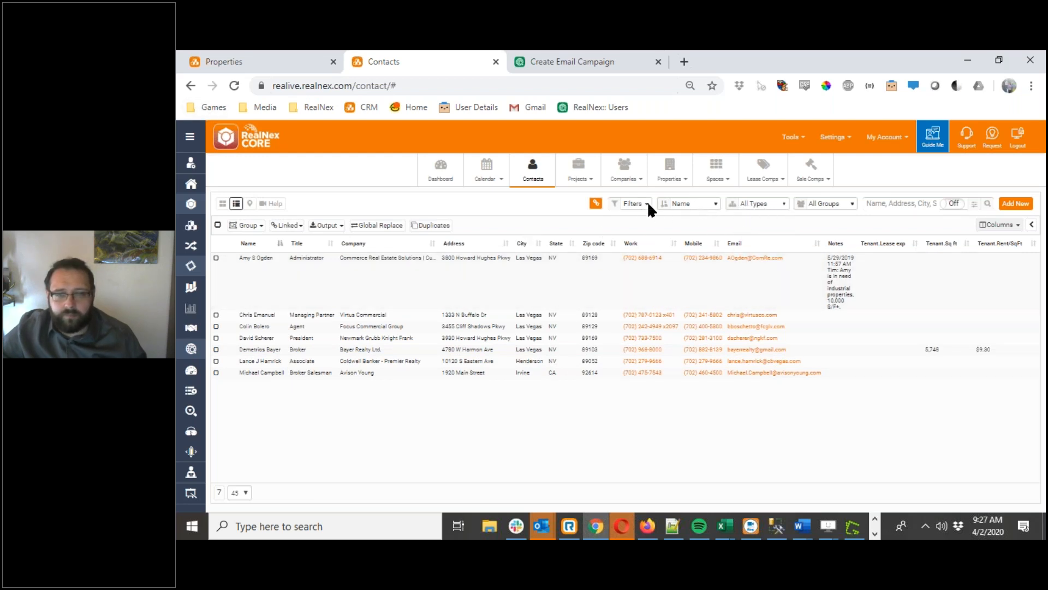
# Step: Reload the full contact list and restrict it to the Tenant type
pyautogui.click(535, 173)
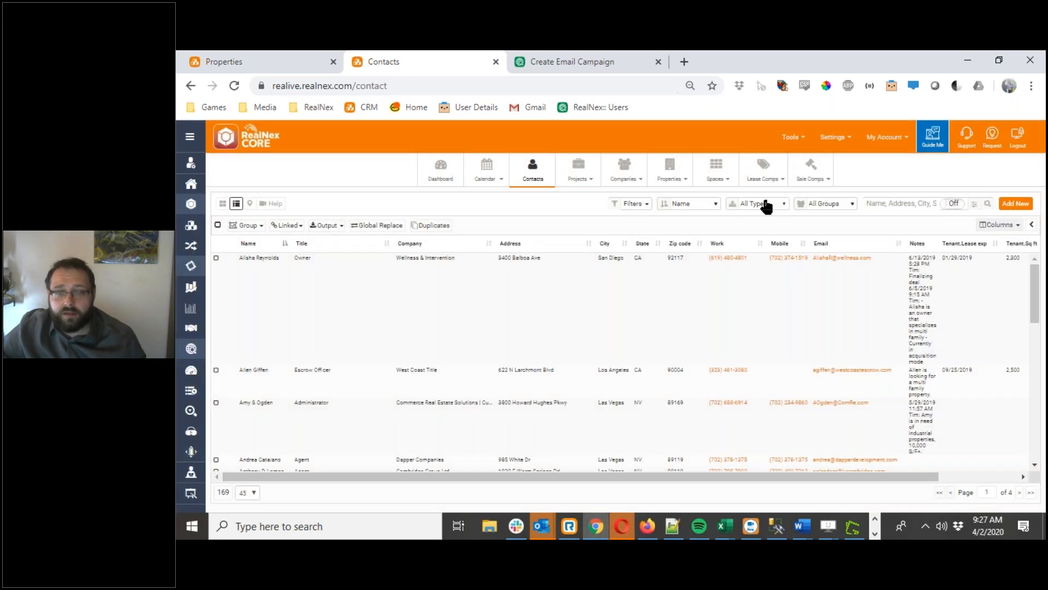
pyautogui.click(768, 205)
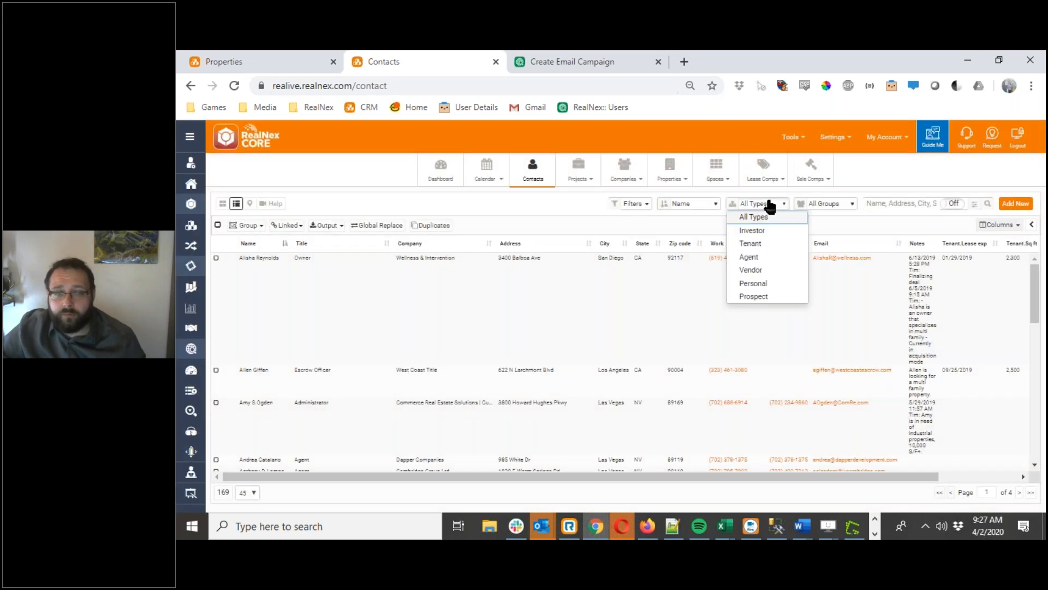
pyautogui.click(757, 244)
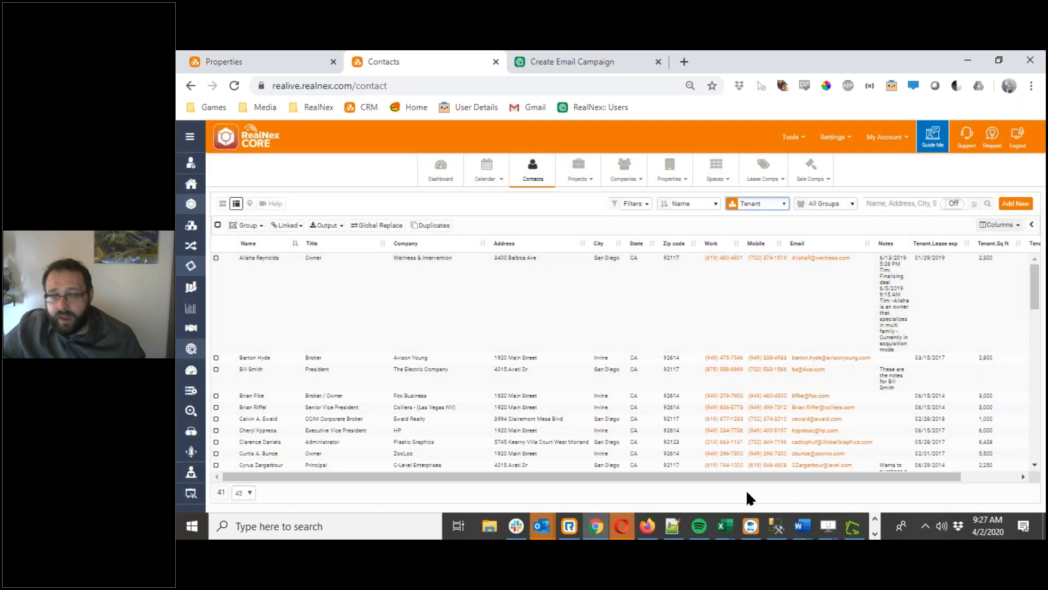
# Step: Review the tenant lease expiration, square footage and rent columns in the contact list, and view the saved column profiles
pyautogui.moveTo(753, 478); pyautogui.dragTo(809, 478)
pyautogui.scroll(-5, 852, 367)
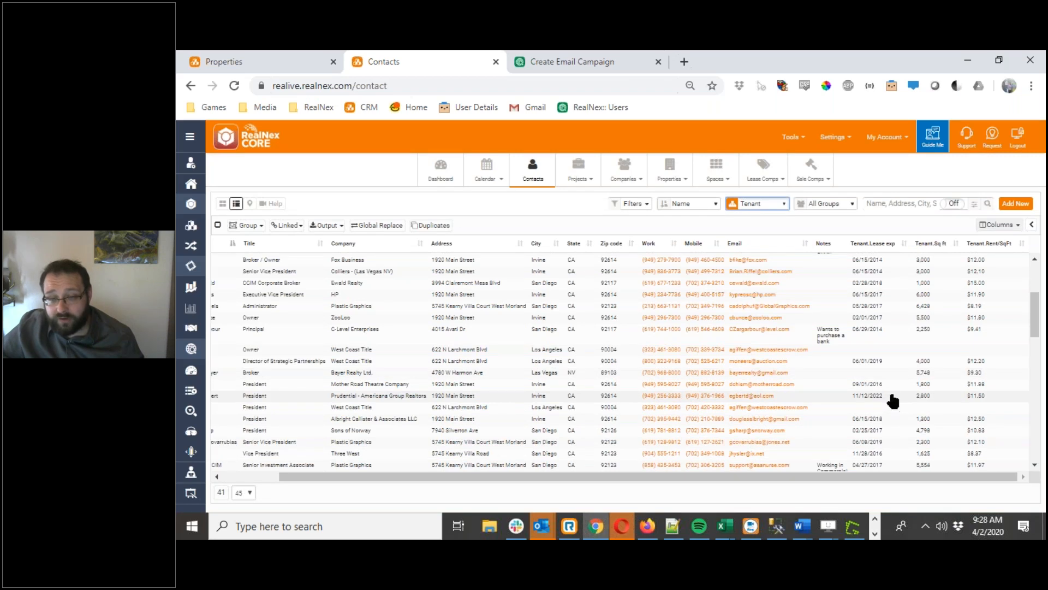
pyautogui.click(1019, 228)
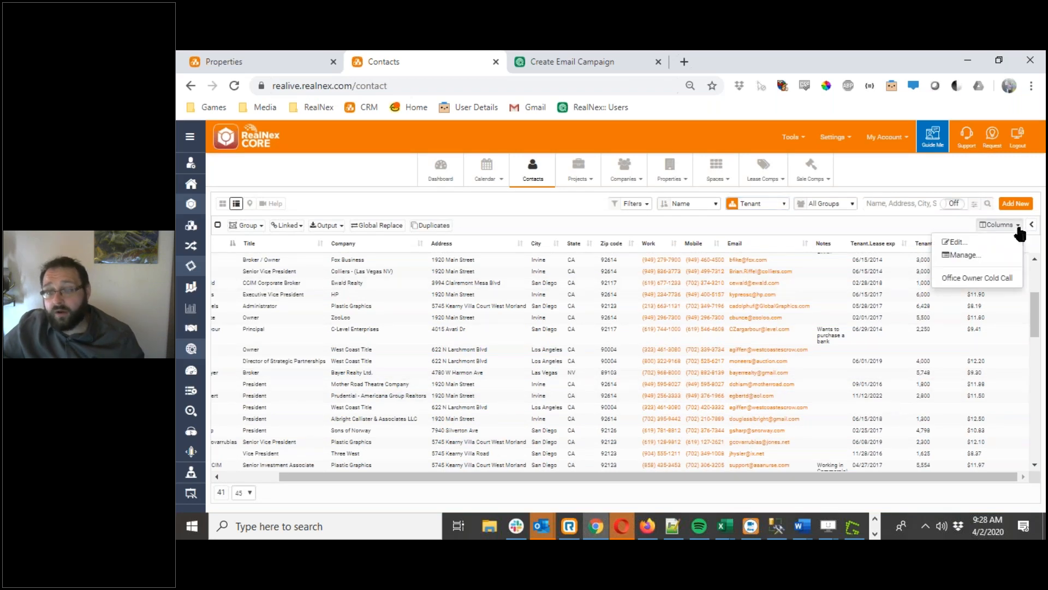
pyautogui.click(962, 255)
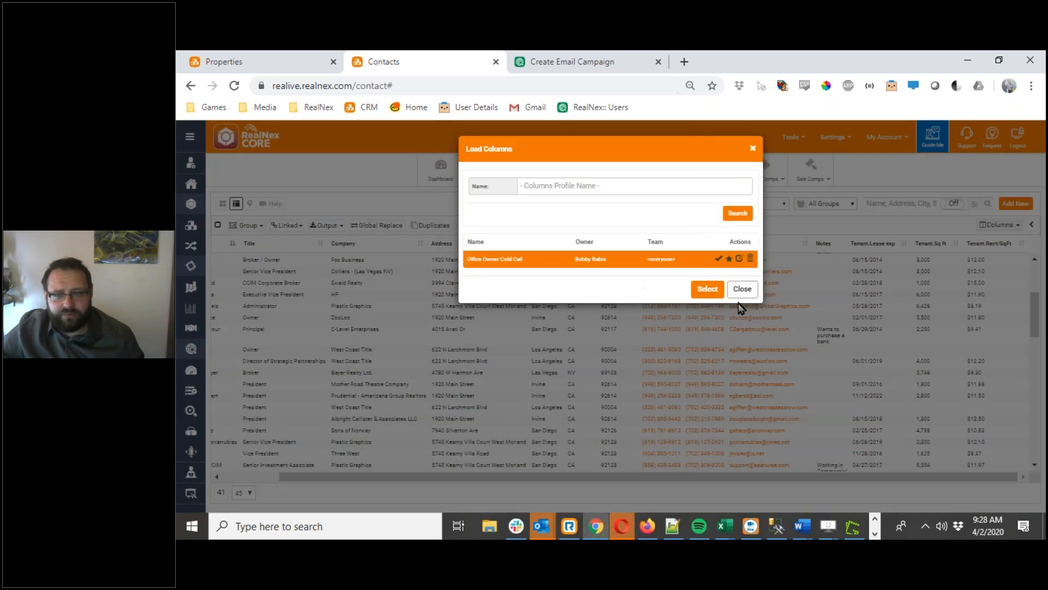
pyautogui.click(744, 291)
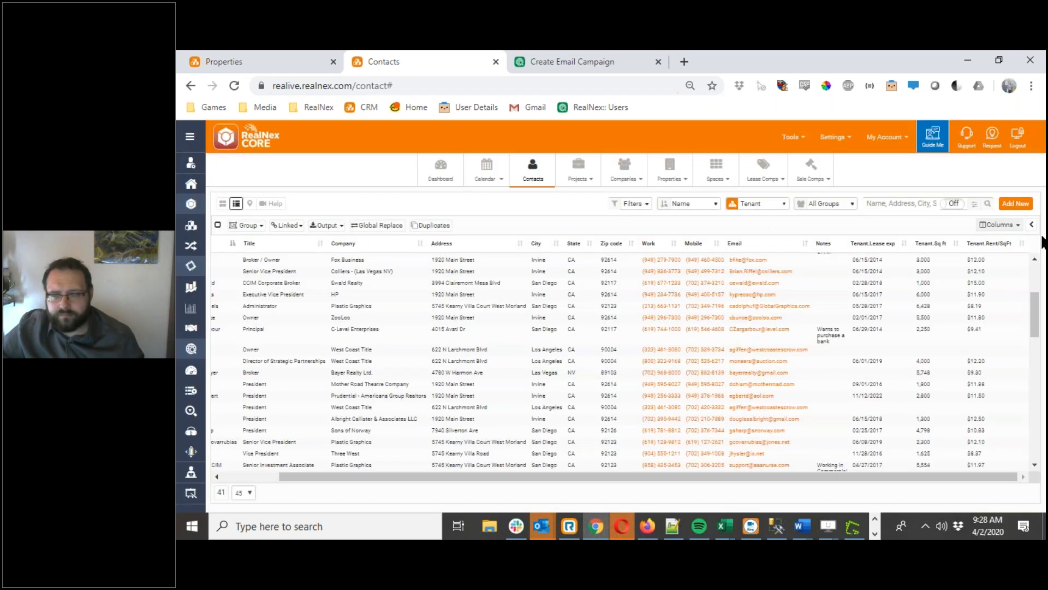
# Step: Open the contact column layout for editing and check the options for saving it as a new or existing profile
pyautogui.click(1015, 228)
pyautogui.click(993, 249)
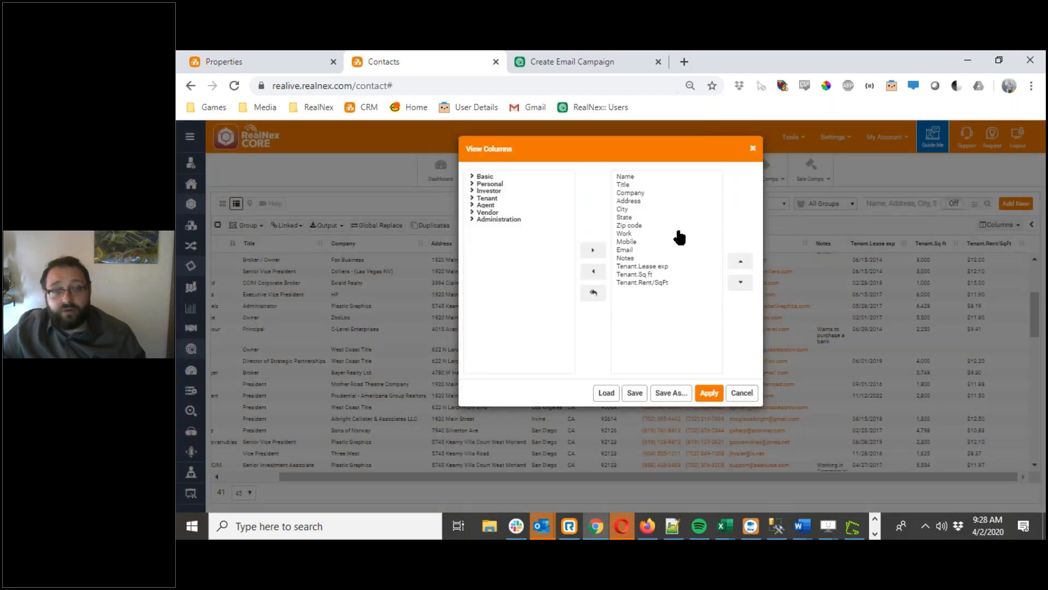
pyautogui.click(661, 396)
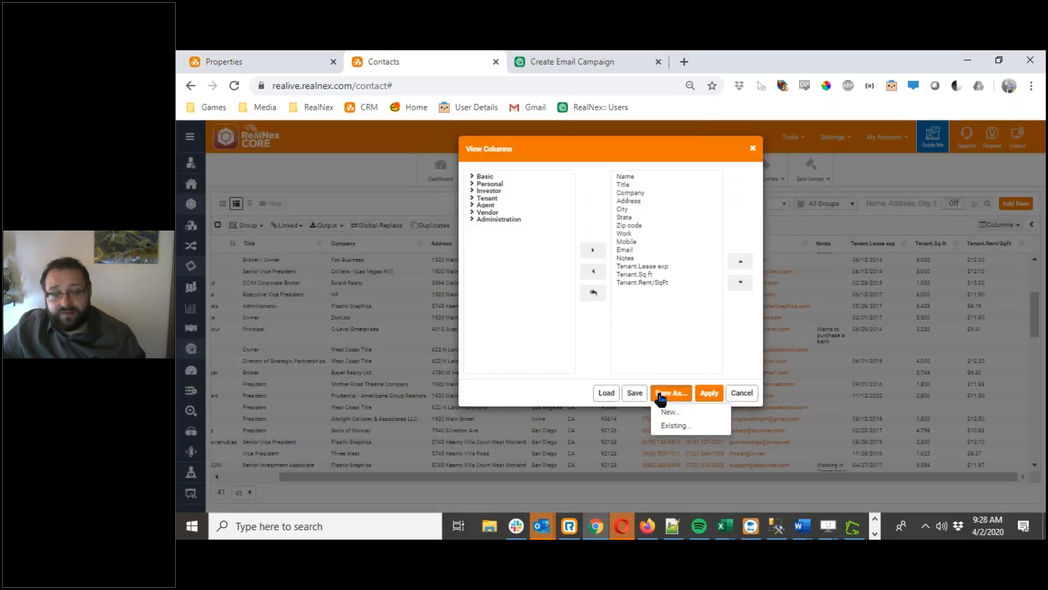
pyautogui.click(686, 425)
pyautogui.press('Escape')
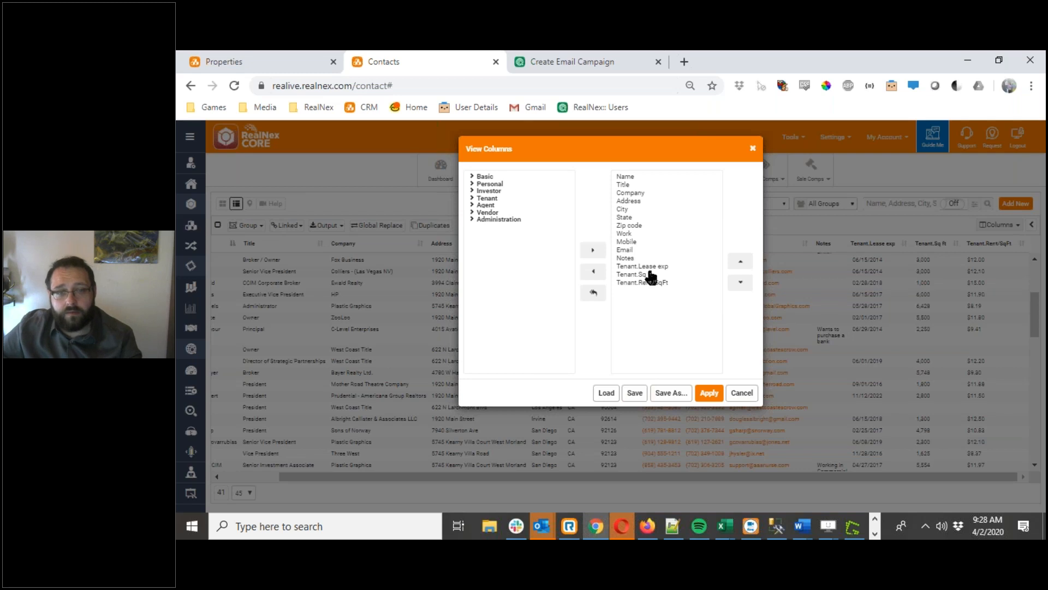
# Step: Move the Tenant.Lease exp column to the first position in the contact view's column order
pyautogui.click(640, 283)
pyautogui.keyDown('shift'); pyautogui.click(650, 266); pyautogui.keyUp('shift')
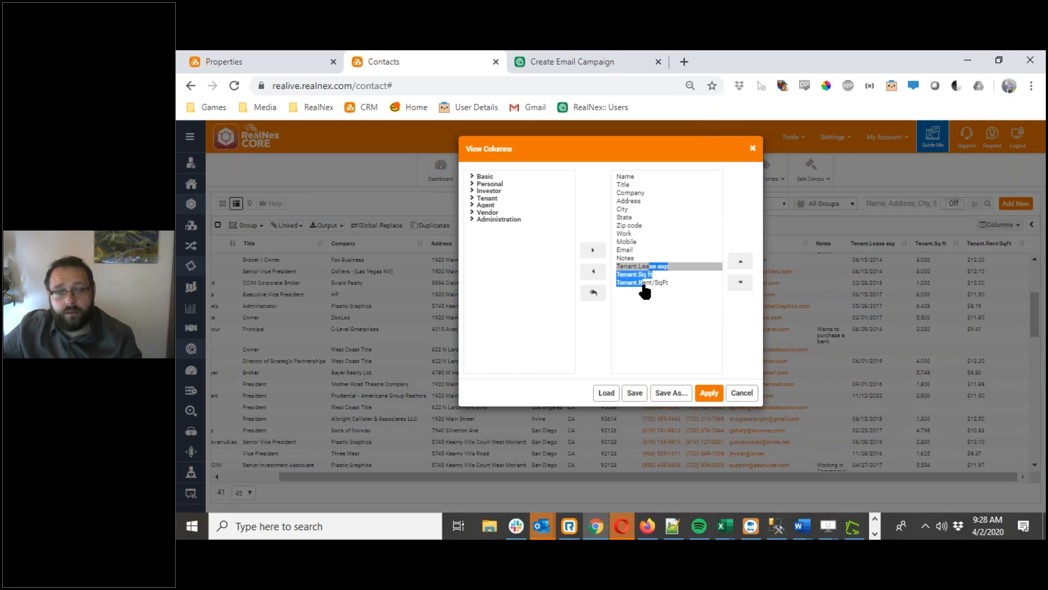
pyautogui.click(642, 283)
pyautogui.click(647, 266)
pyautogui.click(740, 261)
pyautogui.click(740, 261)
pyautogui.click(741, 261)
pyautogui.click(741, 261)
pyautogui.click(740, 261)
pyautogui.click(740, 261)
pyautogui.click(740, 261)
pyautogui.click(741, 261)
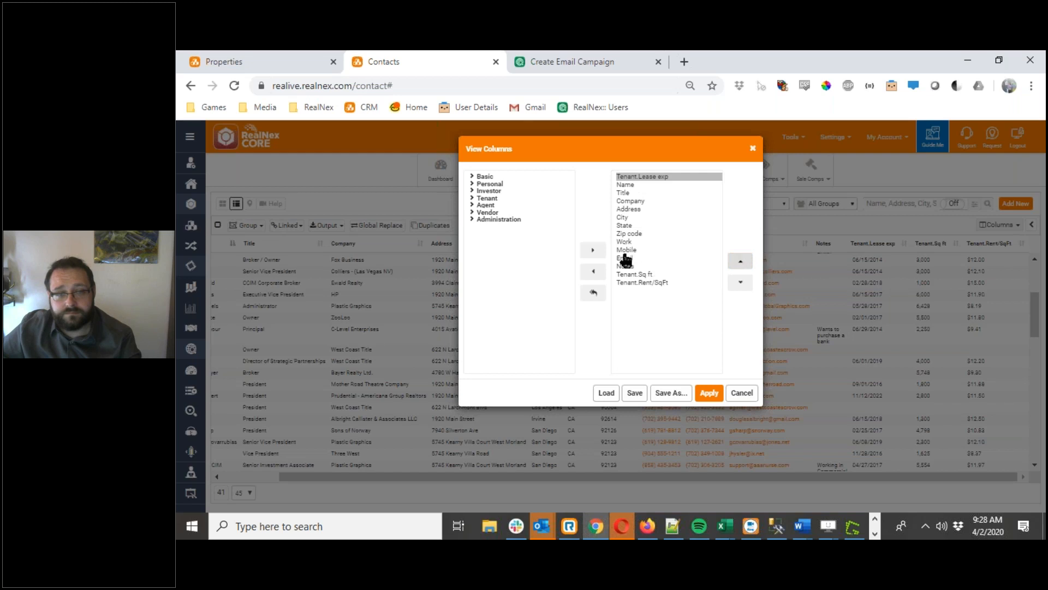
# Step: Move the Tenant.Sq ft column up to second position, directly after Tenant.Lease exp
pyautogui.click(631, 276)
pyautogui.doubleClick(741, 261)
pyautogui.click(741, 261)
pyautogui.doubleClick(741, 261)
pyautogui.doubleClick(740, 261)
pyautogui.doubleClick(741, 261)
pyautogui.doubleClick(741, 261)
# Step: Move the Tenant.Rent/SqFt column up to third position and place Company directly above Title
pyautogui.click(642, 282)
pyautogui.click(748, 262)
pyautogui.doubleClick(749, 262)
pyautogui.doubleClick(749, 262)
pyautogui.doubleClick(749, 262)
pyautogui.doubleClick(750, 262)
pyautogui.doubleClick(749, 263)
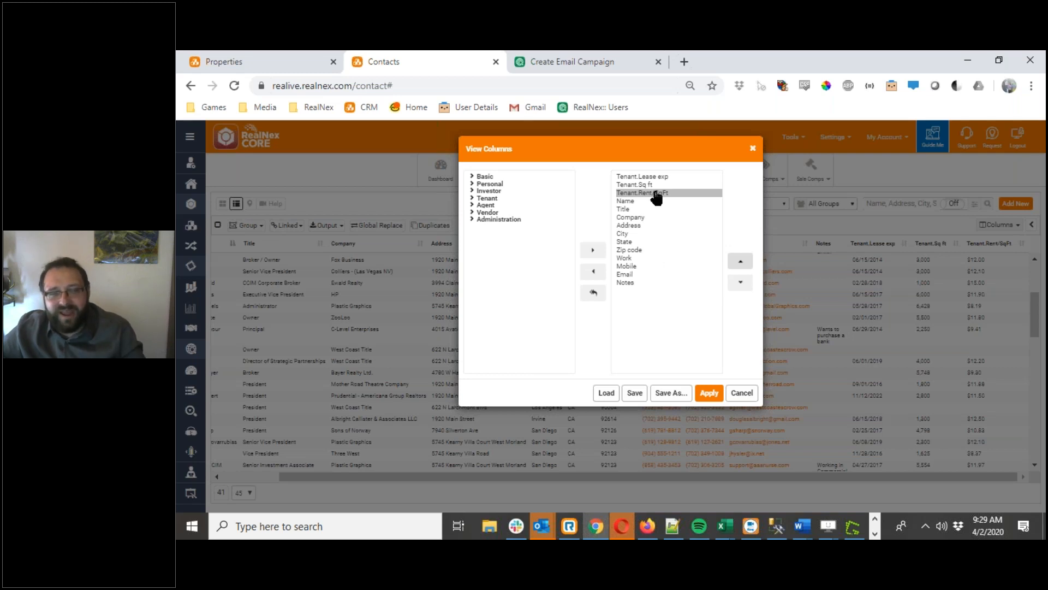
pyautogui.click(631, 218)
pyautogui.click(740, 261)
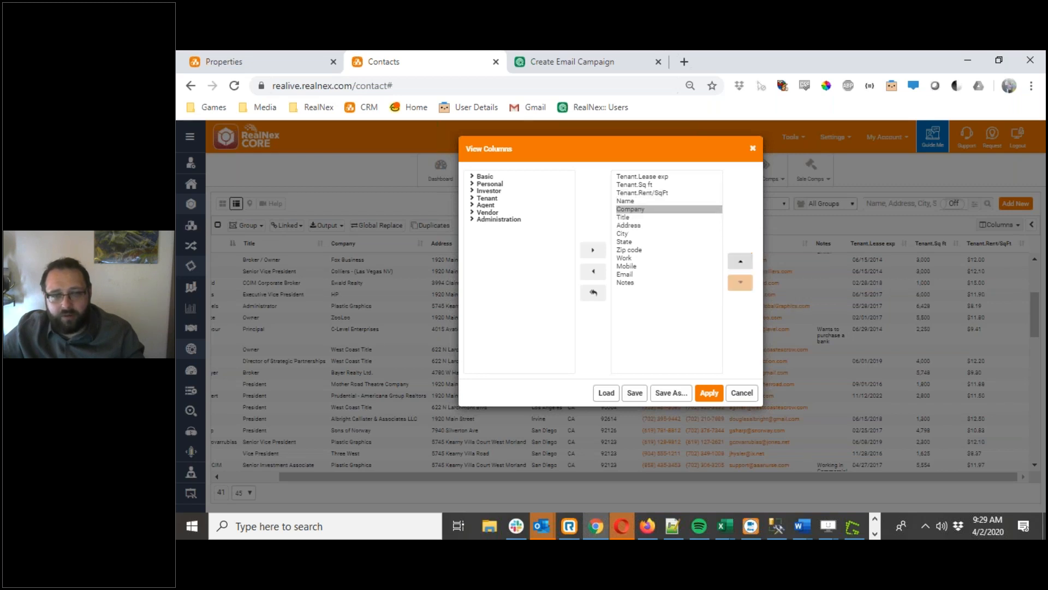
# Step: Save the column arrangement as a new profile named "Tenant Lease Expiration" and apply it to the contact list
pyautogui.click(675, 401)
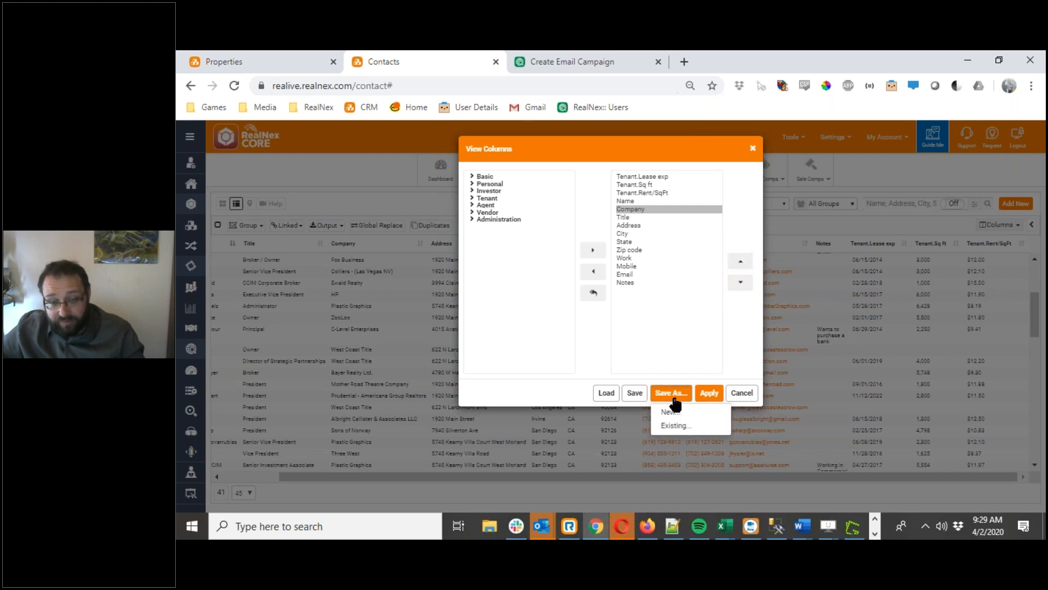
pyautogui.click(671, 412)
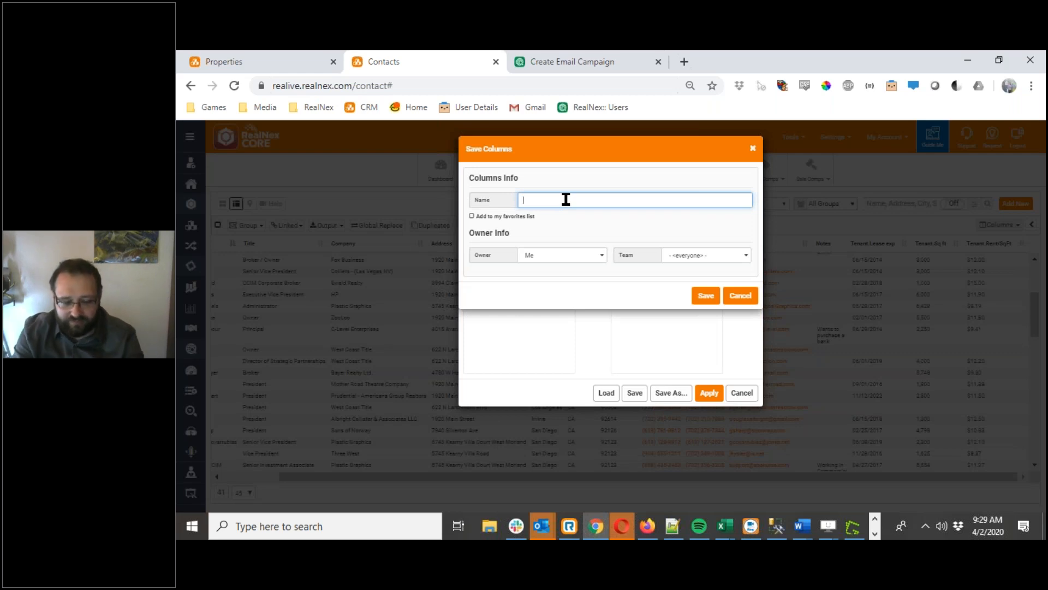
pyautogui.write('Tenant Lease Expiration')
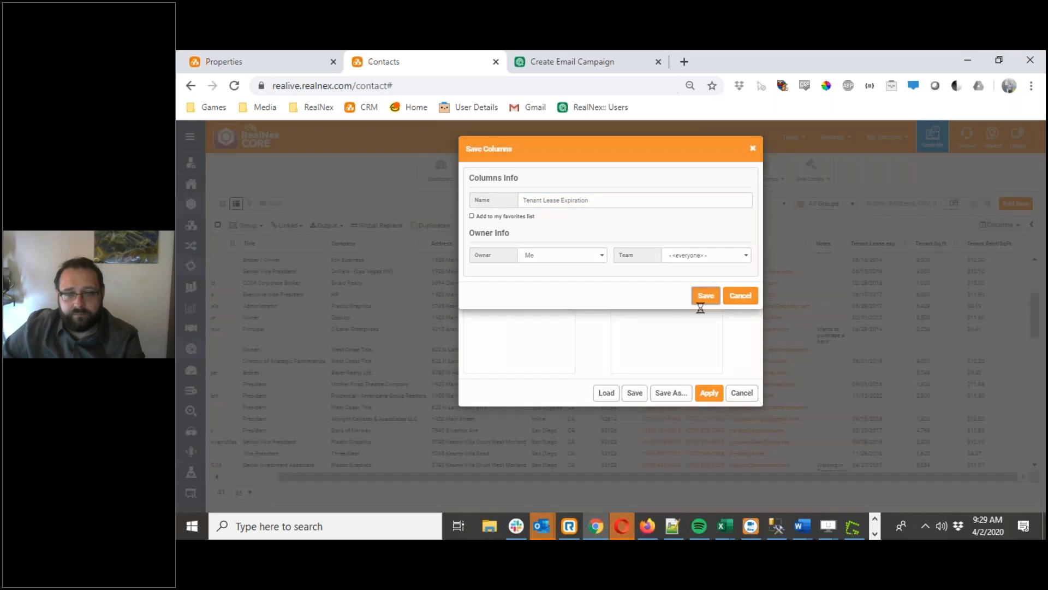
pyautogui.click(705, 298)
pyautogui.click(710, 406)
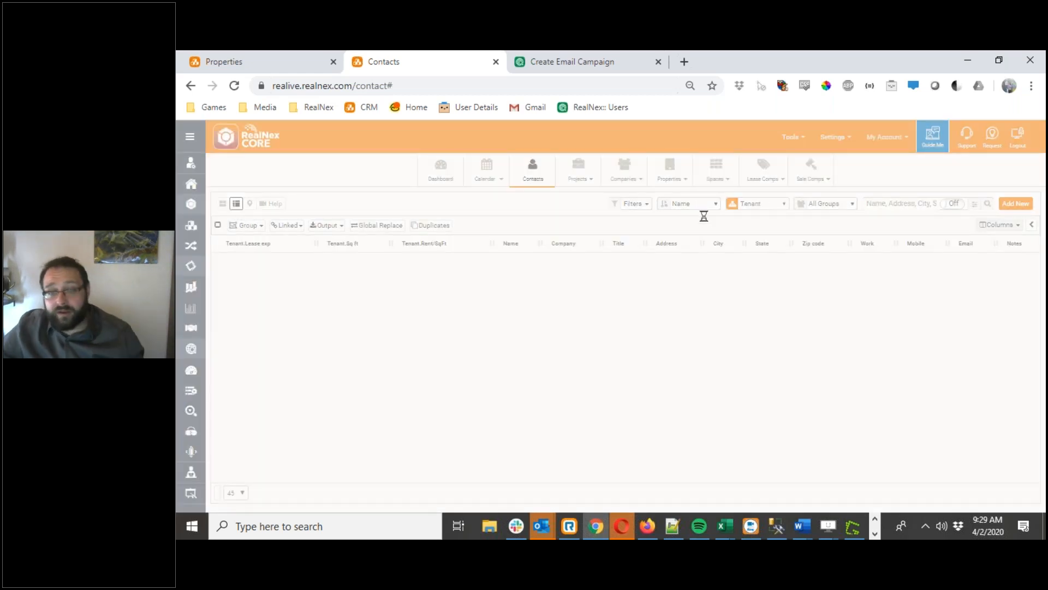
pyautogui.click(784, 204)
pyautogui.click(785, 206)
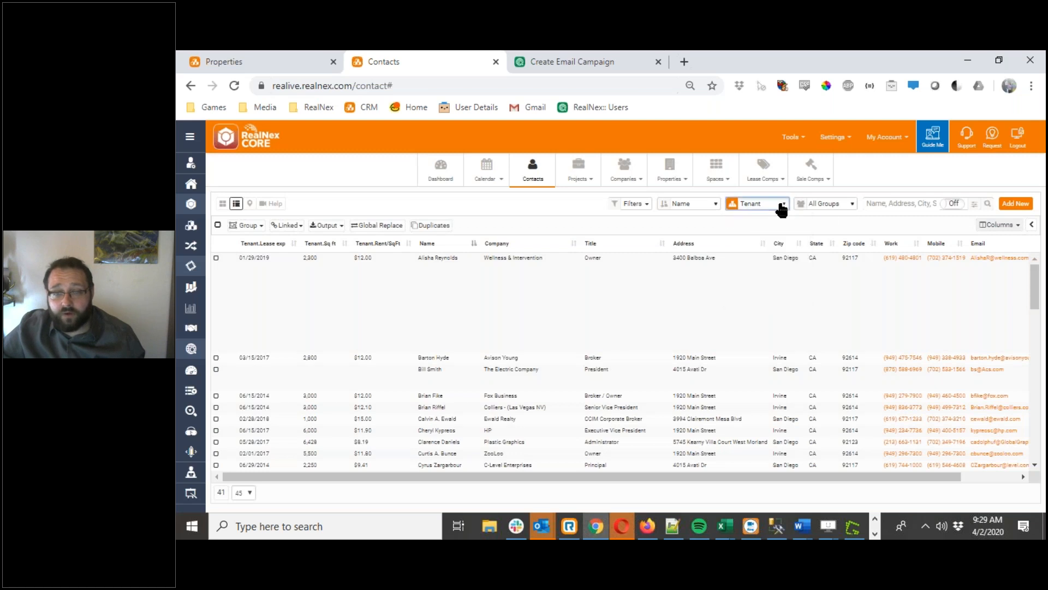
# Step: Mark the Tenant Lease Expiration column profile as a favorite and load the Office Owner Cold Call profile
pyautogui.click(1015, 226)
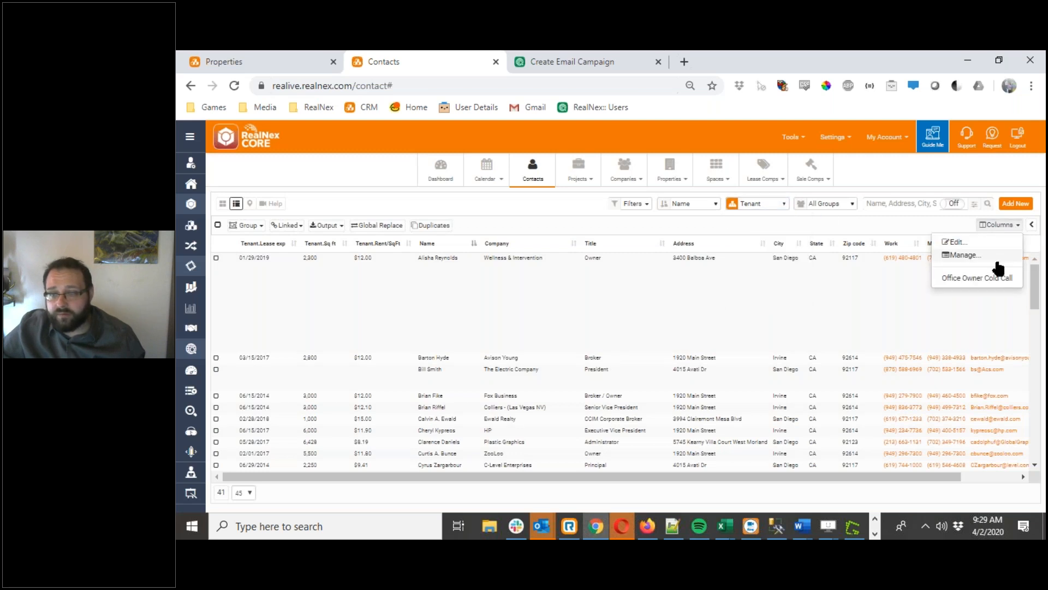
pyautogui.click(965, 256)
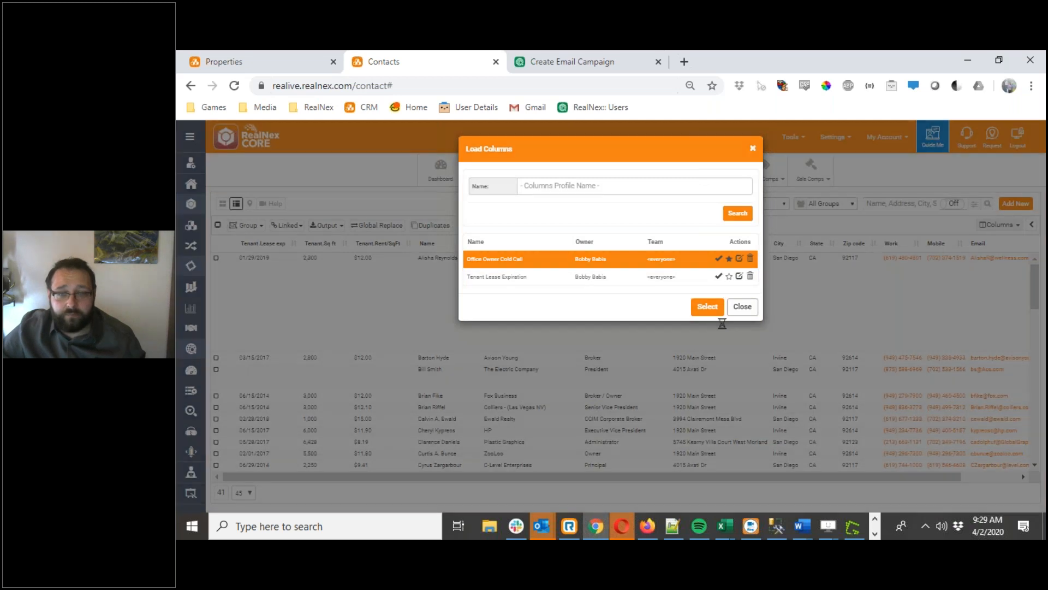
pyautogui.click(707, 307)
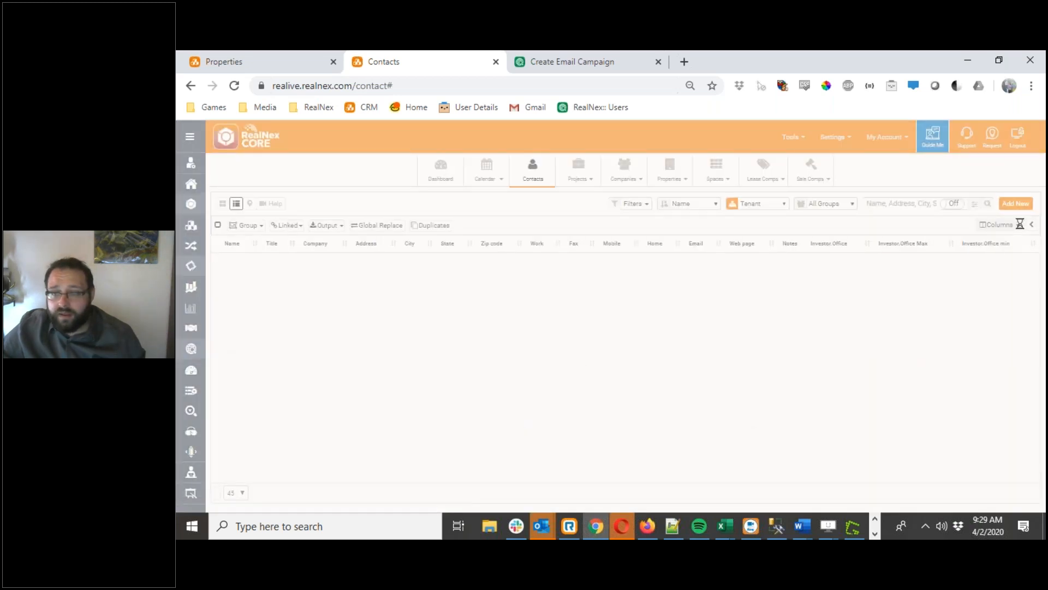
# Step: Switch the contact list to the Tenant Lease Expiration columns and back to Office Owner Cold Call
pyautogui.click(1017, 225)
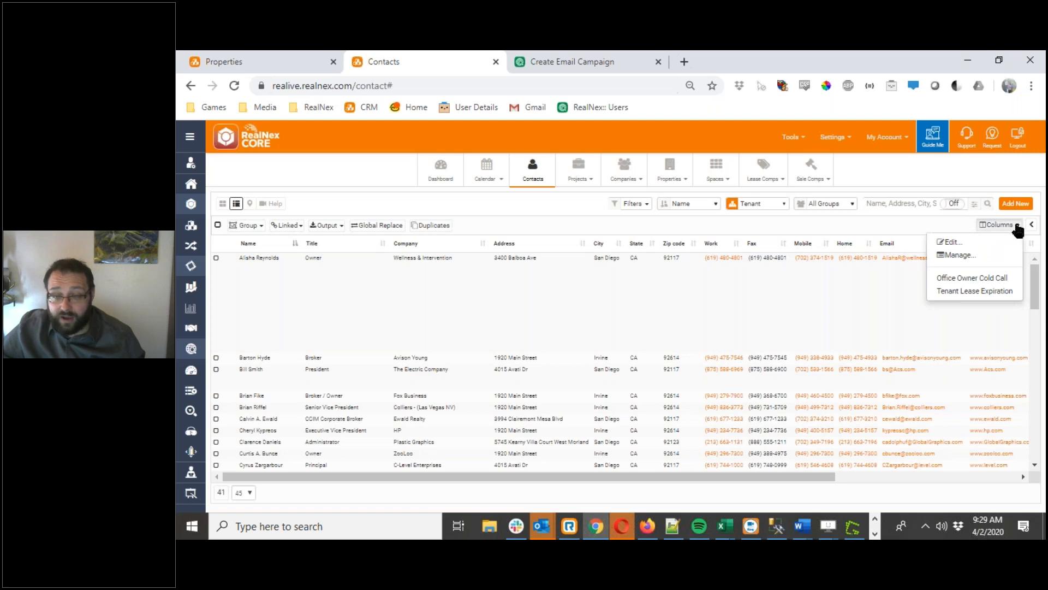
pyautogui.click(977, 292)
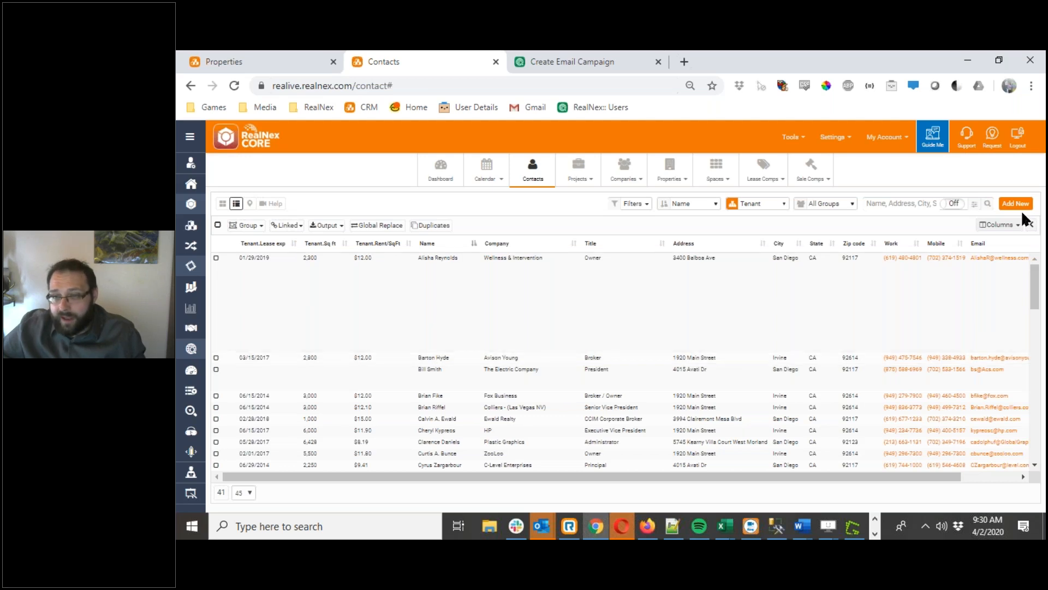
pyautogui.click(1016, 230)
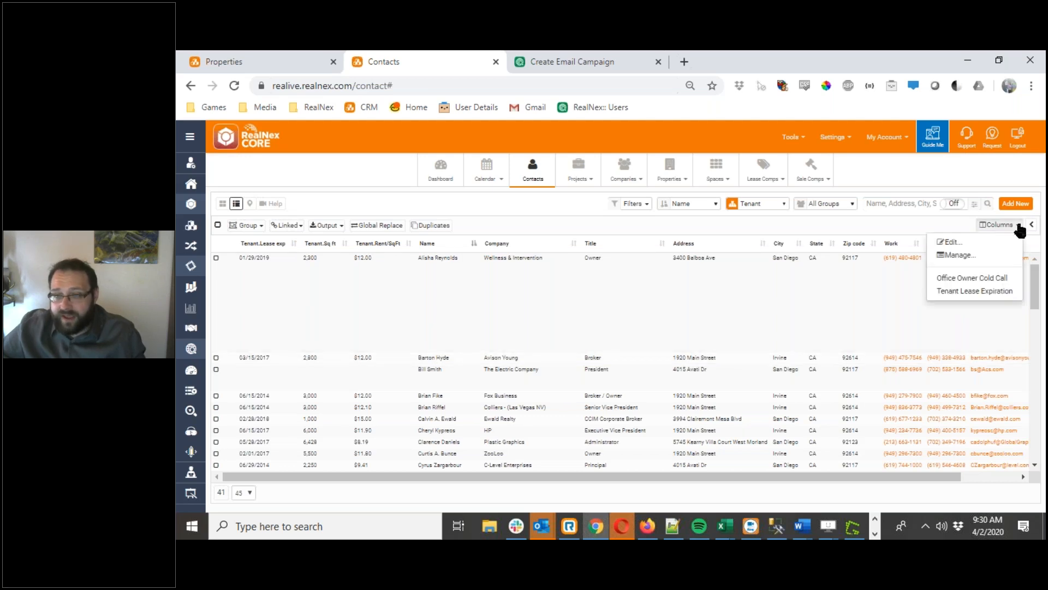
pyautogui.click(977, 280)
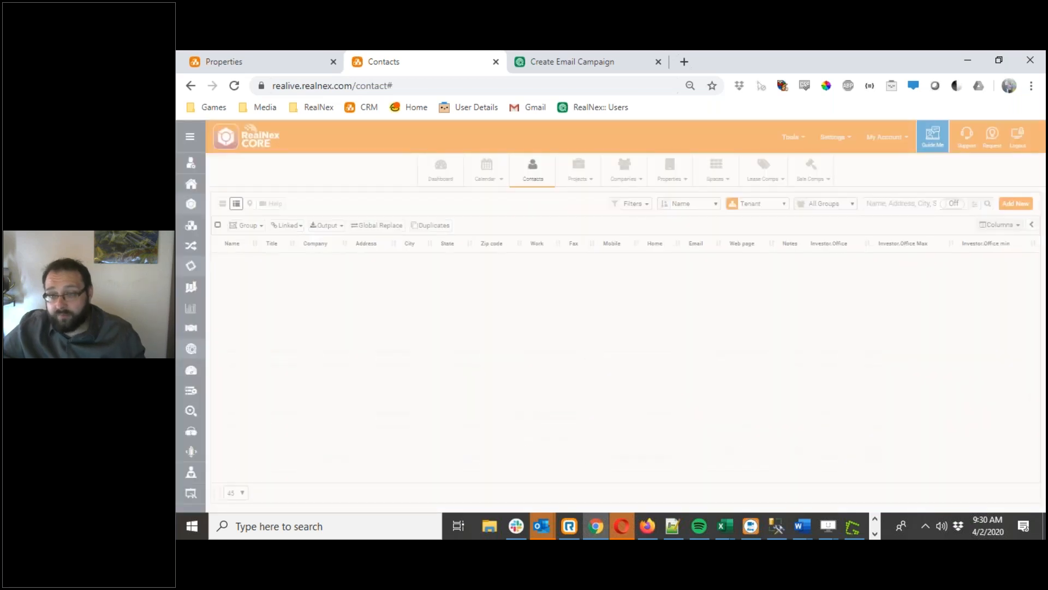
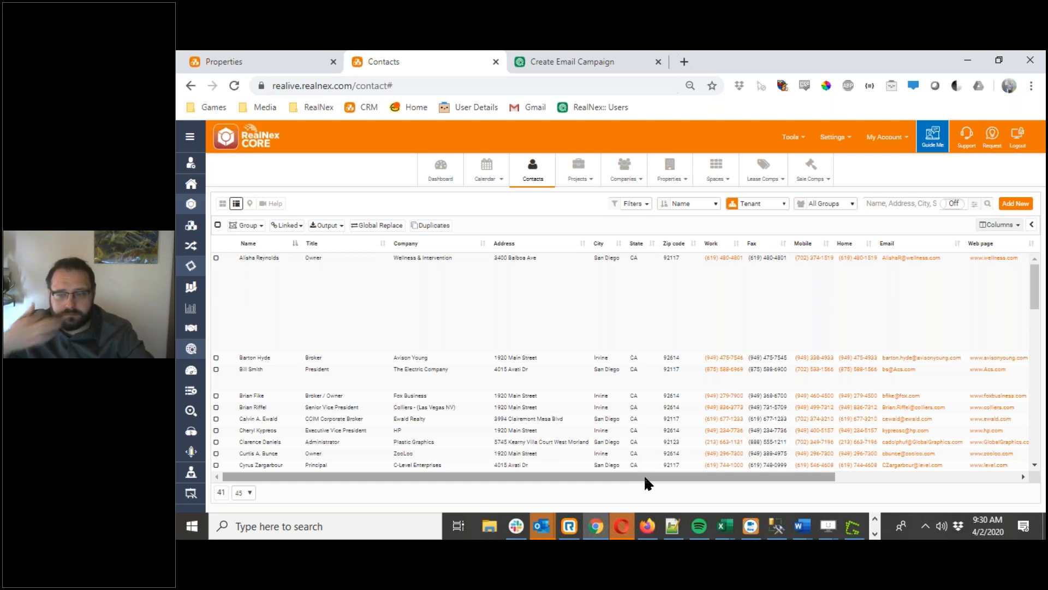
# Step: Compare the row action menus available for contacts and for properties
pyautogui.rightClick(637, 301)
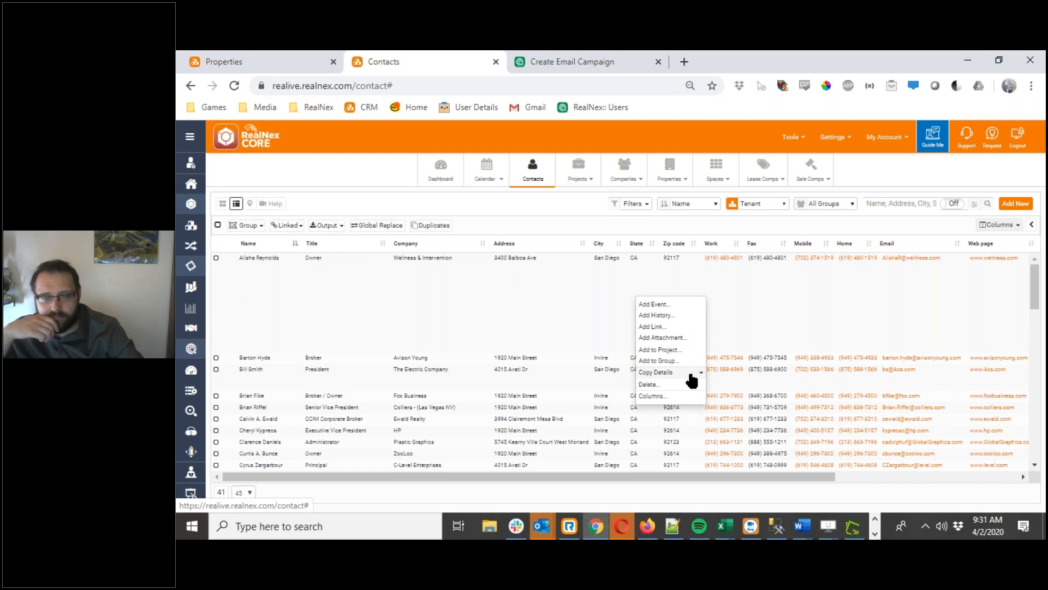
pyautogui.click(305, 62)
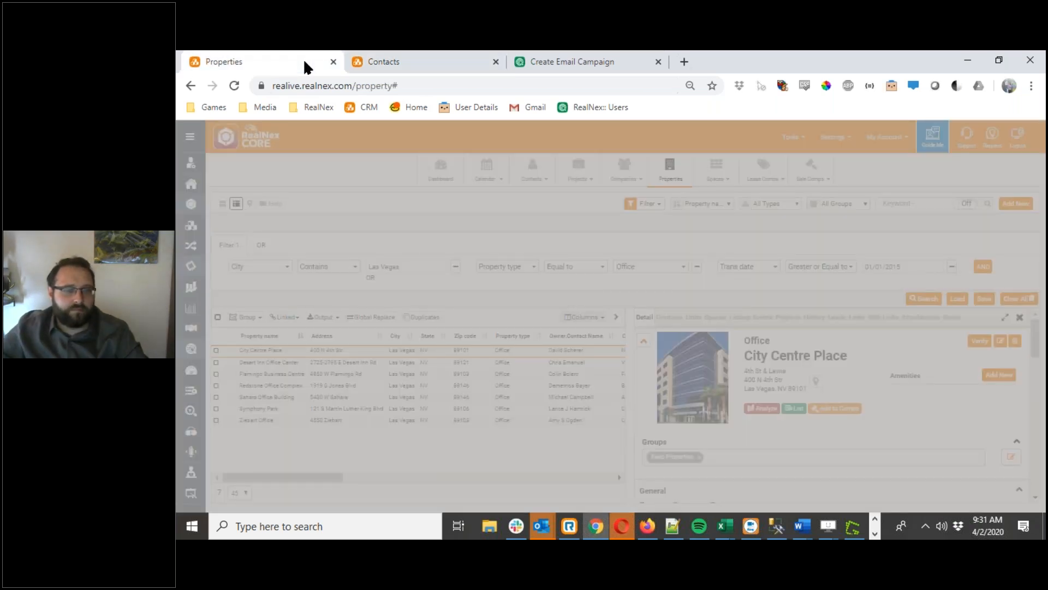
pyautogui.rightClick(414, 408)
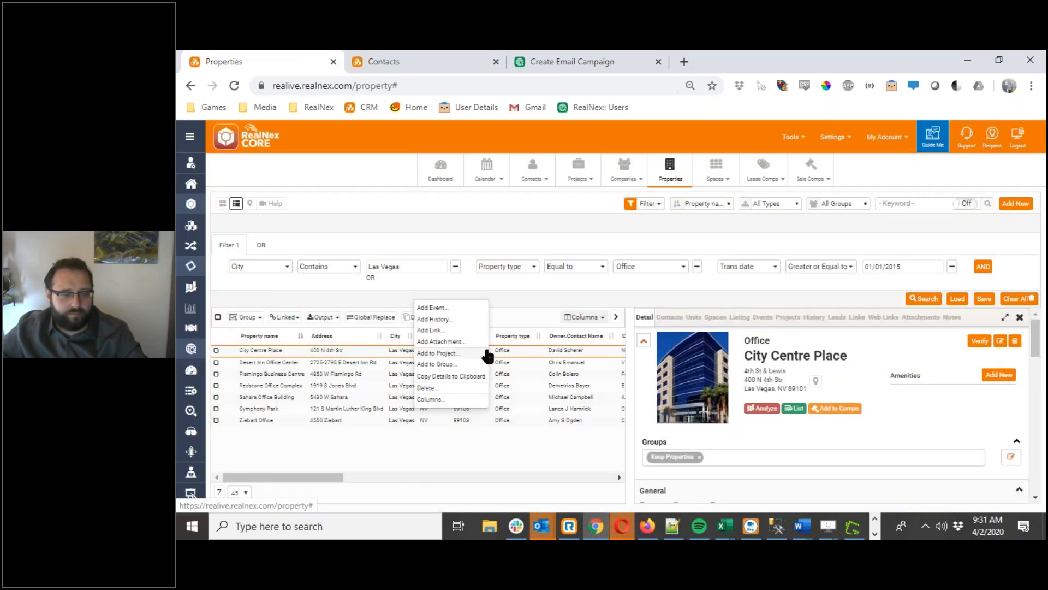
pyautogui.click(410, 59)
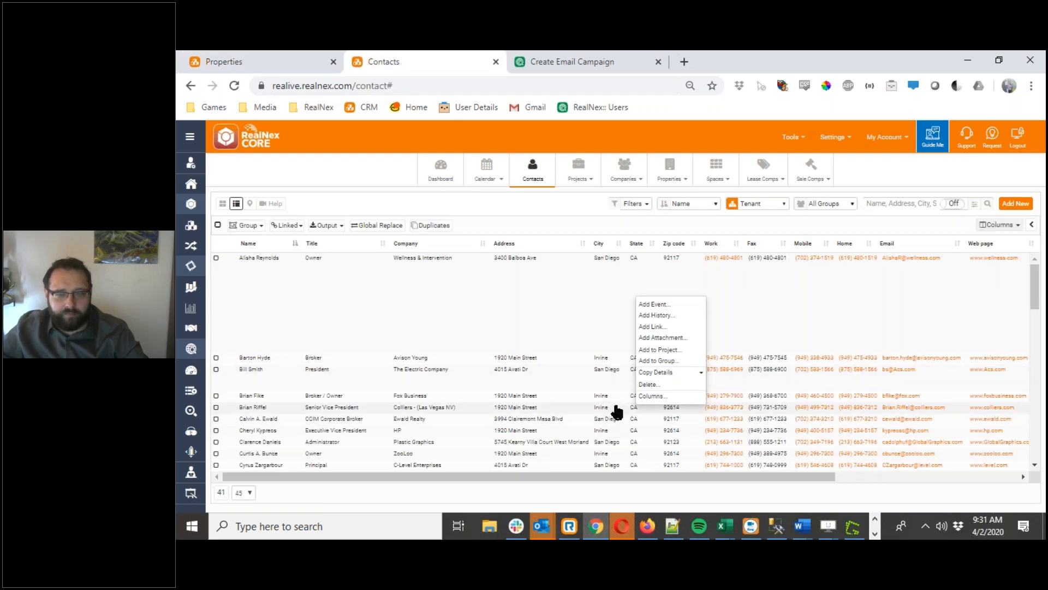
pyautogui.rightClick(606, 300)
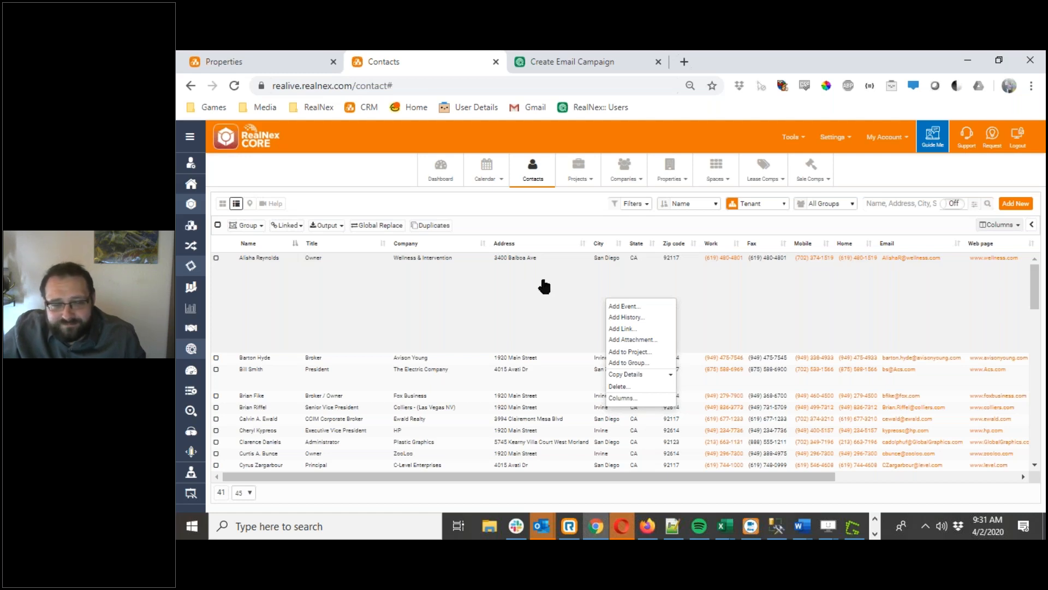
pyautogui.rightClick(544, 281)
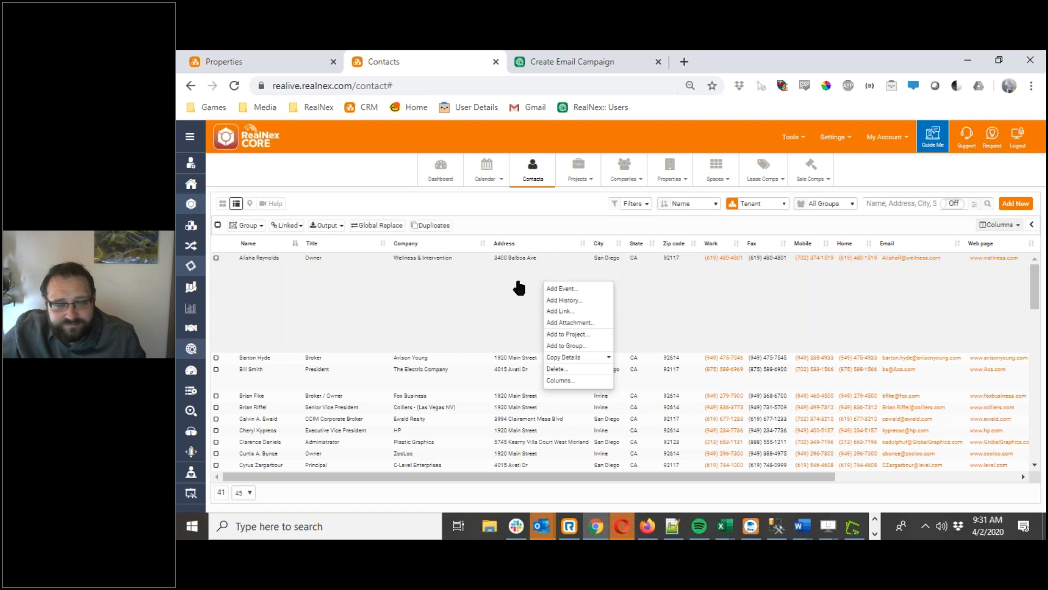
# Step: View the first contact's full record, close it, and show the detail pane beside the contact list
pyautogui.doubleClick(704, 317)
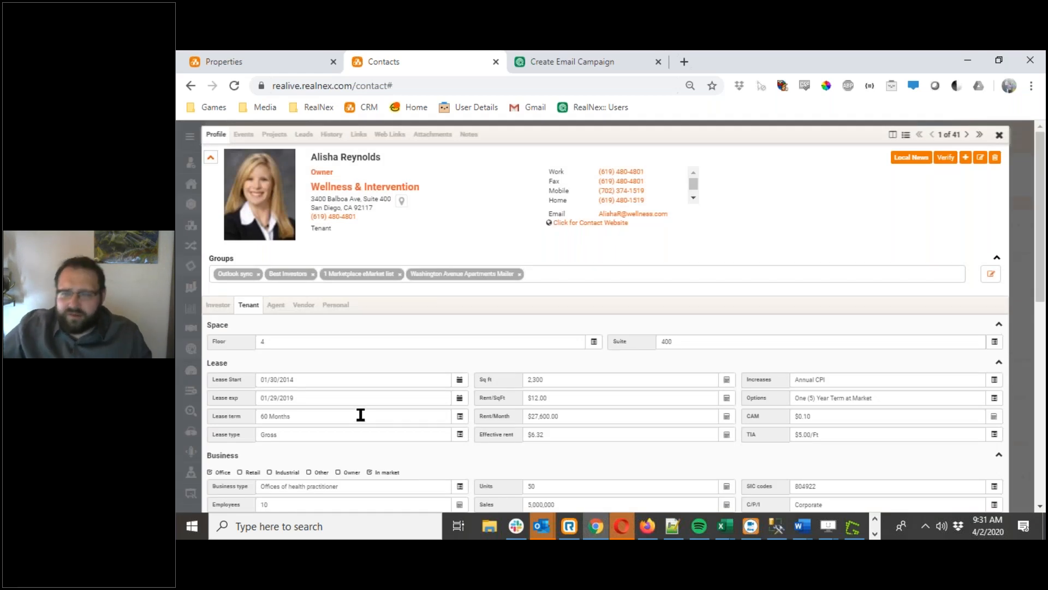
pyautogui.click(999, 136)
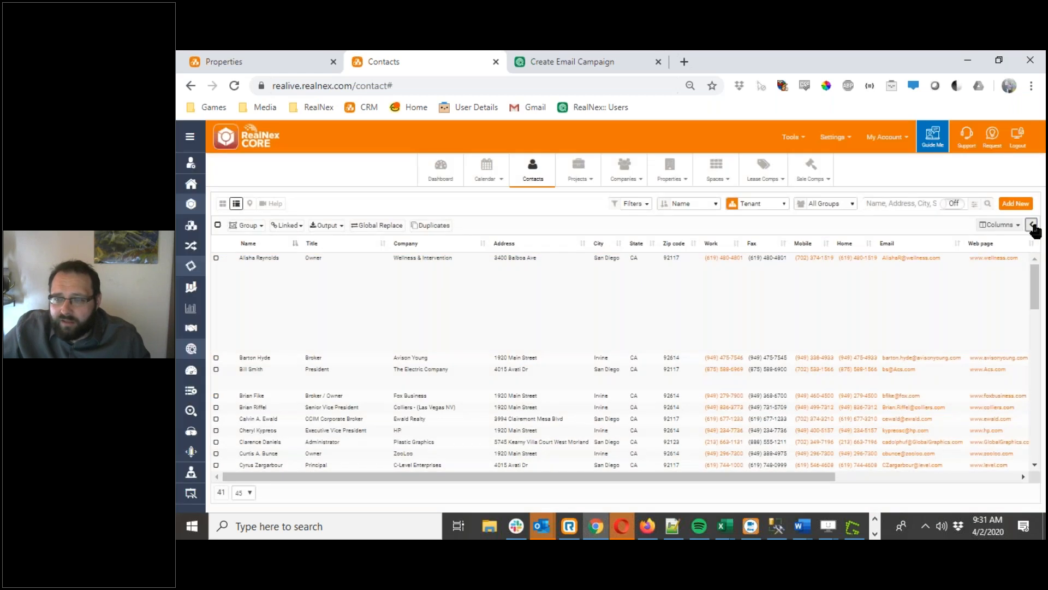
pyautogui.click(1032, 224)
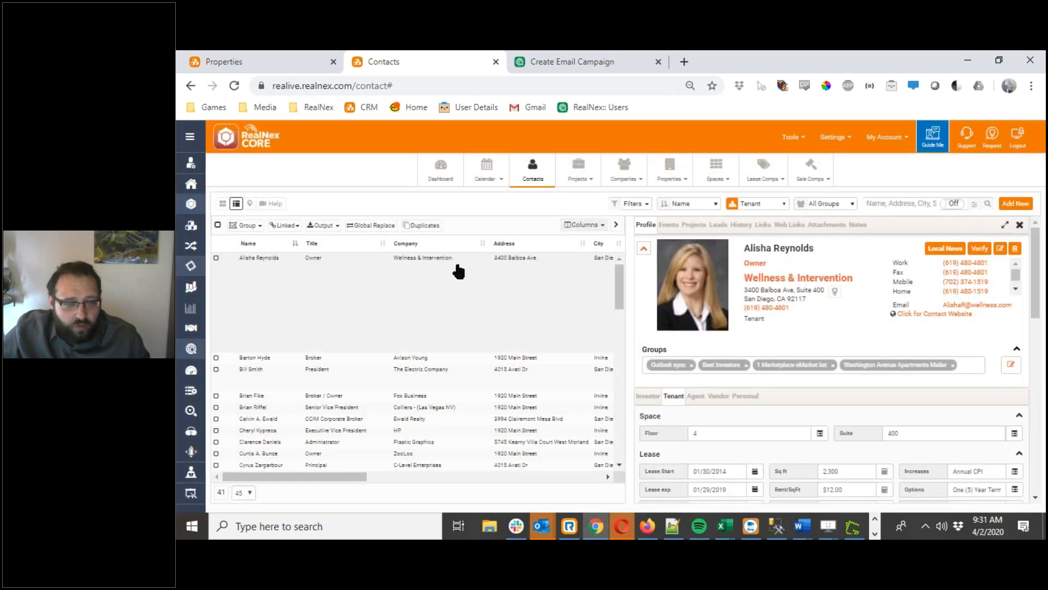
# Step: Select the West Coast Title president's contact and examine the lease, business and requirements fields in the tenant details
pyautogui.scroll(-5, 461, 363)
pyautogui.click(316, 340)
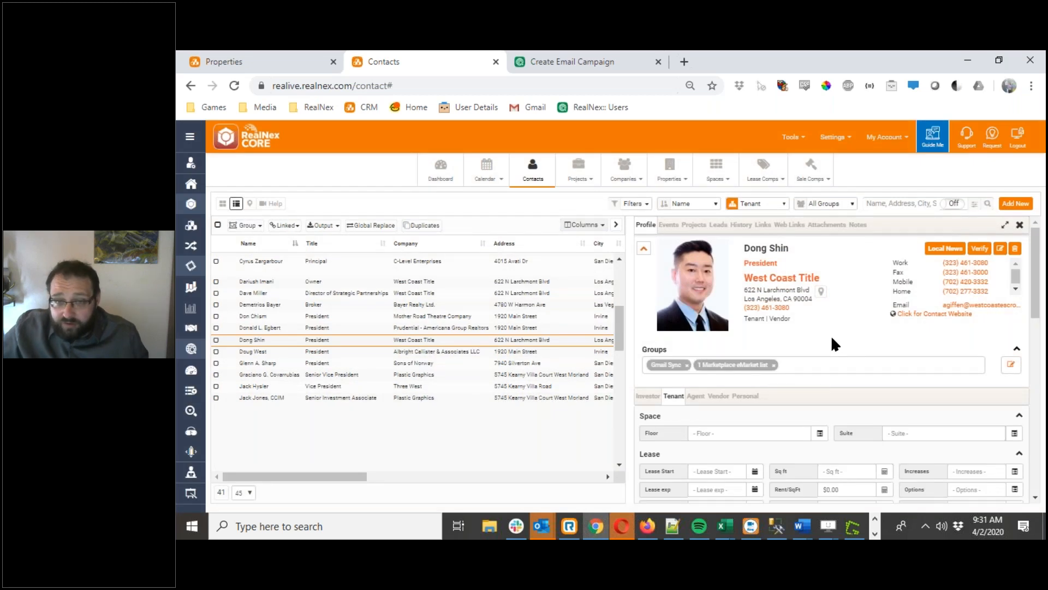
pyautogui.scroll(-3, 814, 360)
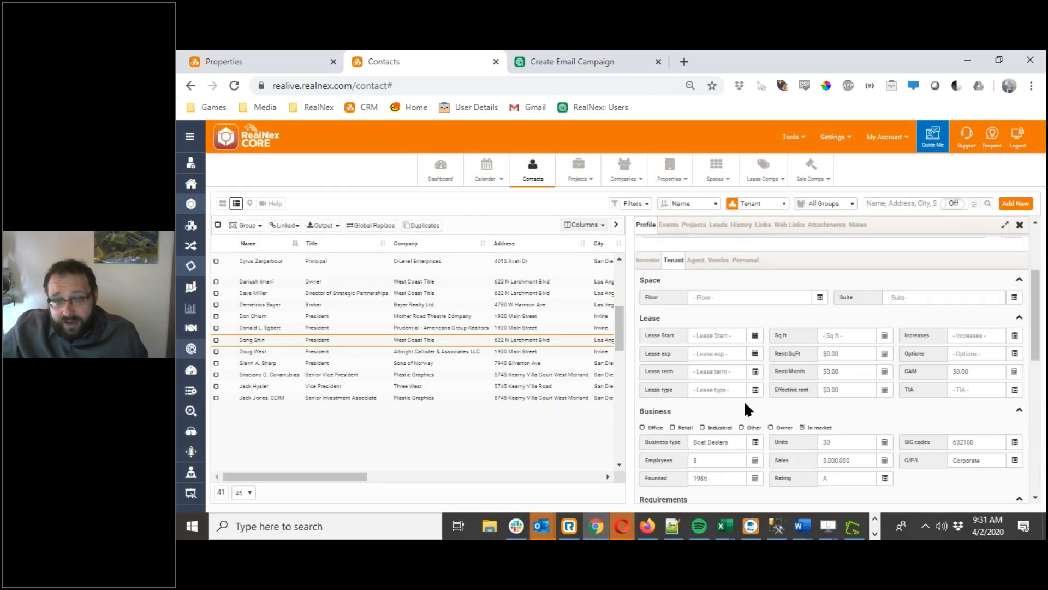
pyautogui.scroll(-4, 743, 400)
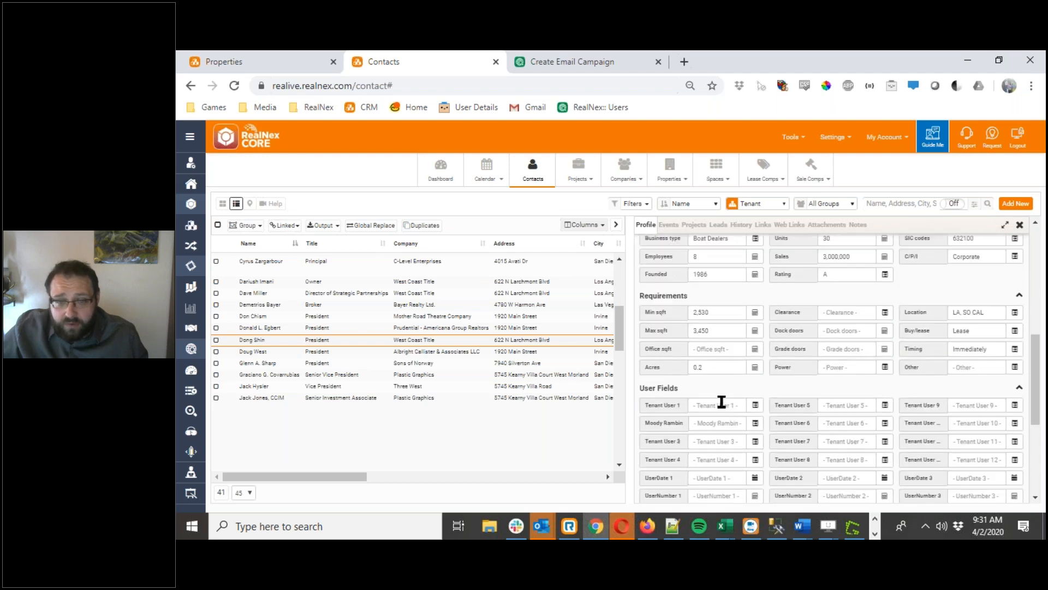
pyautogui.click(709, 351)
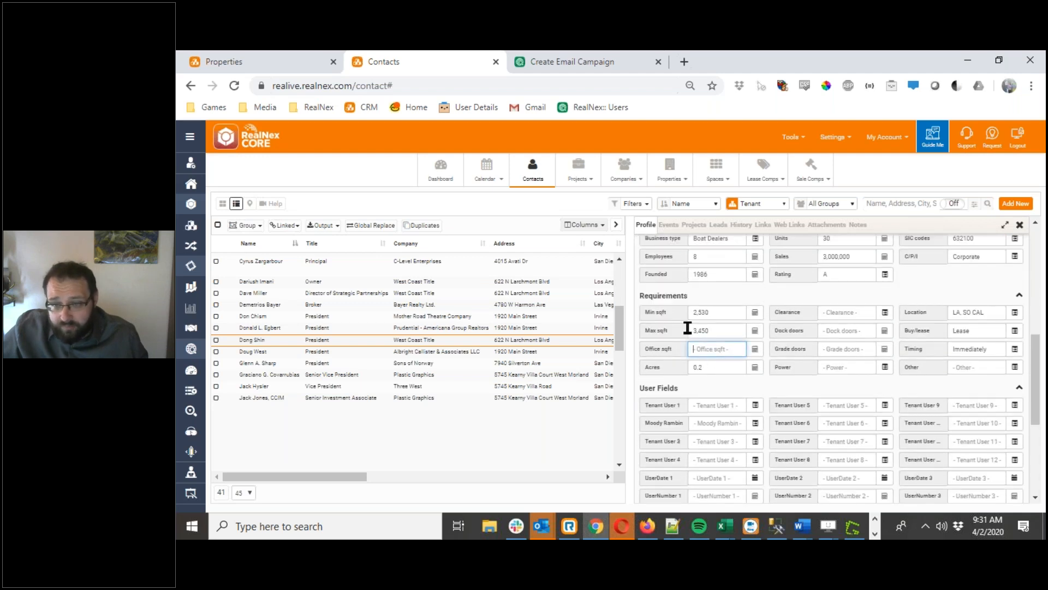
pyautogui.scroll(1, 728, 363)
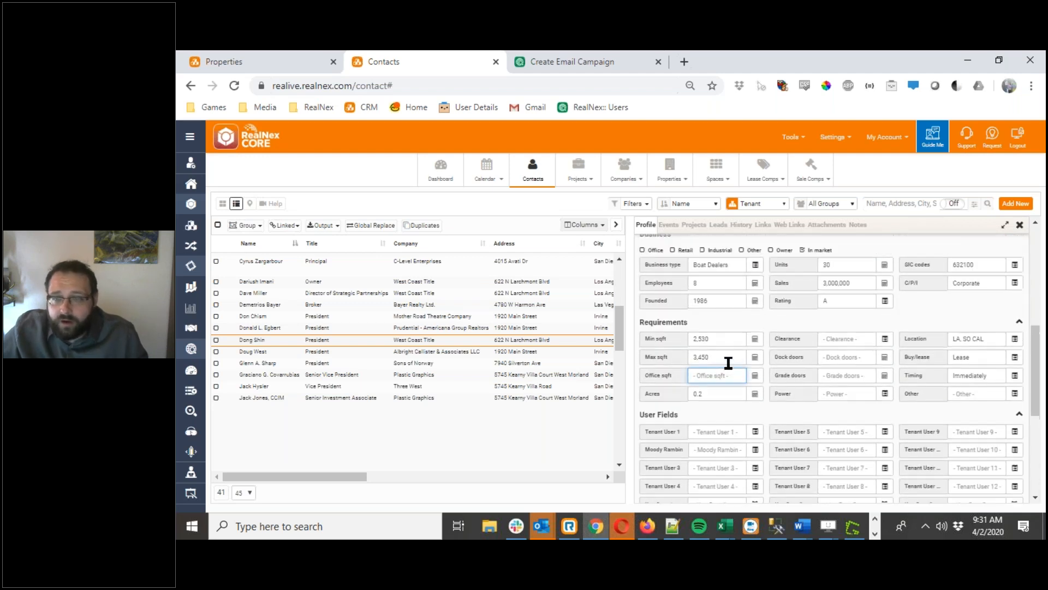
pyautogui.scroll(4, 728, 363)
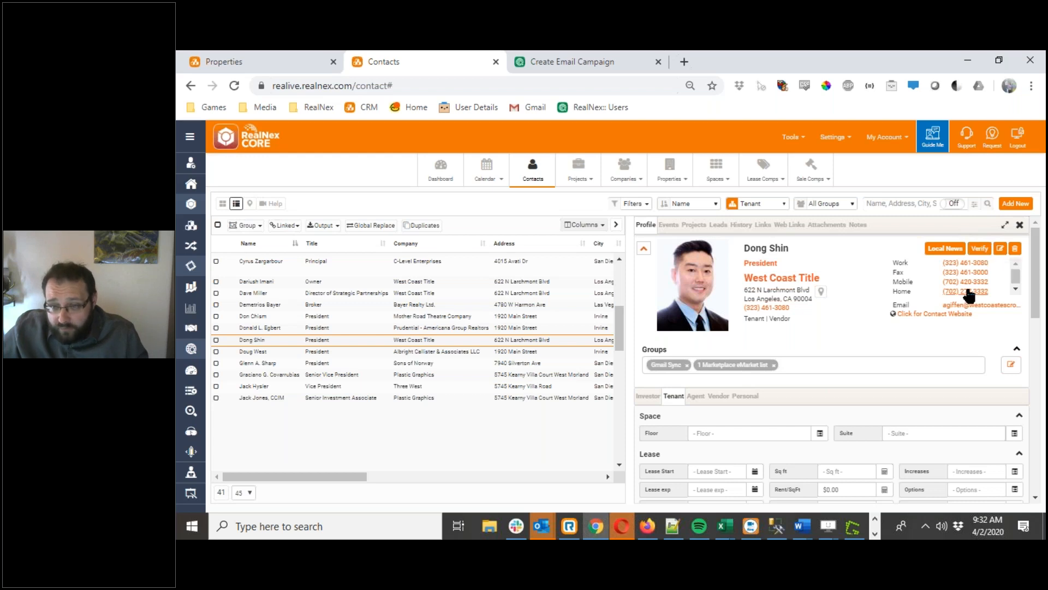
# Step: Mark the selected contact as verified and check the Date verified entry at the end of the profile
pyautogui.click(979, 249)
pyautogui.scroll(-10, 943, 294)
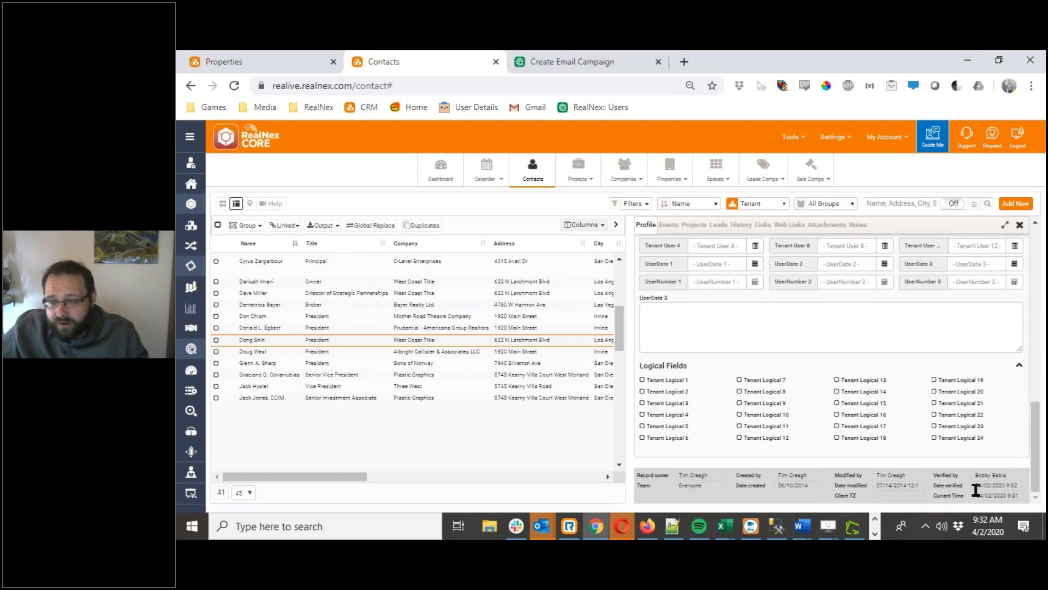
pyautogui.moveTo(978, 486); pyautogui.dragTo(1018, 479)
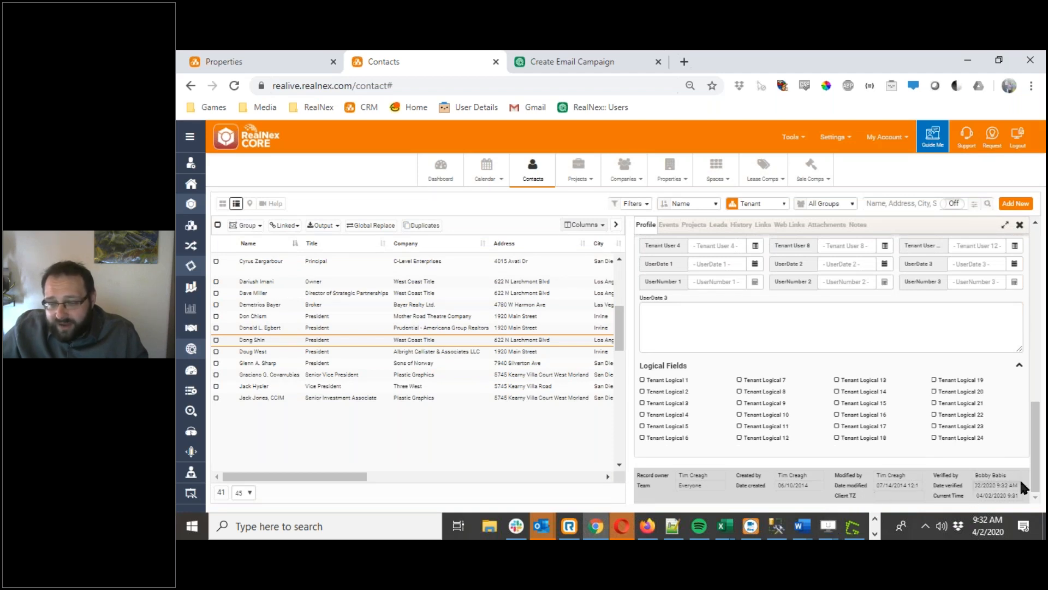
pyautogui.click(934, 486)
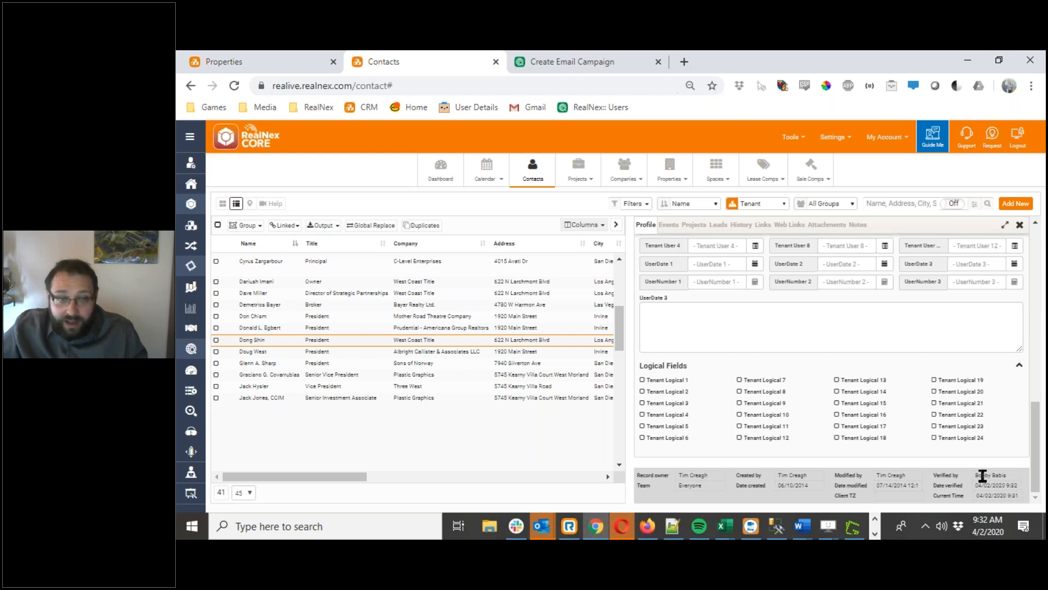
# Step: Add the Date verified field from the Administration group to the contact list's view columns
pyautogui.click(584, 224)
pyautogui.click(566, 243)
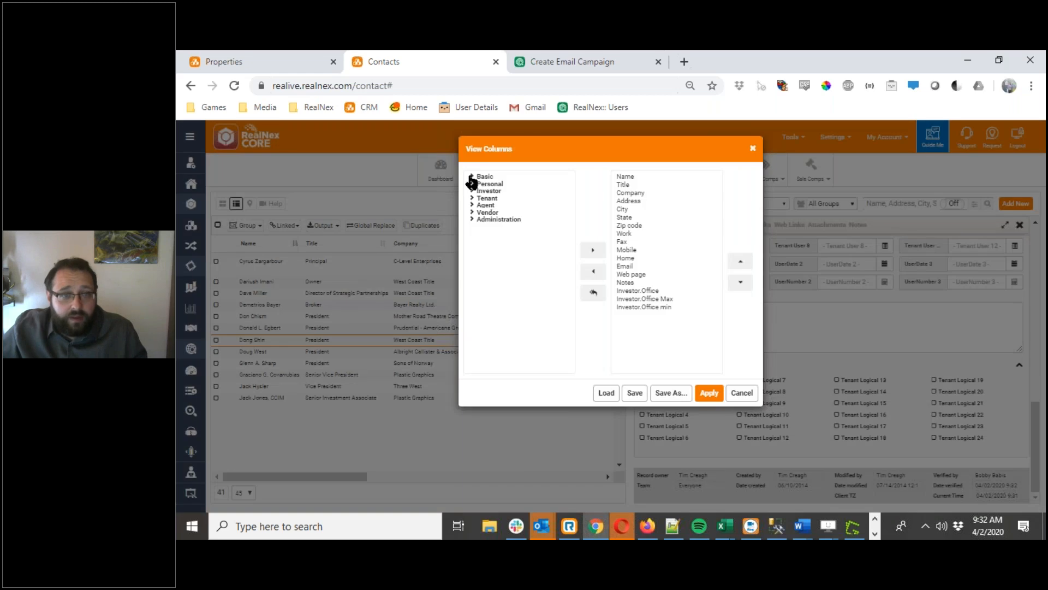
pyautogui.click(472, 176)
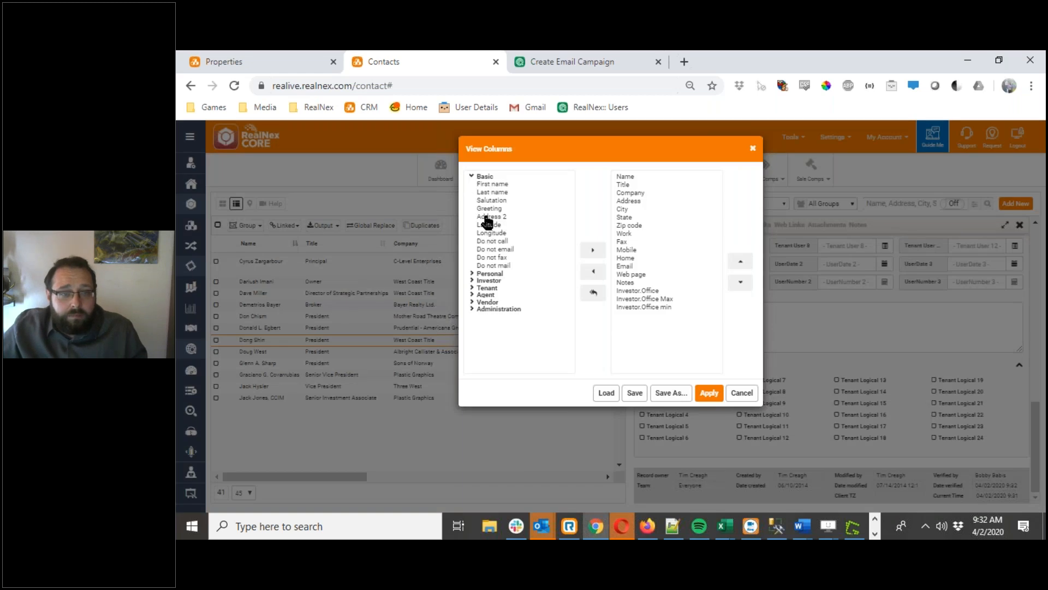
pyautogui.click(471, 309)
pyautogui.scroll(-1, 512, 356)
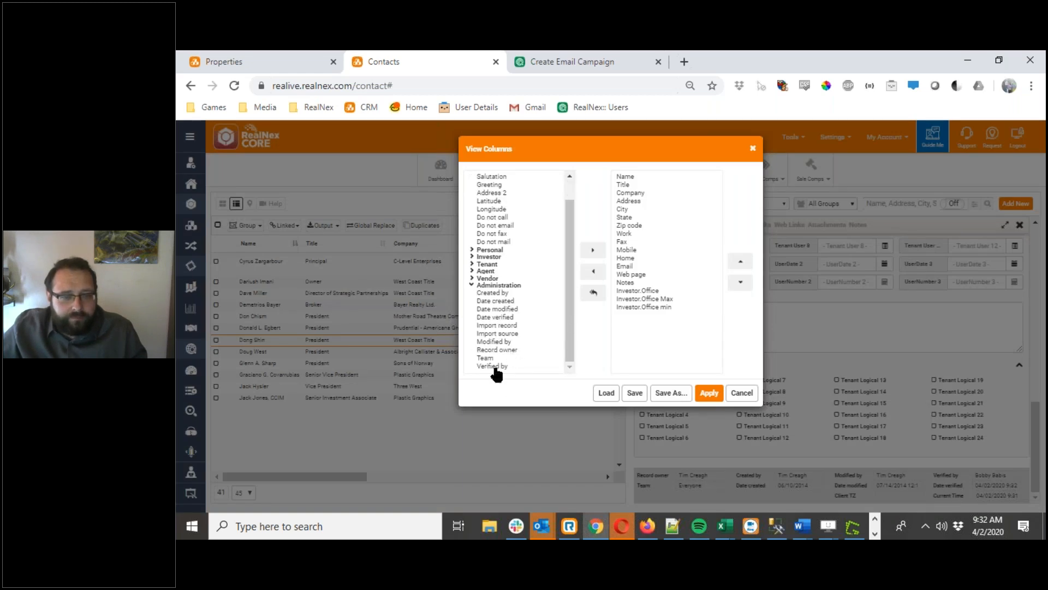
pyautogui.moveTo(506, 322); pyautogui.dragTo(636, 311)
# Step: Move Date verified to the first position in the column order and apply the column layout
pyautogui.doubleClick(741, 261)
pyautogui.tripleClick(740, 261)
pyautogui.doubleClick(740, 261)
pyautogui.doubleClick(741, 261)
pyautogui.doubleClick(741, 261)
pyautogui.doubleClick(740, 261)
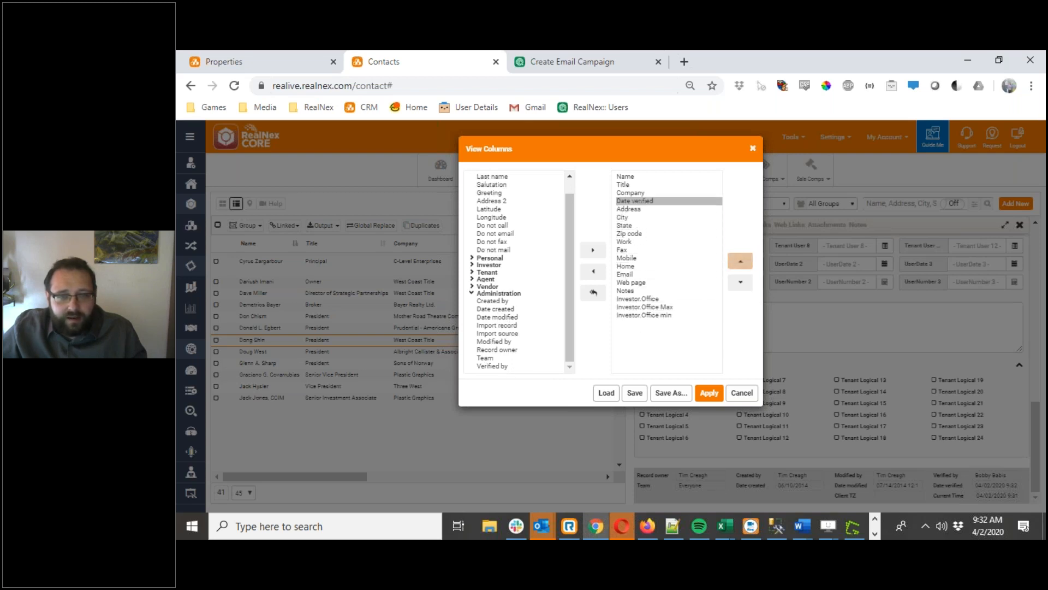
pyautogui.tripleClick(741, 261)
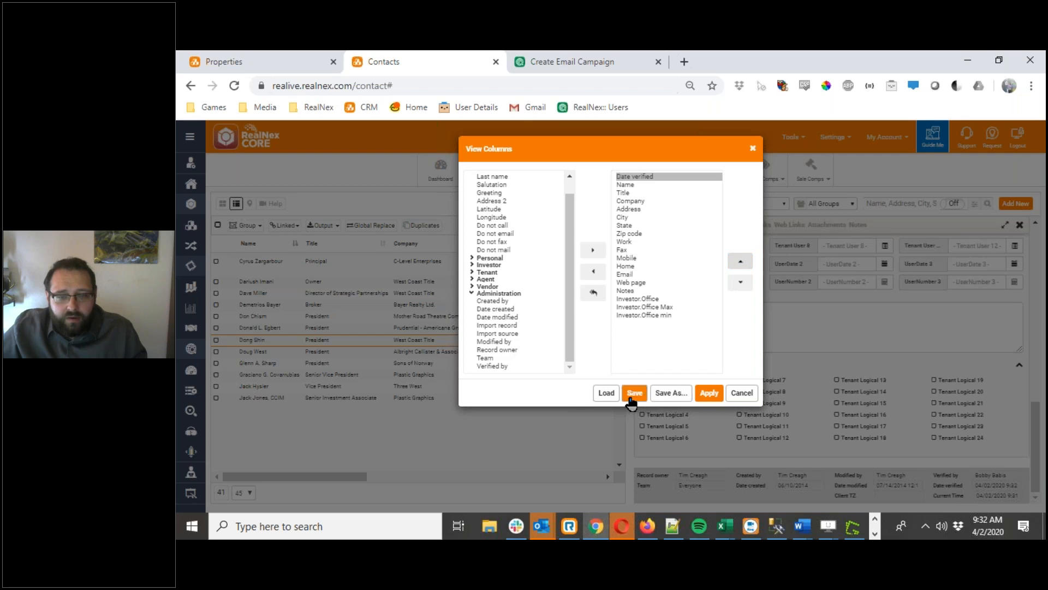
pyautogui.click(708, 393)
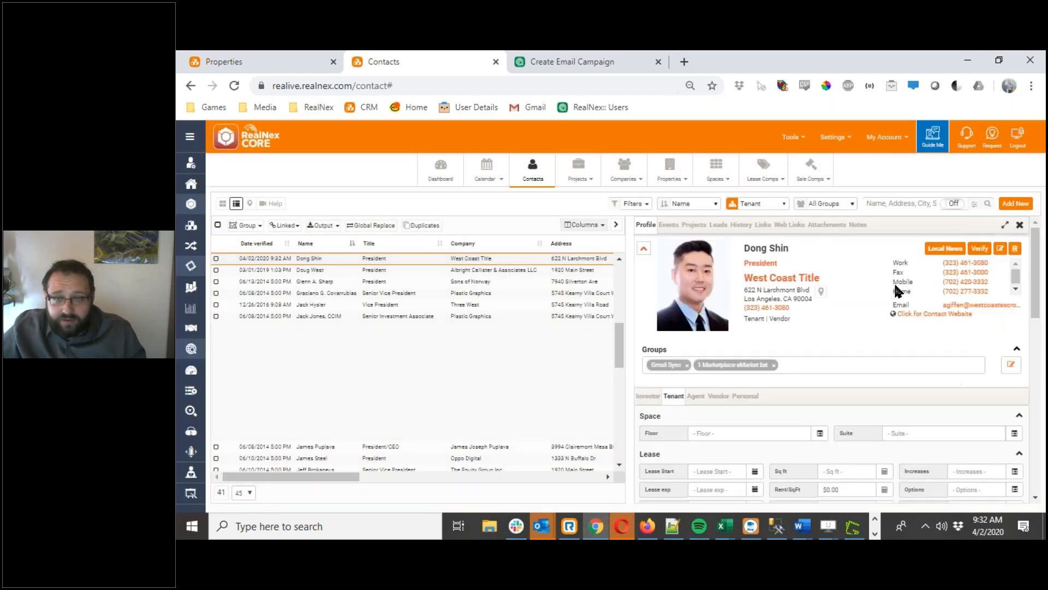
# Step: Select the Sons of Norway president's contact and examine its tenant lease, business and requirements details
pyautogui.click(271, 284)
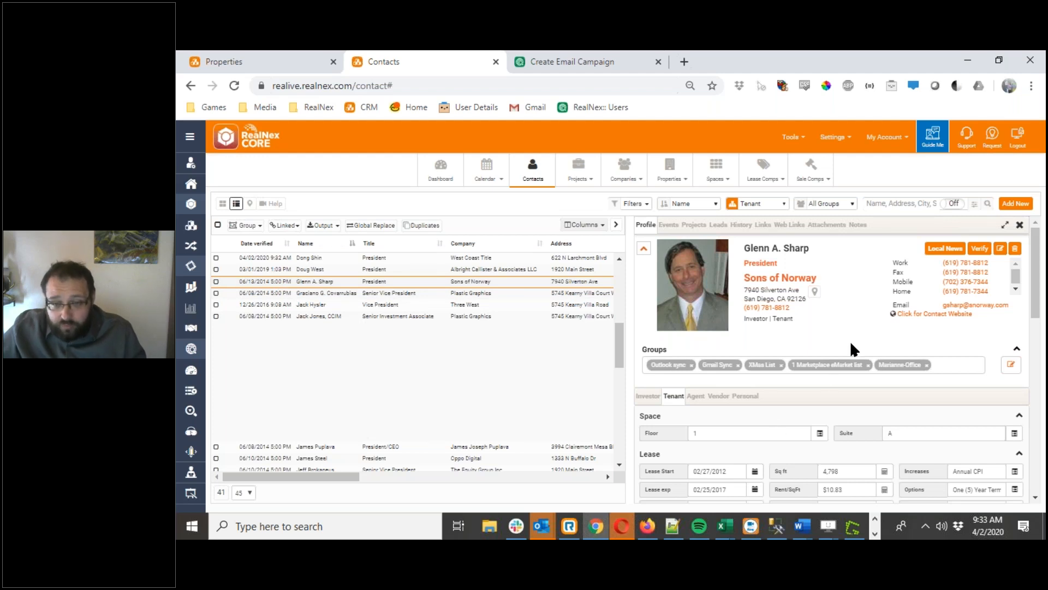
pyautogui.scroll(-3, 804, 404)
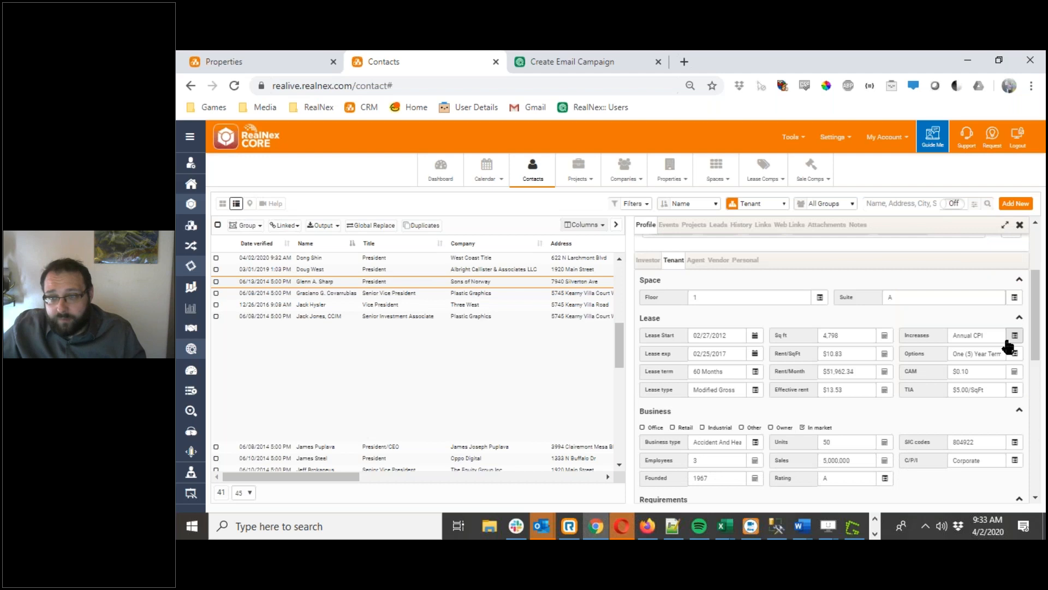
pyautogui.scroll(3, 1006, 344)
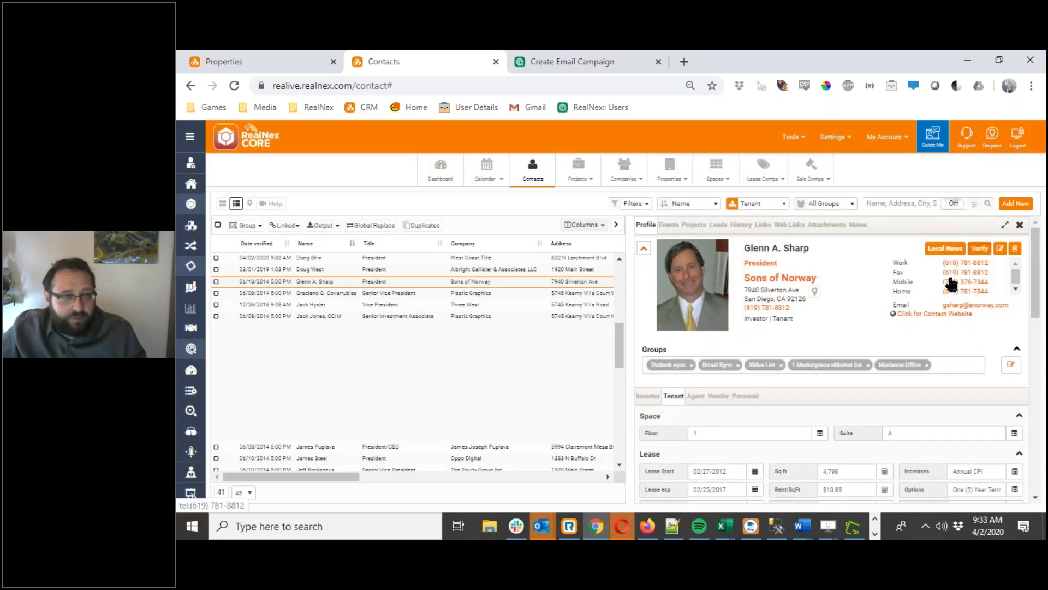
pyautogui.click(295, 293)
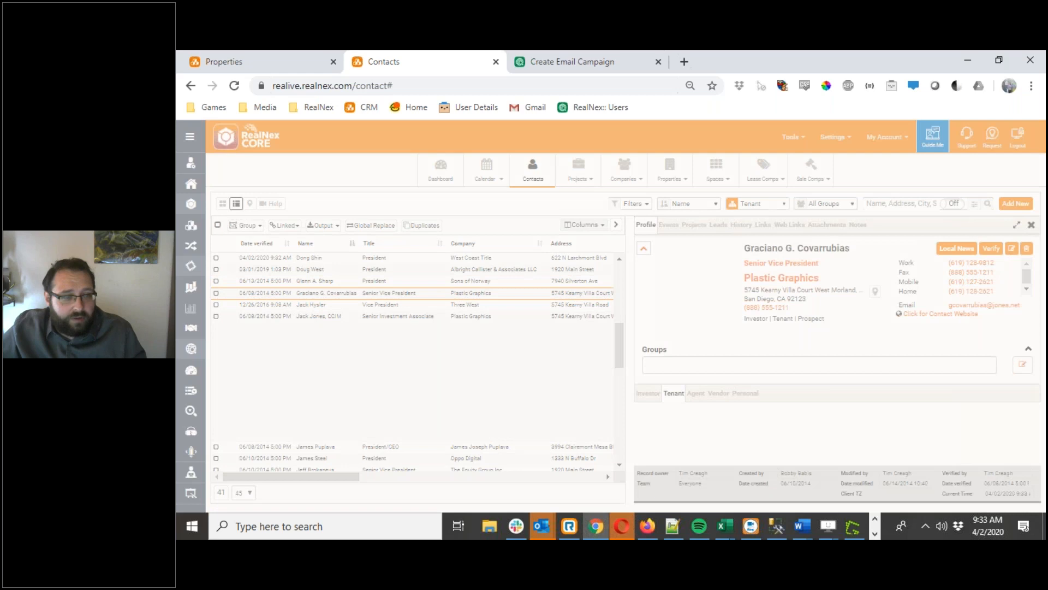
pyautogui.click(304, 282)
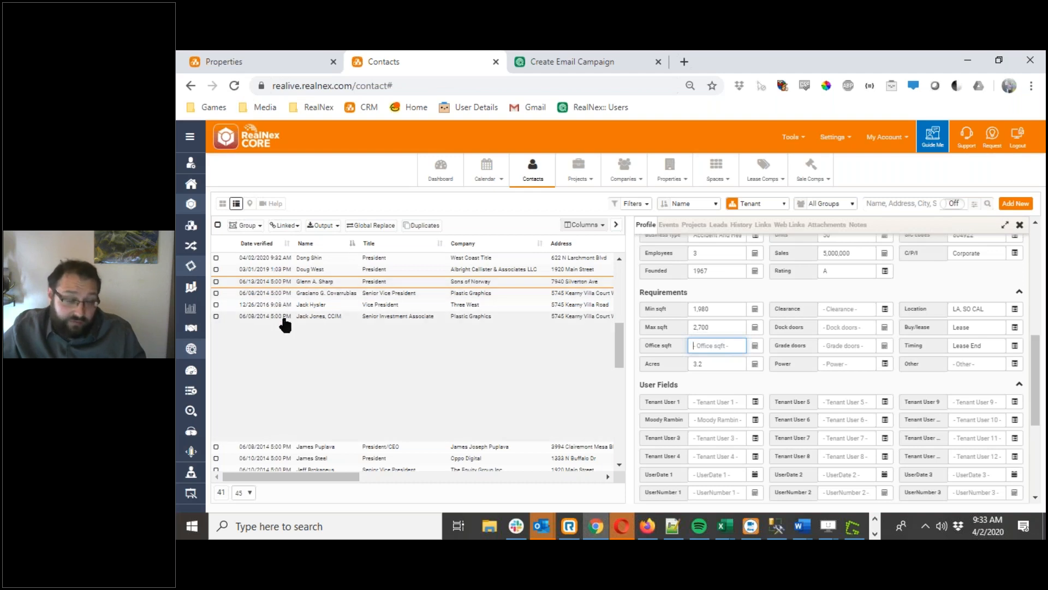
# Step: Mark the Sons of Norway contact as verified and check the Date verified entry at the end of the profile
pyautogui.scroll(8, 921, 421)
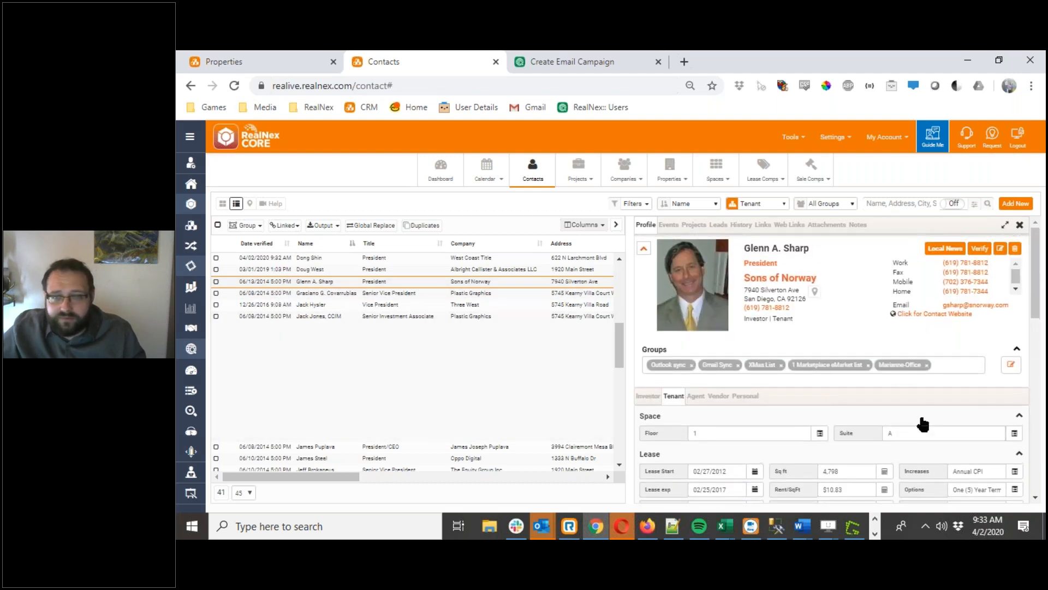
pyautogui.scroll(-10, 932, 404)
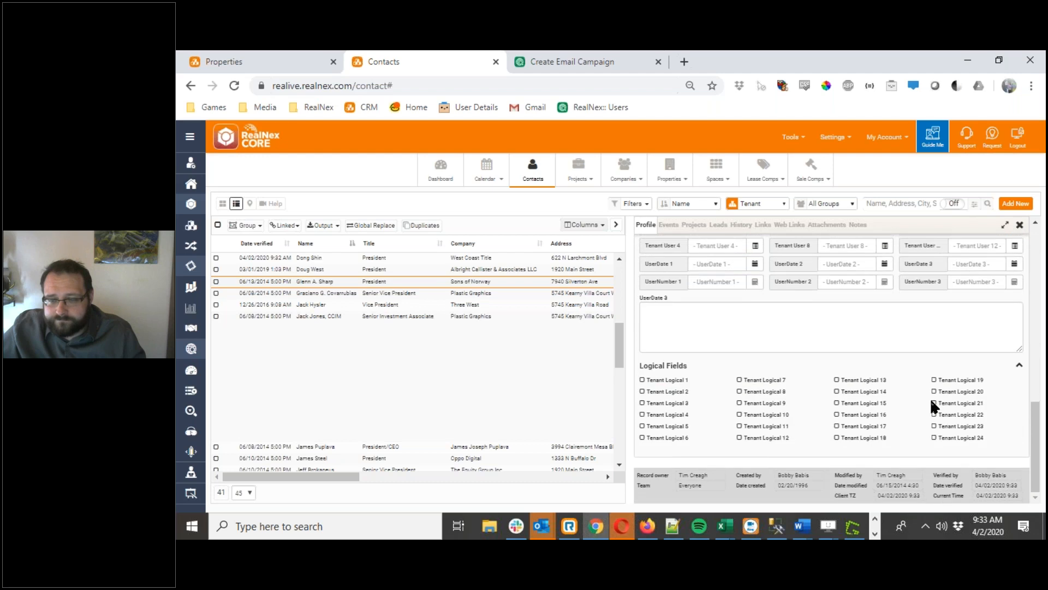
pyautogui.scroll(10, 932, 402)
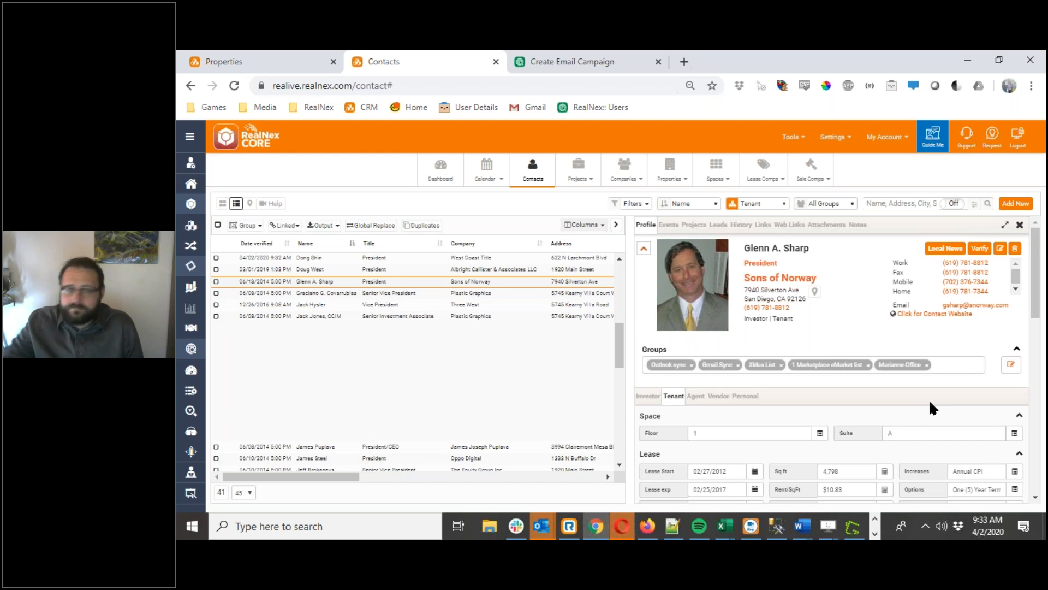
# Step: Inspect the Business type field's definition and its Must Use Popup Table option without saving, and look over the remaining tenant fields
pyautogui.scroll(-4, 749, 382)
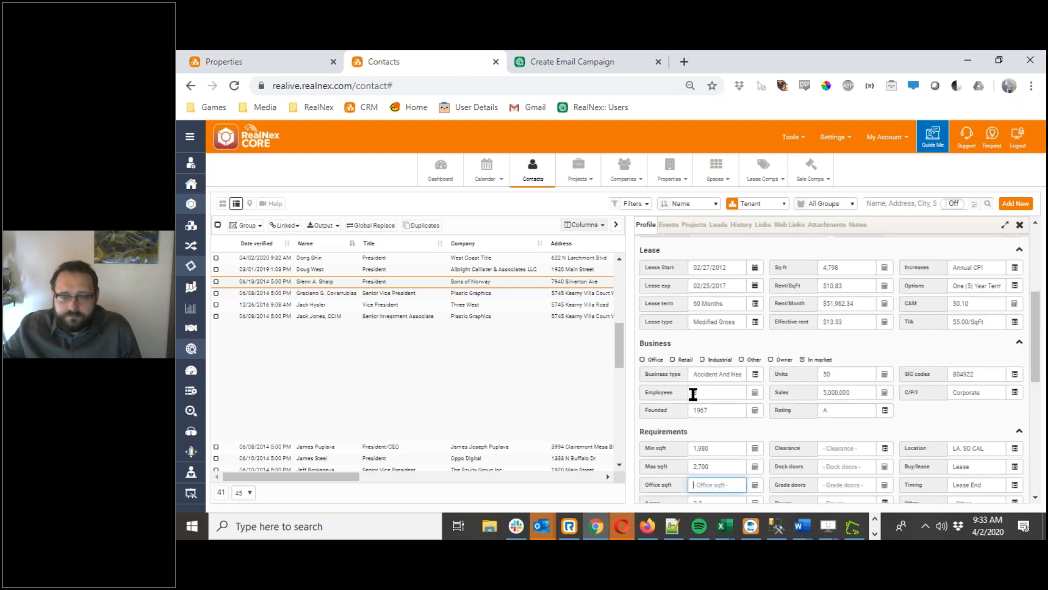
pyautogui.click(703, 376)
pyautogui.doubleClick(667, 374)
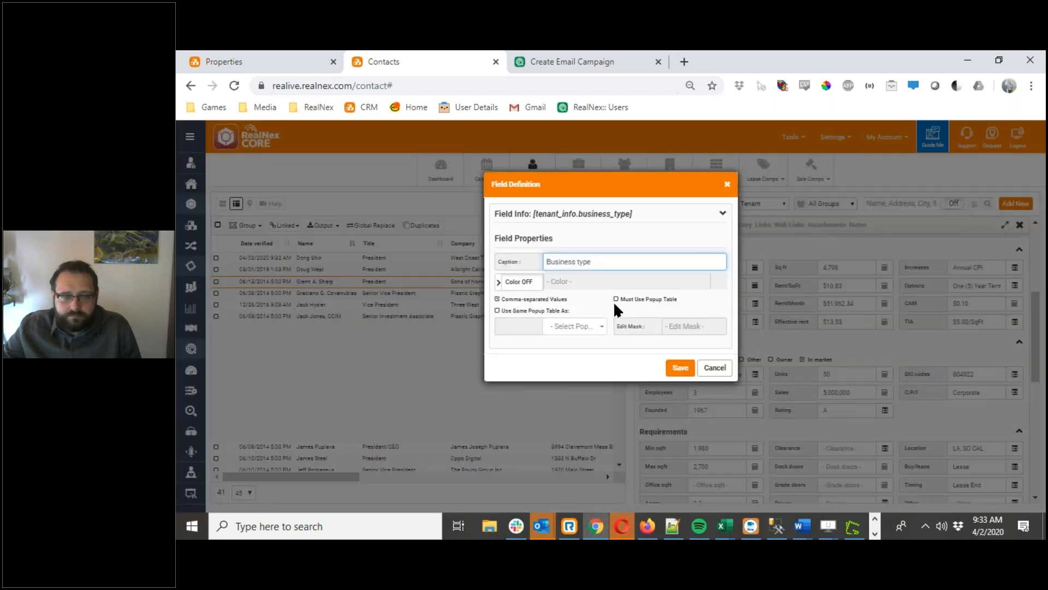
pyautogui.click(616, 300)
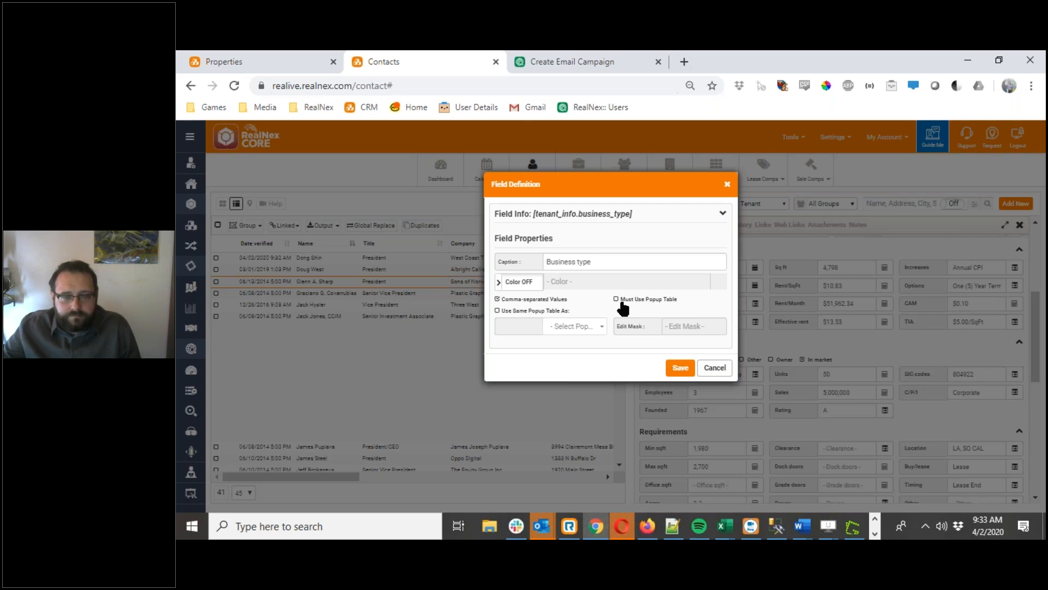
pyautogui.click(715, 367)
pyautogui.scroll(4, 675, 312)
pyautogui.scroll(-8, 674, 311)
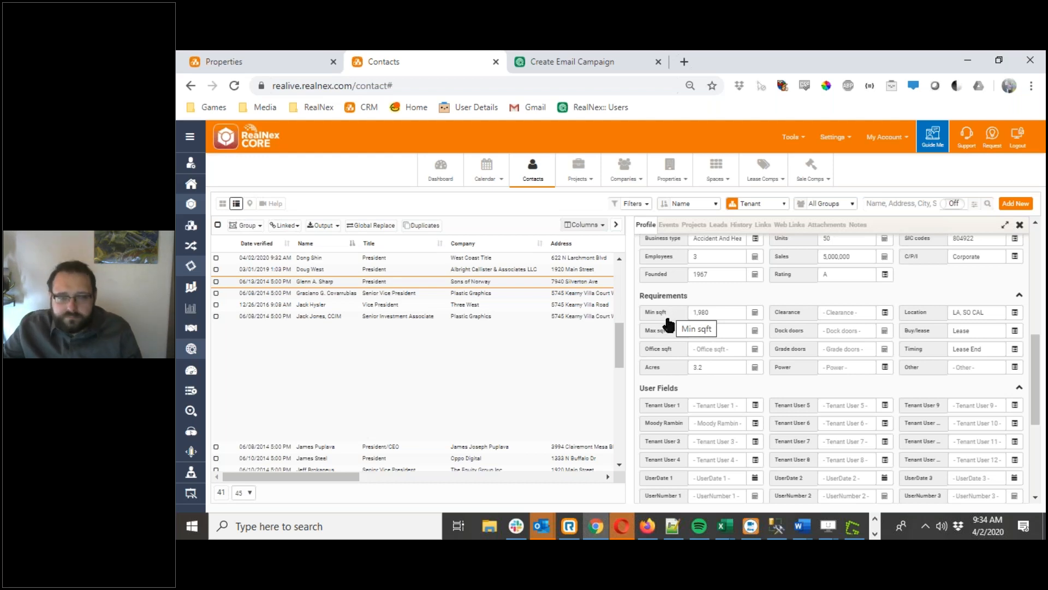
pyautogui.scroll(5, 669, 325)
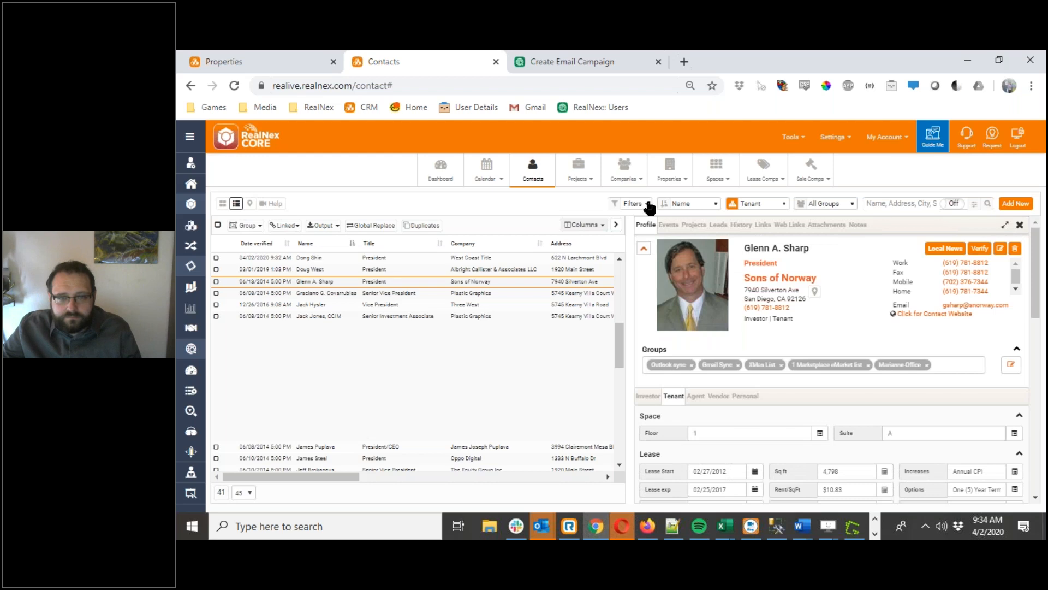
# Step: Create a contact filter on the Tenant field Lease exp with the condition Is Empty
pyautogui.click(650, 205)
pyautogui.click(646, 216)
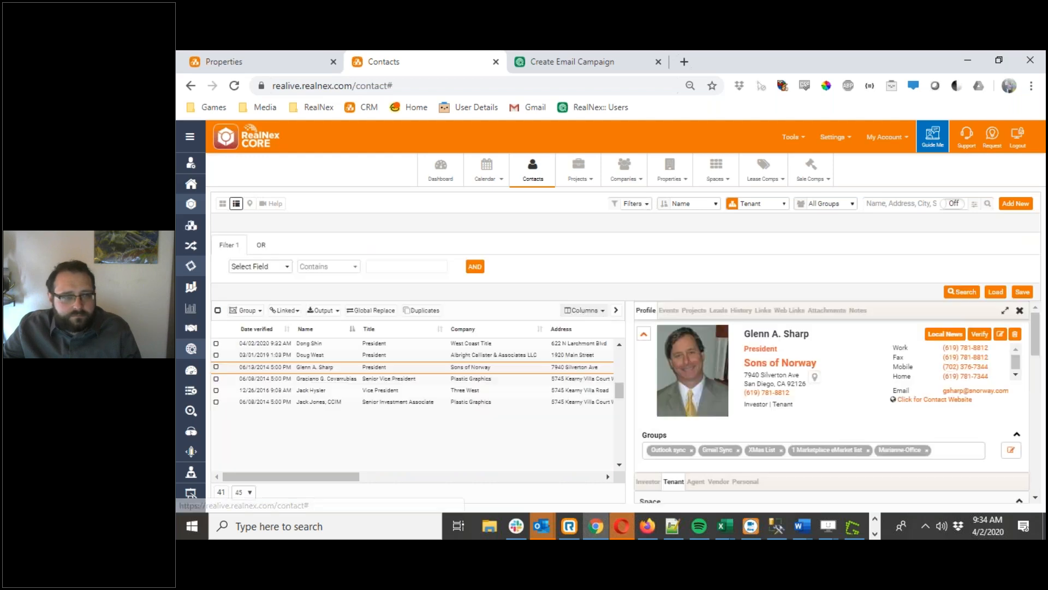
pyautogui.click(238, 266)
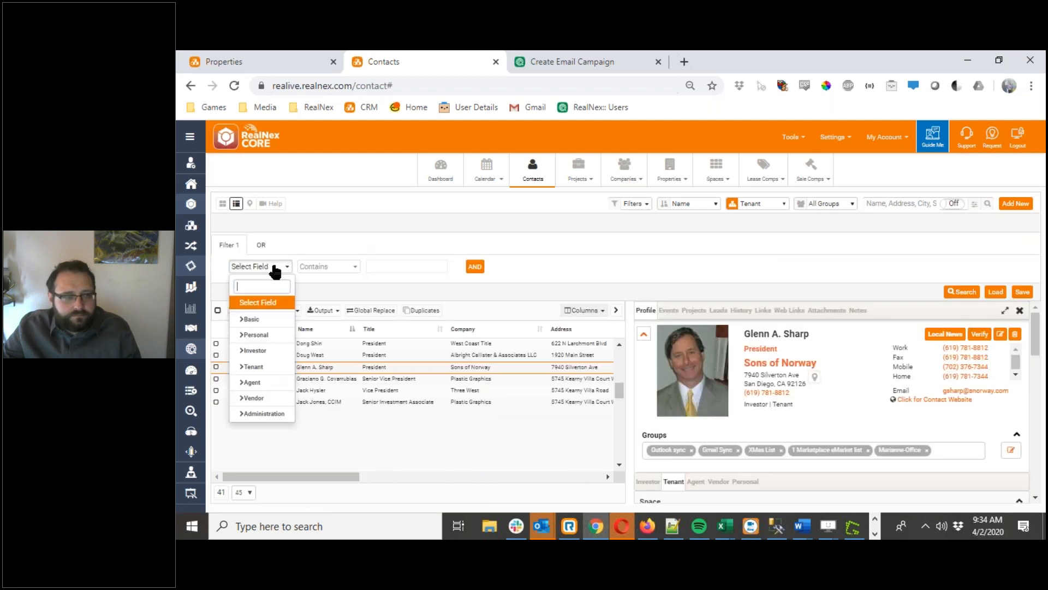
pyautogui.click(258, 367)
pyautogui.scroll(-4, 264, 429)
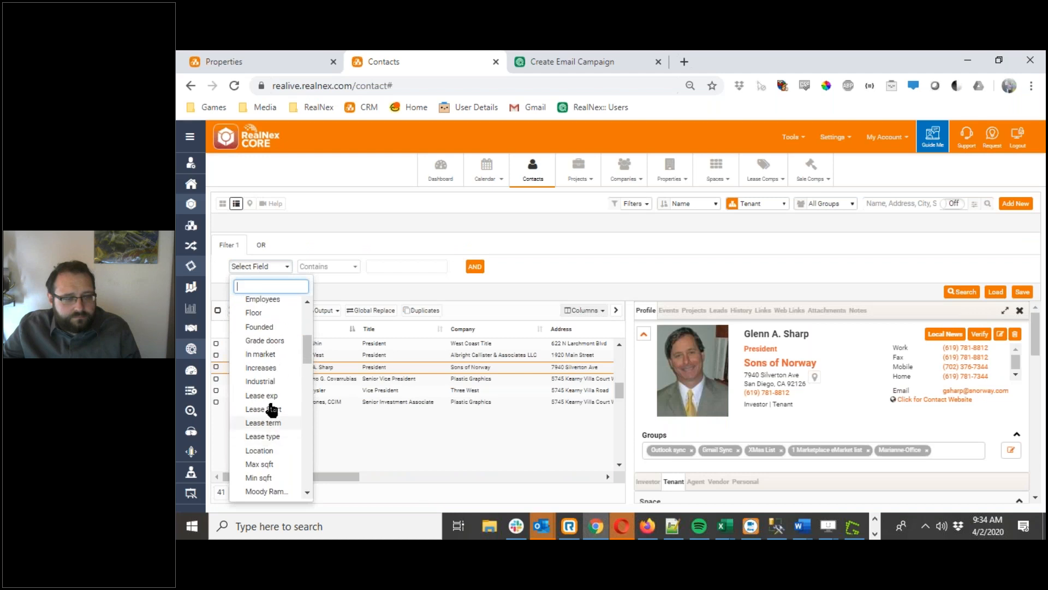
pyautogui.click(273, 397)
pyautogui.click(344, 267)
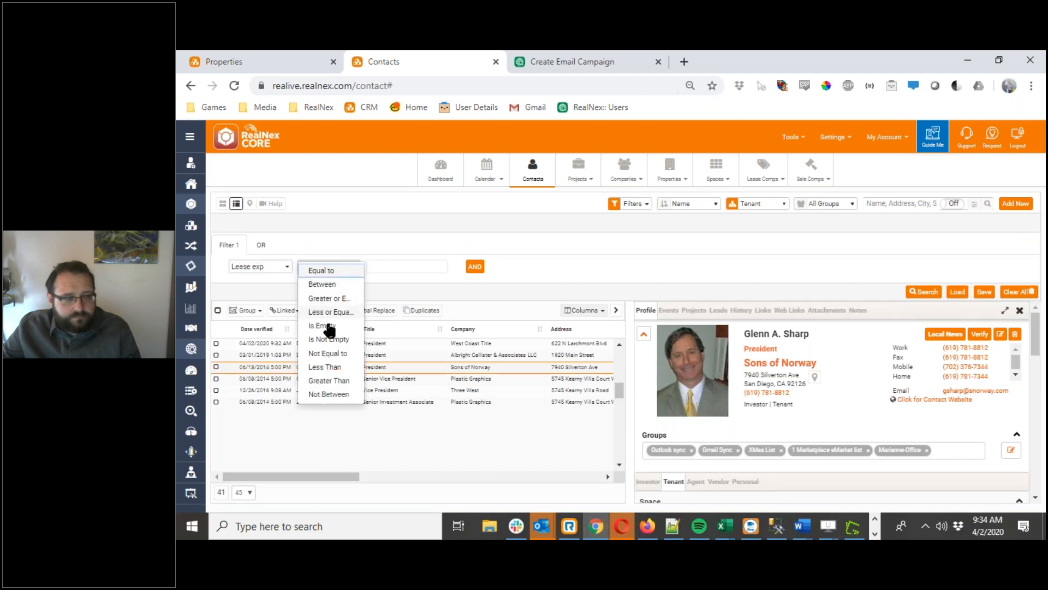
pyautogui.click(326, 326)
# Step: Add an alternative OR filter based on the Tenant field Lease Start
pyautogui.click(262, 245)
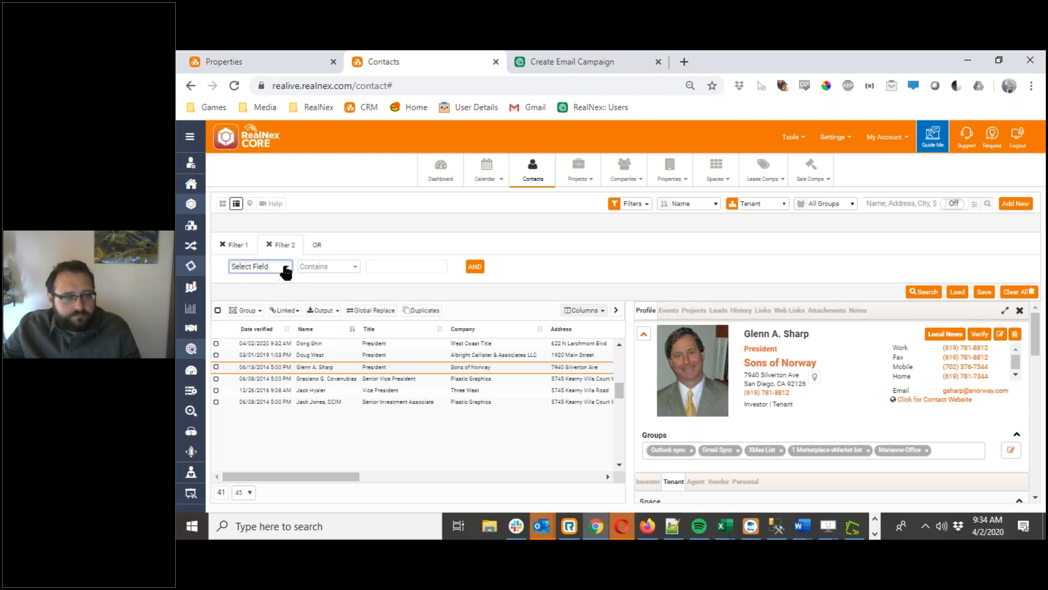
pyautogui.click(285, 269)
pyautogui.click(259, 370)
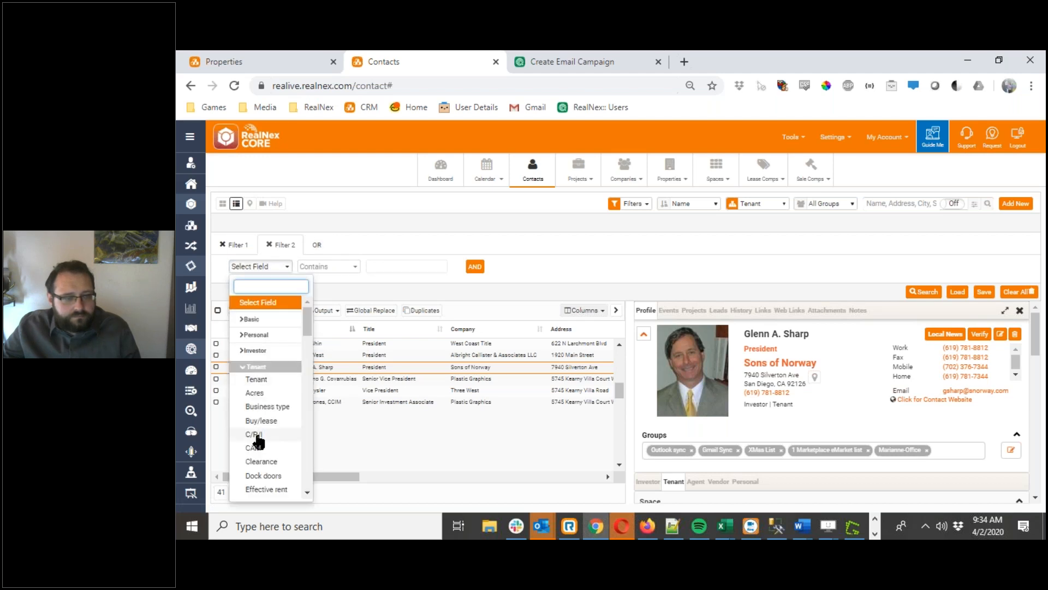
pyautogui.scroll(-5, 260, 440)
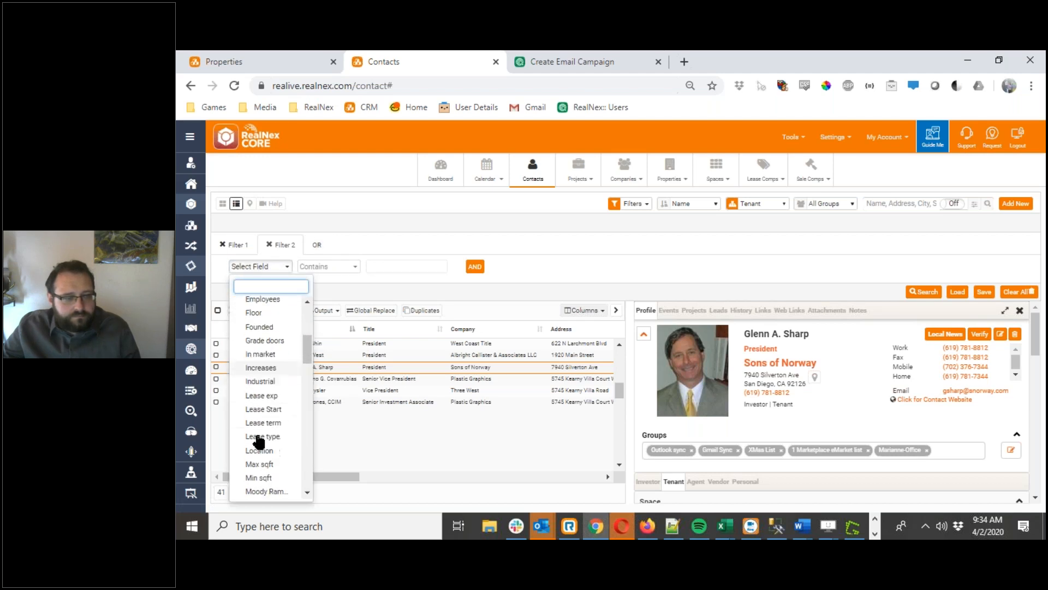
pyautogui.click(271, 409)
# Step: Set the Lease Start filter's condition to Is Not Empty
pyautogui.click(329, 268)
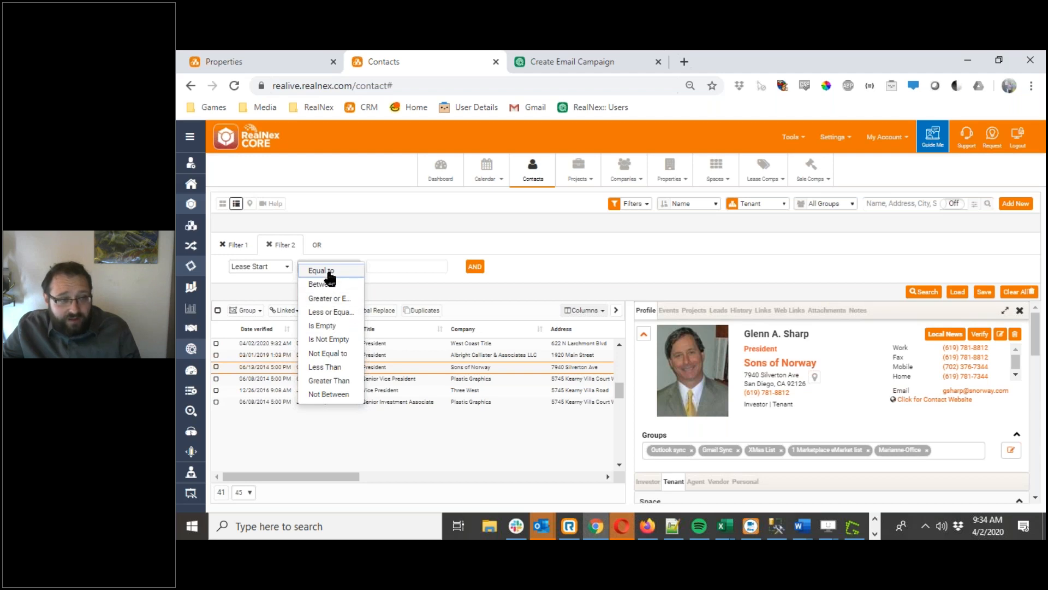
pyautogui.click(326, 347)
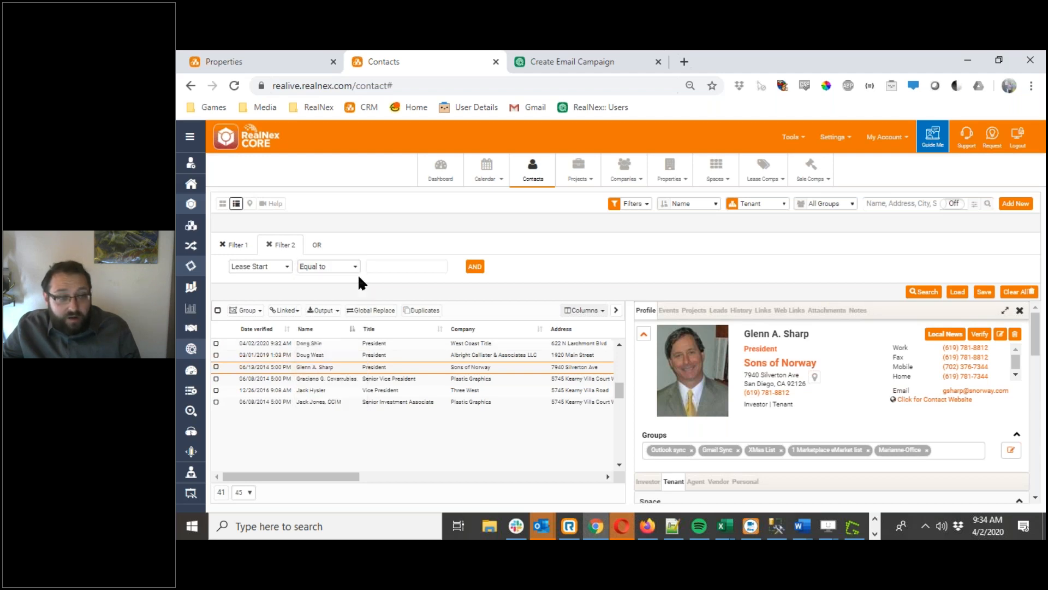
pyautogui.click(347, 267)
pyautogui.click(336, 342)
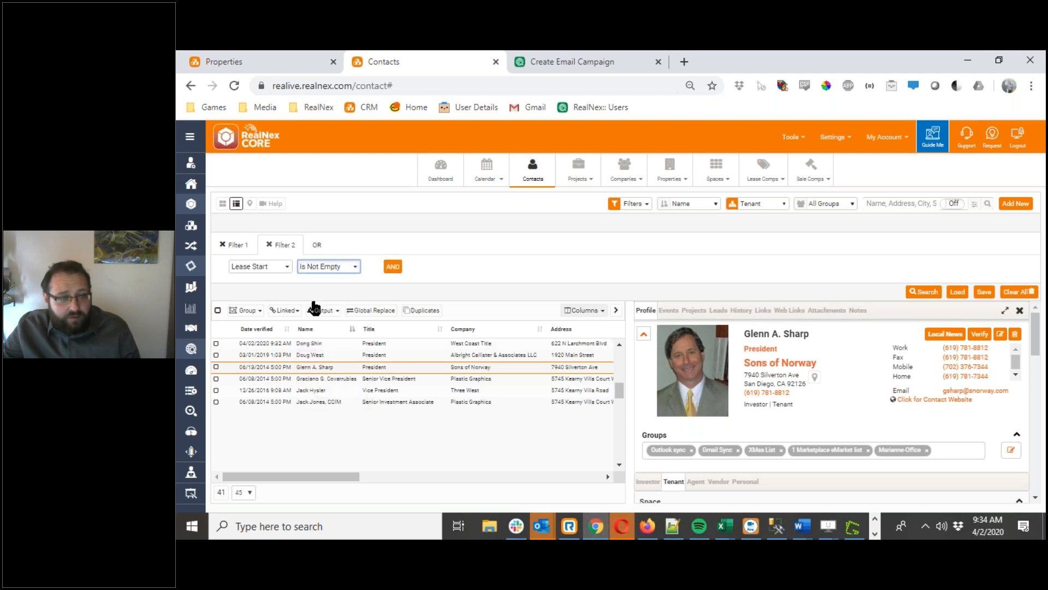
# Step: Review the first filter's condition and set the second filter's Lease Start condition to Is Empty
pyautogui.click(237, 245)
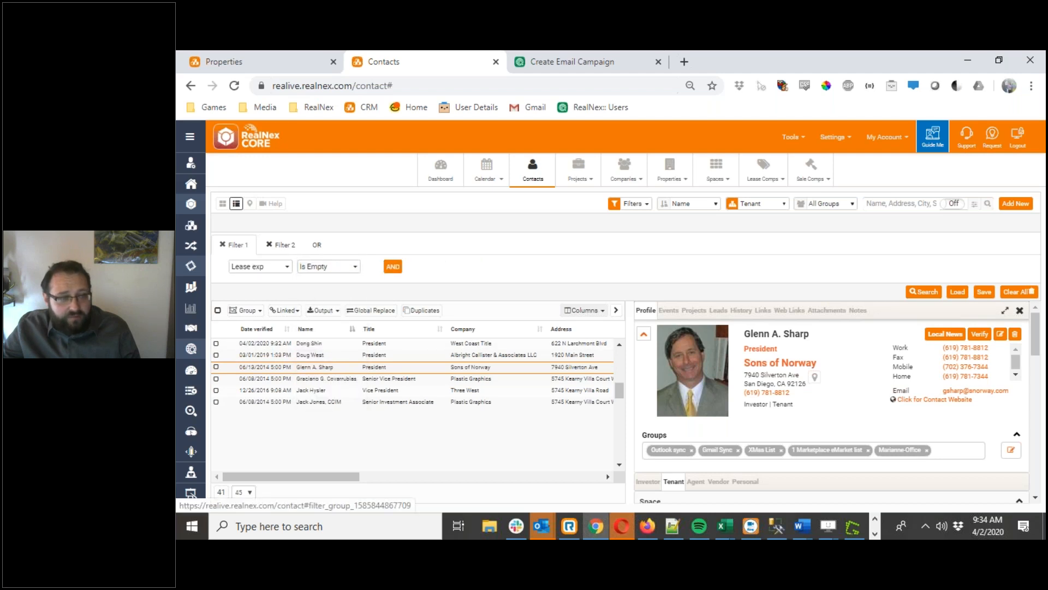
pyautogui.click(280, 247)
pyautogui.click(328, 267)
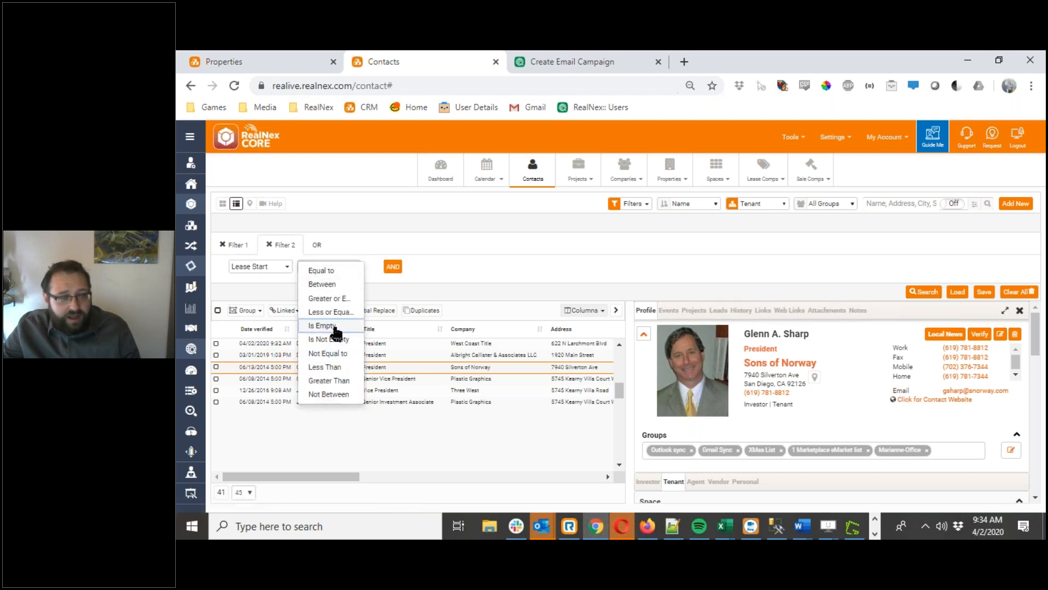
pyautogui.click(334, 331)
# Step: Add an AND condition to the second filter requiring the Tenant field to be Is True, and run the search
pyautogui.click(394, 269)
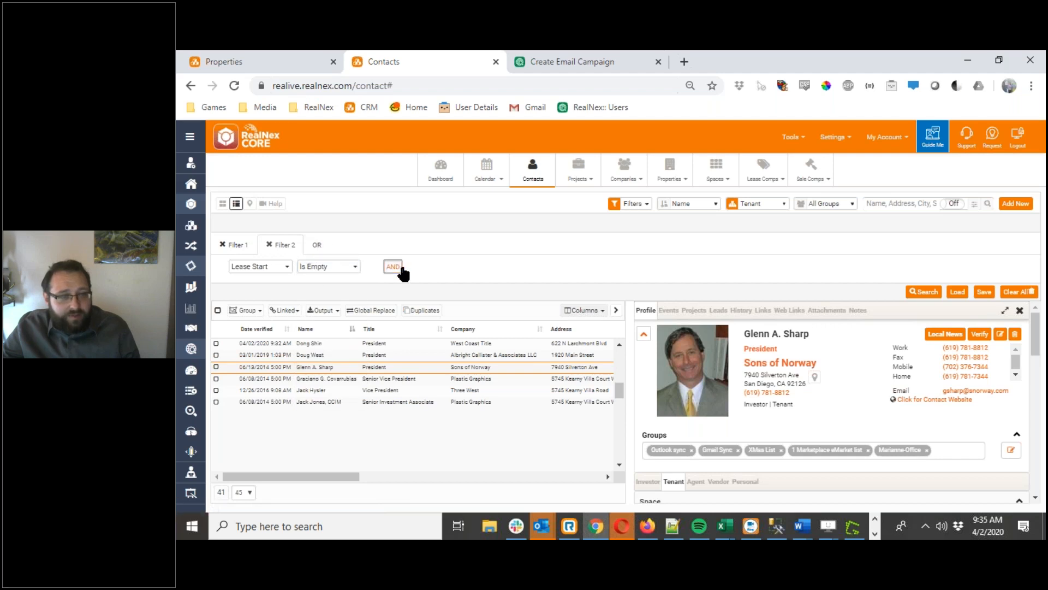
pyautogui.click(411, 268)
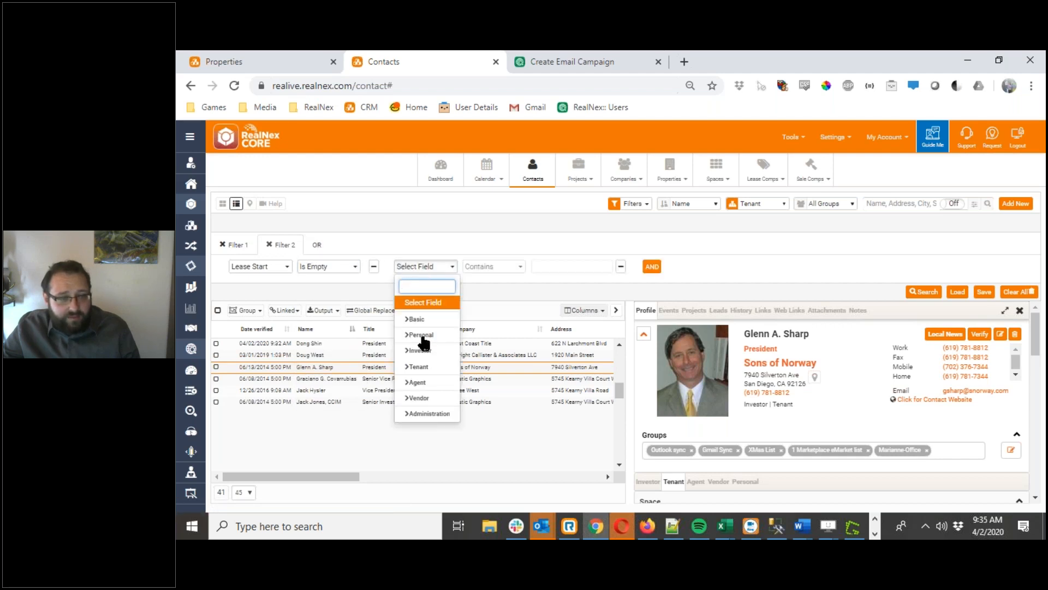
pyautogui.scroll(-3, 428, 466)
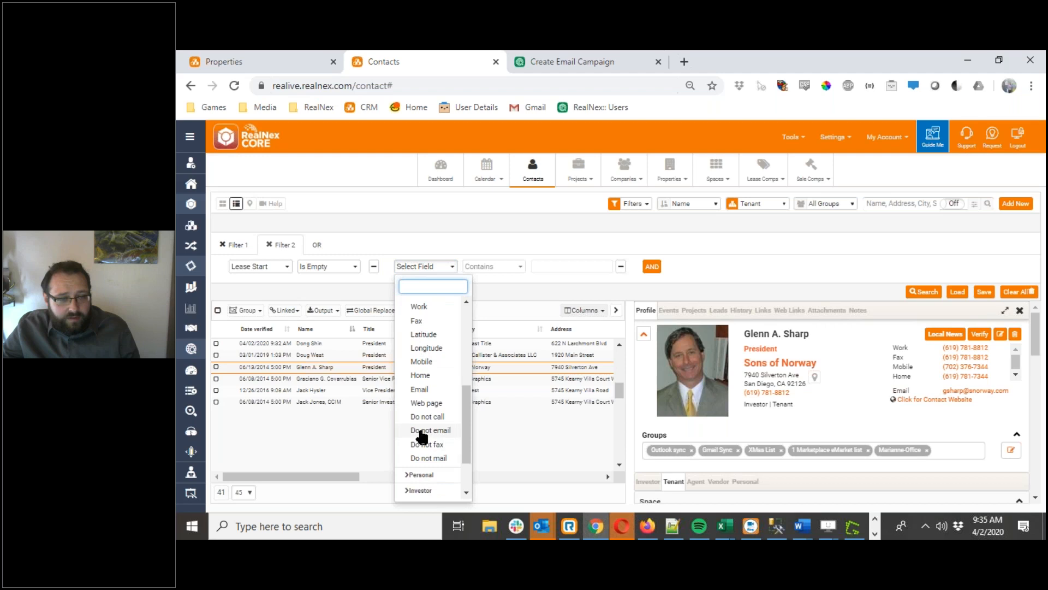
pyautogui.scroll(-2, 420, 434)
pyautogui.click(415, 438)
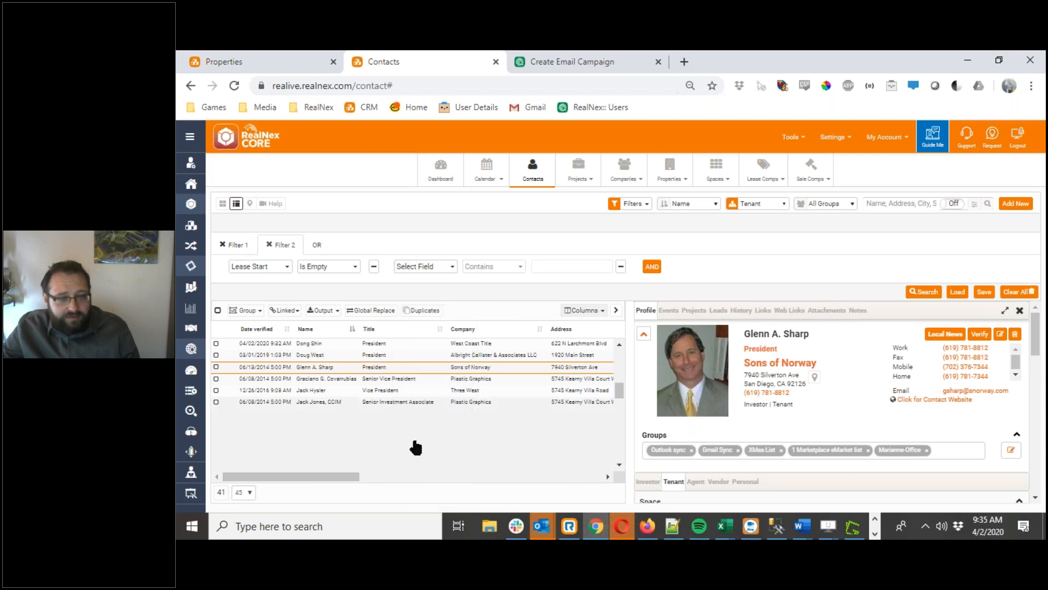
pyautogui.click(423, 266)
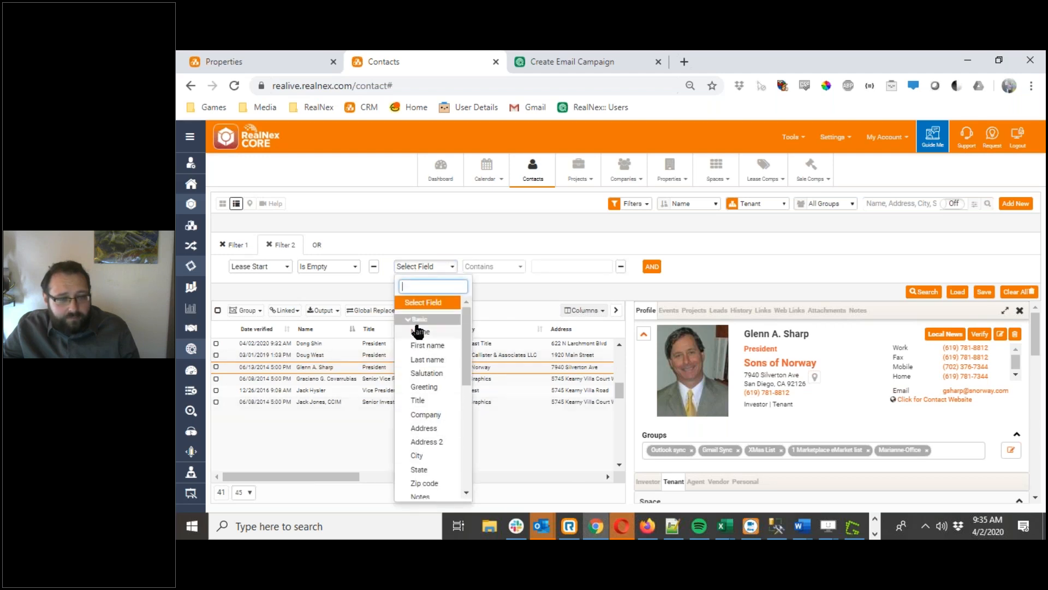
pyautogui.click(416, 320)
pyautogui.click(417, 366)
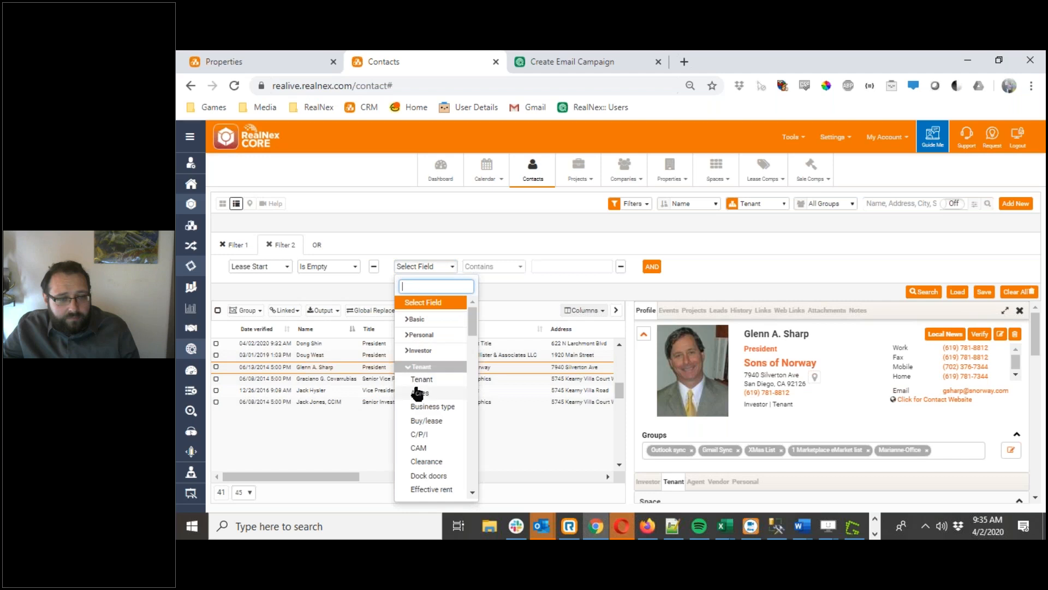
pyautogui.click(417, 381)
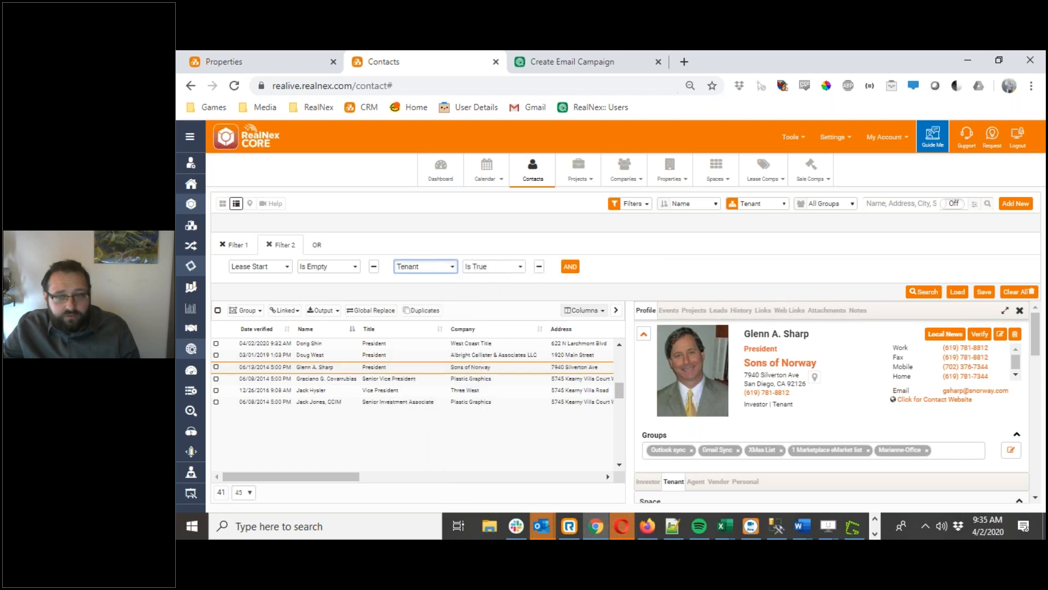
pyautogui.click(924, 291)
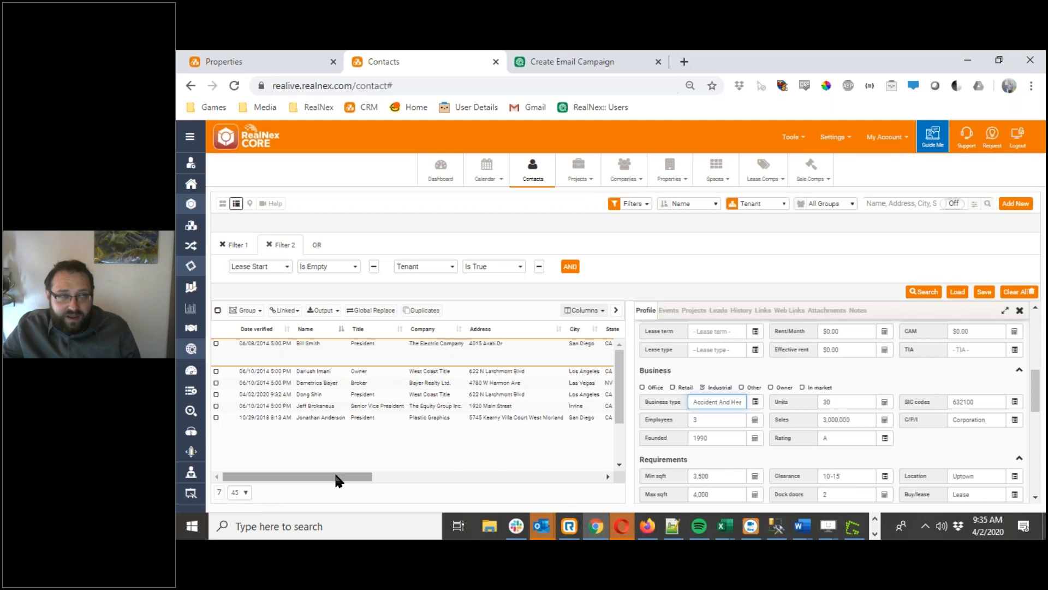
# Step: Save the filter under the name Tenant Required Fields and add it to the favorites list
pyautogui.scroll(-3, 764, 409)
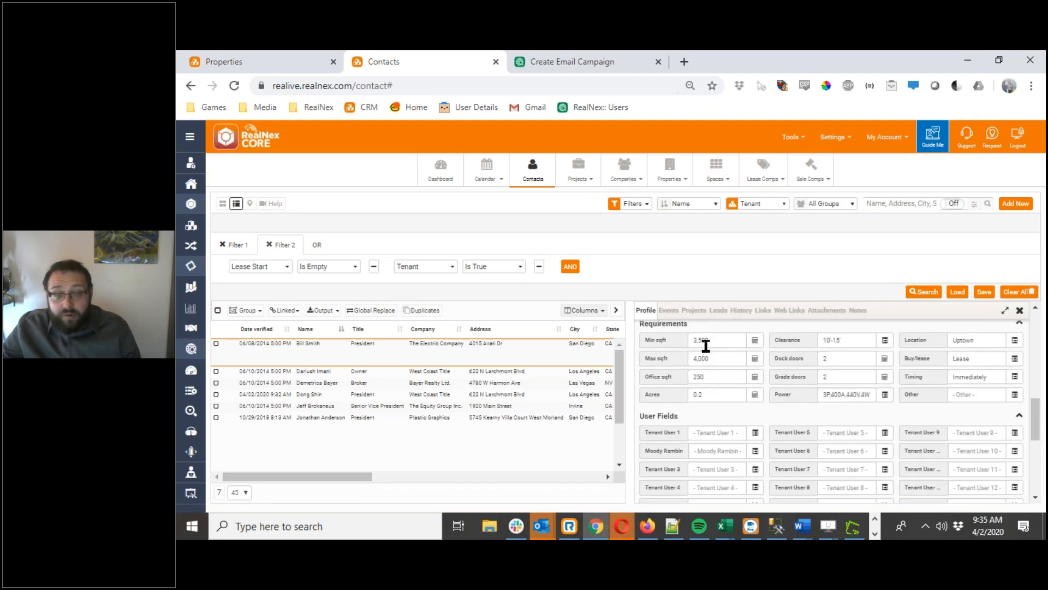
pyautogui.scroll(3, 704, 399)
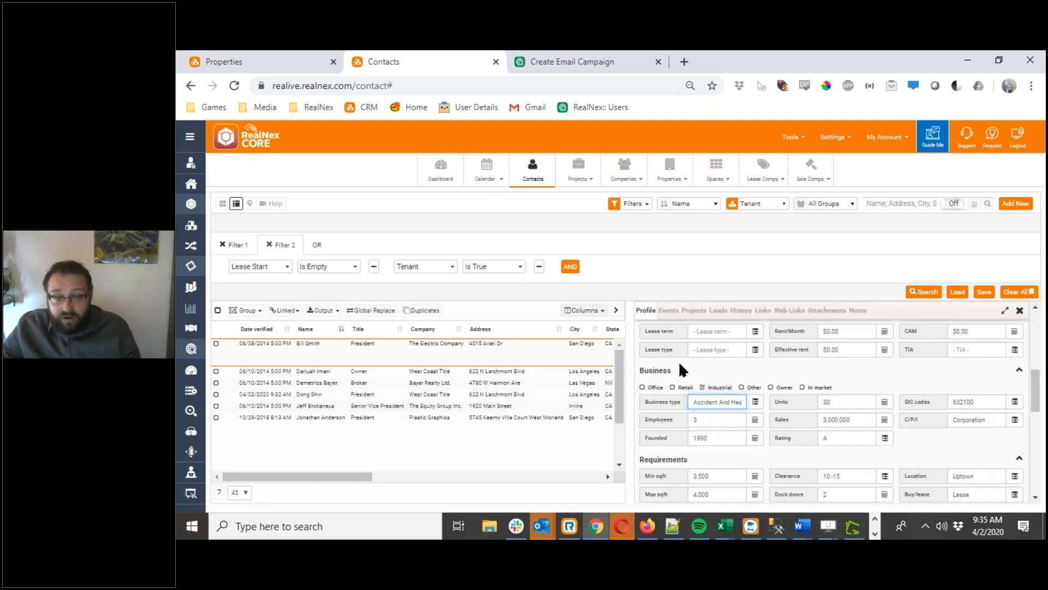
pyautogui.scroll(5, 680, 377)
pyautogui.scroll(-4, 680, 381)
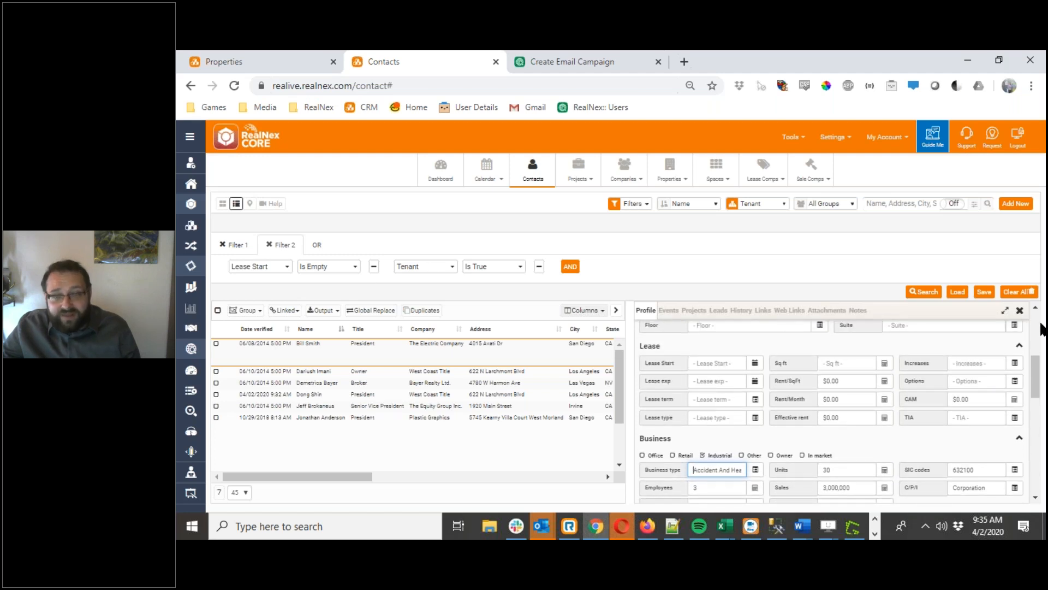
pyautogui.click(982, 293)
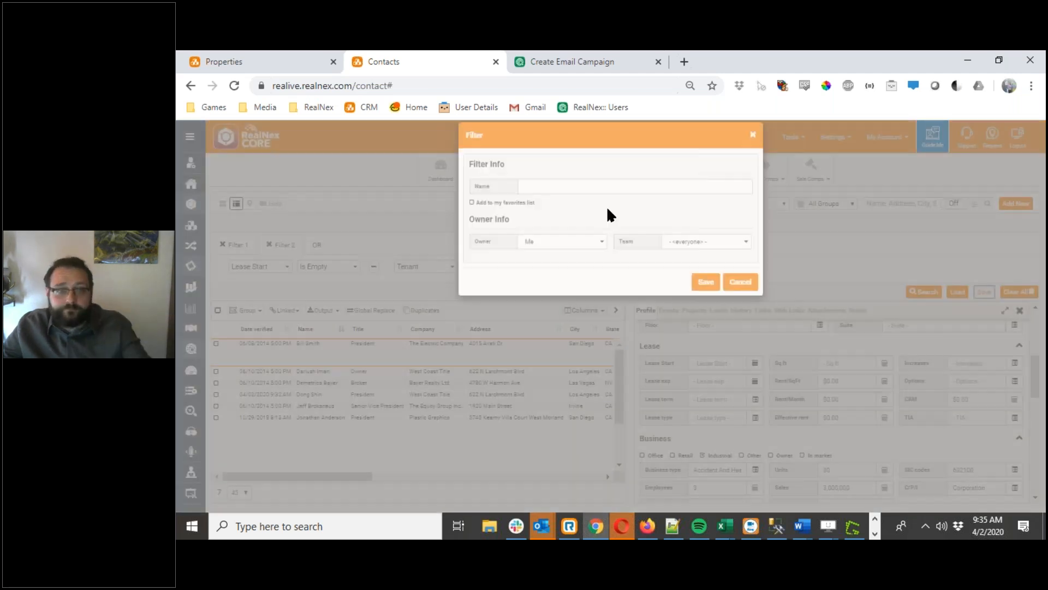
pyautogui.click(593, 204)
pyautogui.write('Tenant')
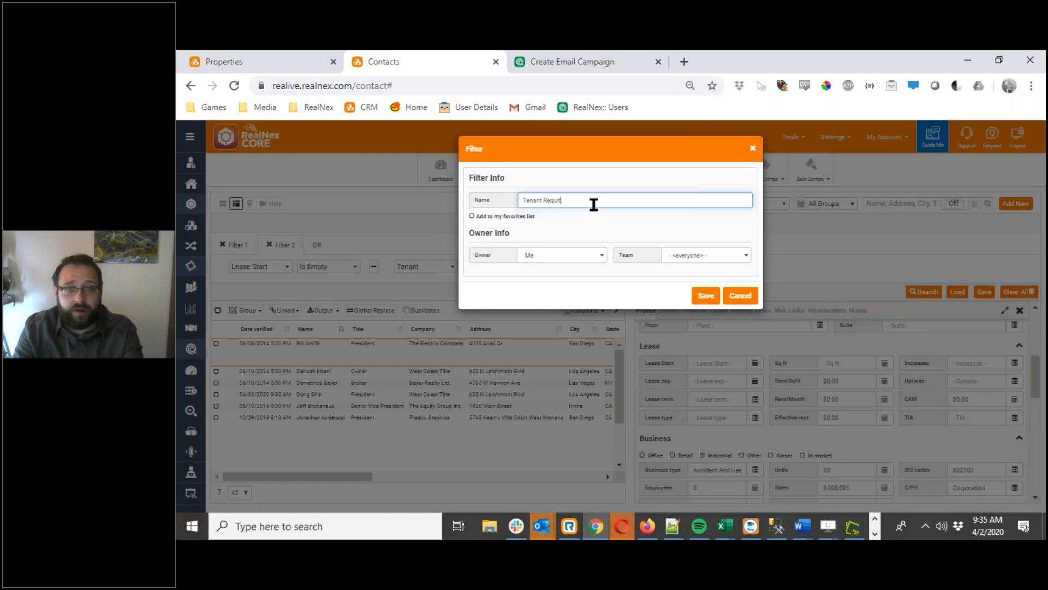
pyautogui.write(' Required Fields')
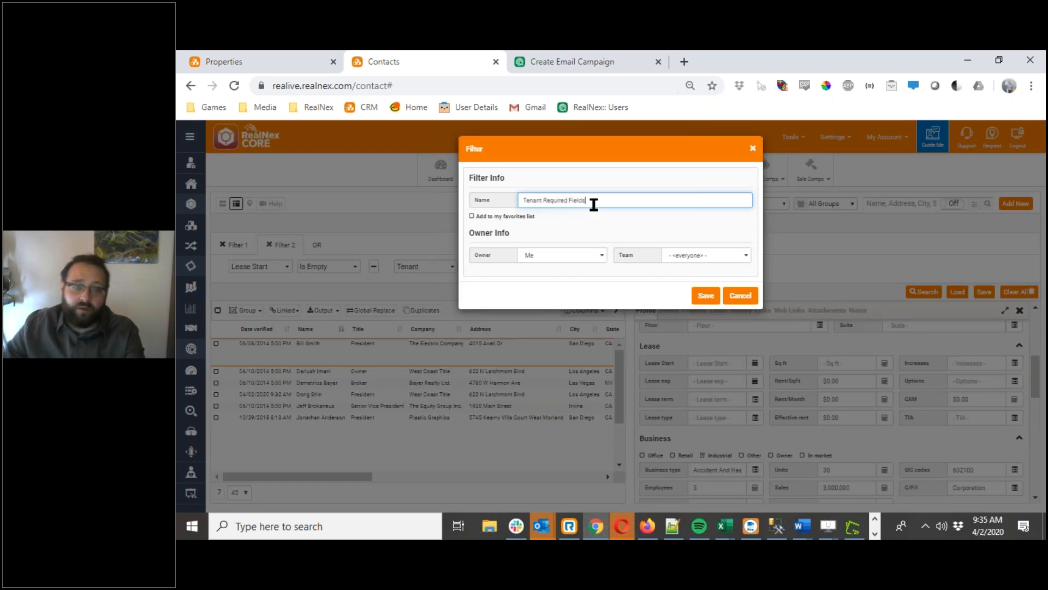
pyautogui.click(520, 217)
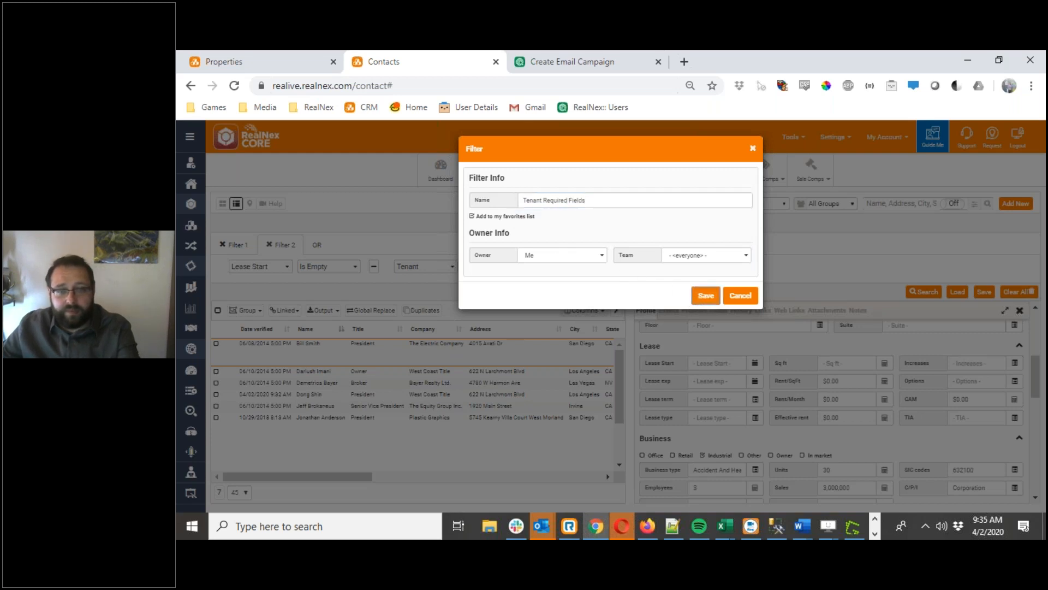
pyautogui.click(706, 295)
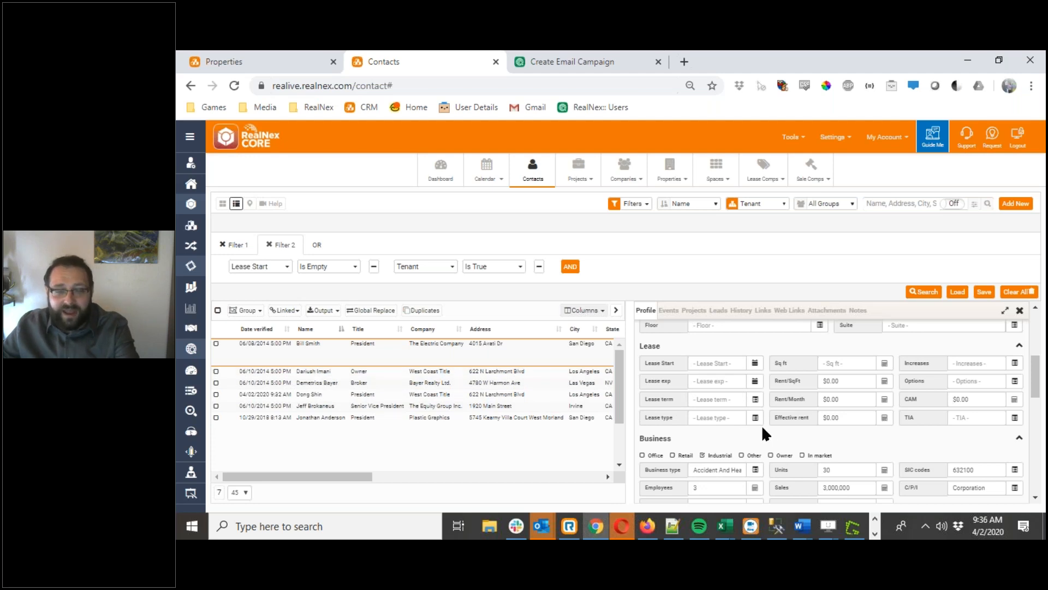
# Step: Examine the selected tenant's lease fields and the first filter's condition
pyautogui.scroll(-1, 729, 424)
pyautogui.scroll(3, 728, 423)
pyautogui.scroll(-2, 729, 423)
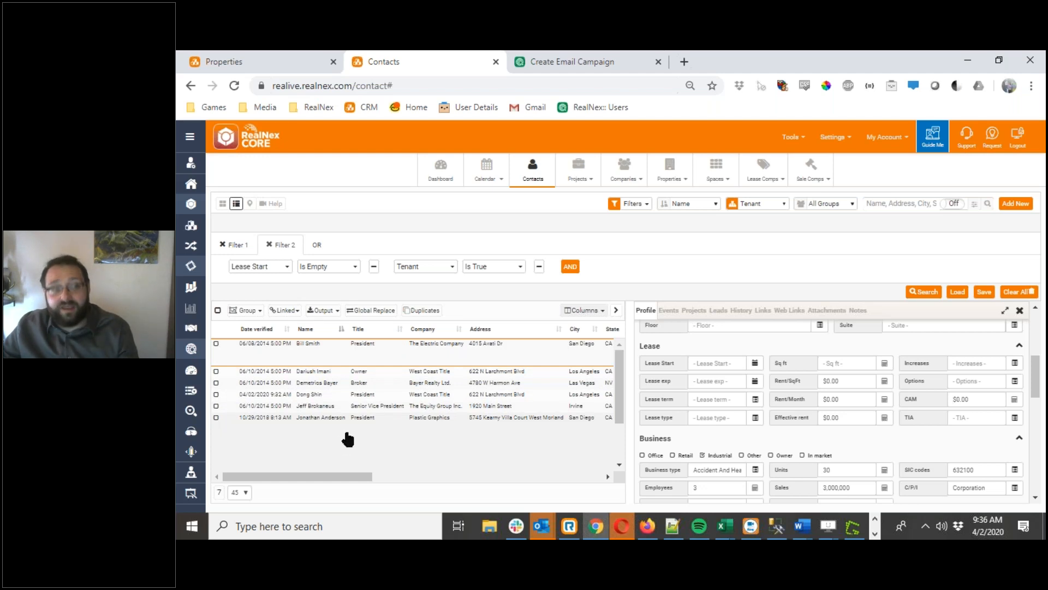
pyautogui.click(234, 245)
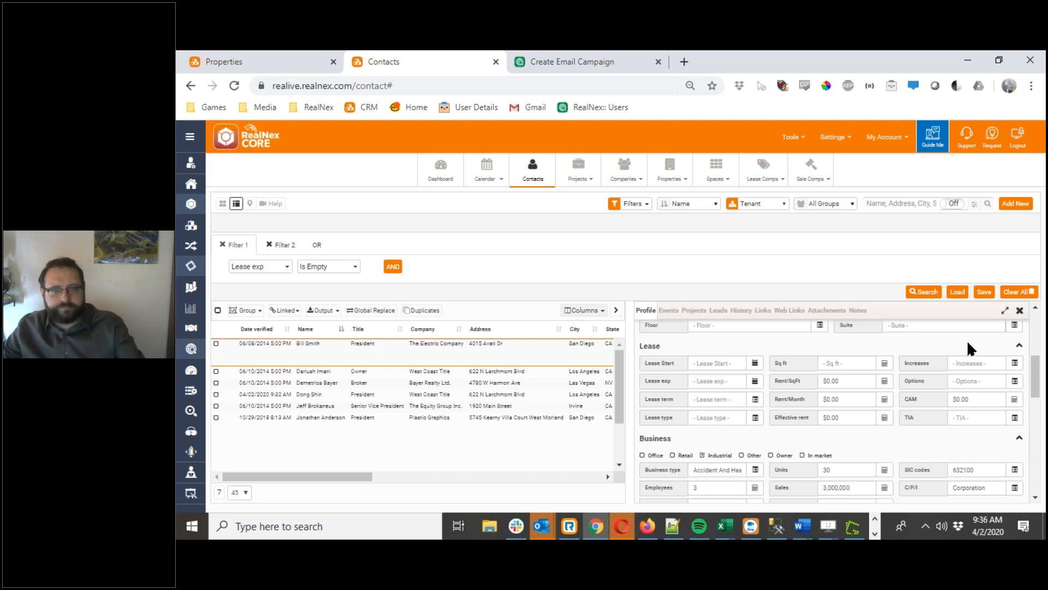
# Step: Go to the Dashboard events and inspect inline editing of the Request Update Catalog subject and the first Send Package start date
pyautogui.click(441, 166)
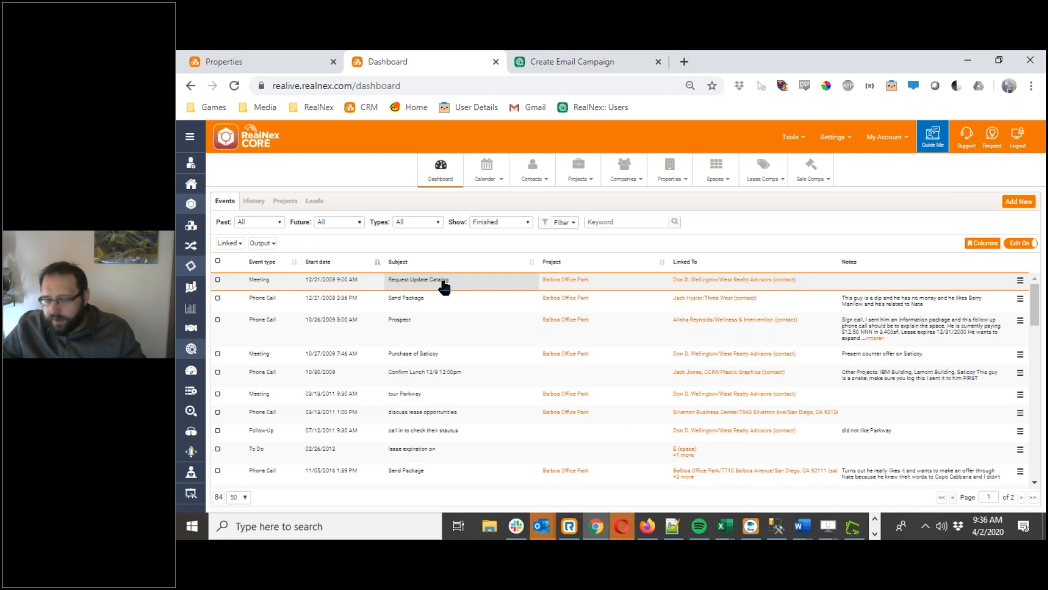
pyautogui.click(444, 282)
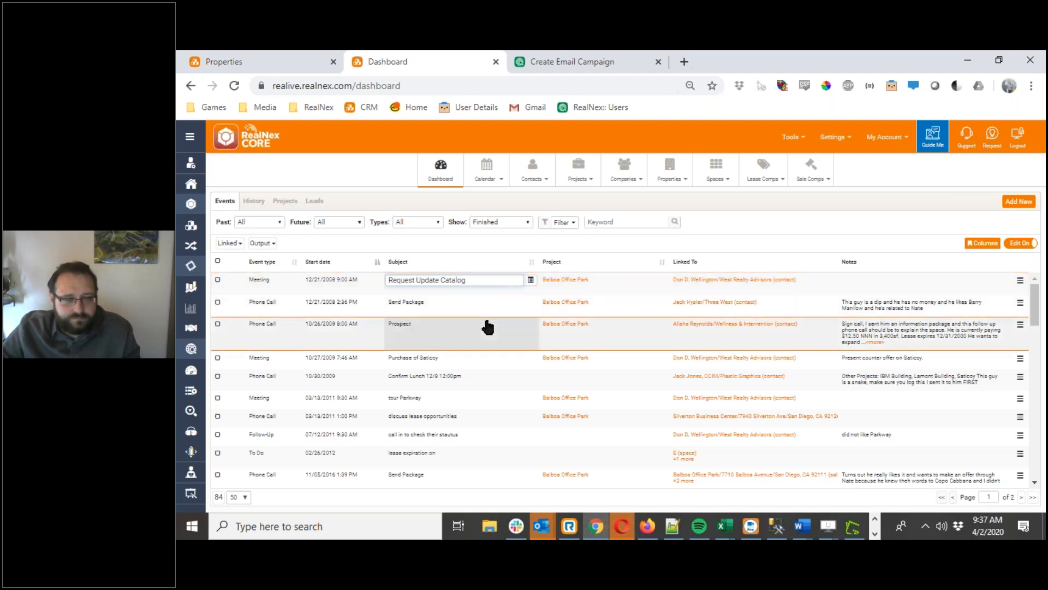
pyautogui.click(346, 301)
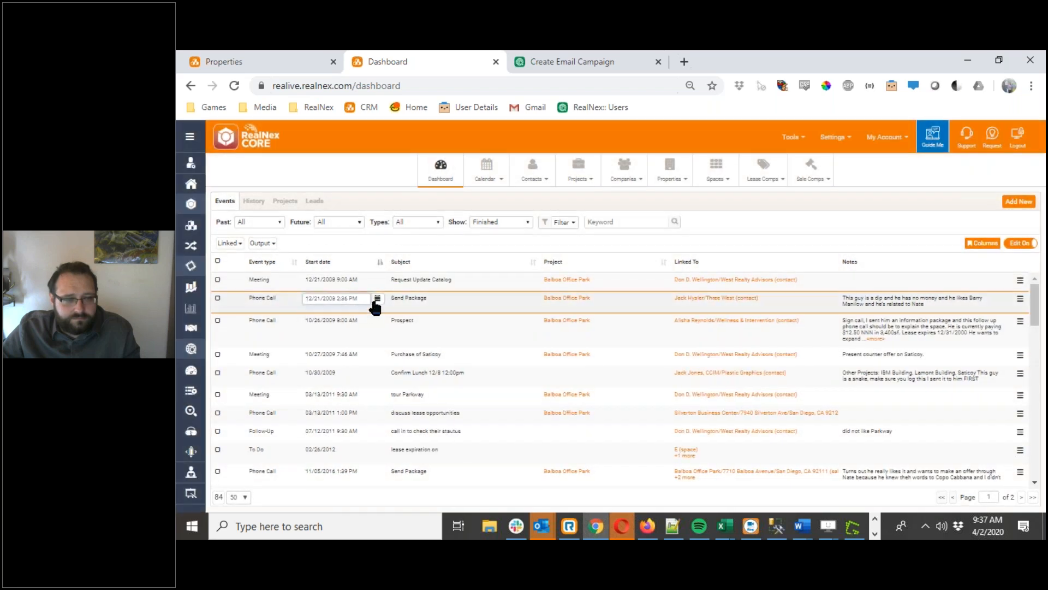
pyautogui.click(377, 298)
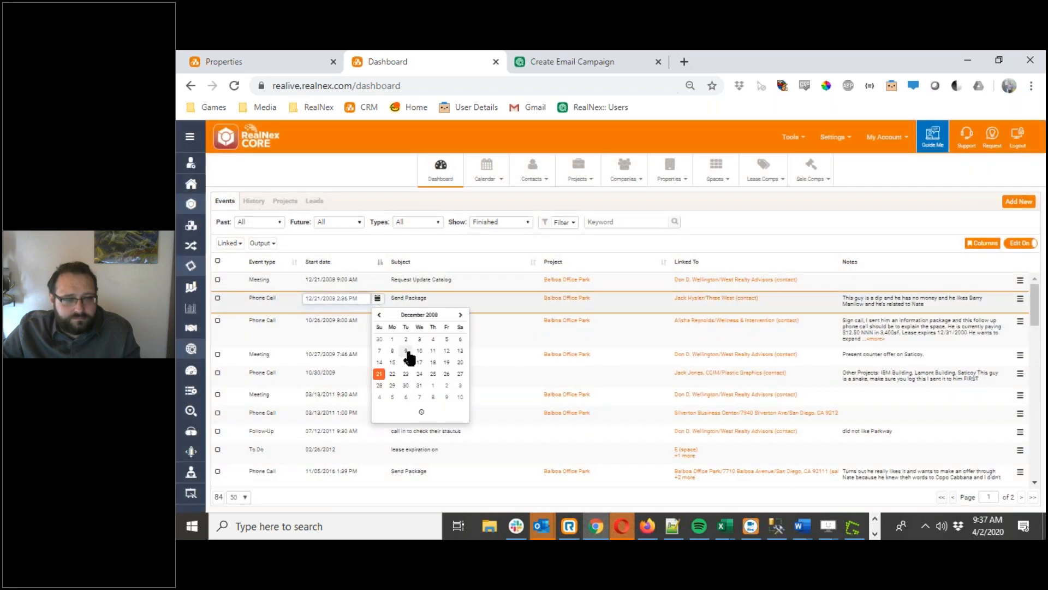
pyautogui.click(376, 299)
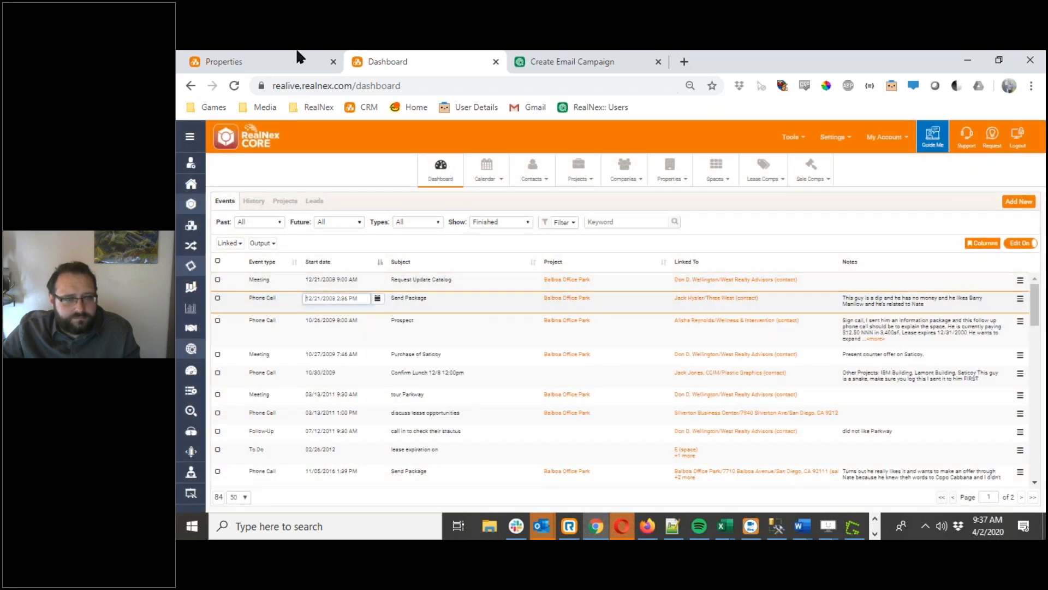
# Step: Switch to the Las Vegas property list, review City Centre Place's row actions and full record, and hide the detail pane
pyautogui.click(279, 60)
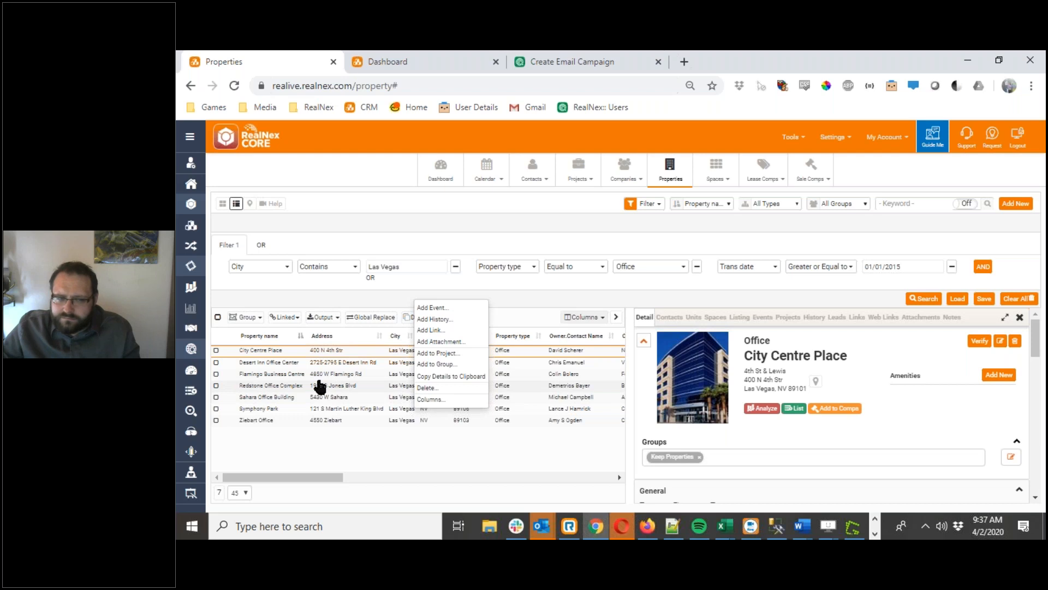
pyautogui.rightClick(328, 352)
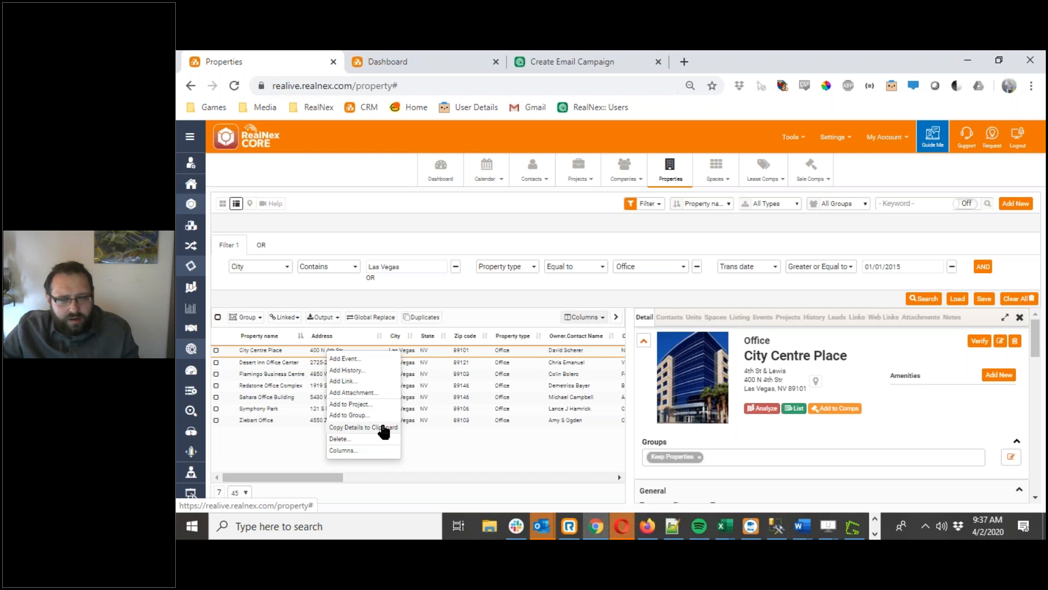
pyautogui.scroll(-5, 817, 423)
pyautogui.scroll(3, 817, 422)
pyautogui.scroll(-1, 817, 422)
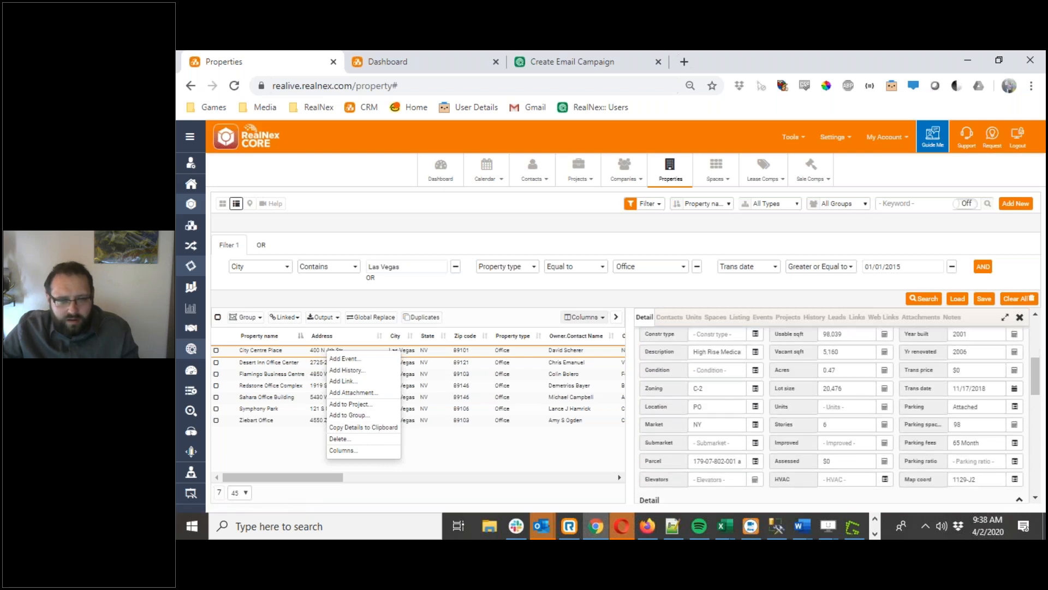
pyautogui.click(1018, 318)
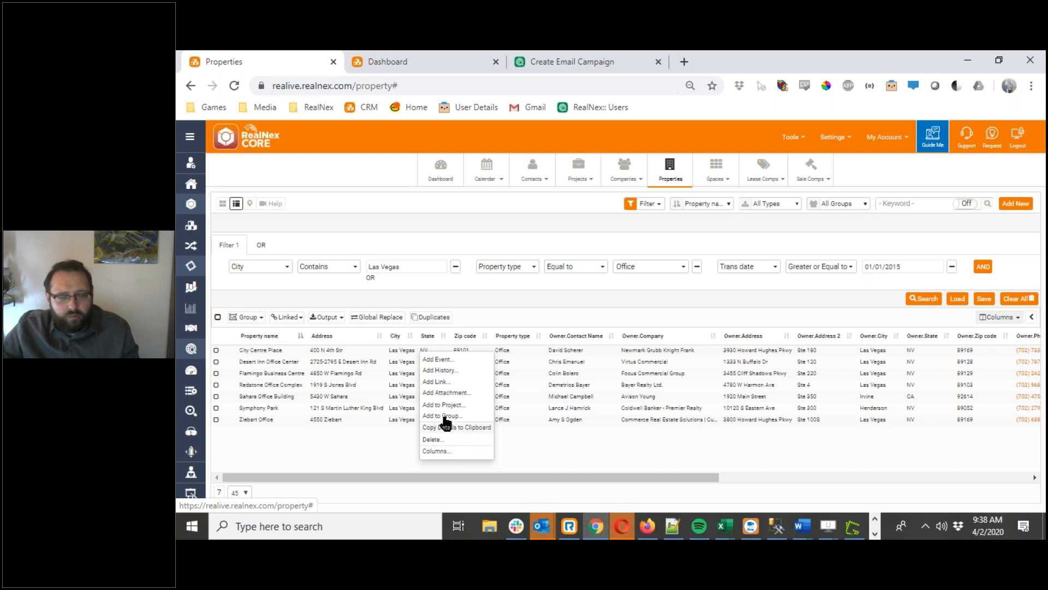
pyautogui.click(351, 350)
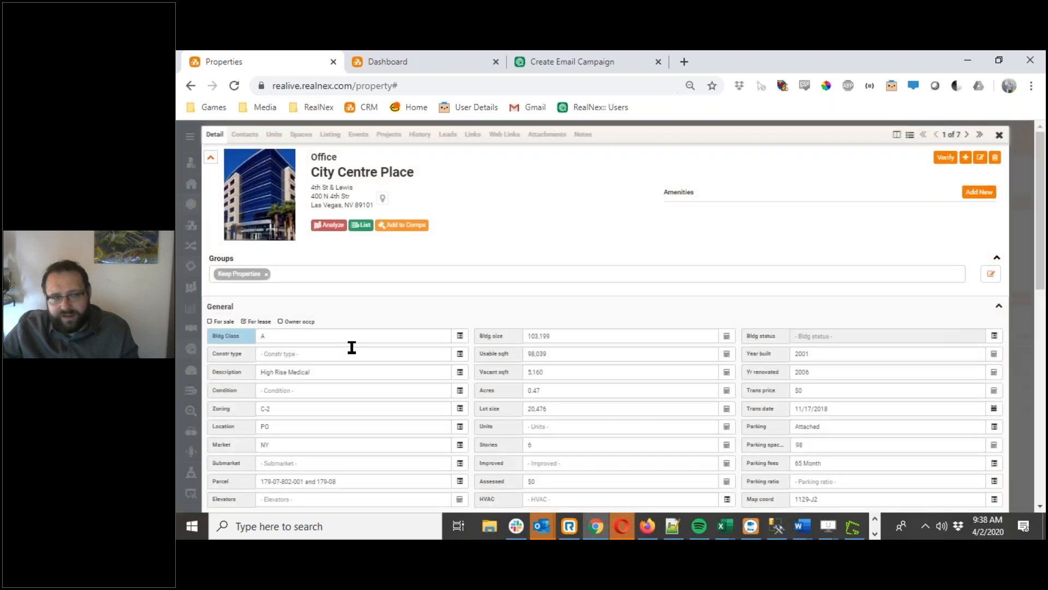
pyautogui.click(998, 136)
# Step: Copy the details of Flamingo Business Centre to the clipboard and paste them into a blank Notepad++ document
pyautogui.rightClick(642, 373)
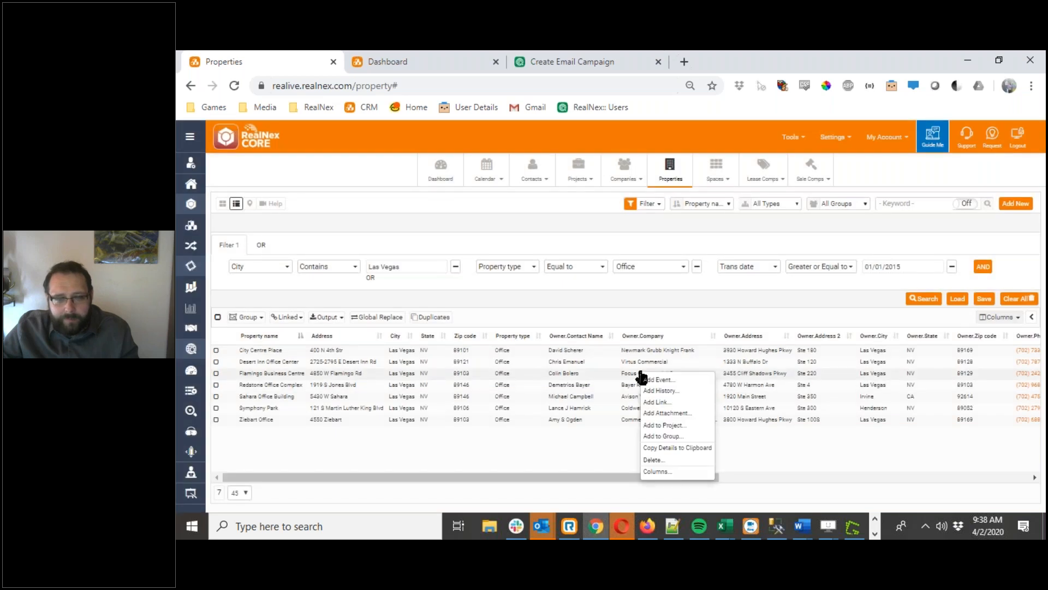
pyautogui.click(677, 453)
pyautogui.click(673, 525)
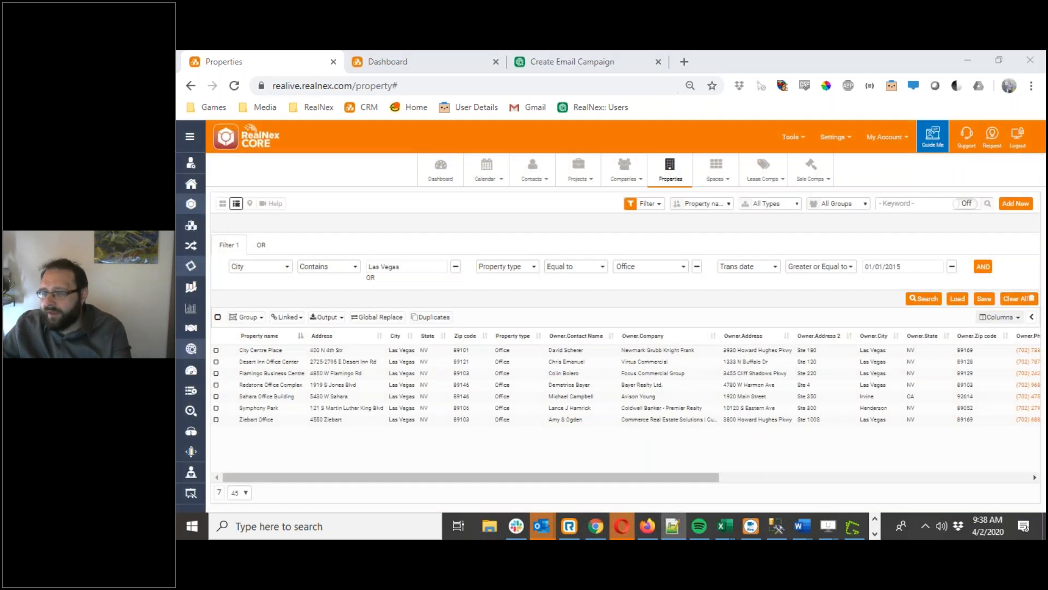
pyautogui.moveTo(1045, 180); pyautogui.dragTo(782, 121)
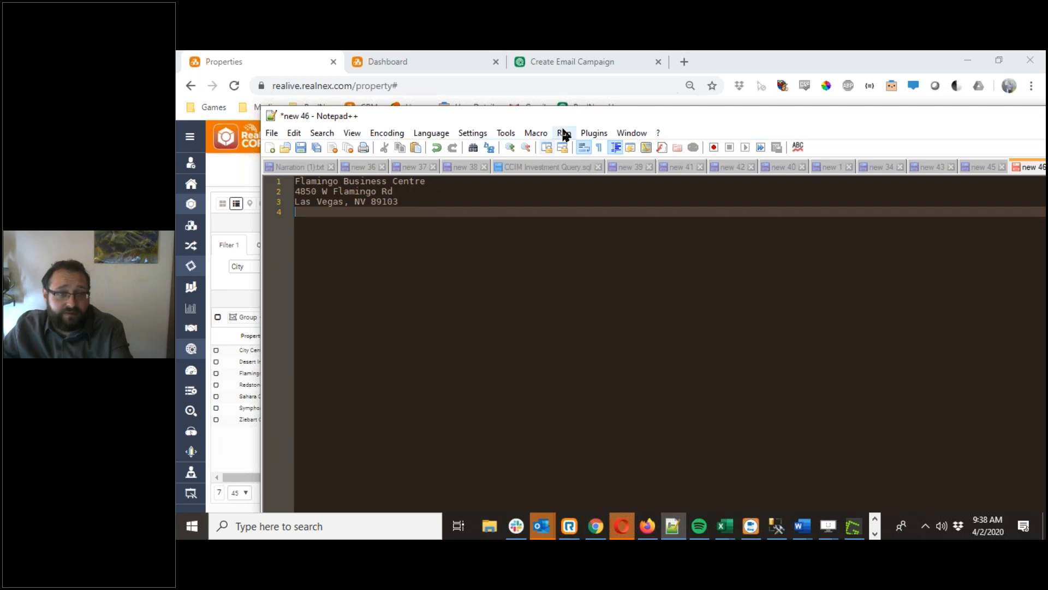
pyautogui.moveTo(606, 117); pyautogui.dragTo(606, 164)
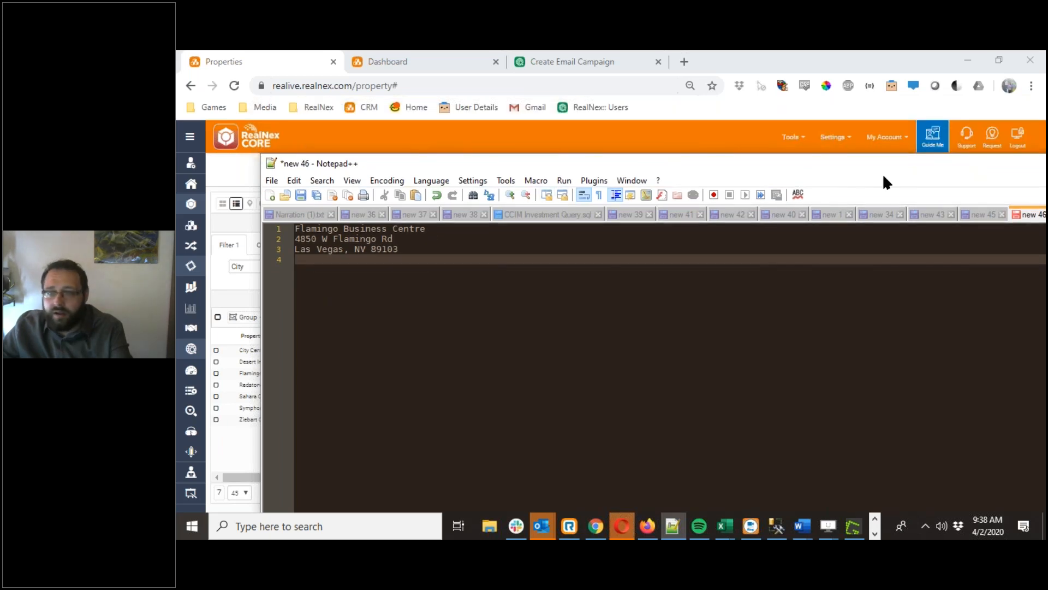
pyautogui.moveTo(863, 166); pyautogui.dragTo(1047, 166)
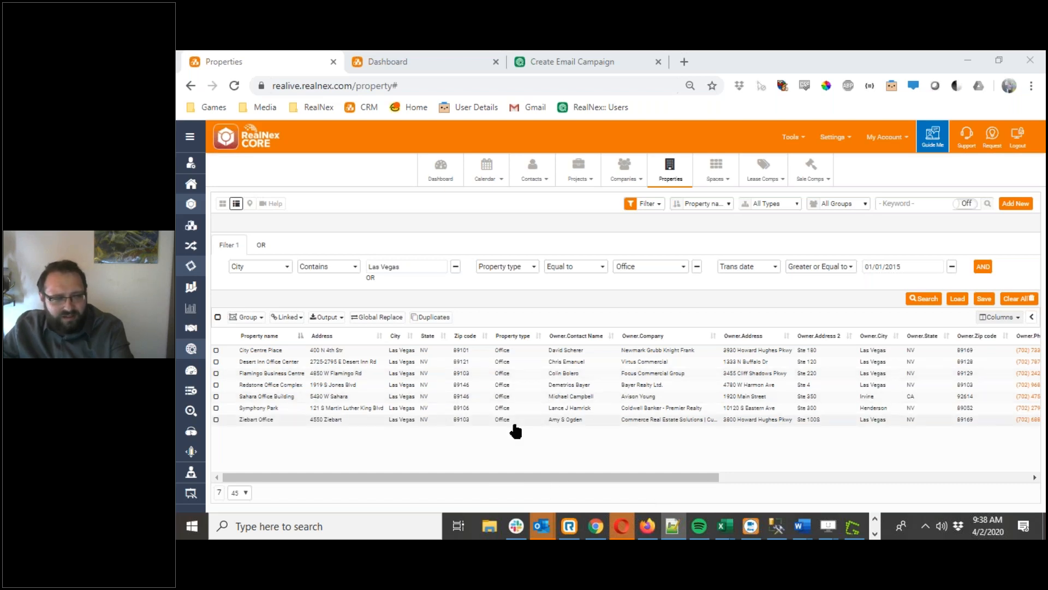
# Step: Review the row actions of Desert Inn Office Center, and open Contacts in a new browser tab from the Dashboard
pyautogui.rightClick(589, 363)
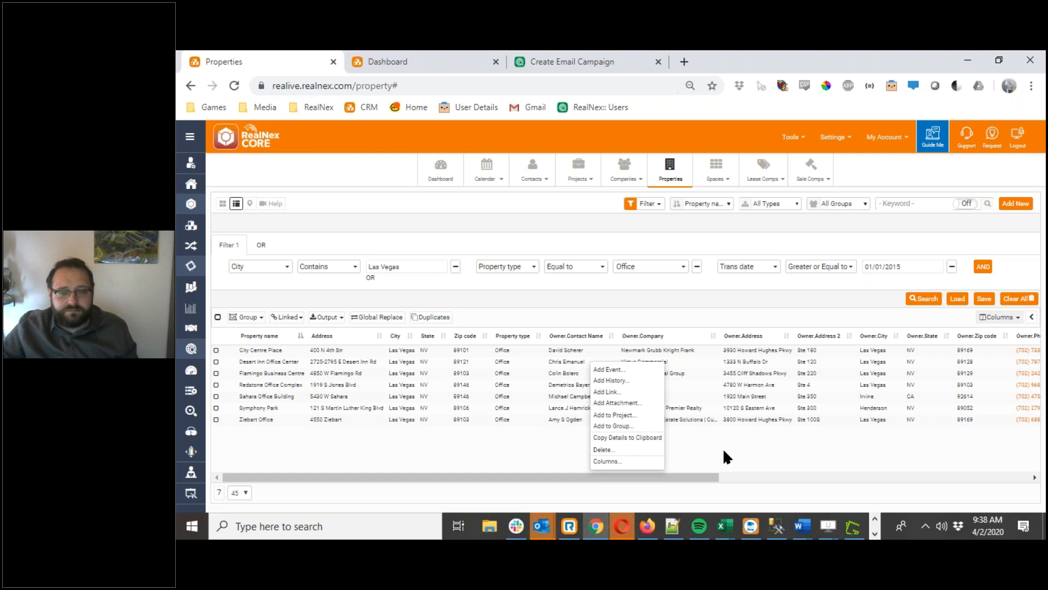
pyautogui.click(448, 60)
pyautogui.rightClick(534, 163)
pyautogui.click(551, 174)
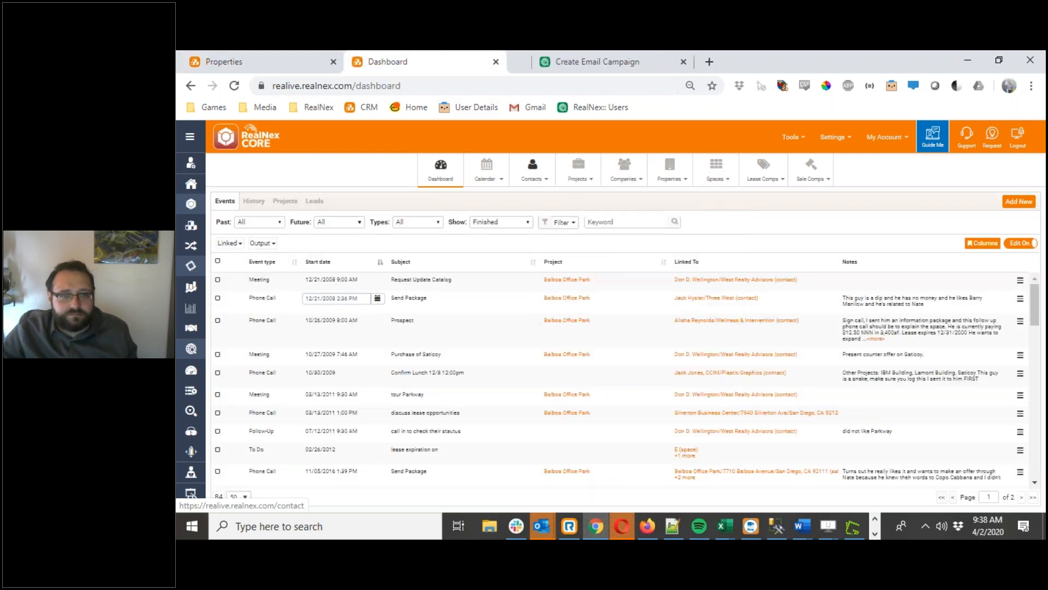
# Step: Return to the Las Vegas property list, show the detail pane, review City Centre Place's fields, and hide the pane
pyautogui.click(292, 54)
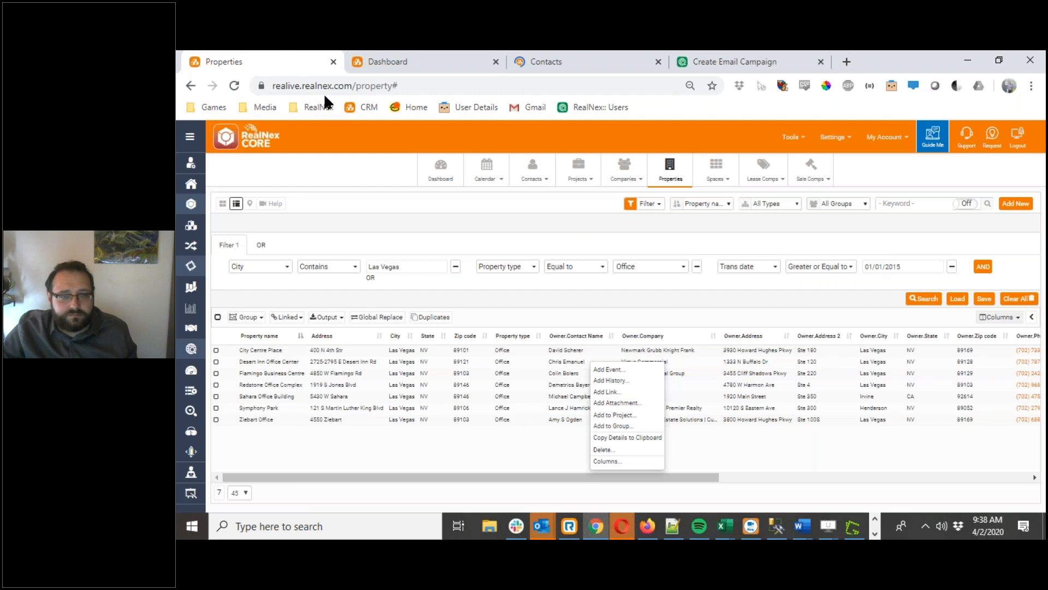
pyautogui.click(1032, 317)
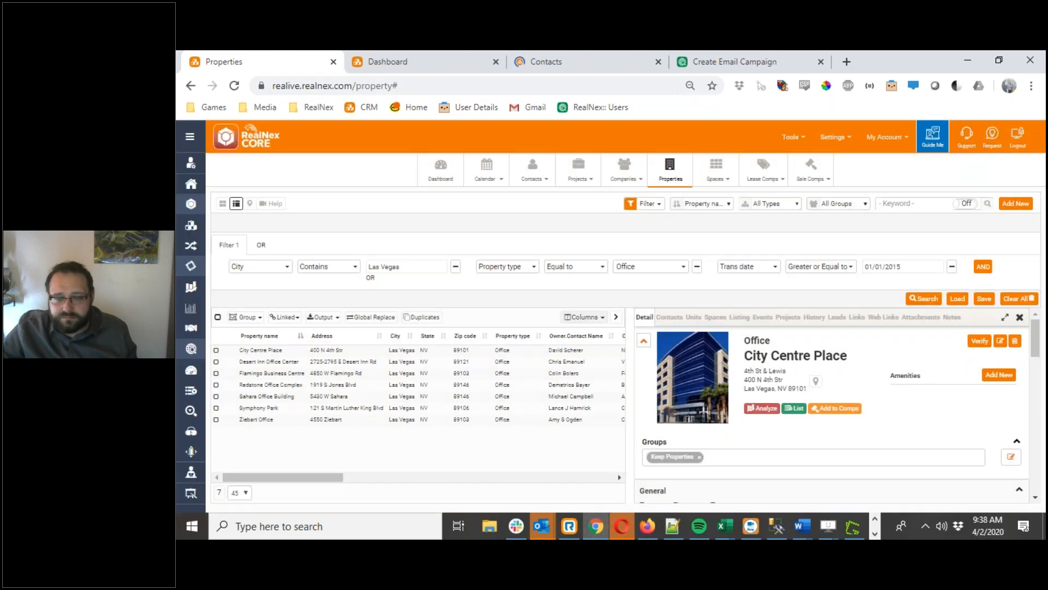
pyautogui.scroll(-5, 1011, 341)
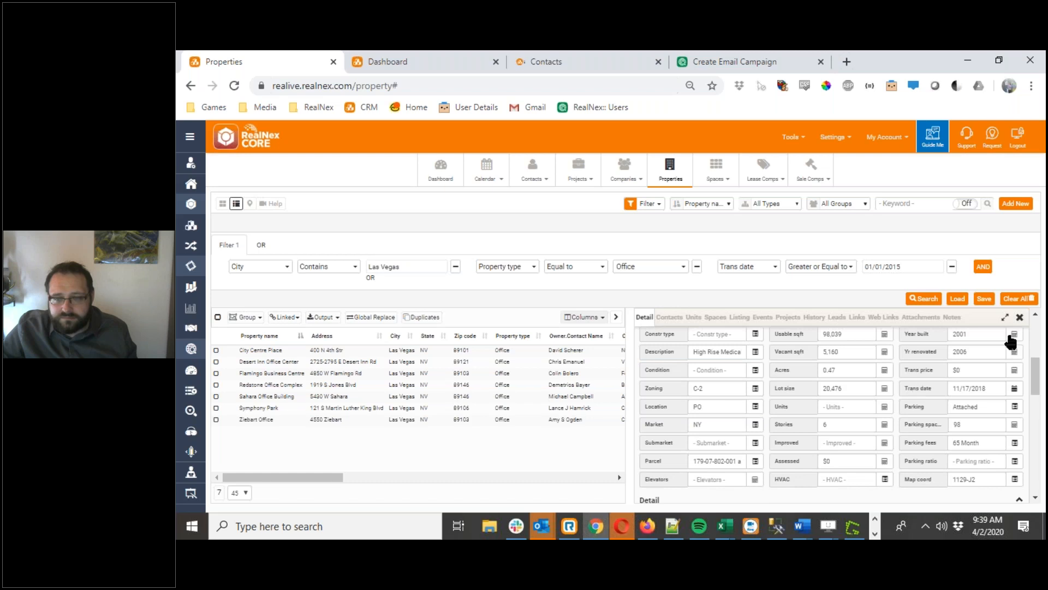
pyautogui.click(1019, 318)
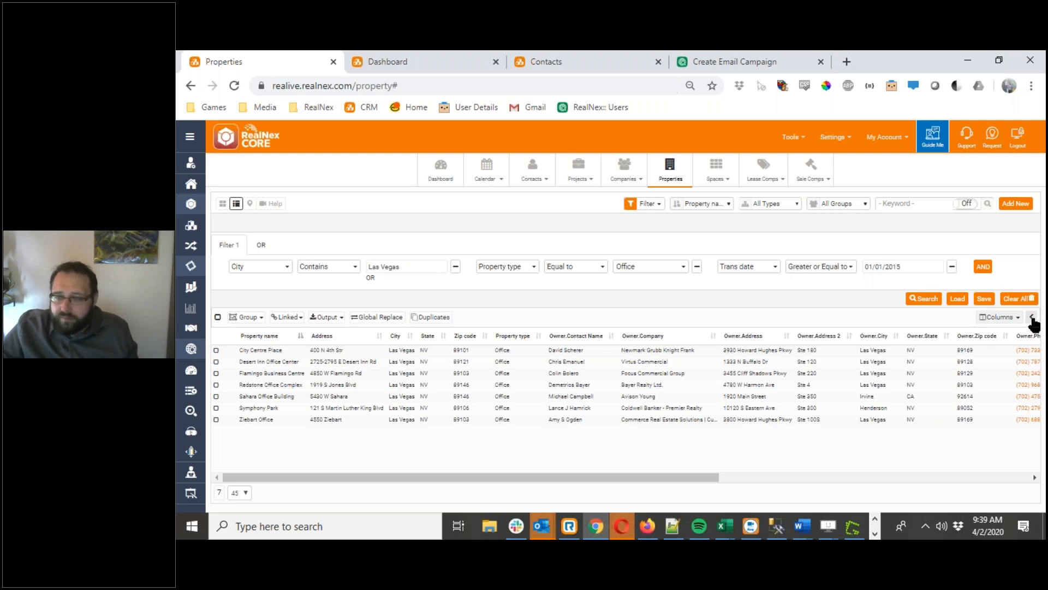
# Step: Show the detail pane again and examine City Centre Place's Groups, General and Detail sections beside the property list
pyautogui.click(1032, 319)
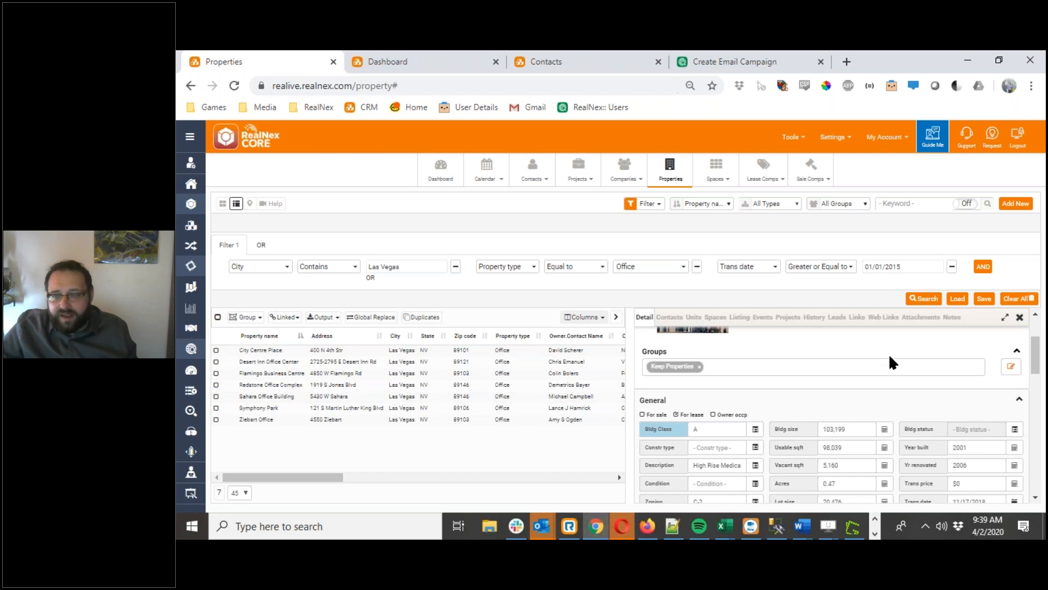
pyautogui.scroll(-2, 888, 352)
pyautogui.scroll(3, 887, 370)
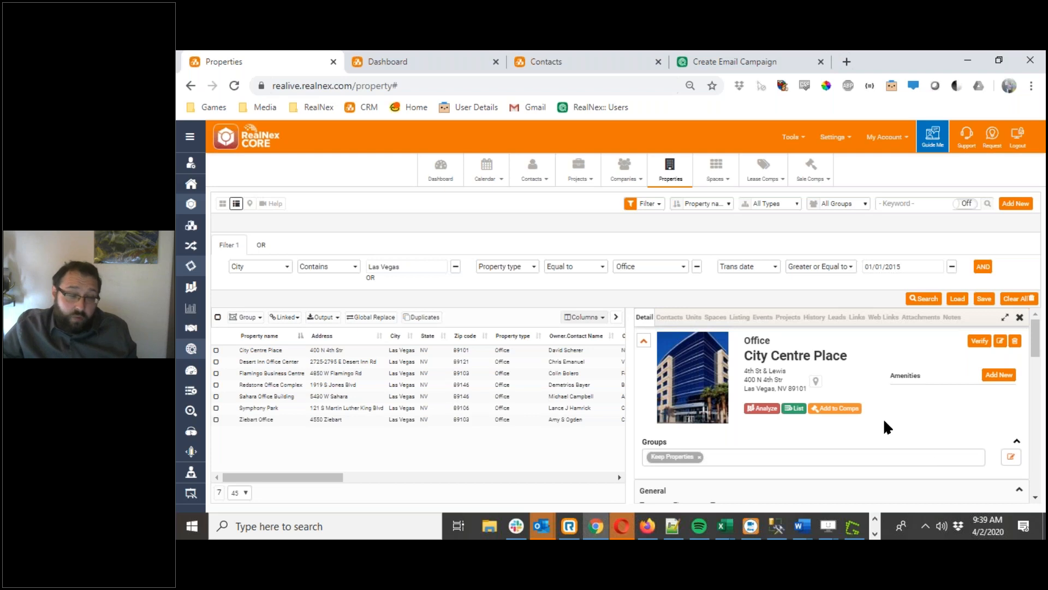
pyautogui.scroll(-1, 882, 421)
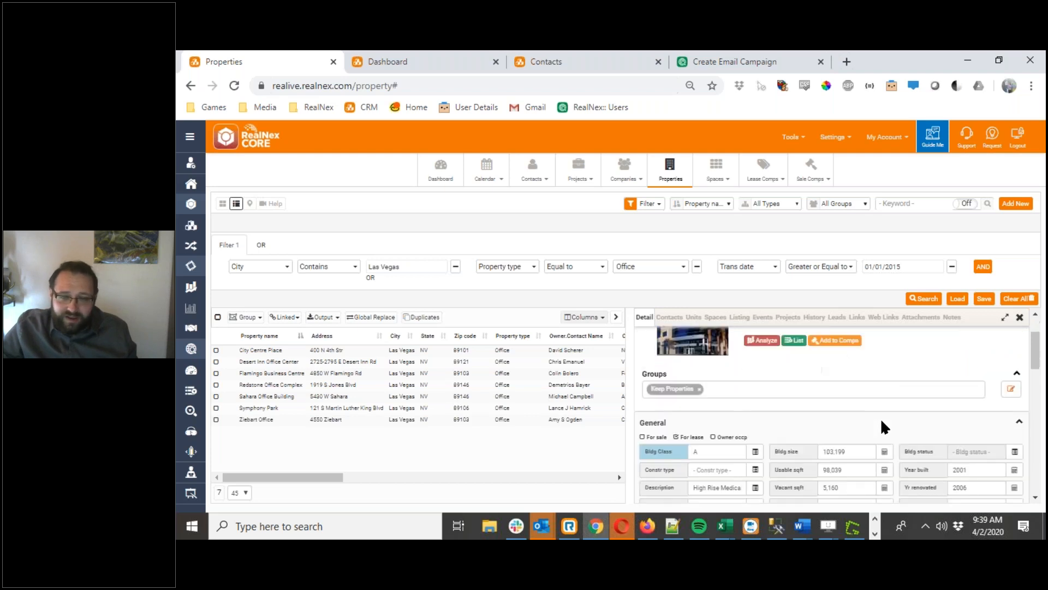
pyautogui.scroll(-3, 879, 423)
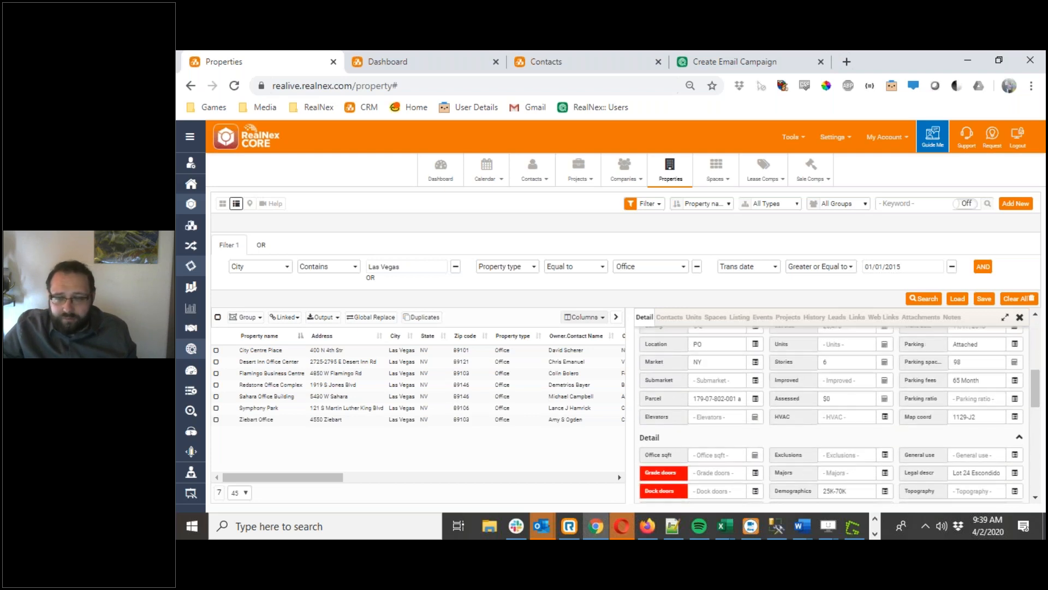
pyautogui.scroll(4, 879, 423)
pyautogui.scroll(1, 879, 423)
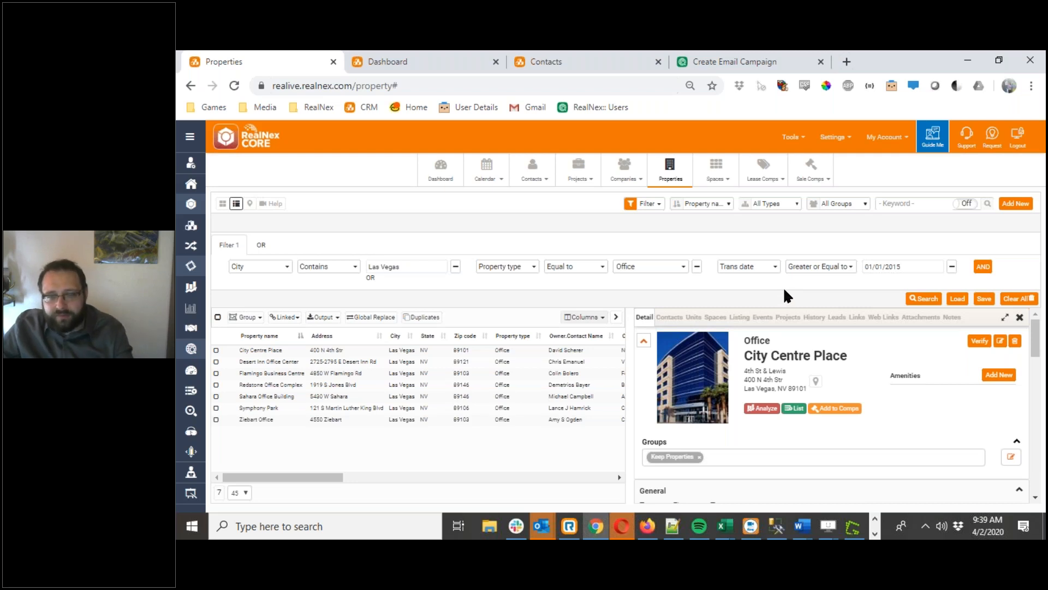
# Step: Check how the property list and detail pane fit at smaller browser zoom levels, and restore the original zoom
pyautogui.hotkey('ctrl', '-')
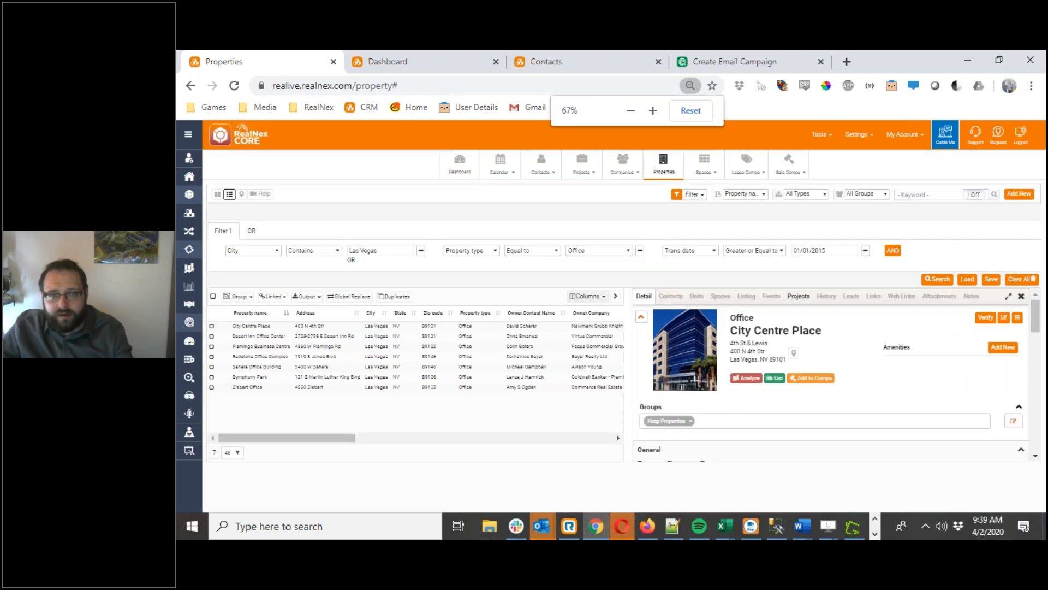
pyautogui.hotkey('ctrl', '-')
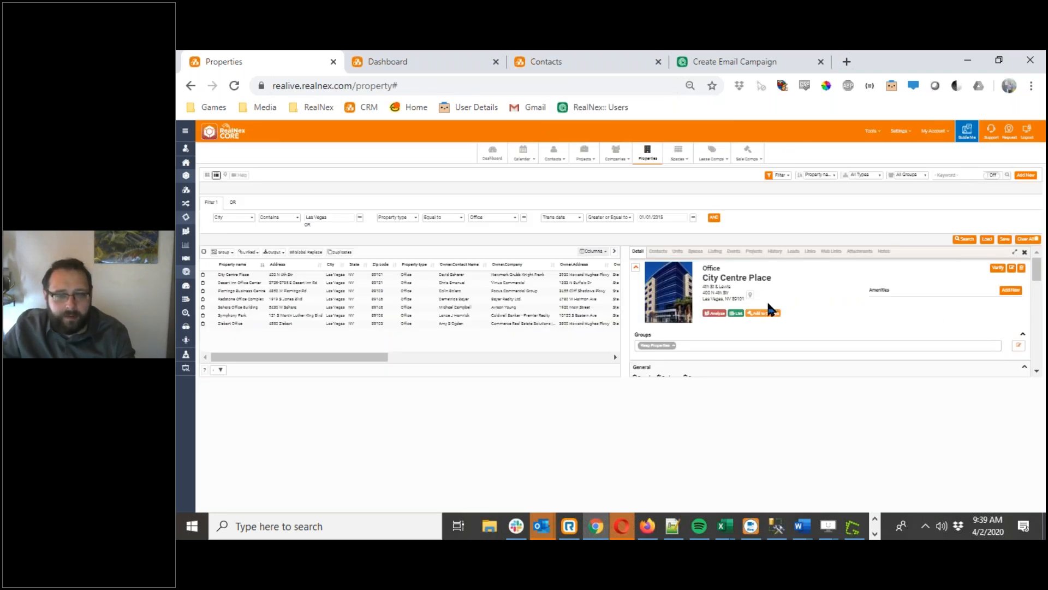
pyautogui.hotkey('ctrl', '-')
pyautogui.hotkey('ctrl', '+')
pyautogui.hotkey('ctrl', '+')
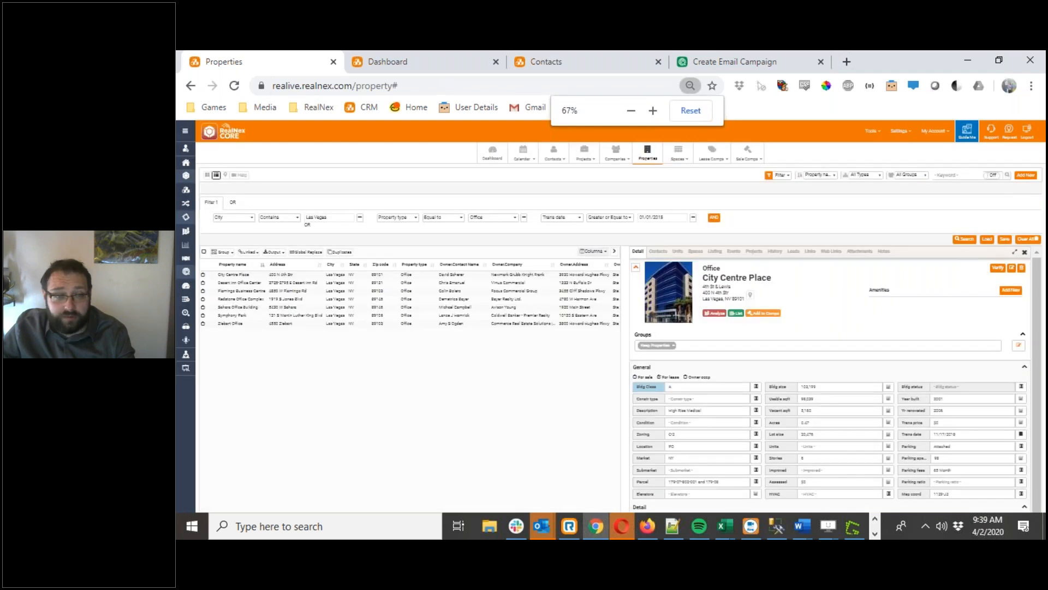
pyautogui.hotkey('ctrl', '+')
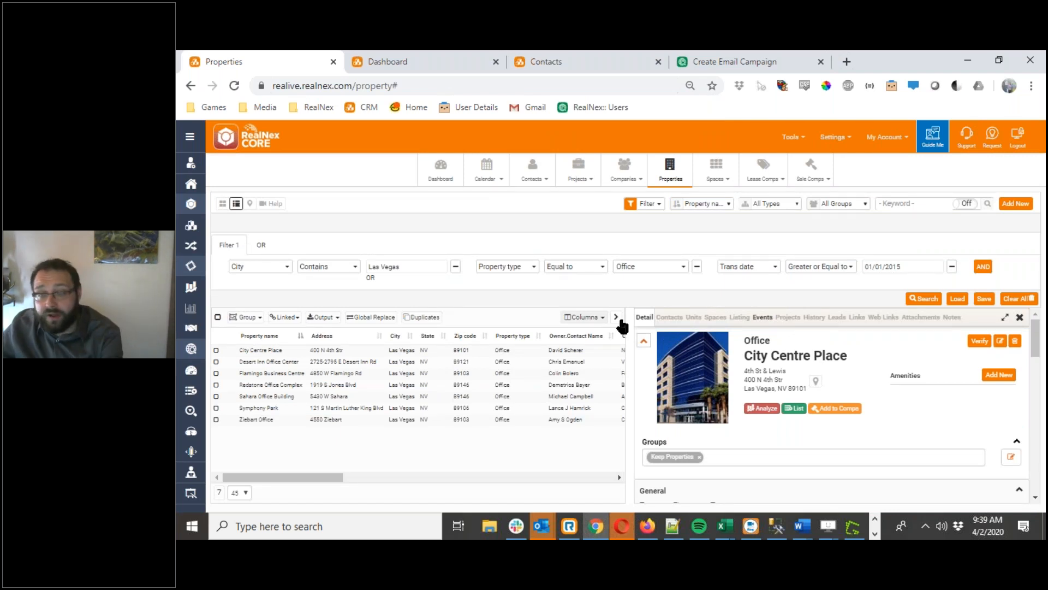
# Step: View City Centre Place's record at full size, close it, and bring back the detail pane beside the list
pyautogui.click(1005, 319)
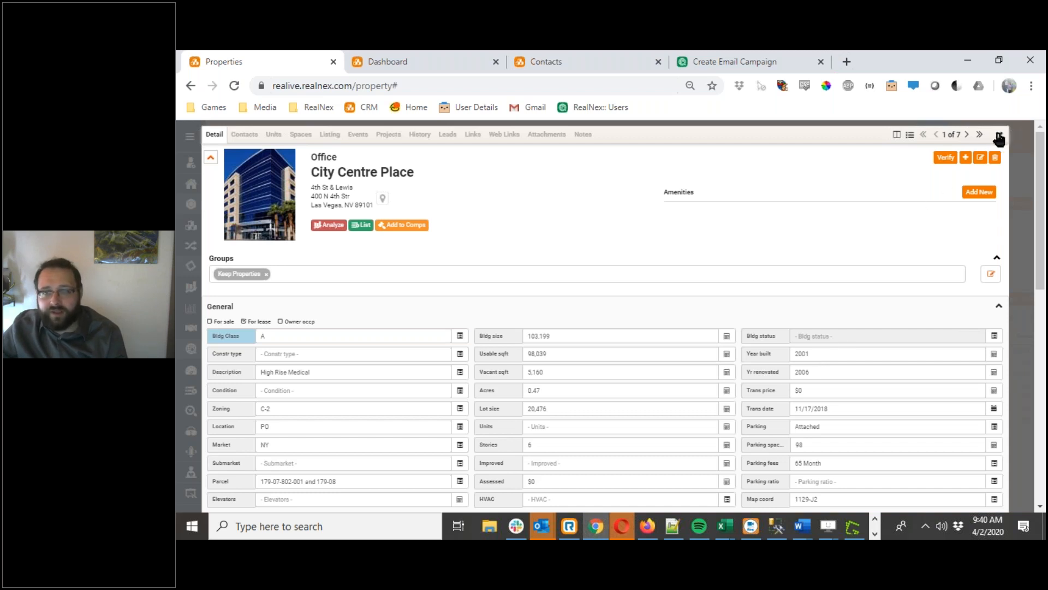
pyautogui.click(999, 137)
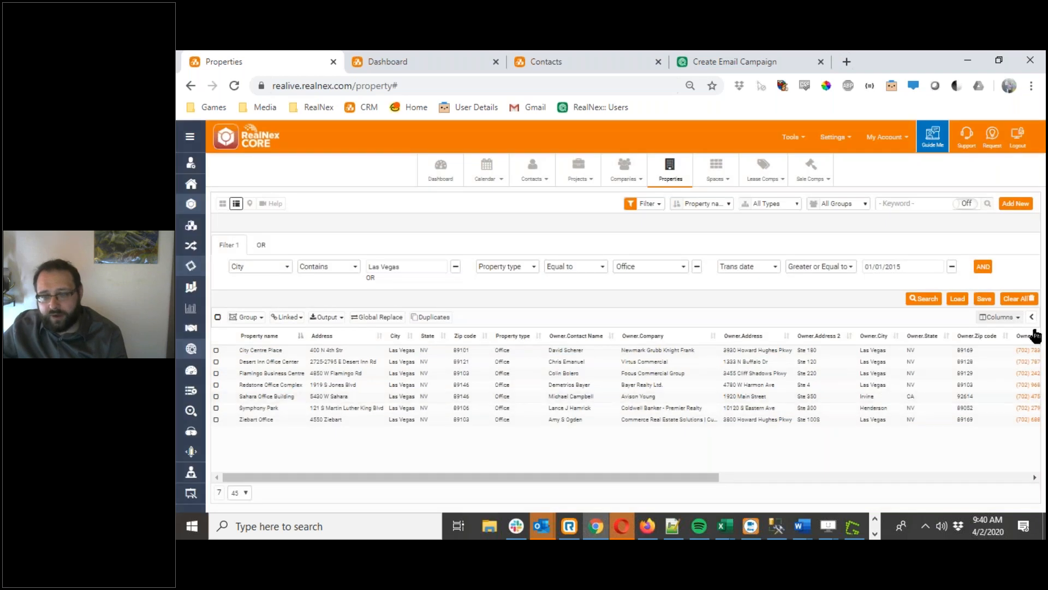
pyautogui.click(1032, 320)
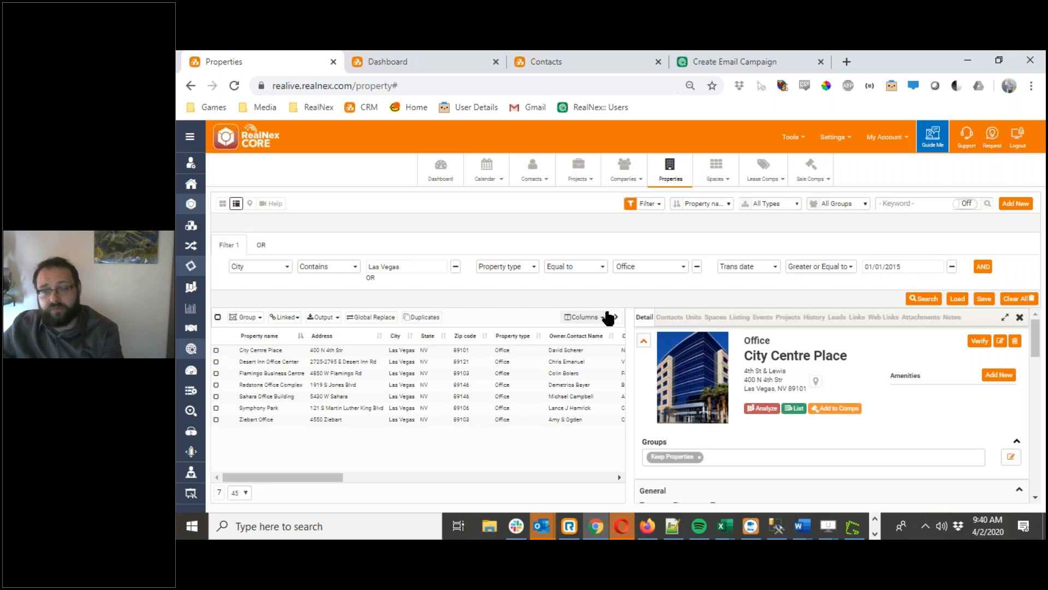
# Step: Switch to the Contacts list, edit its view columns, and remove Title, Address, City and State
pyautogui.click(571, 59)
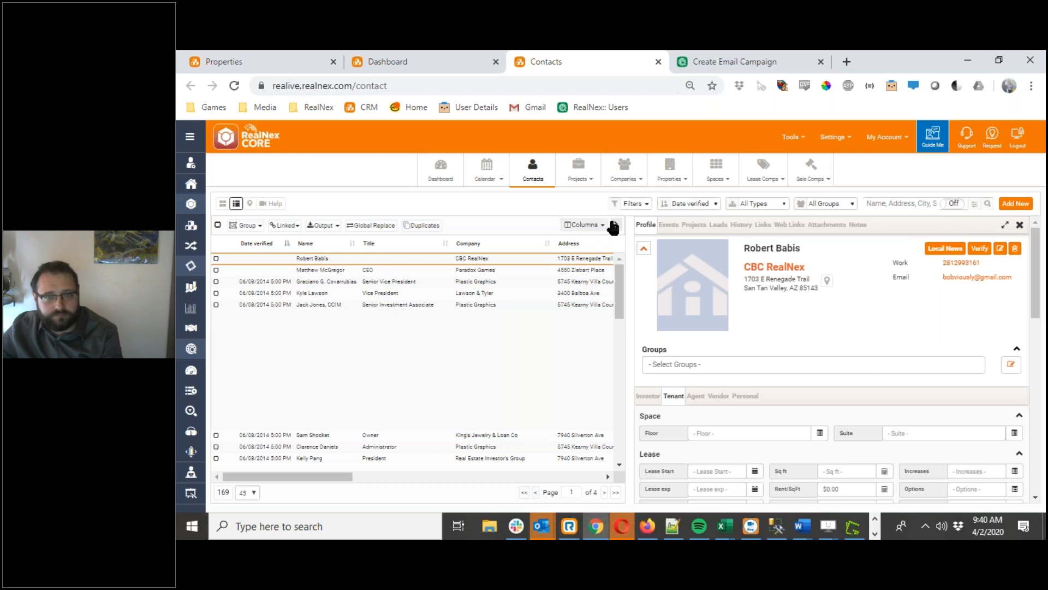
pyautogui.click(602, 228)
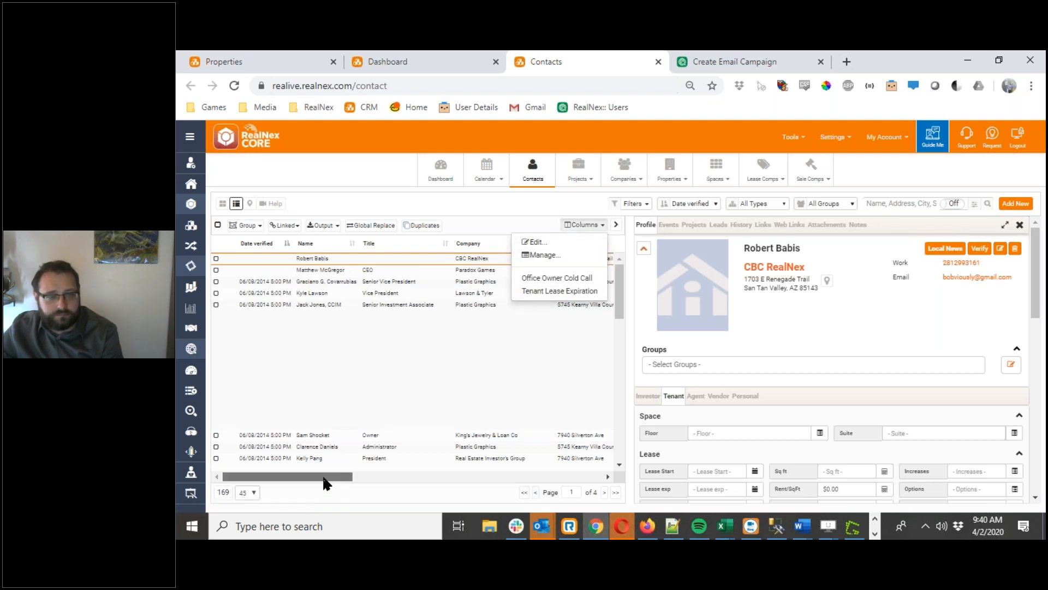
pyautogui.moveTo(323, 479); pyautogui.dragTo(297, 482)
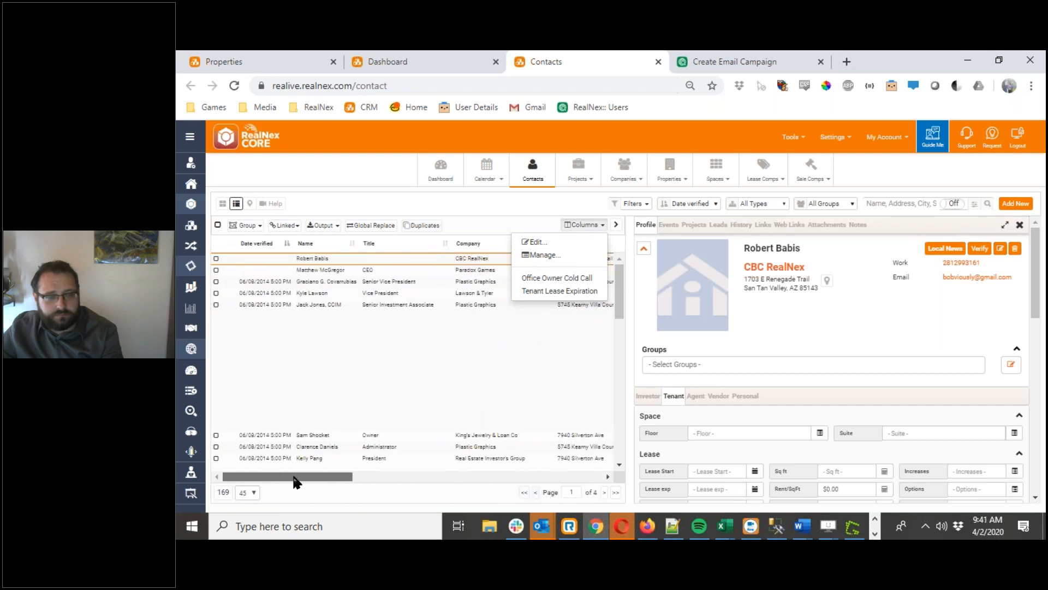
pyautogui.click(538, 245)
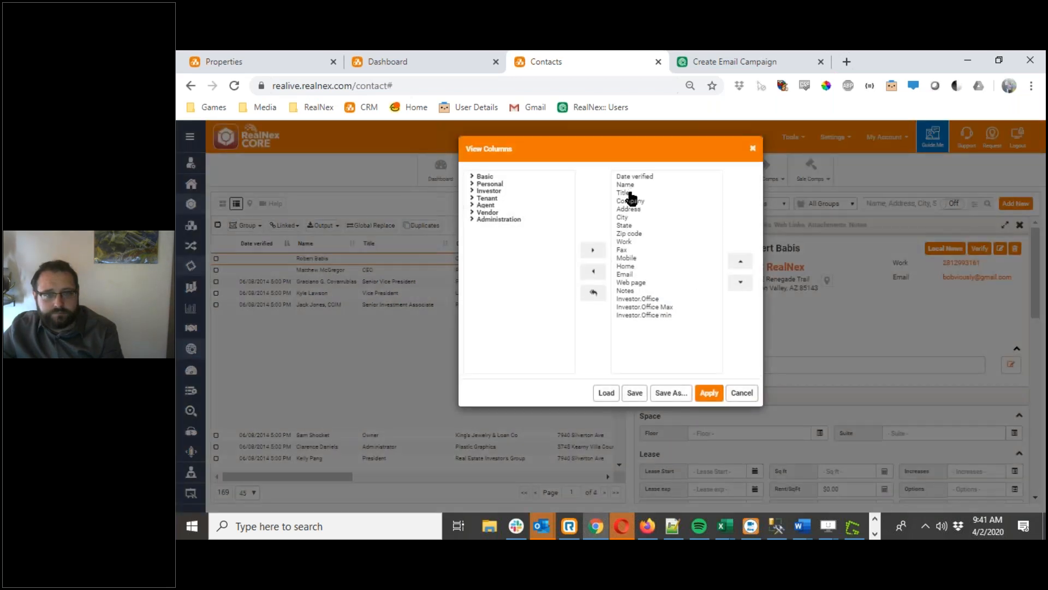
pyautogui.doubleClick(625, 193)
pyautogui.doubleClick(627, 201)
pyautogui.click(627, 201)
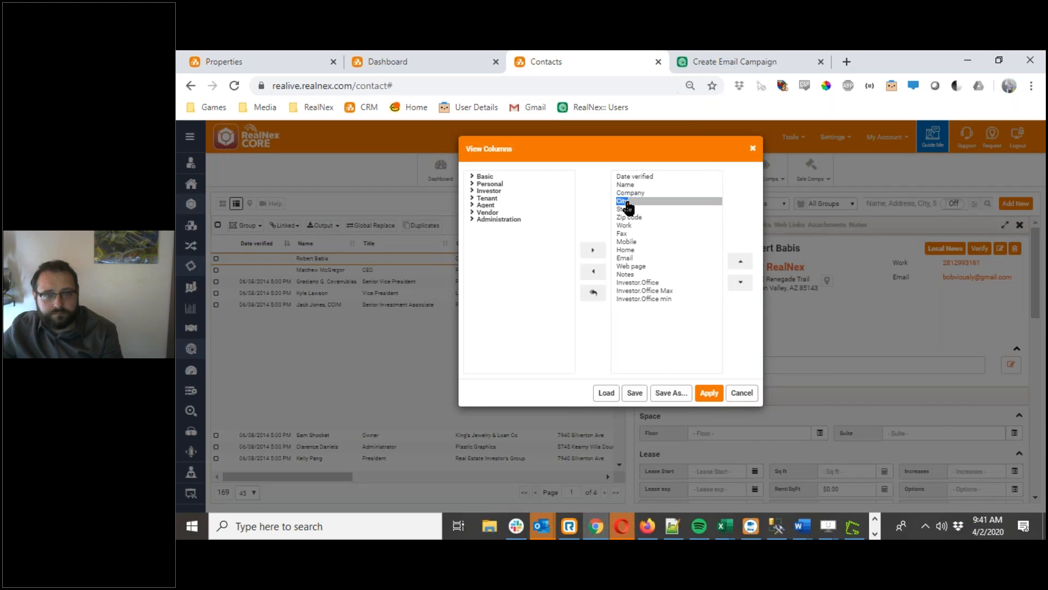
pyautogui.doubleClick(626, 201)
pyautogui.doubleClick(624, 201)
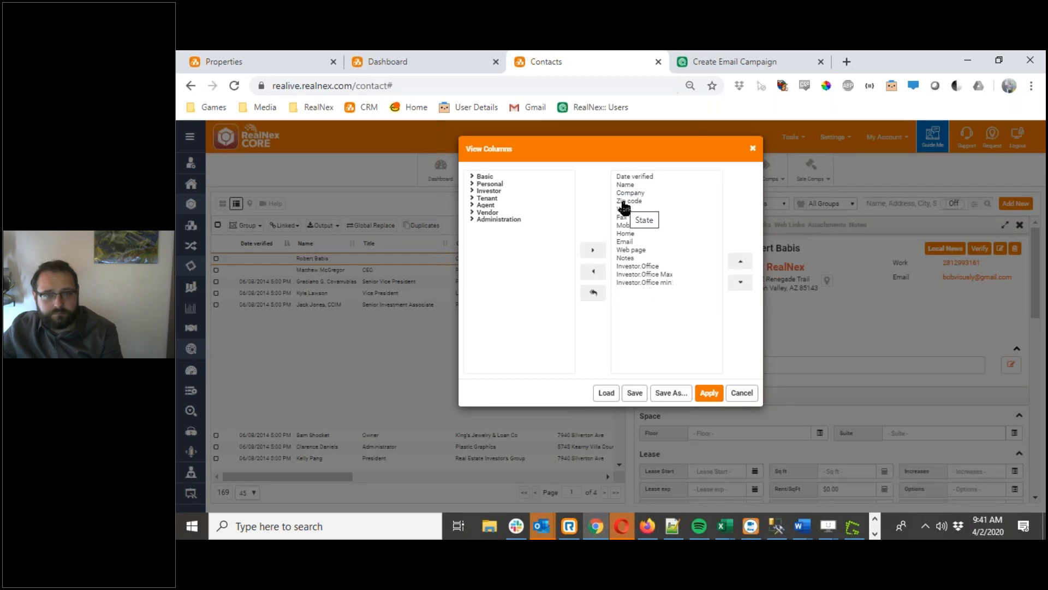
# Step: Remove the Zip code, Fax, Mobile, Home, Web page and Notes columns from the contact view
pyautogui.click(627, 202)
pyautogui.doubleClick(627, 202)
pyautogui.doubleClick(627, 211)
pyautogui.click(626, 211)
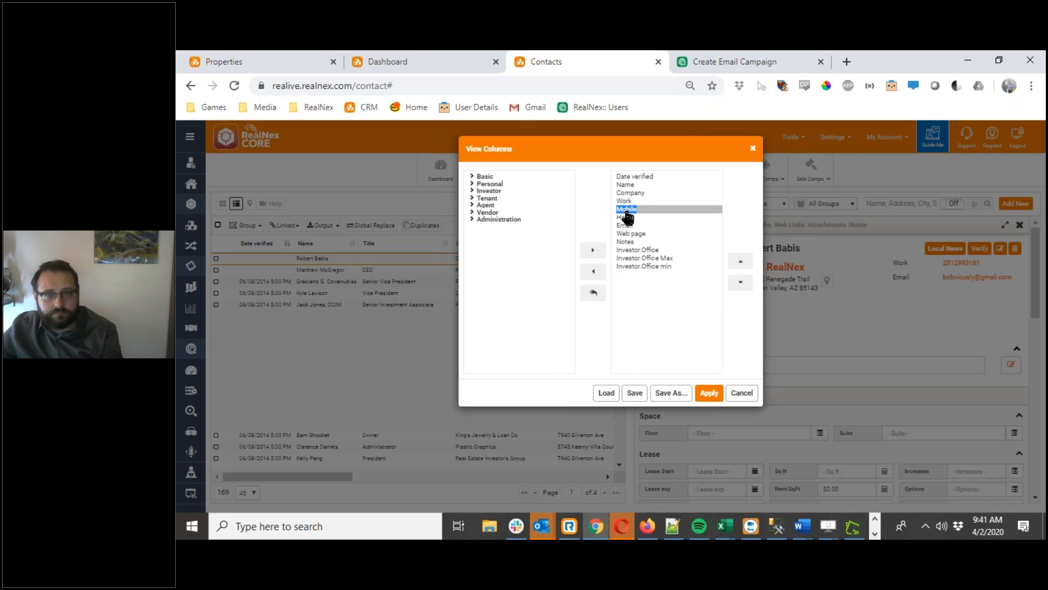
pyautogui.doubleClick(627, 214)
pyautogui.doubleClick(627, 216)
pyautogui.doubleClick(628, 218)
pyautogui.doubleClick(629, 219)
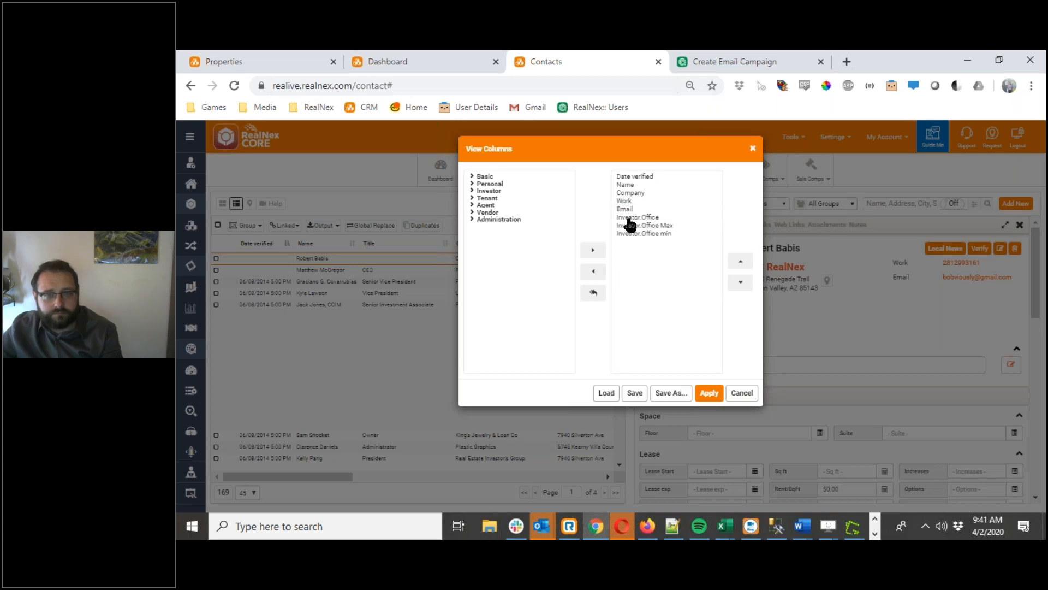
# Step: Remove the Investor.Office, Investor.Office Max and Investor.Office min columns from the contact view
pyautogui.click(629, 219)
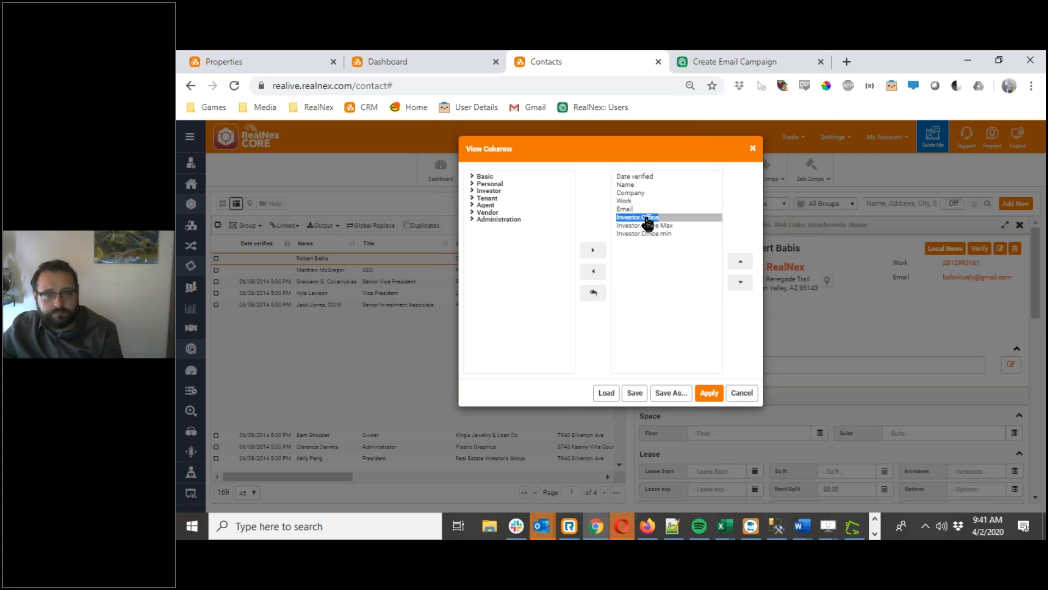
pyautogui.doubleClick(645, 221)
pyautogui.doubleClick(645, 221)
pyautogui.doubleClick(644, 217)
# Step: Save the reduced column selection as a new view named Split Screen View and apply it to the contact list
pyautogui.click(672, 392)
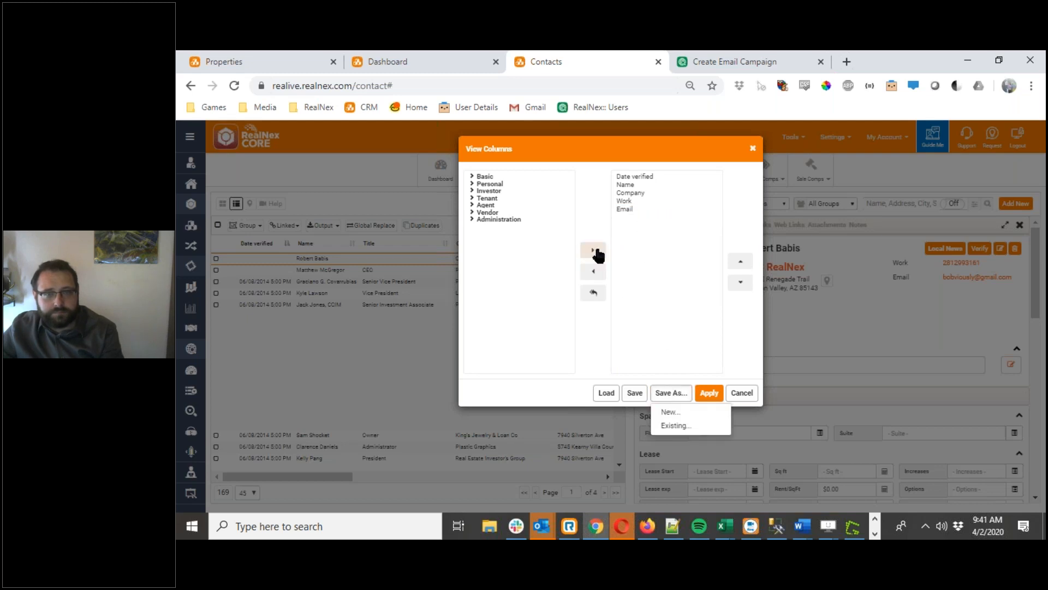
pyautogui.click(671, 414)
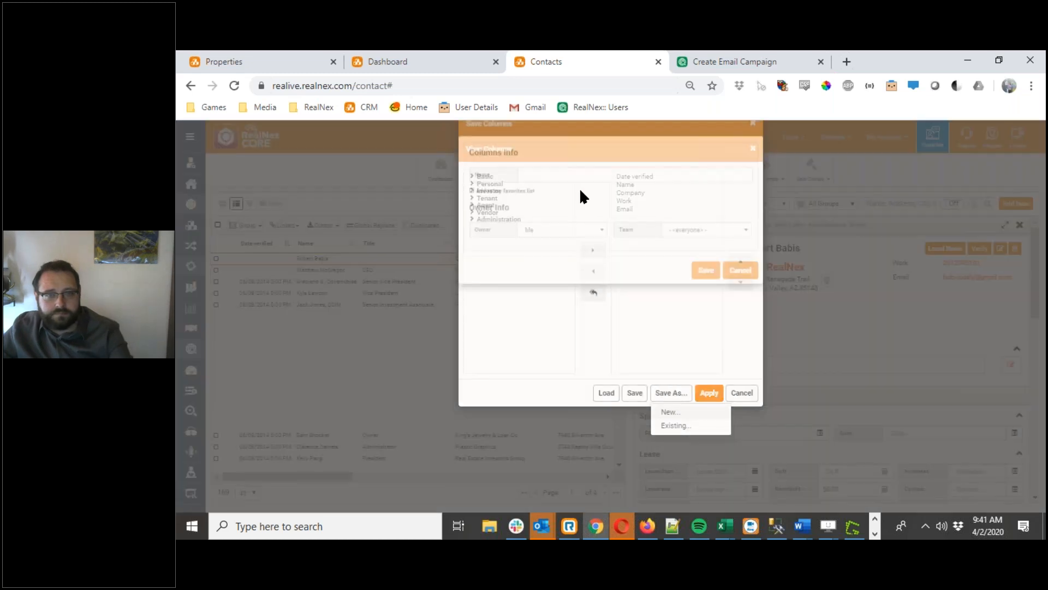
pyautogui.click(571, 197)
pyautogui.write('Split Screen')
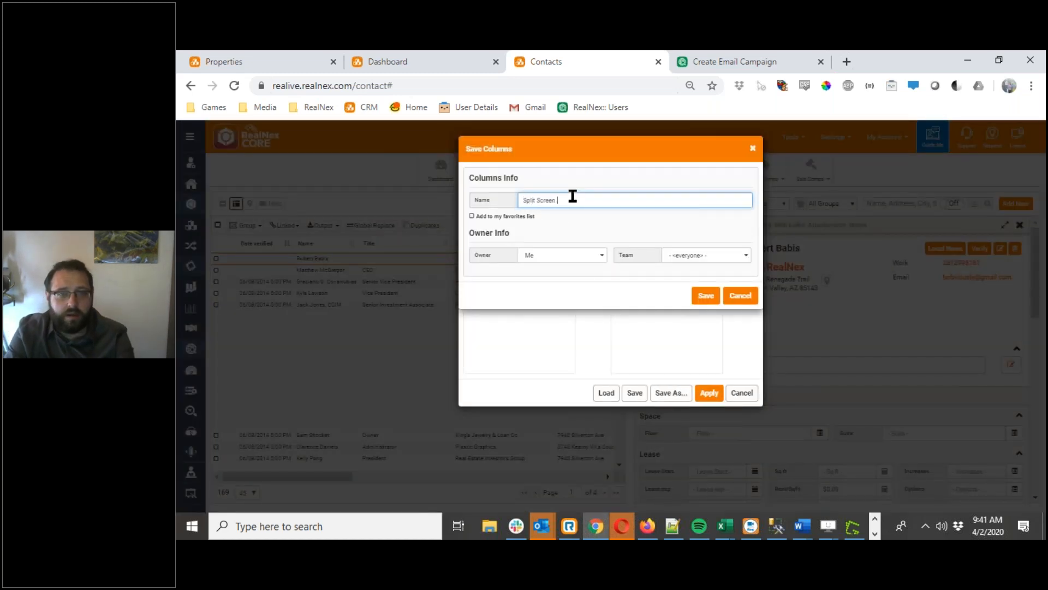
pyautogui.write(' View')
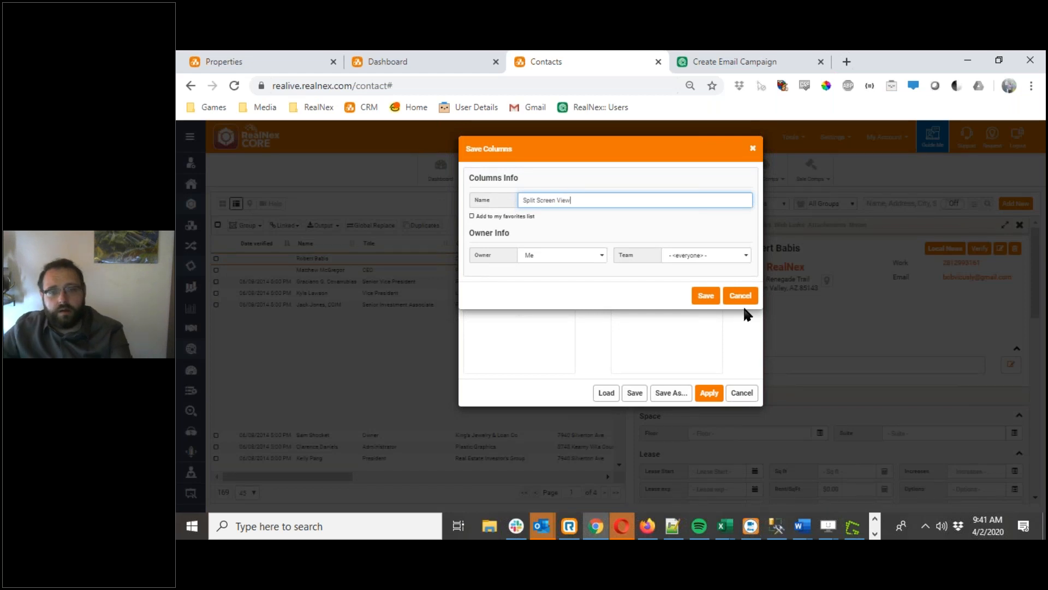
pyautogui.click(706, 296)
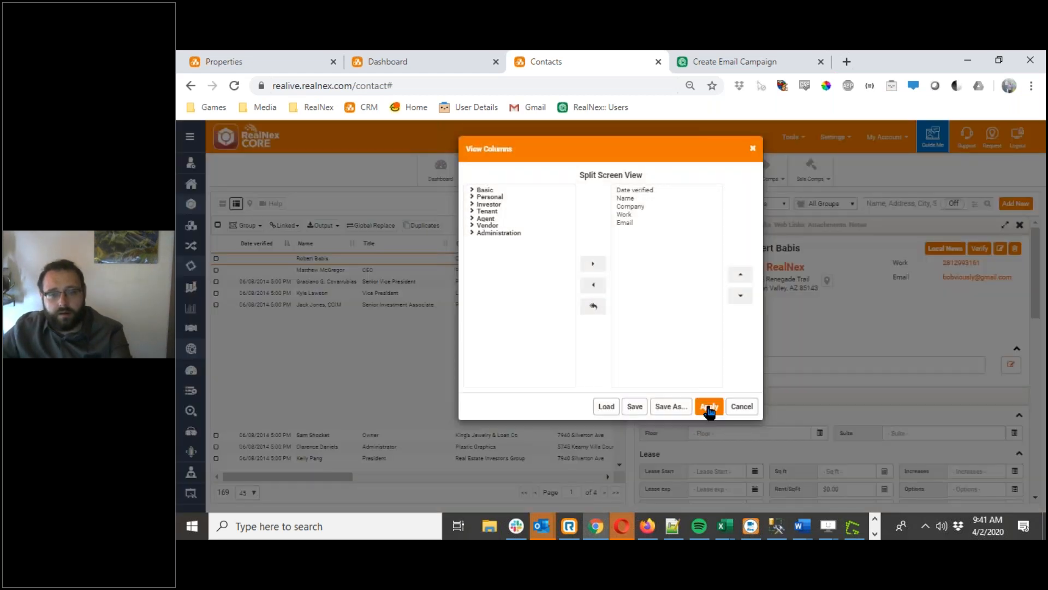
pyautogui.click(710, 407)
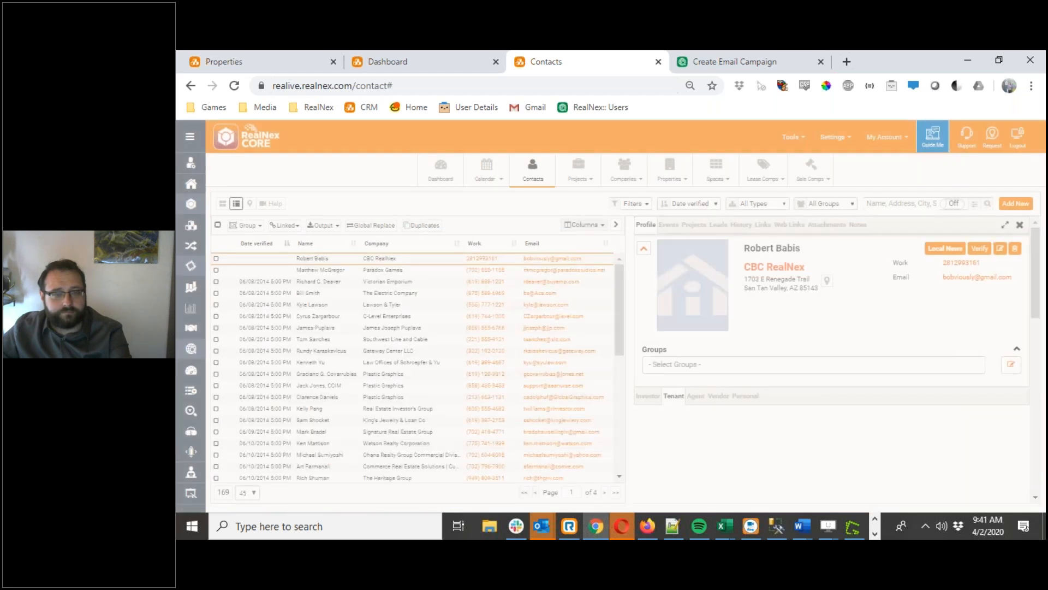
# Step: Hide the contact detail pane, load the Office Owner Cold Call column view, and show the detail pane again
pyautogui.click(615, 228)
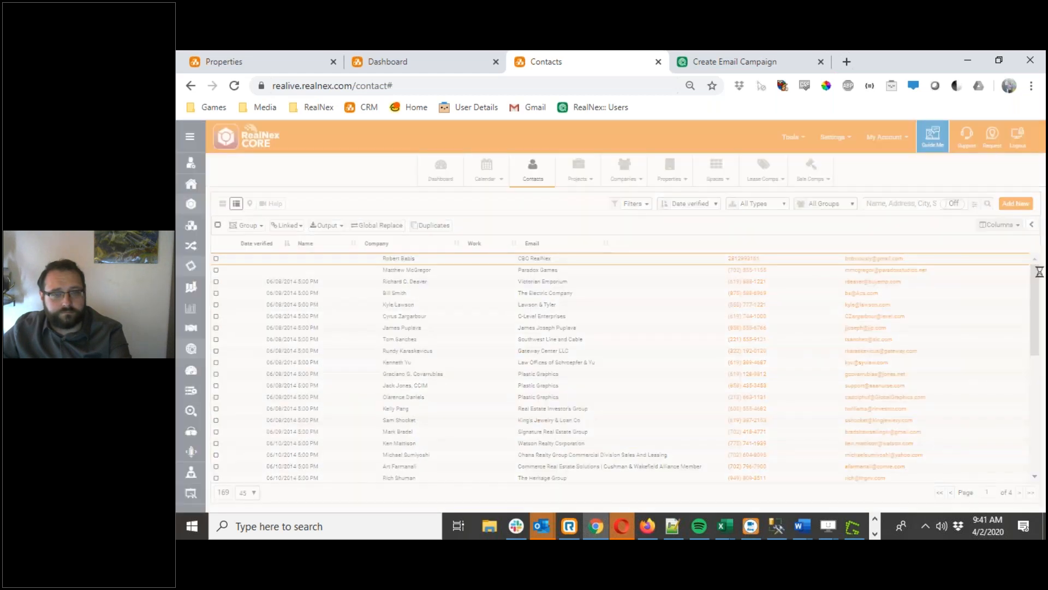
pyautogui.click(1014, 225)
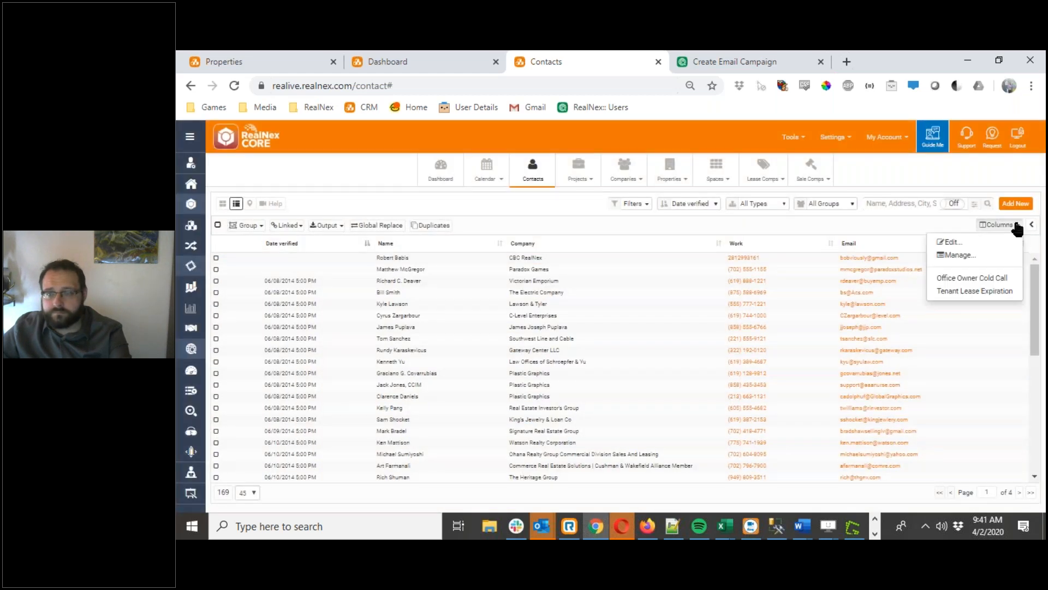
pyautogui.click(977, 278)
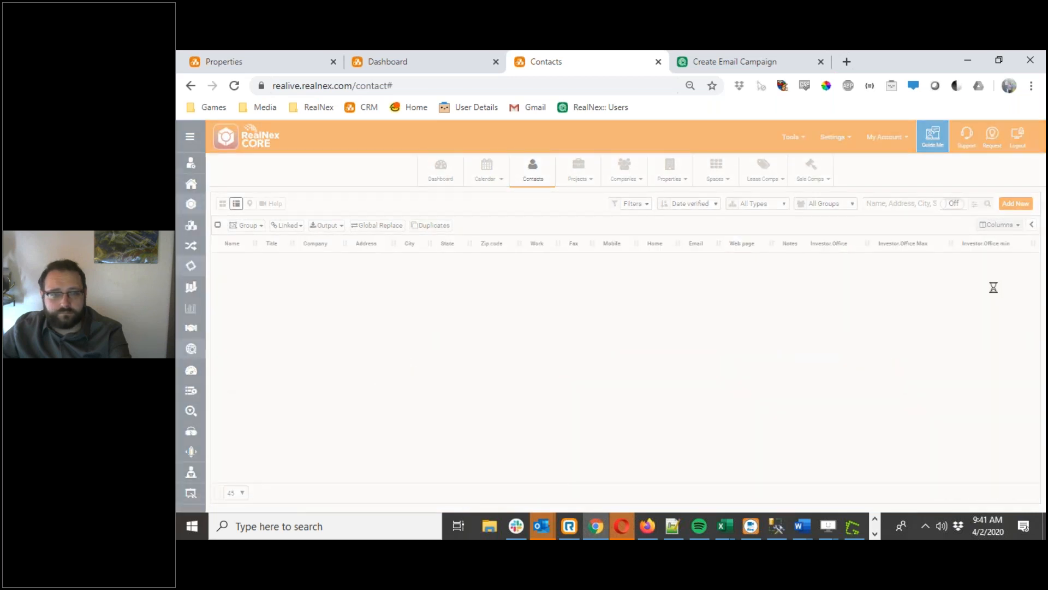
pyautogui.click(1031, 226)
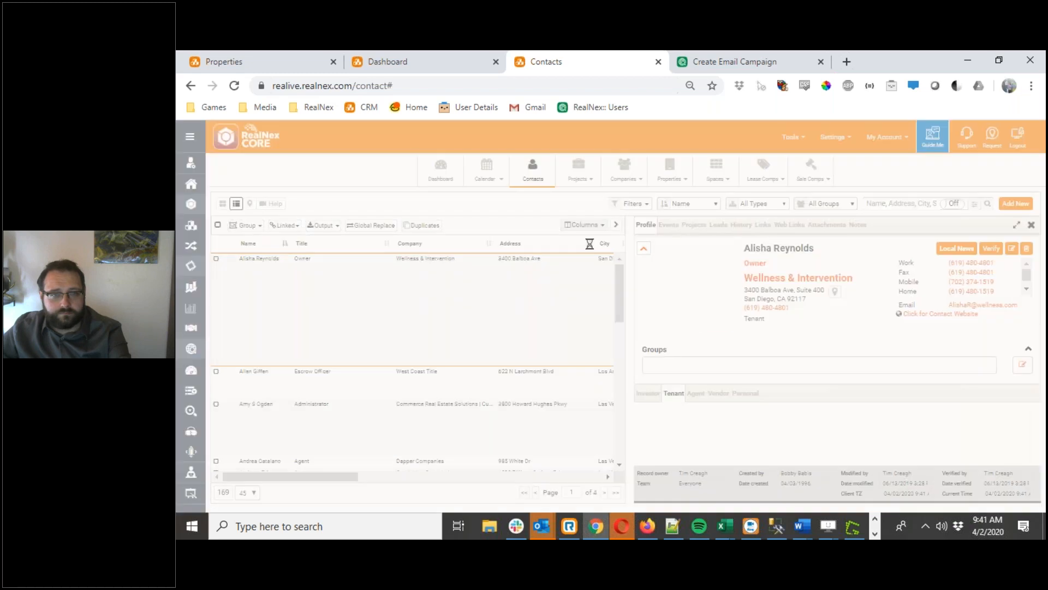
# Step: Load the saved Split Screen View columns for the contact list and display the contacts on the map
pyautogui.click(591, 225)
pyautogui.click(573, 253)
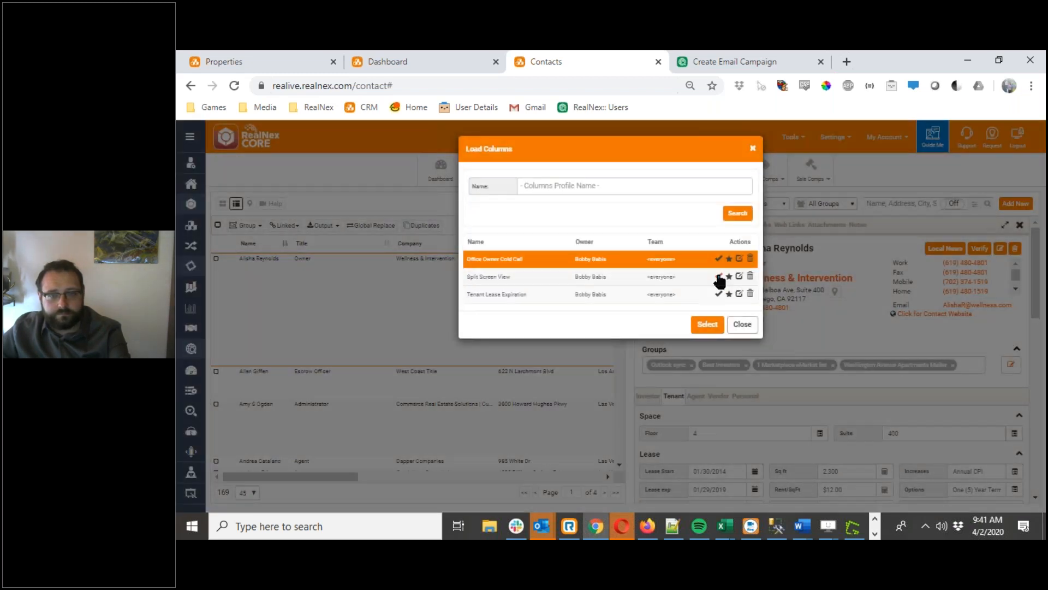
pyautogui.click(718, 276)
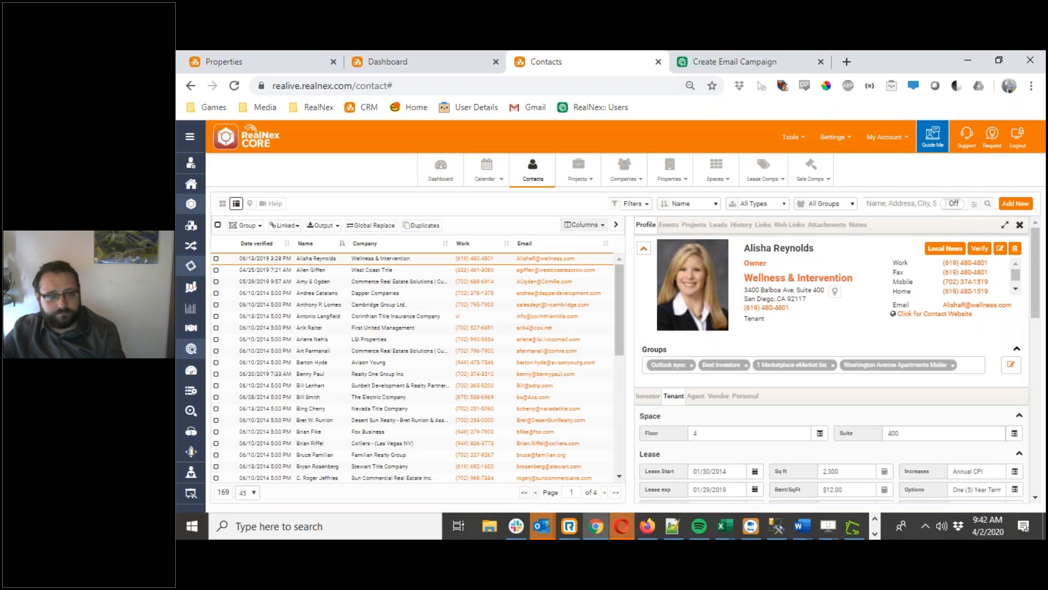
pyautogui.click(250, 204)
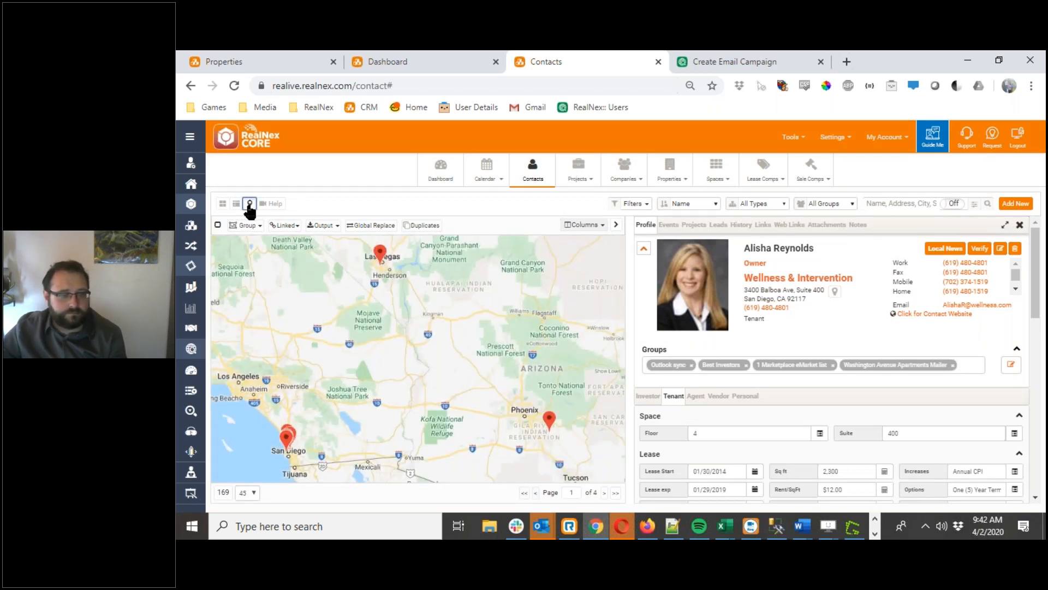
# Step: Show the filtered Las Vegas office properties on the map and view Symphony Park and Desert Inn Office Center from their pins
pyautogui.click(268, 57)
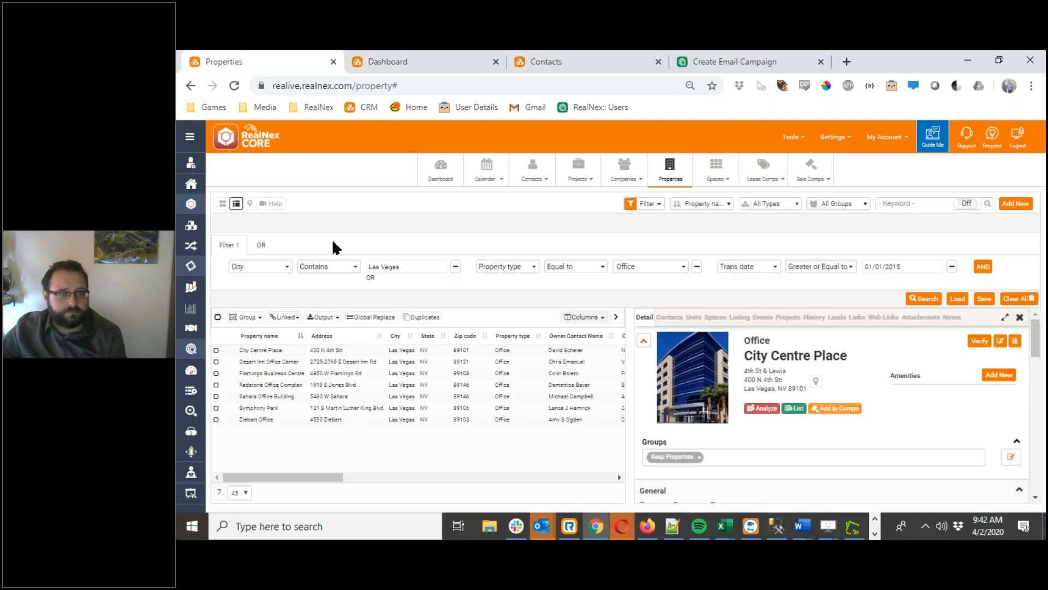
pyautogui.click(249, 204)
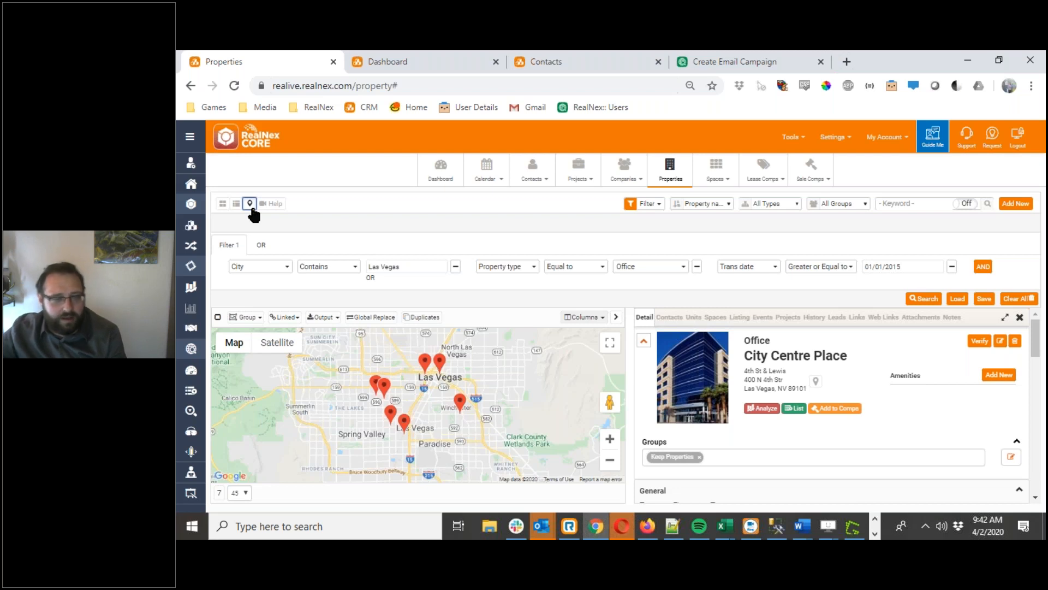
pyautogui.click(424, 365)
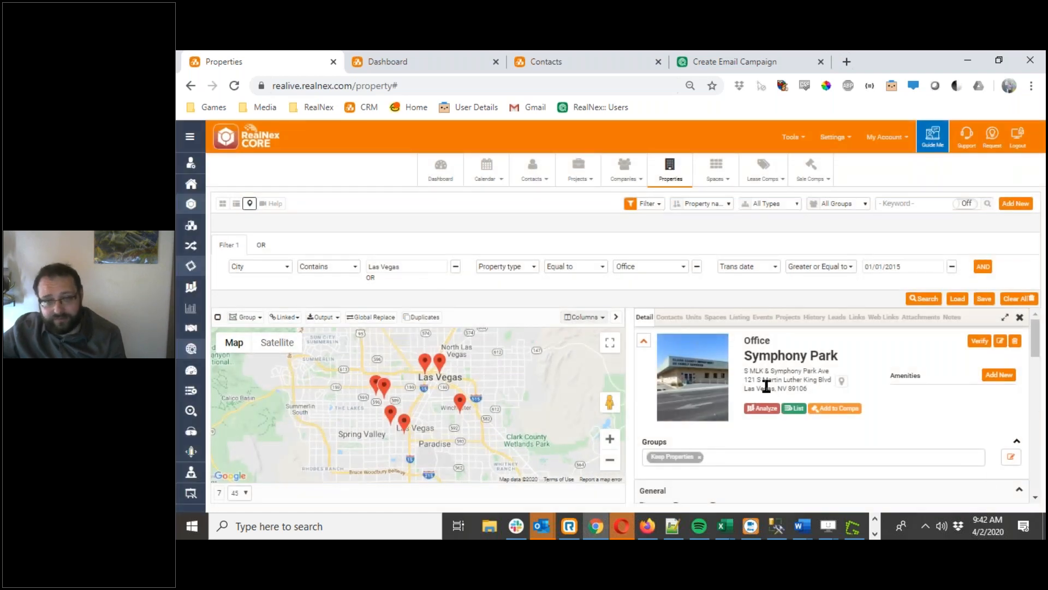
pyautogui.click(460, 401)
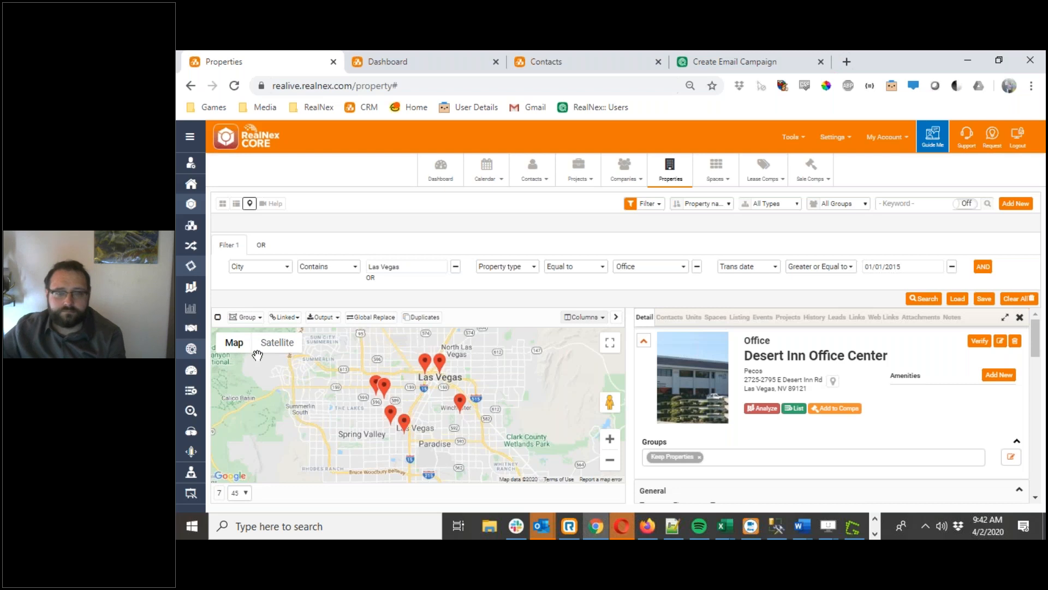
# Step: Expand the System Tables settings options and review the General and Detail fields of Desert Inn Office Center
pyautogui.click(845, 141)
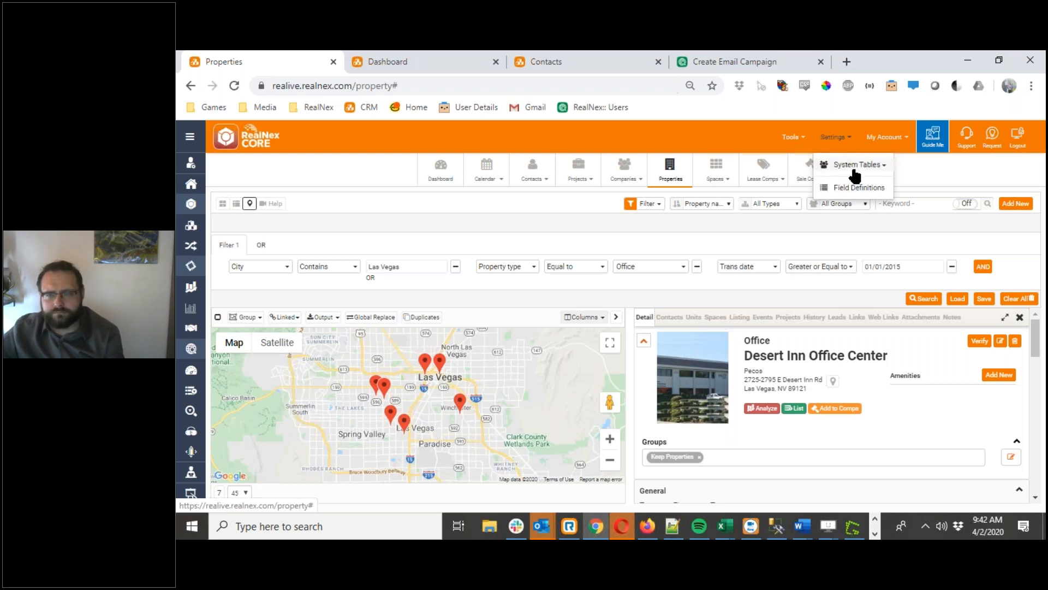
pyautogui.click(855, 166)
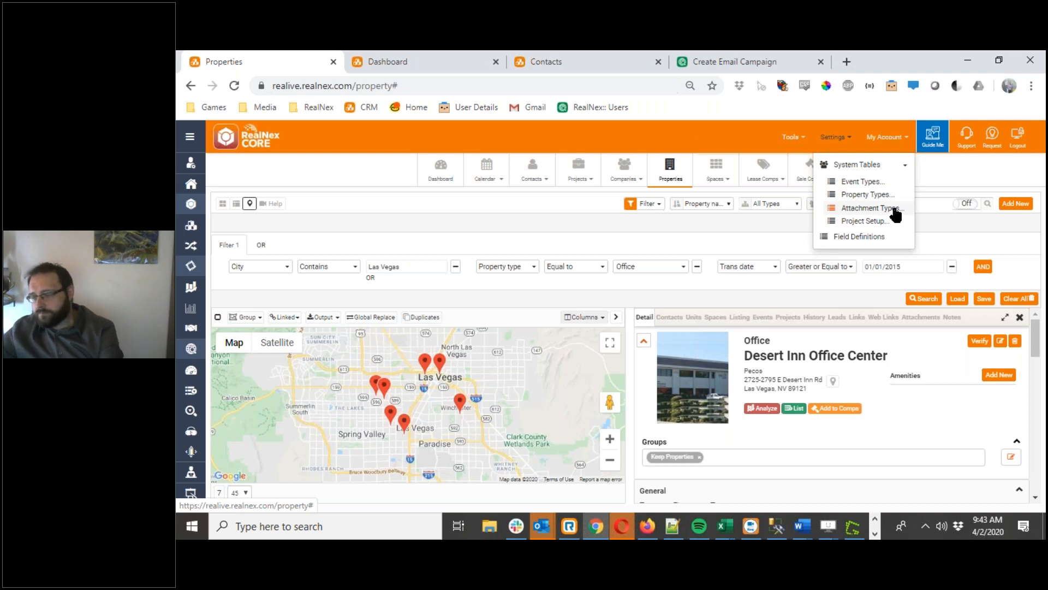
pyautogui.scroll(-5, 805, 340)
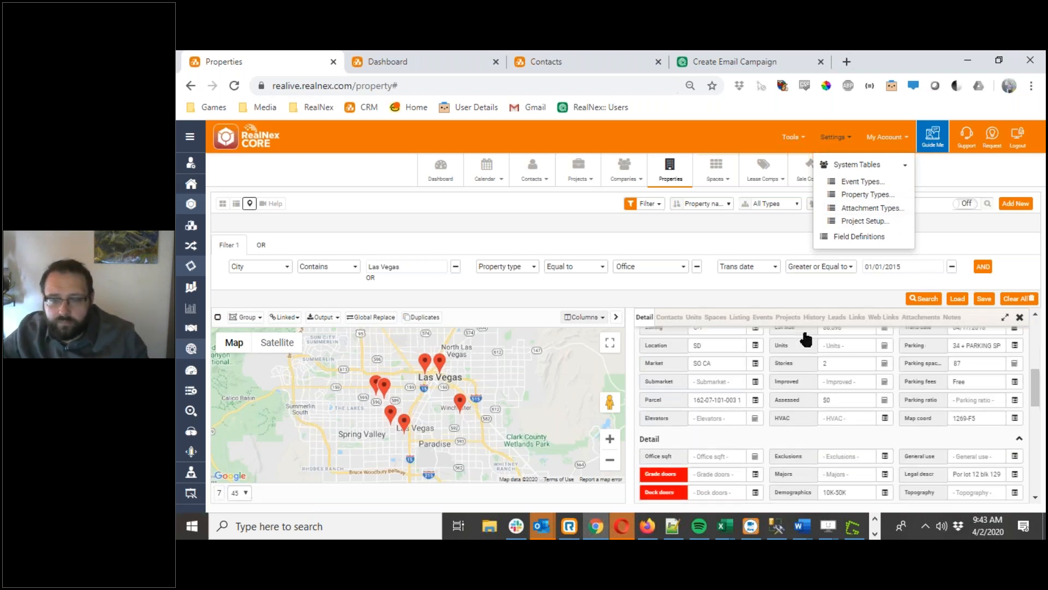
pyautogui.scroll(3, 805, 339)
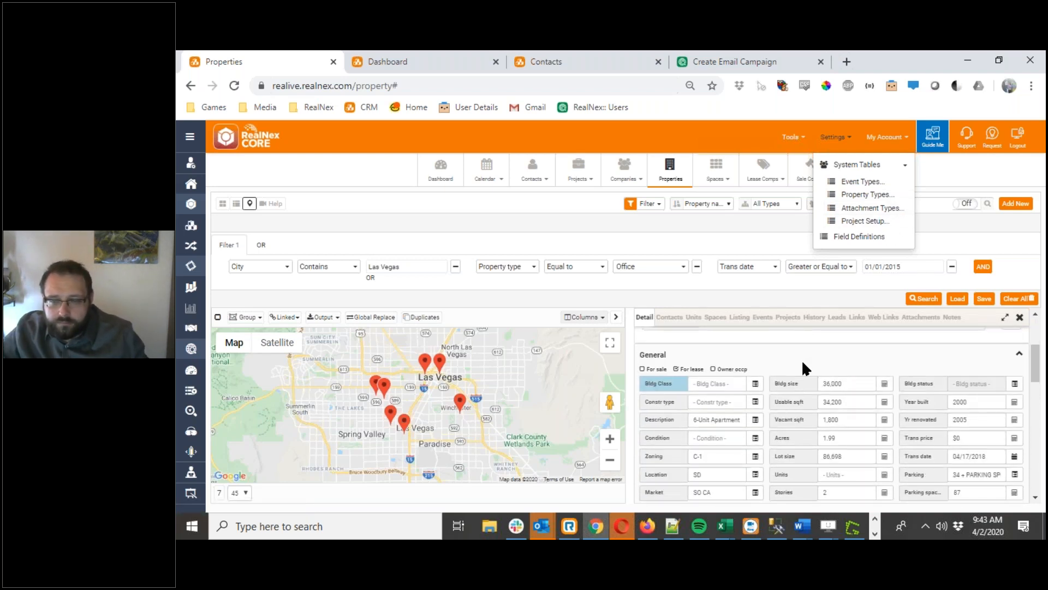
pyautogui.scroll(-2, 801, 369)
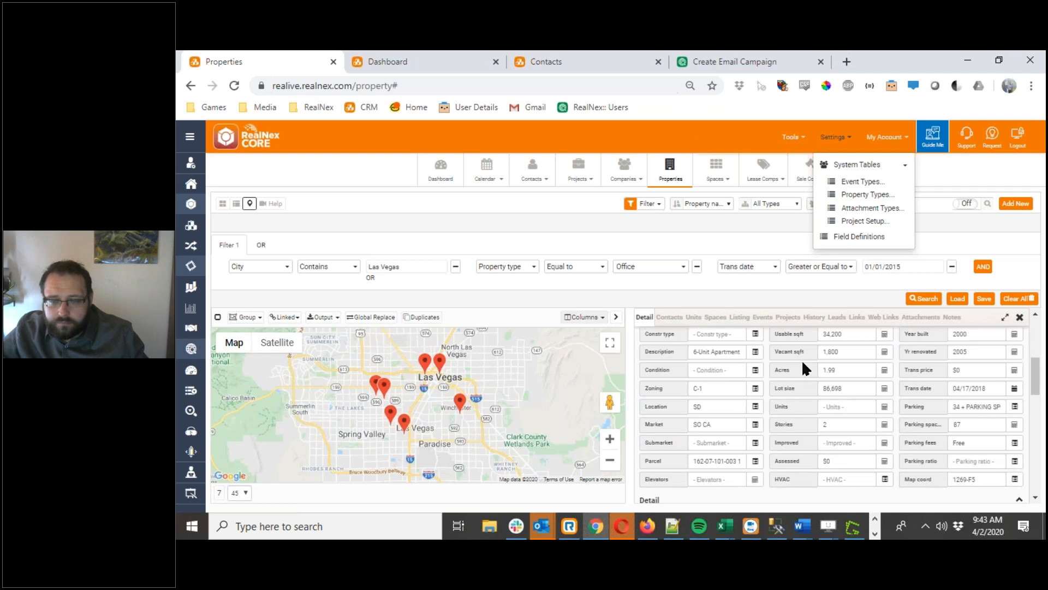
# Step: Return to the contacts page and examine the selected contact's tenant Lease, Business and Requirements fields
pyautogui.click(587, 56)
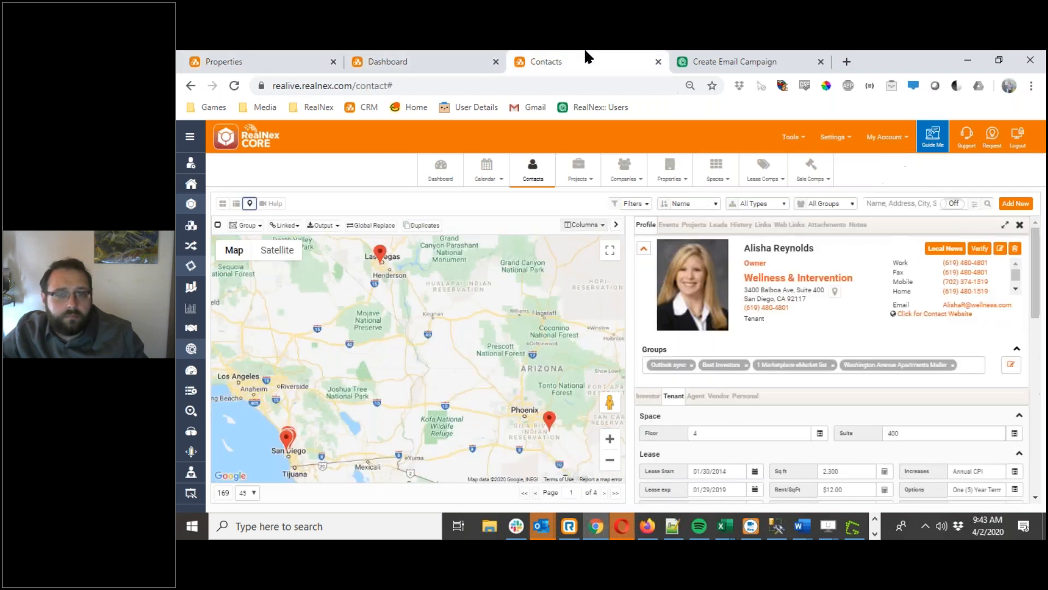
pyautogui.scroll(-4, 771, 394)
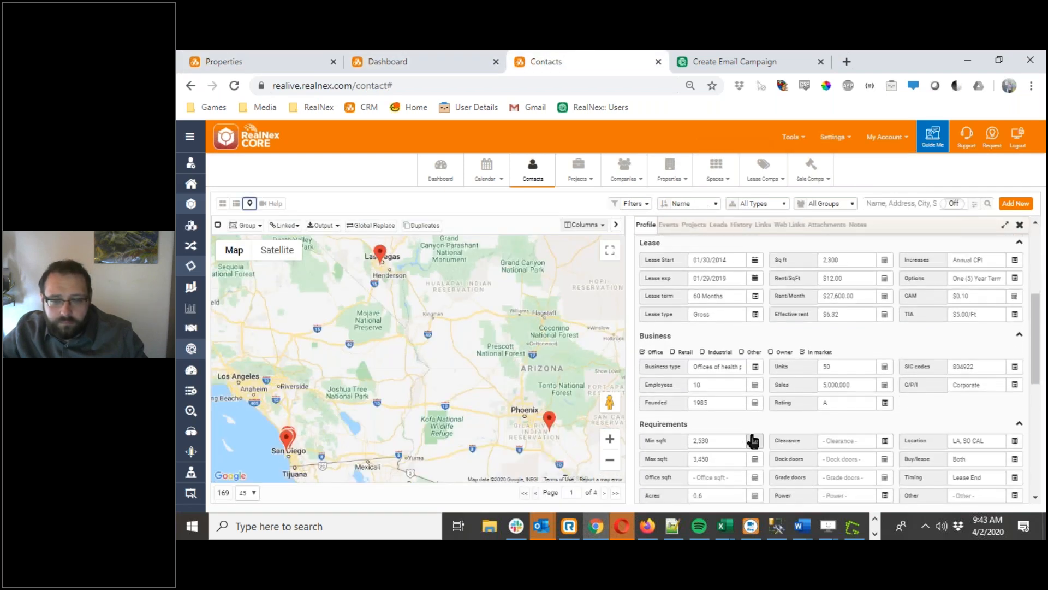
pyautogui.scroll(-3, 753, 441)
pyautogui.scroll(2, 719, 384)
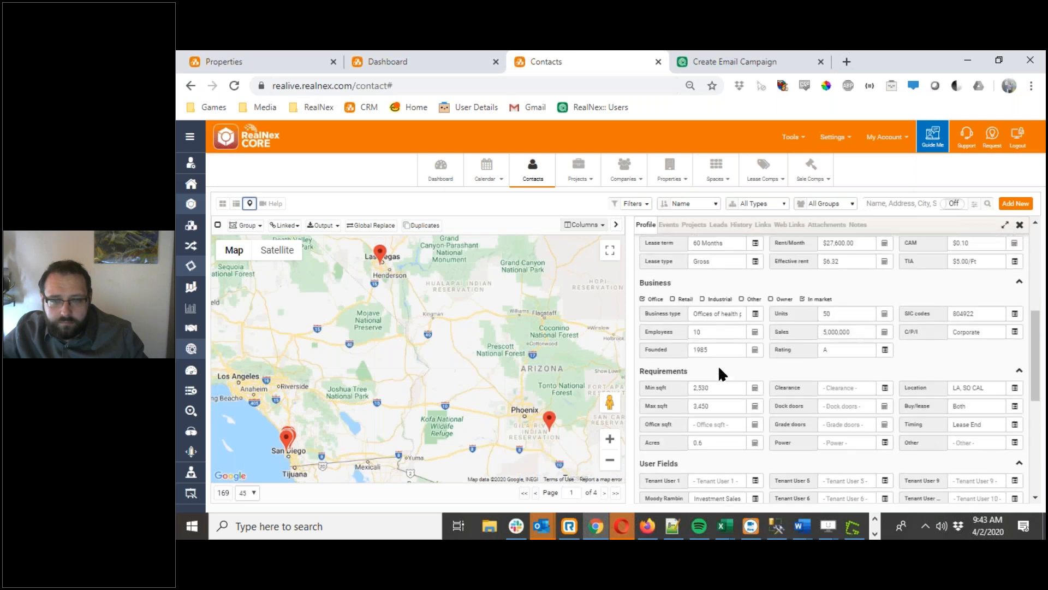
pyautogui.scroll(4, 719, 368)
pyautogui.scroll(-2, 719, 368)
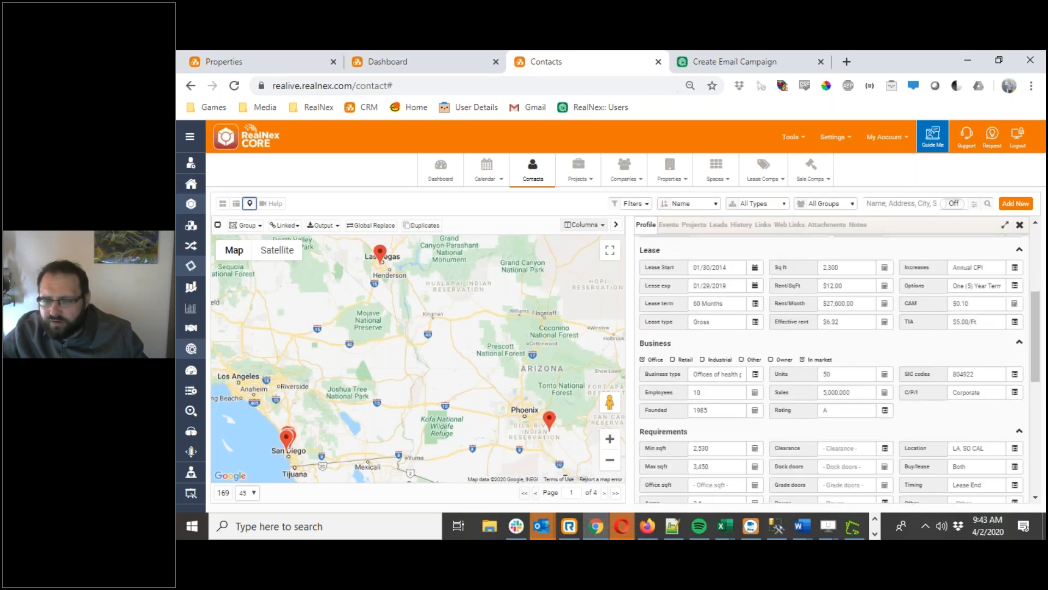
pyautogui.scroll(3, 718, 338)
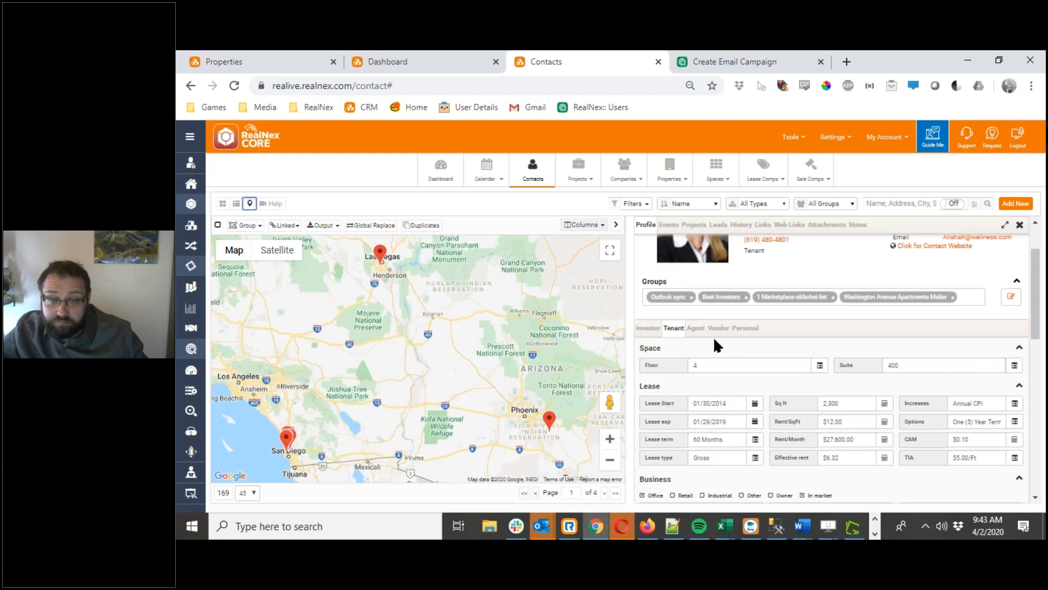
# Step: Display the contact's Investor information and view the Office field's definition, closing it without changes
pyautogui.click(648, 396)
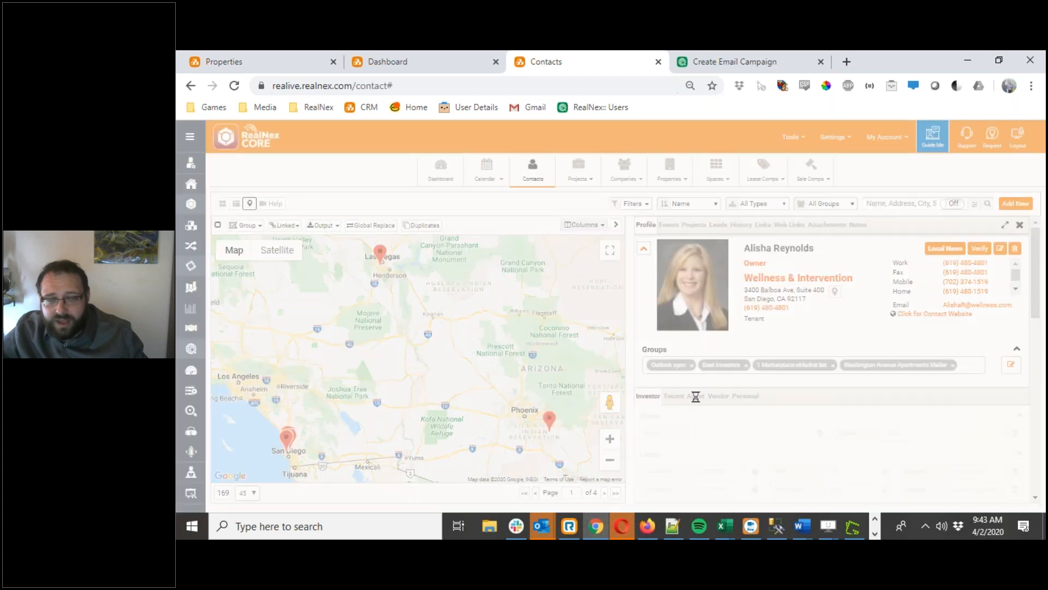
pyautogui.scroll(-3, 741, 380)
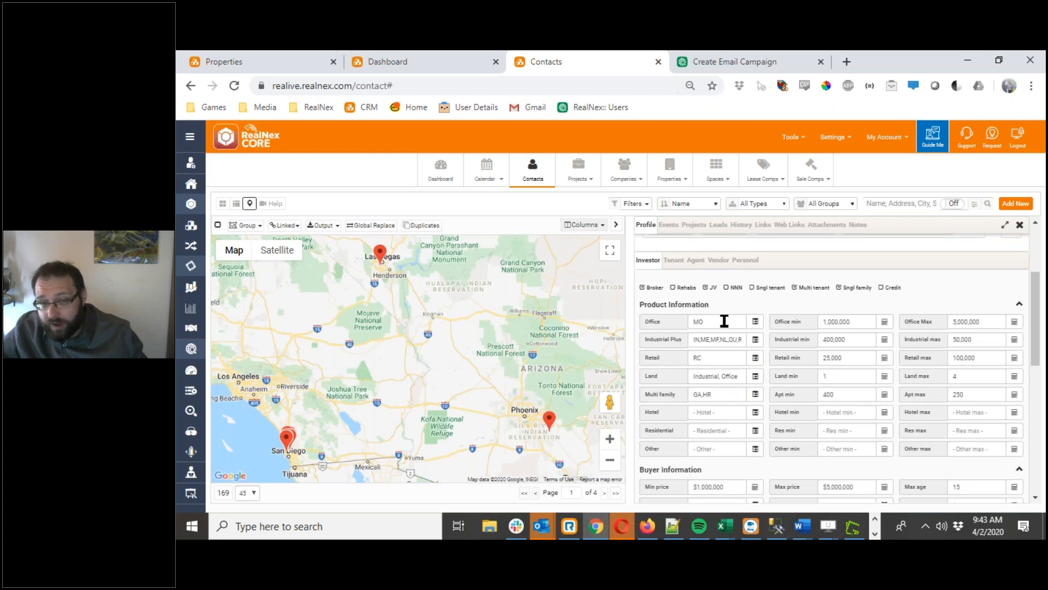
pyautogui.click(755, 321)
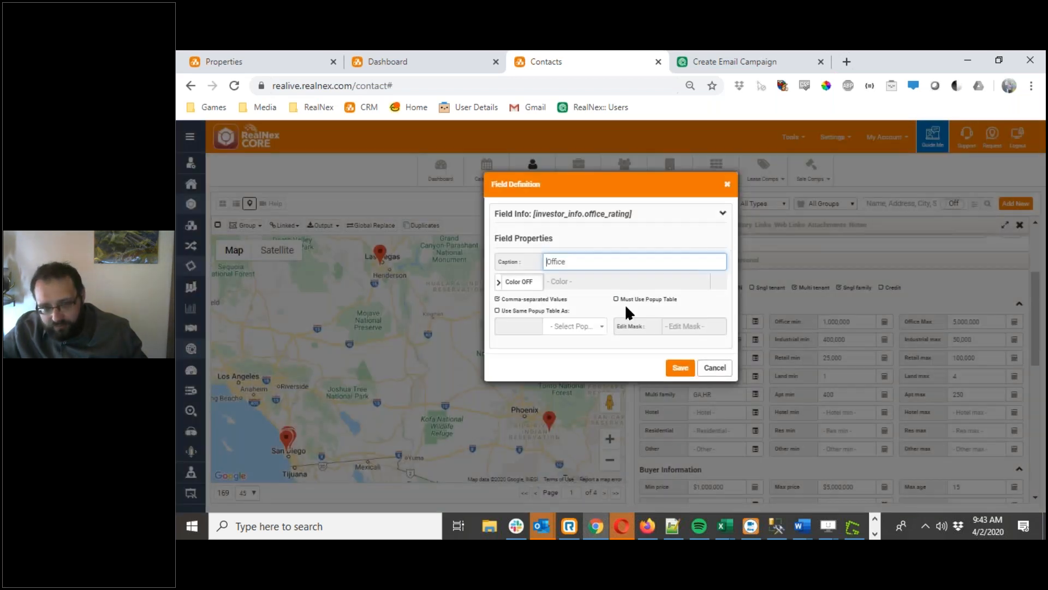
pyautogui.click(711, 367)
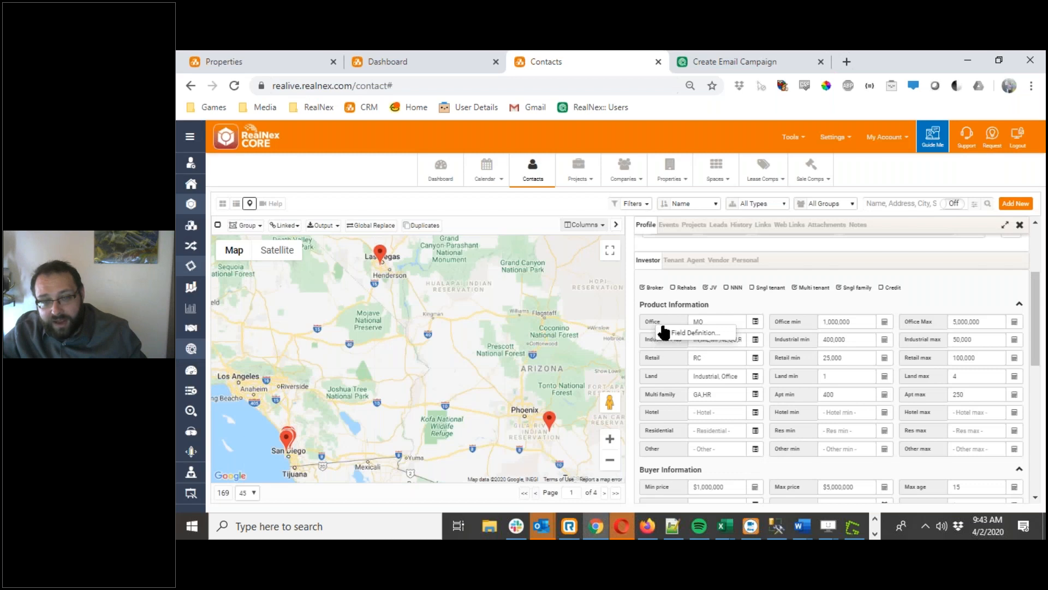
# Step: Enable Must Use Popup Table in the investor Office field's definition and save it
pyautogui.rightClick(663, 333)
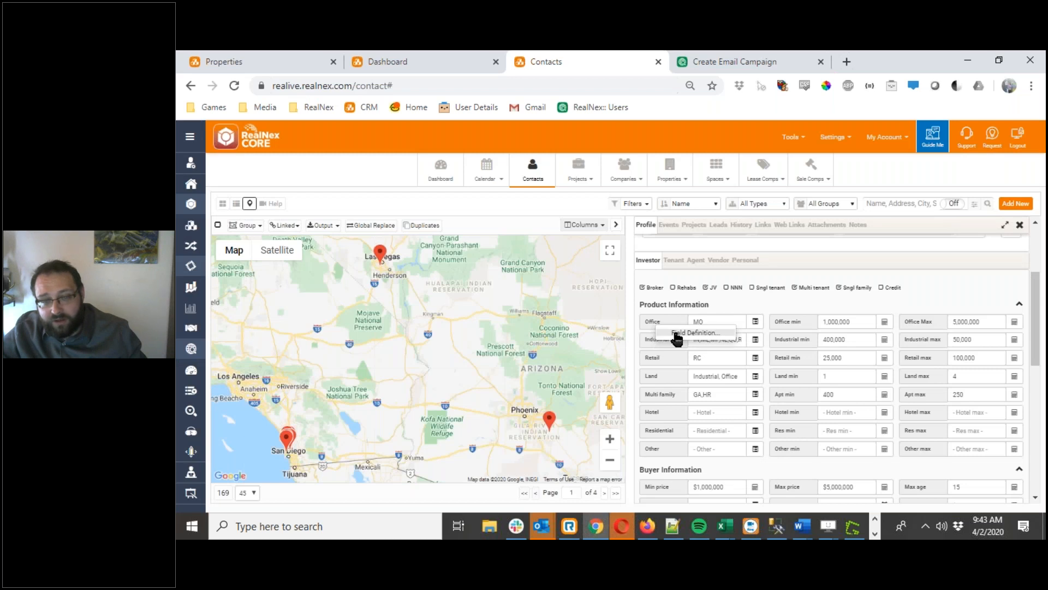
pyautogui.click(677, 334)
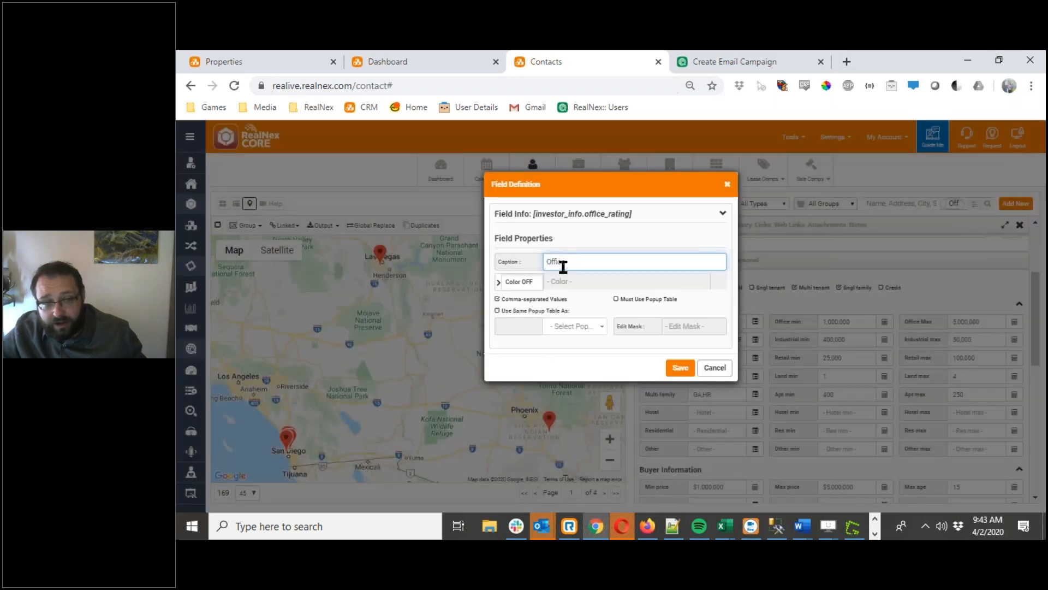
pyautogui.click(616, 300)
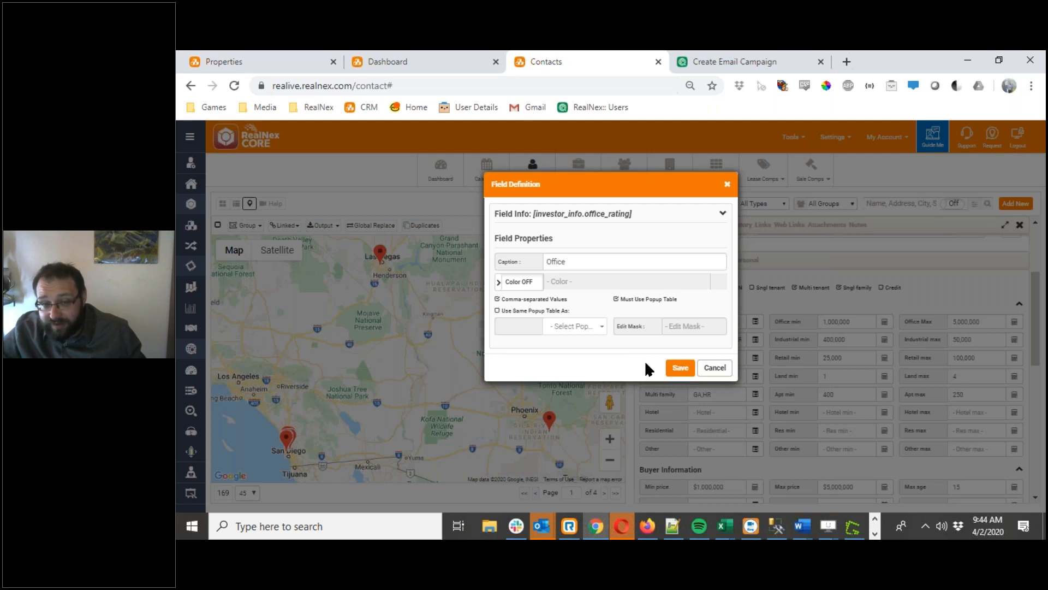
pyautogui.click(679, 368)
# Step: Add Office Park (OP) alongside Medical Office in the investor Office field using its value list
pyautogui.doubleClick(718, 323)
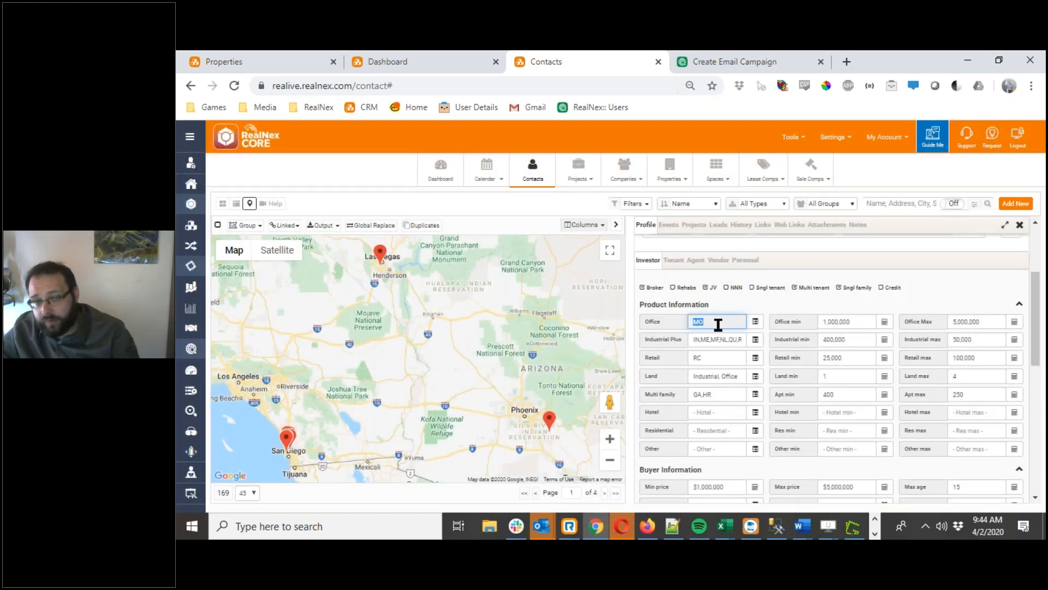
pyautogui.click(757, 322)
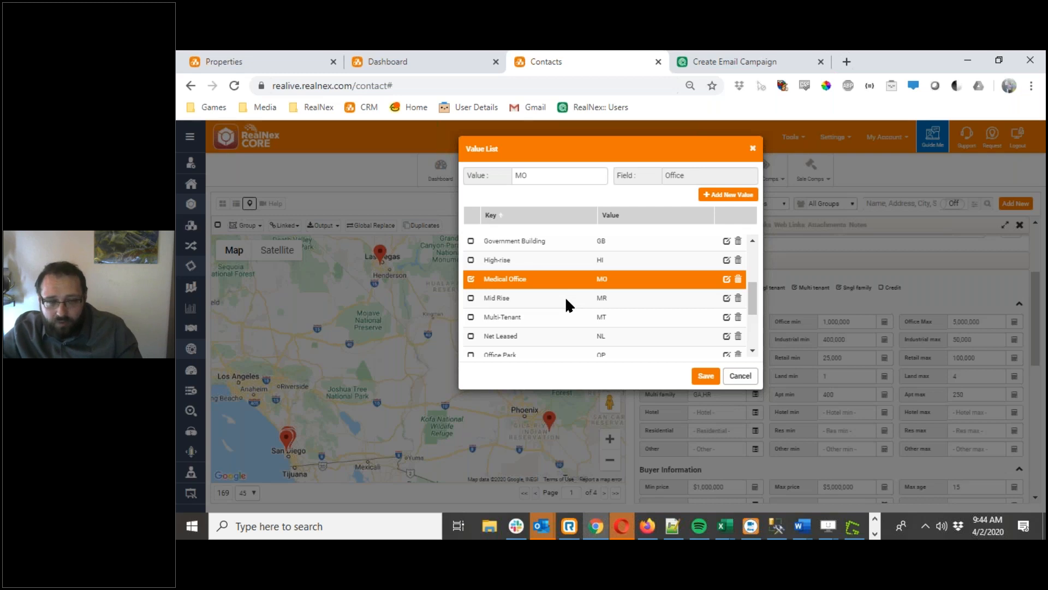
pyautogui.scroll(-2, 565, 297)
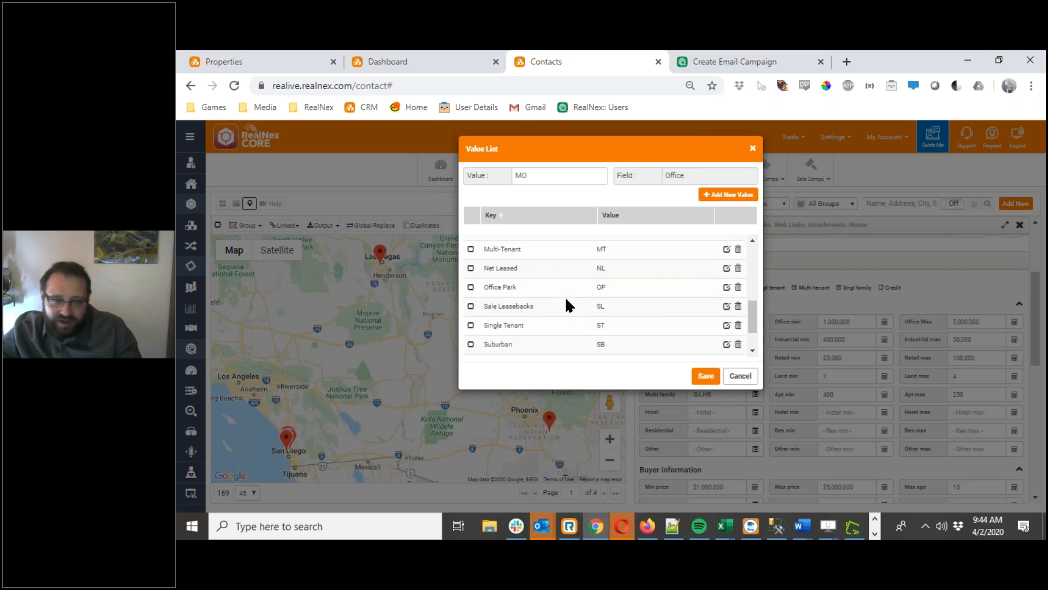
pyautogui.click(471, 287)
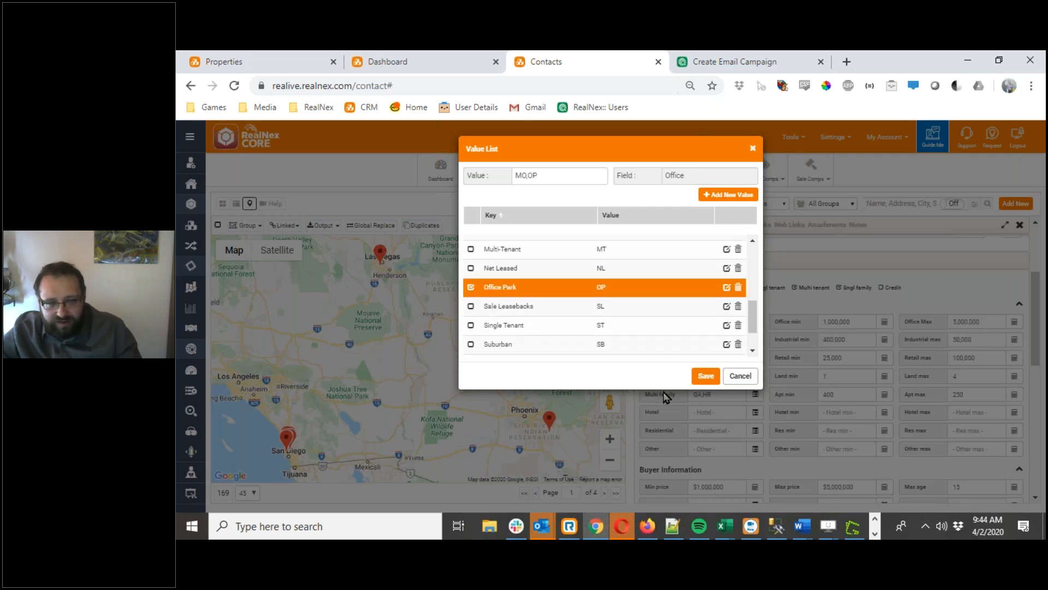
pyautogui.click(704, 377)
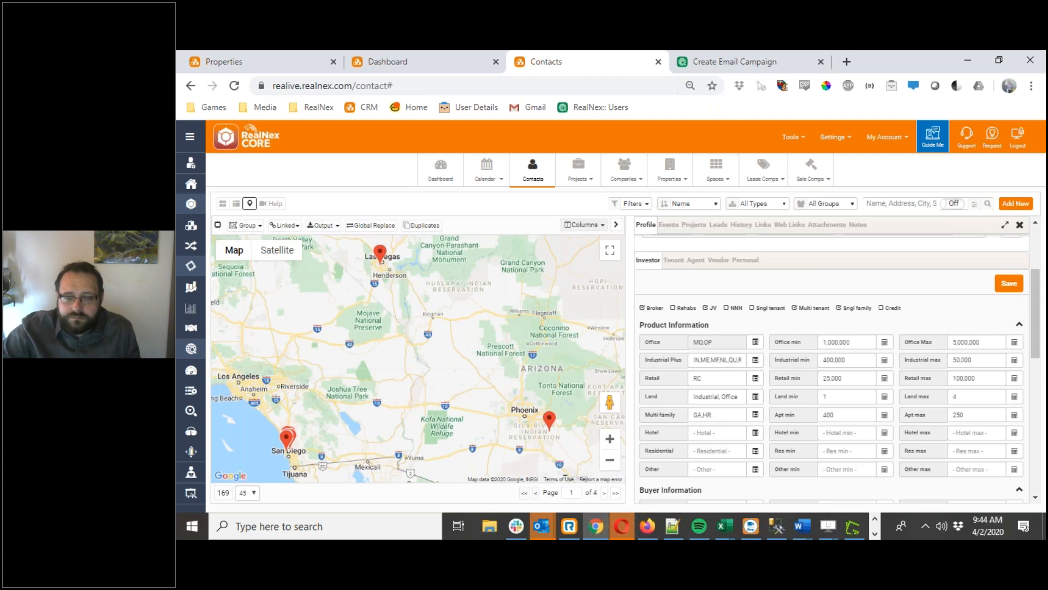
# Step: Disable Comma-separated Values in the investor Office field's definition and save it
pyautogui.rightClick(730, 344)
pyautogui.rightClick(654, 347)
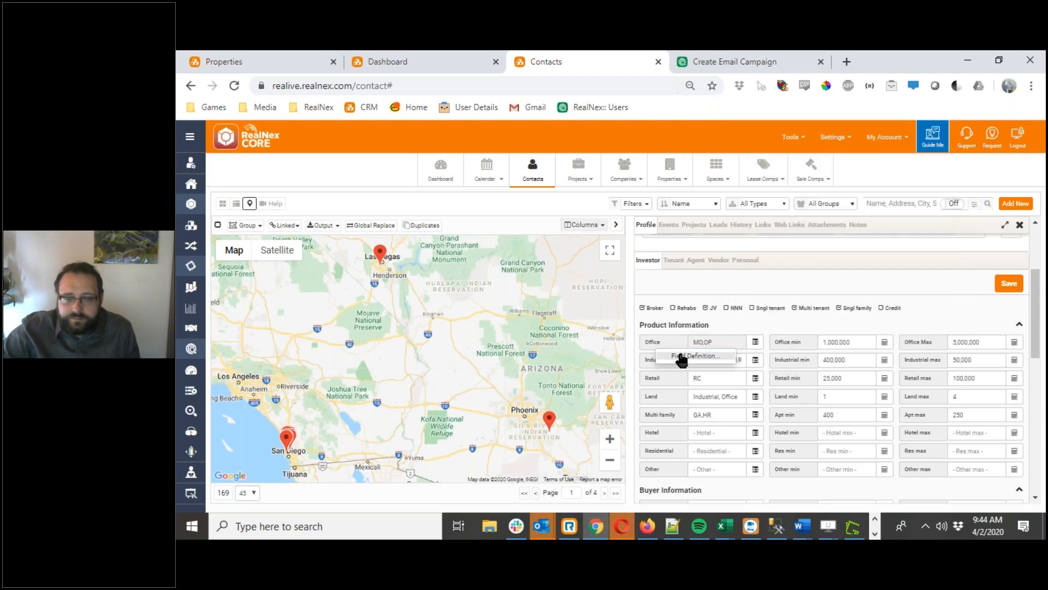
pyautogui.click(681, 357)
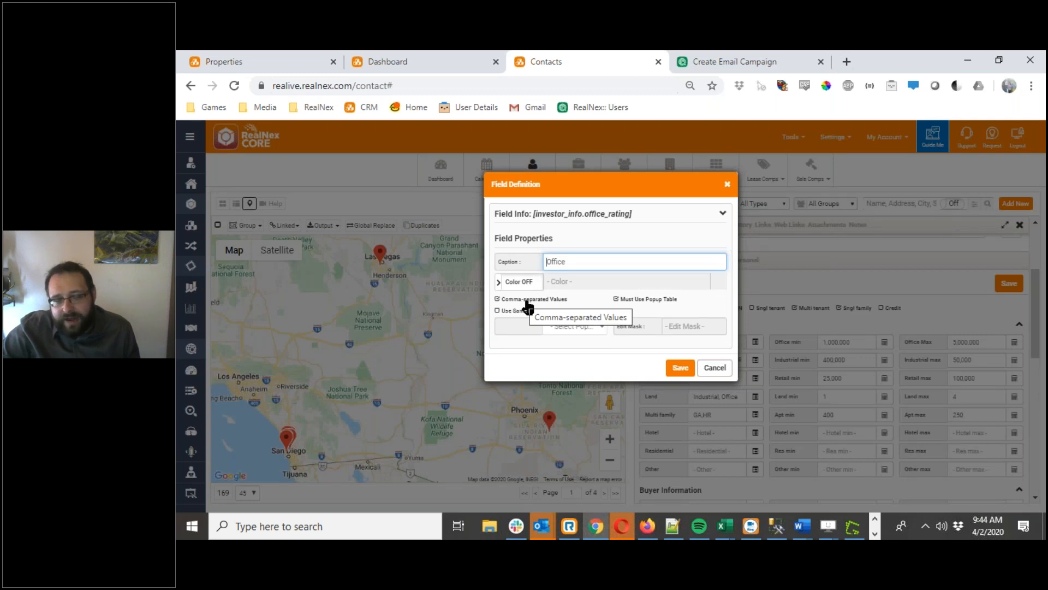
pyautogui.click(527, 301)
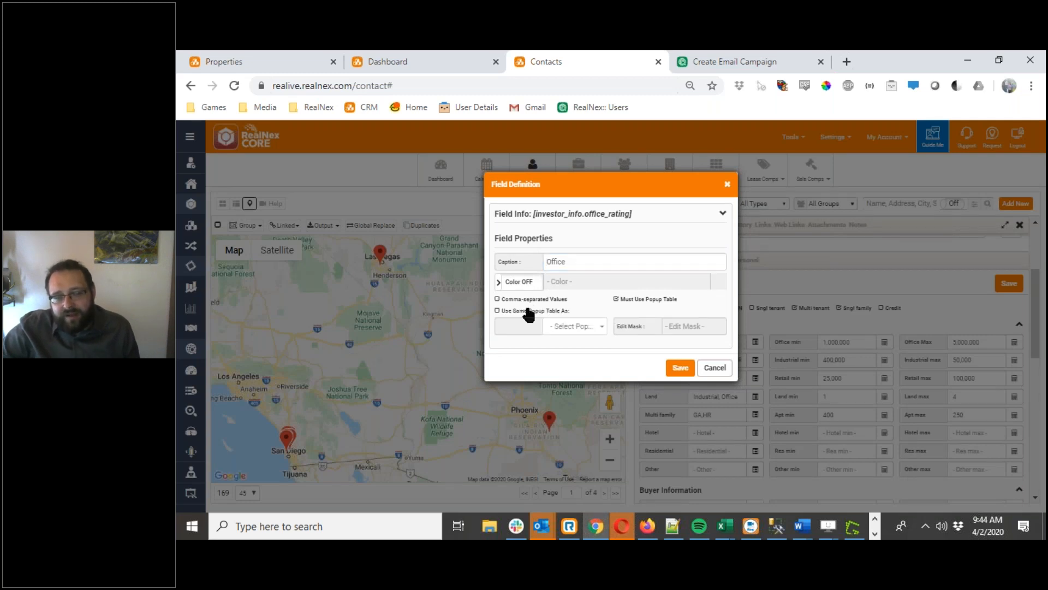
pyautogui.click(690, 373)
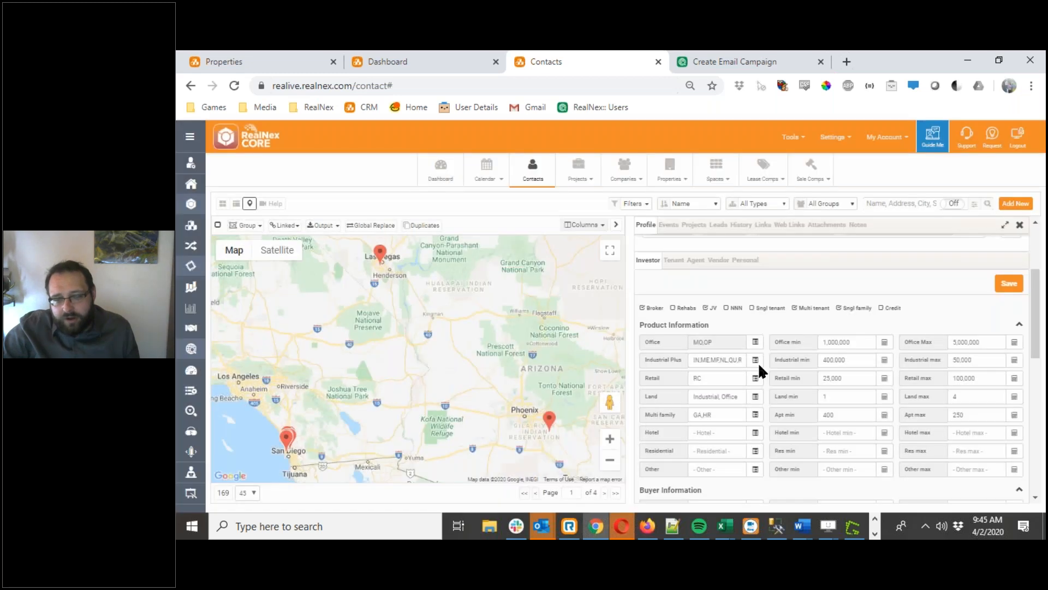
# Step: Set the investor Office field to the single value CBD (CB) from its value list
pyautogui.click(755, 342)
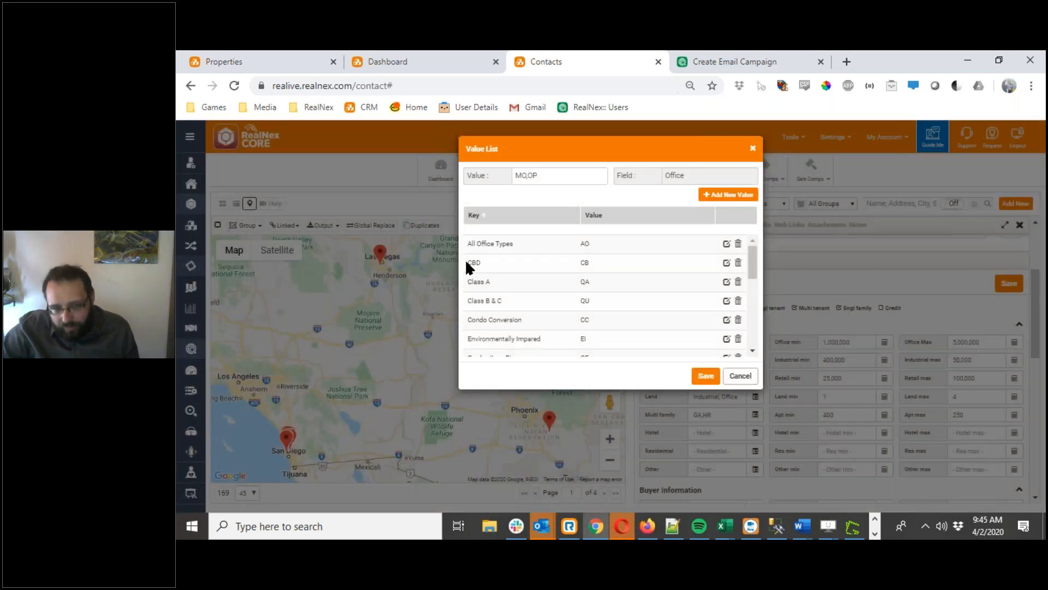
pyautogui.click(505, 264)
pyautogui.doubleClick(505, 264)
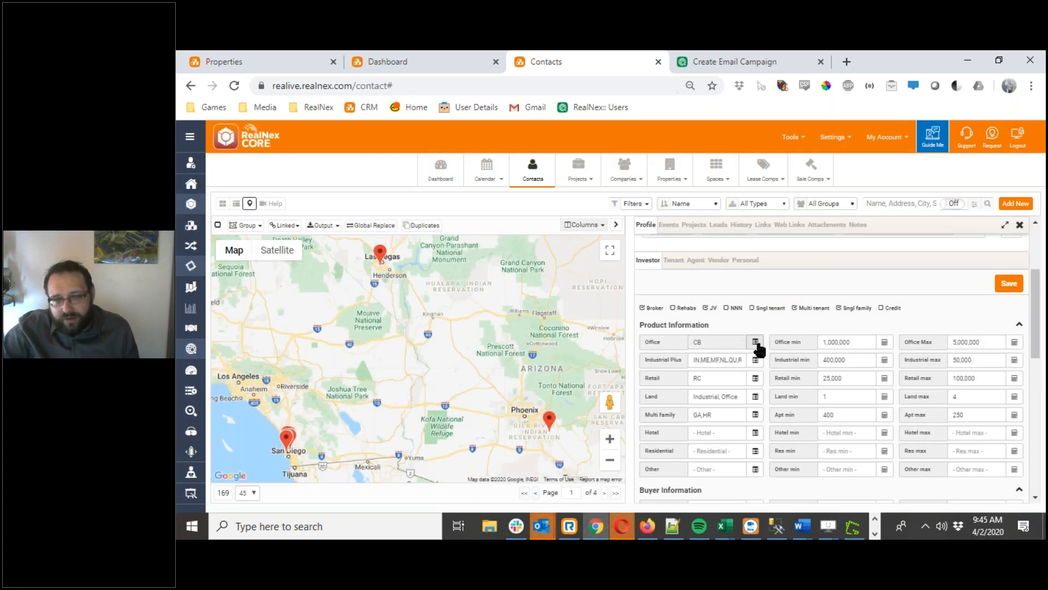
# Step: Set the investor Office field to Class A (QA), and enable Comma-separated Values in its field definition
pyautogui.click(757, 344)
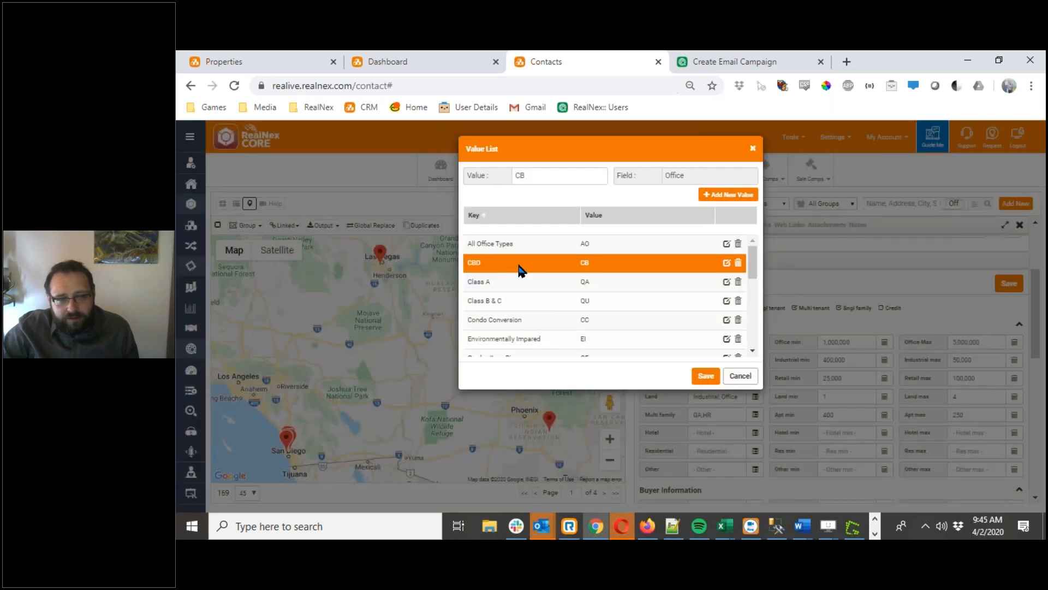
pyautogui.doubleClick(510, 281)
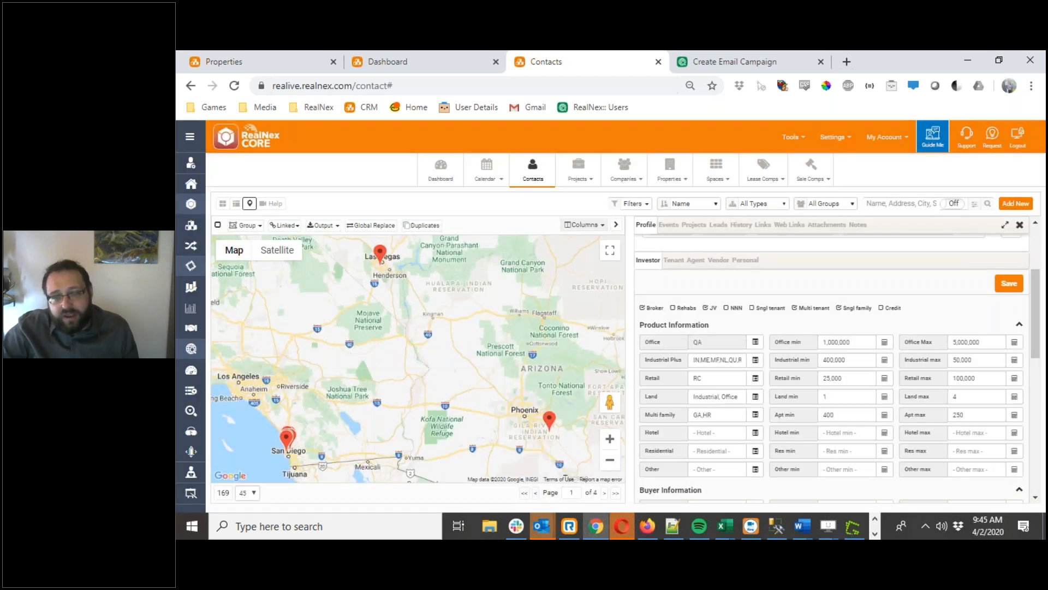
pyautogui.doubleClick(682, 346)
pyautogui.click(499, 299)
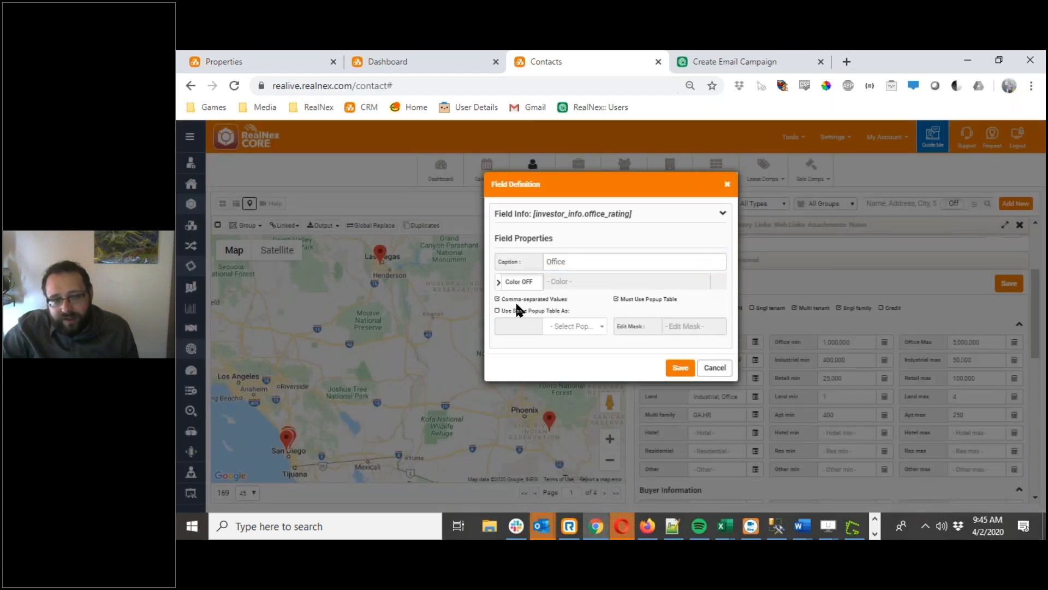
pyautogui.click(679, 367)
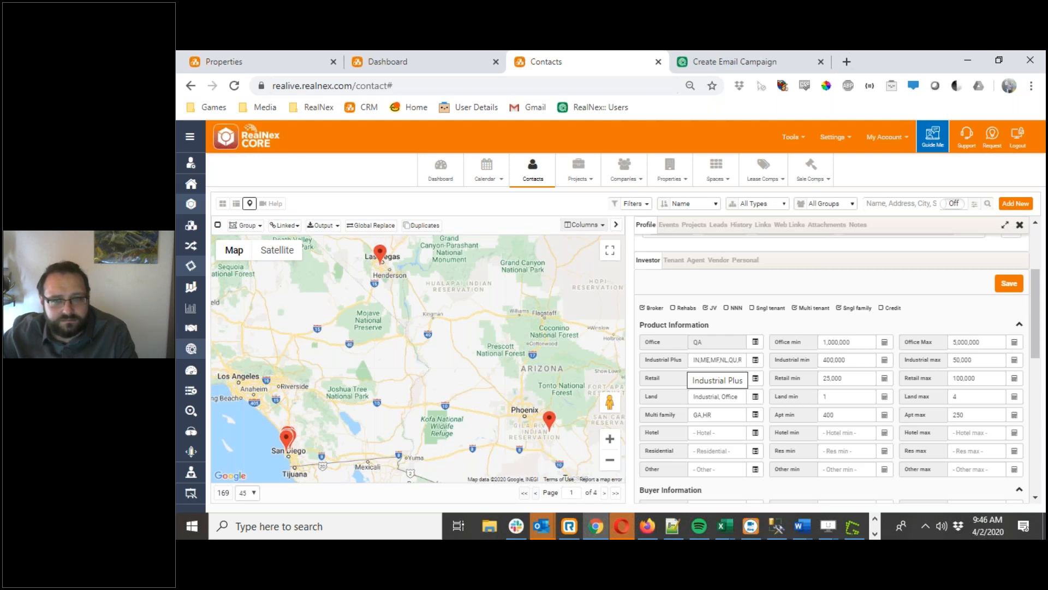
# Step: Open the Property Types system table and examine its full list, including the name definition of the Store Building entry
pyautogui.click(845, 143)
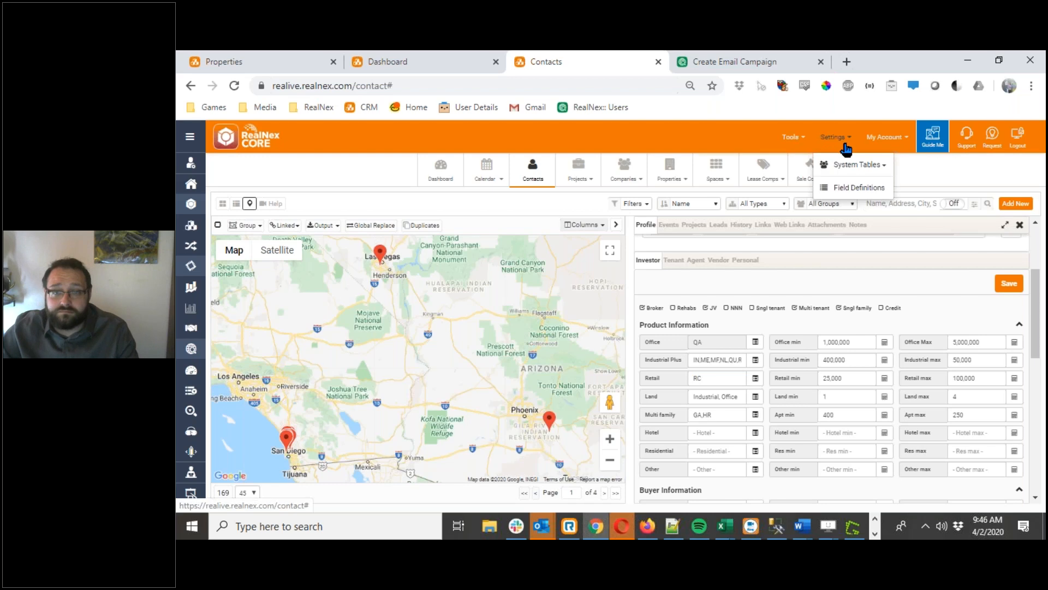
pyautogui.click(852, 168)
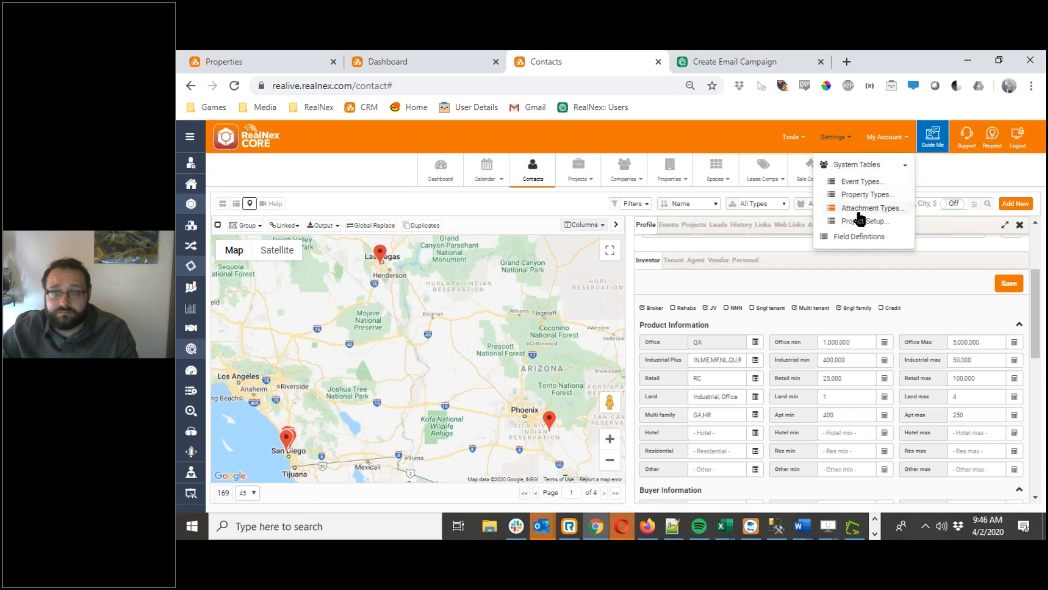
pyautogui.click(863, 195)
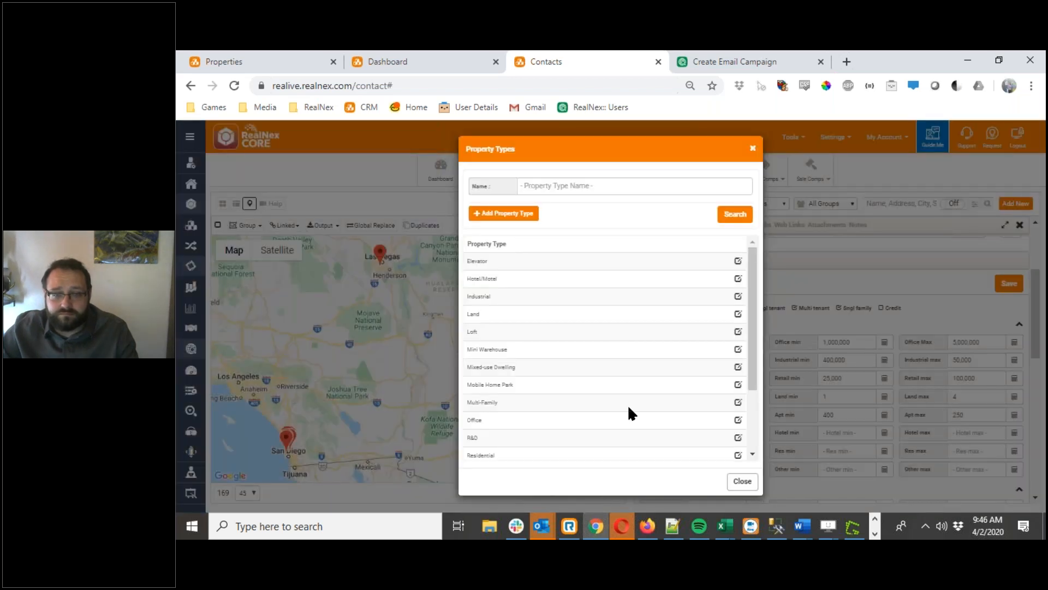
pyautogui.scroll(-3, 672, 414)
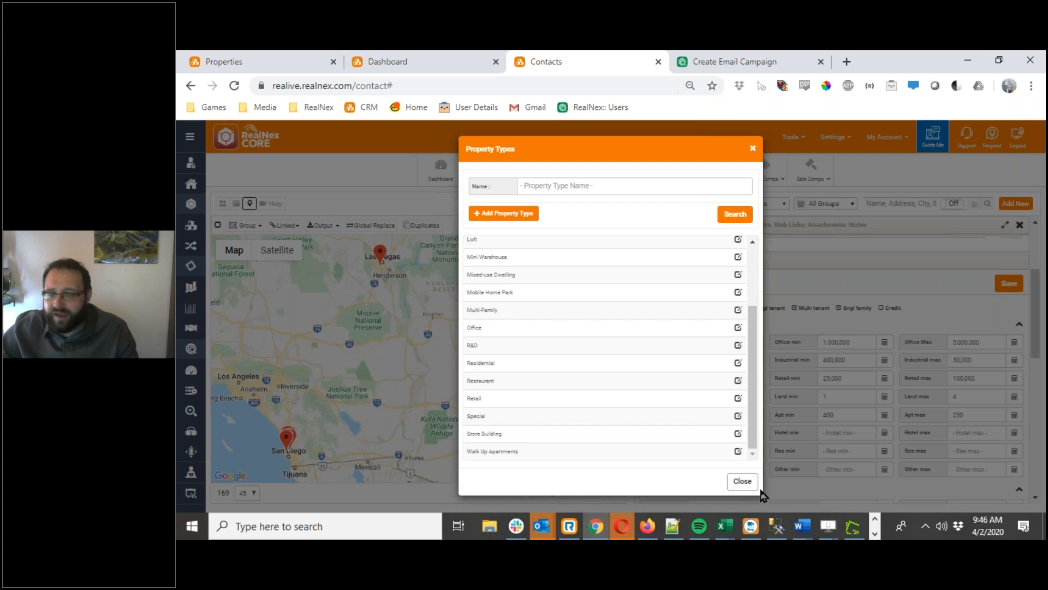
pyautogui.scroll(3, 719, 381)
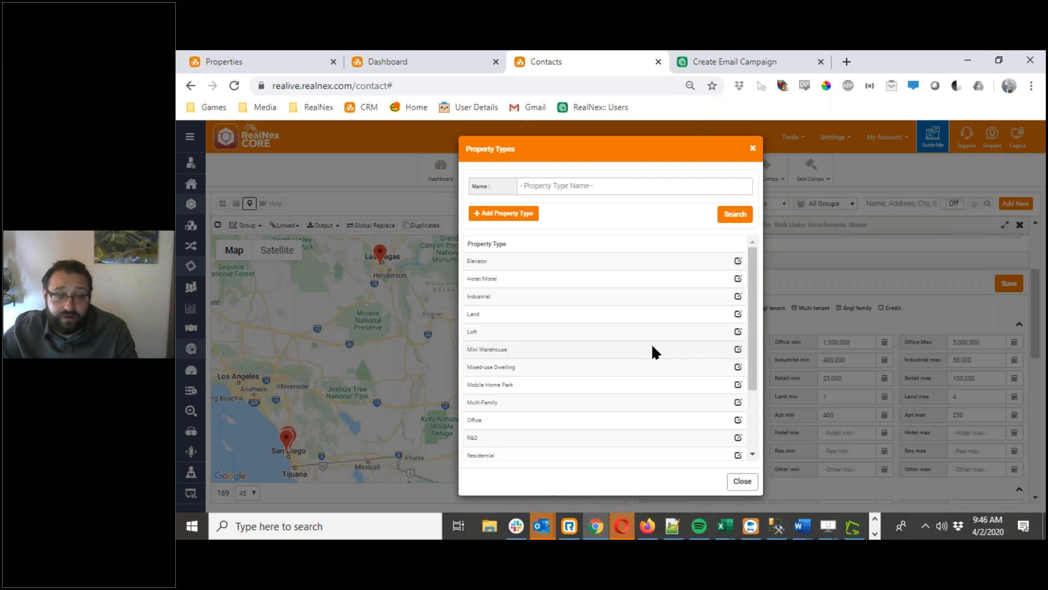
pyautogui.scroll(-3, 653, 347)
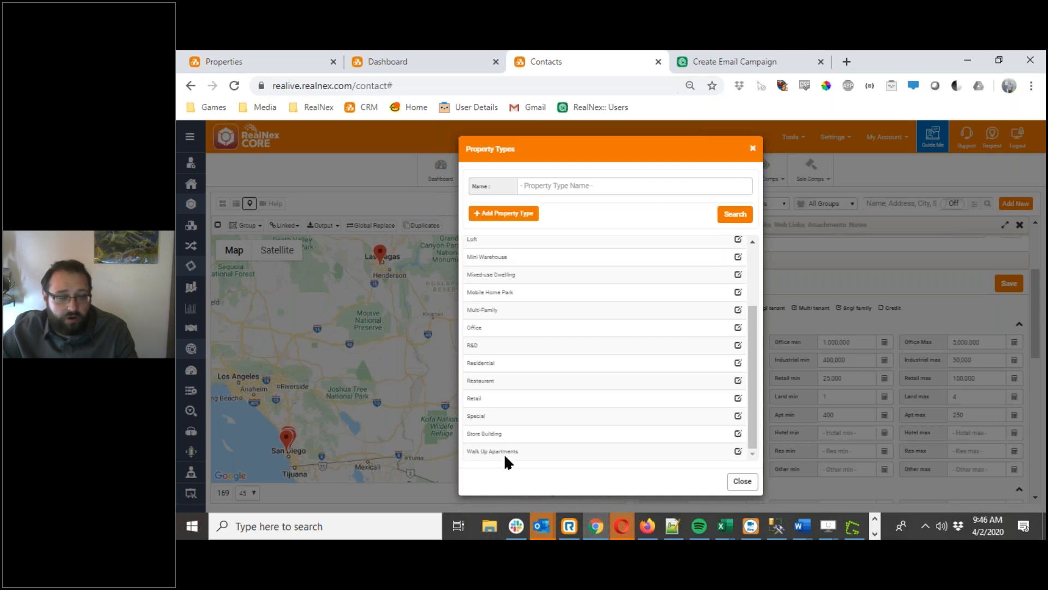
pyautogui.click(738, 436)
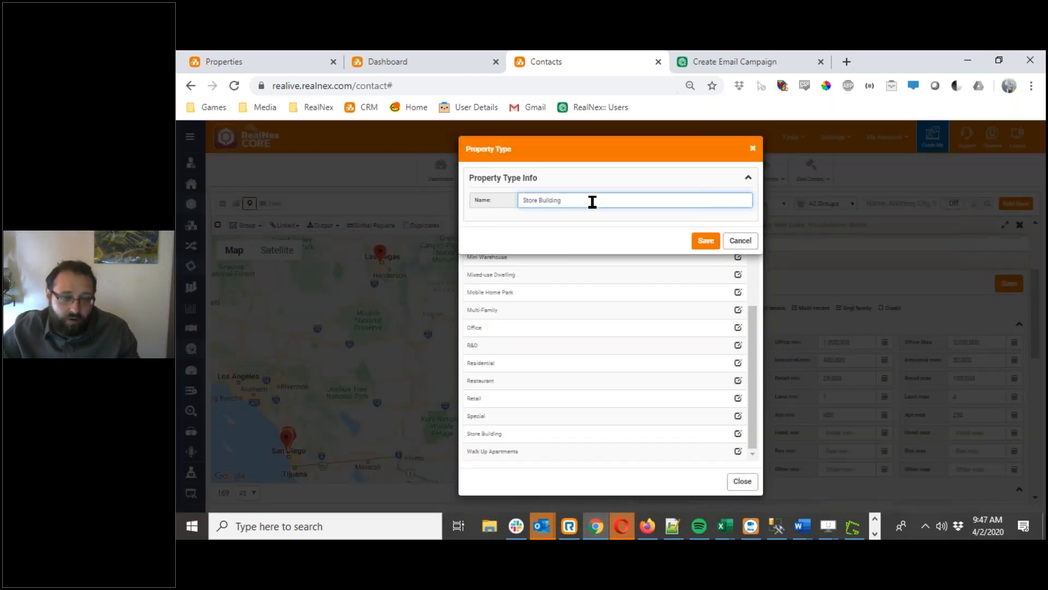
pyautogui.click(741, 240)
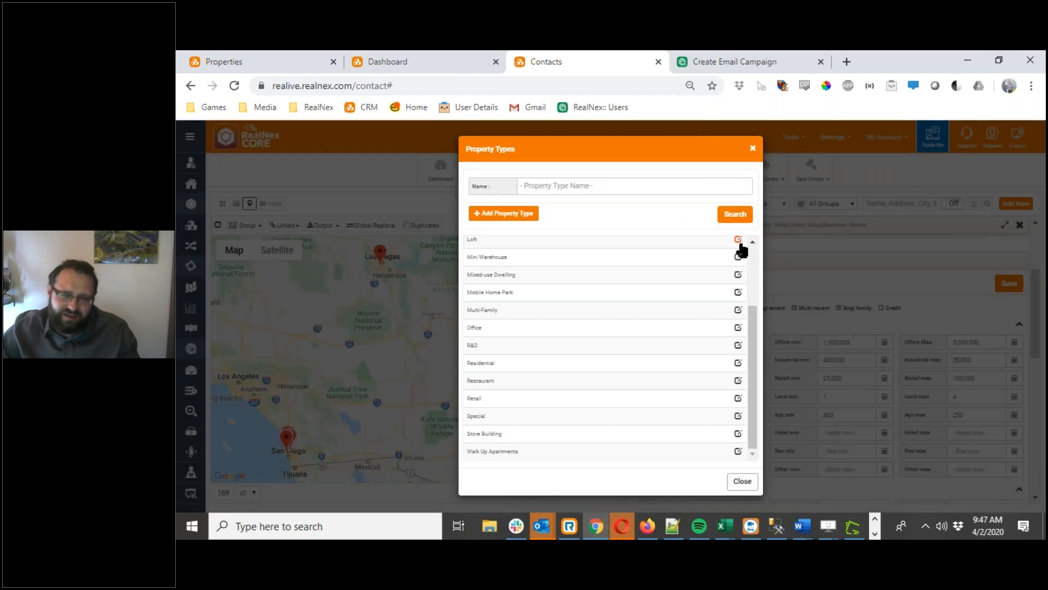
pyautogui.scroll(3, 679, 416)
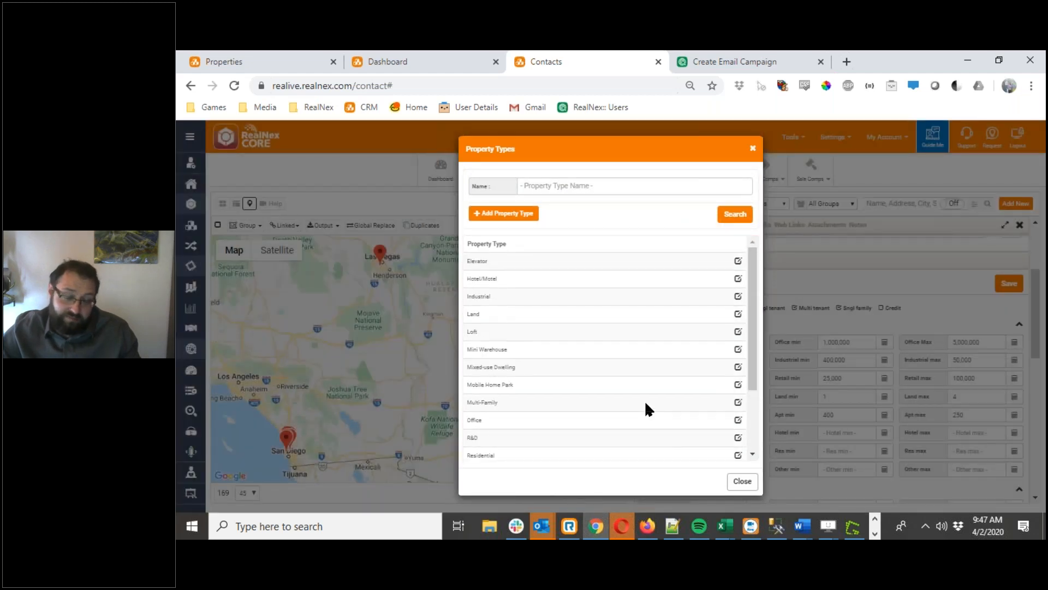
pyautogui.scroll(-3, 570, 278)
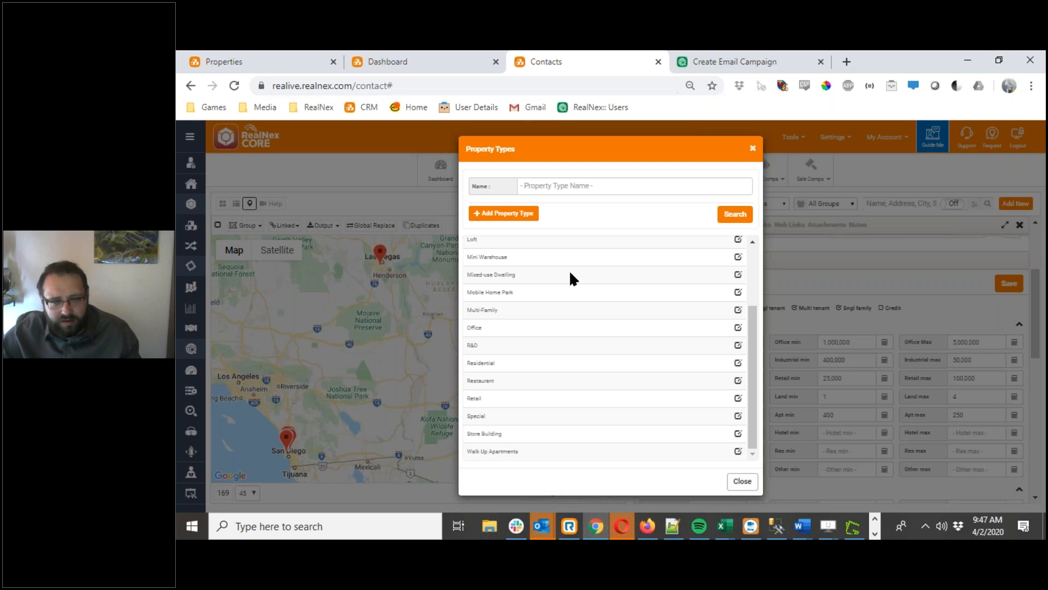
# Step: Rename the Elevator property type as zzElevator and save it
pyautogui.scroll(3, 696, 362)
pyautogui.click(738, 262)
pyautogui.click(529, 201)
pyautogui.write('zzElevator')
pyautogui.click(705, 240)
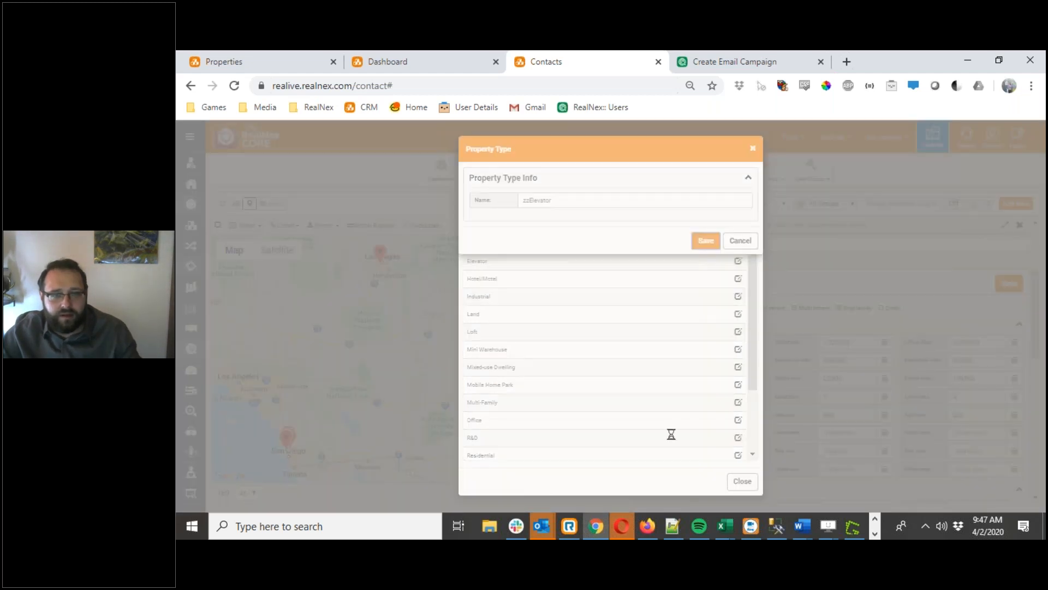
# Step: Remove the zz prefix from the zzElevator property type's name and save it
pyautogui.scroll(-1, 636, 374)
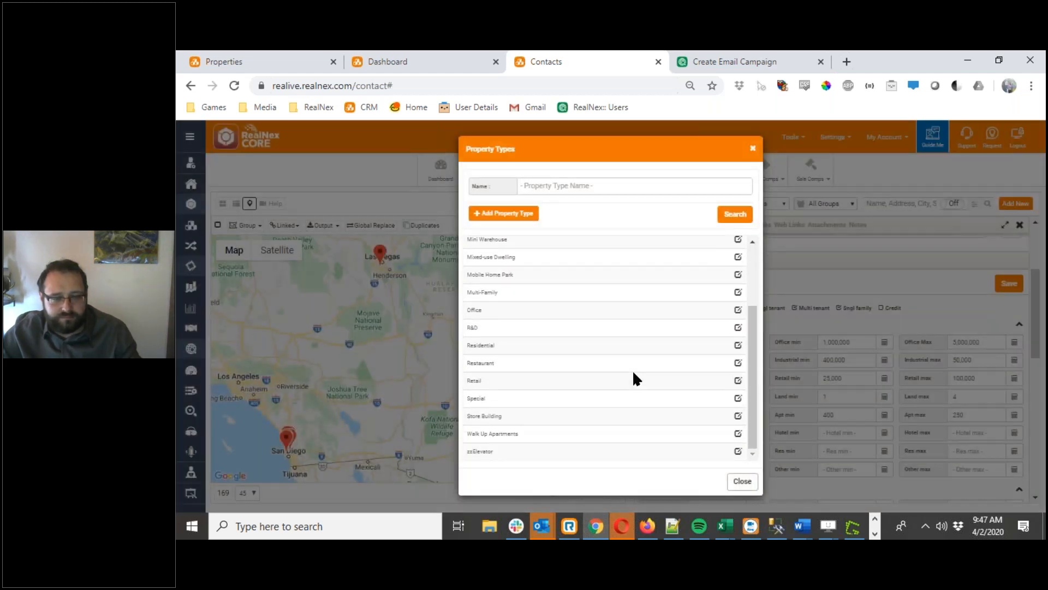
pyautogui.click(739, 453)
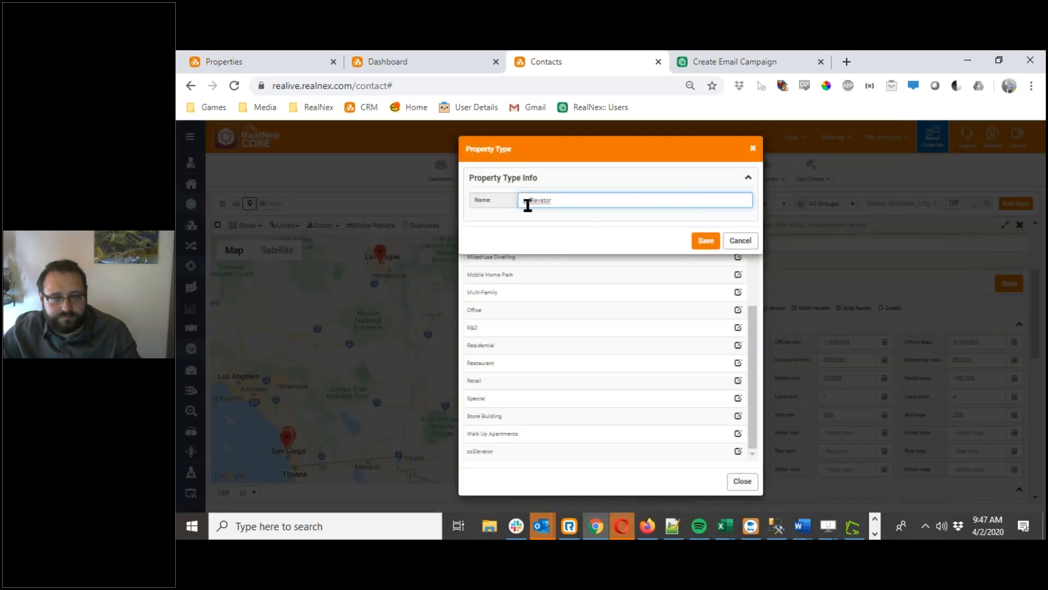
pyautogui.press('BackSpace')
pyautogui.press('BackSpace')
pyautogui.click(706, 240)
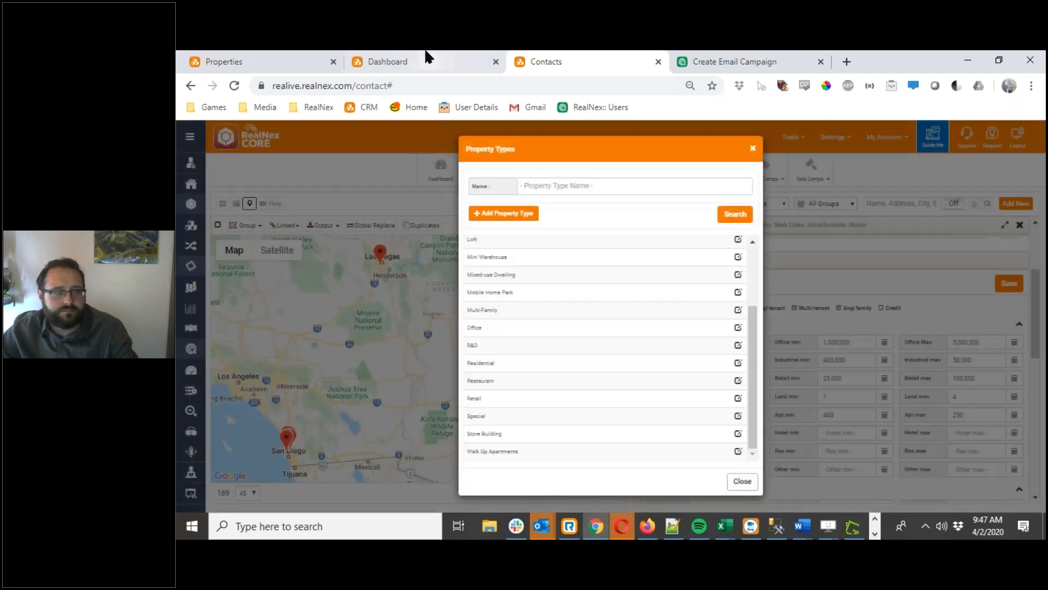
# Step: Switch to the Properties page and display the filtered Las Vegas office properties in list view instead of on the map
pyautogui.click(424, 57)
pyautogui.click(299, 56)
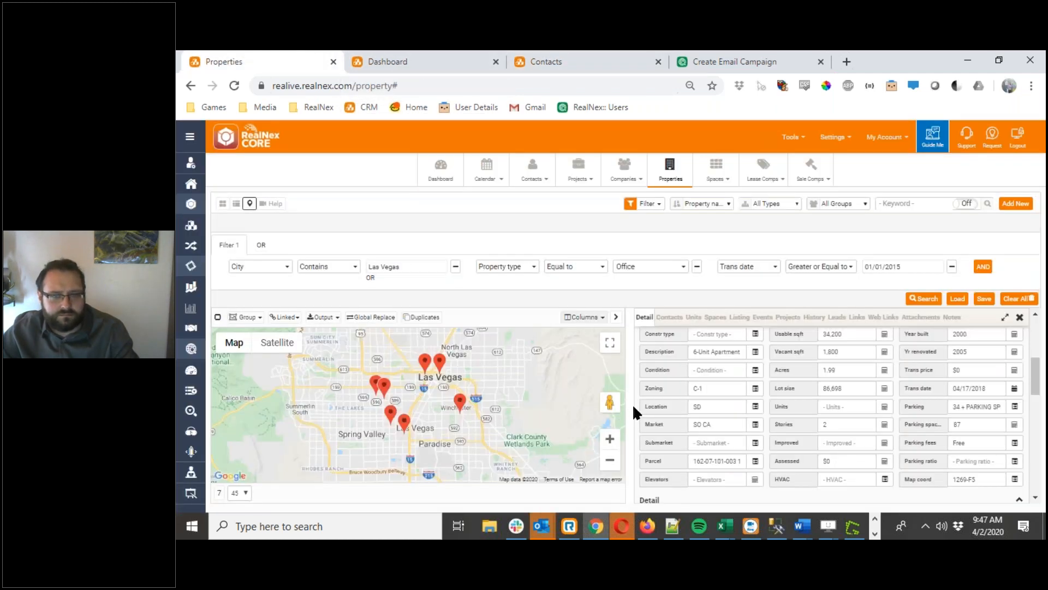
pyautogui.moveTo(627, 401); pyautogui.dragTo(631, 398)
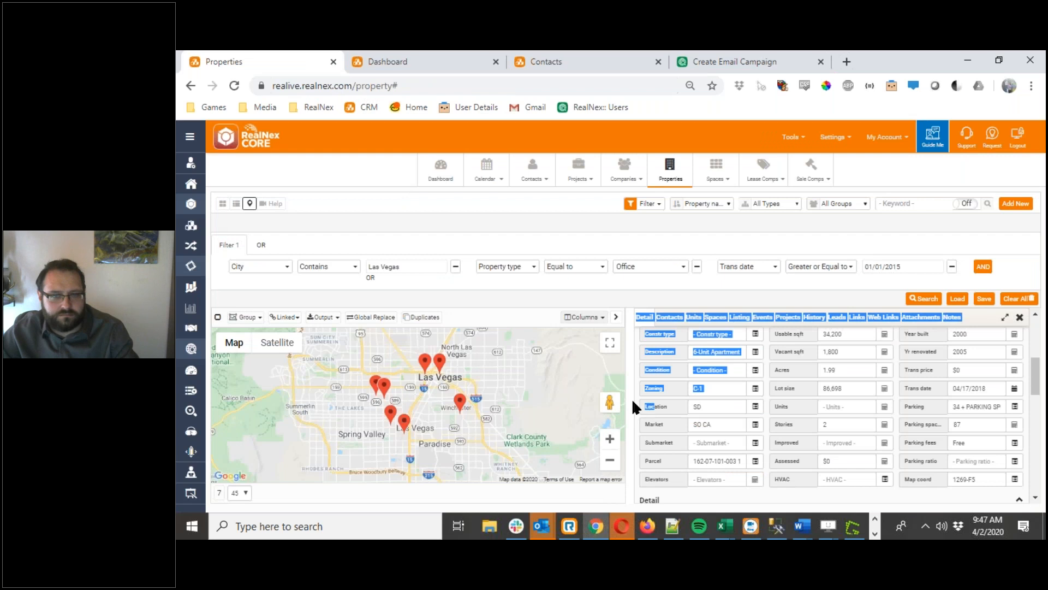
pyautogui.click(631, 291)
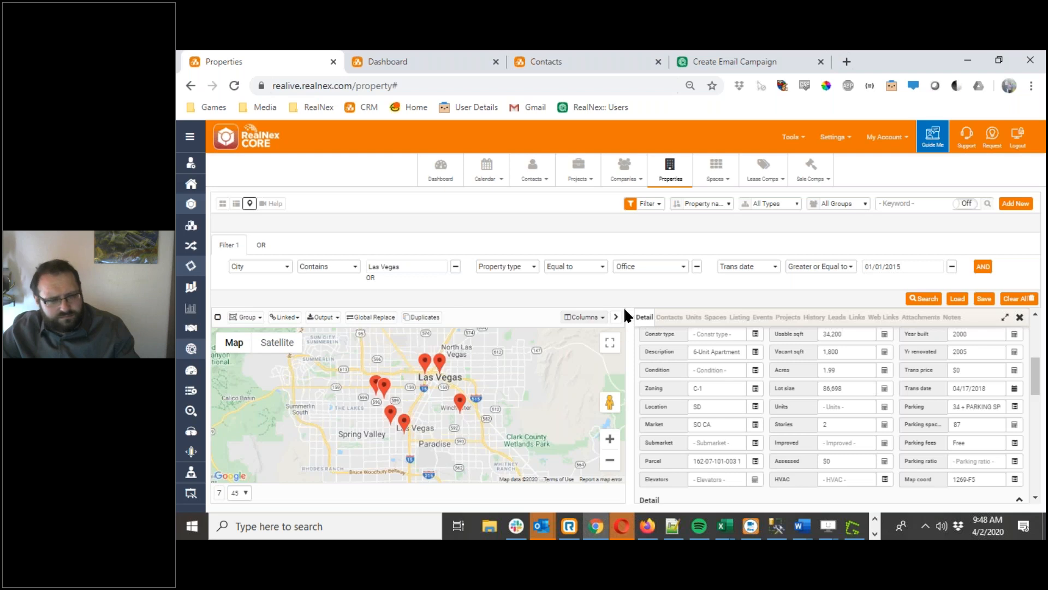
pyautogui.click(236, 204)
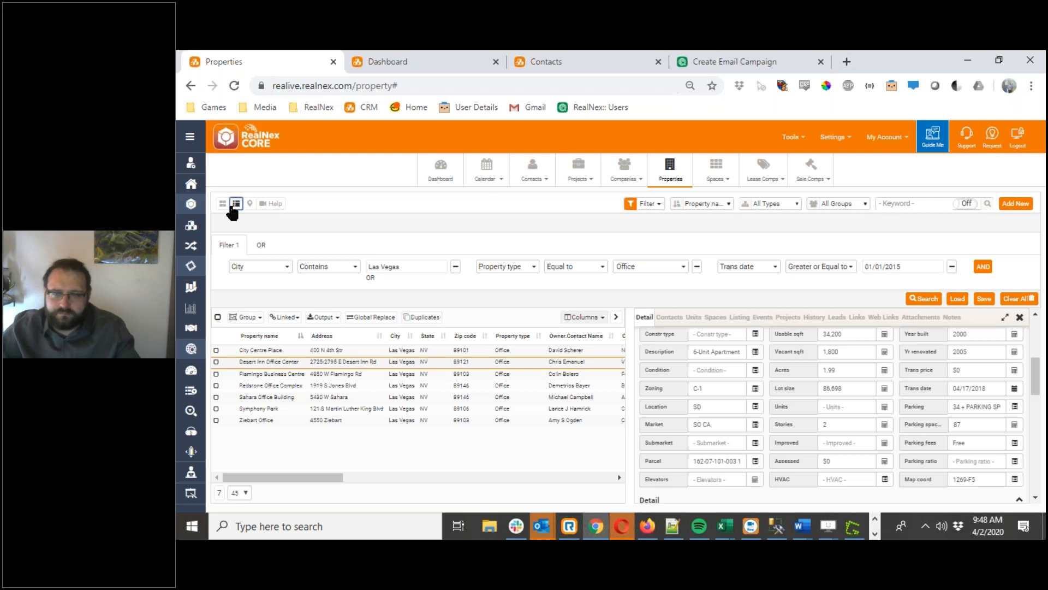
# Step: Open the saved Las Vegas Office property filter's settings and examine its Team options, leaving without saving
pyautogui.click(649, 205)
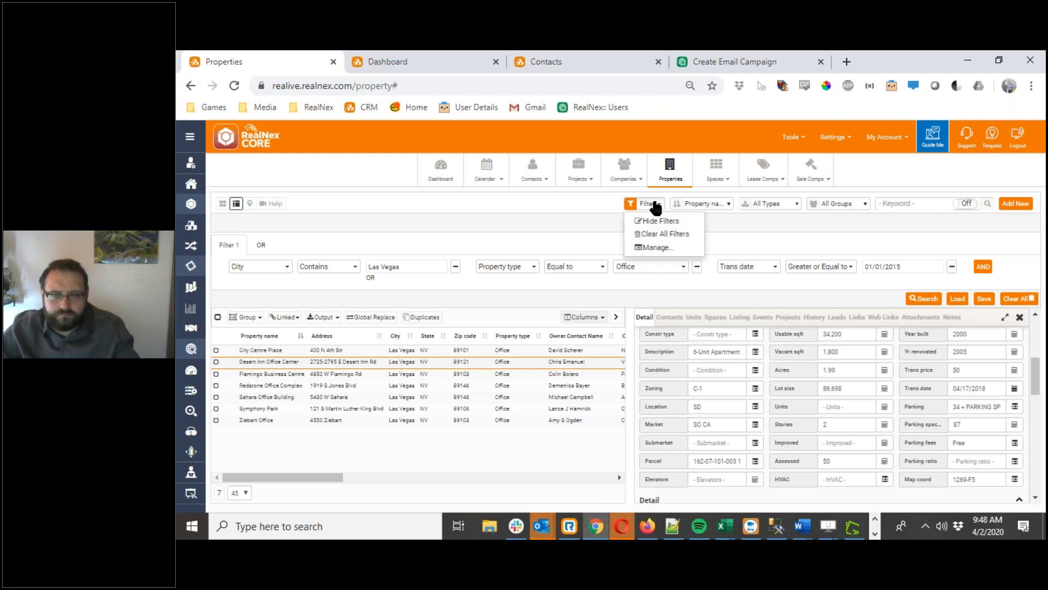
pyautogui.click(673, 247)
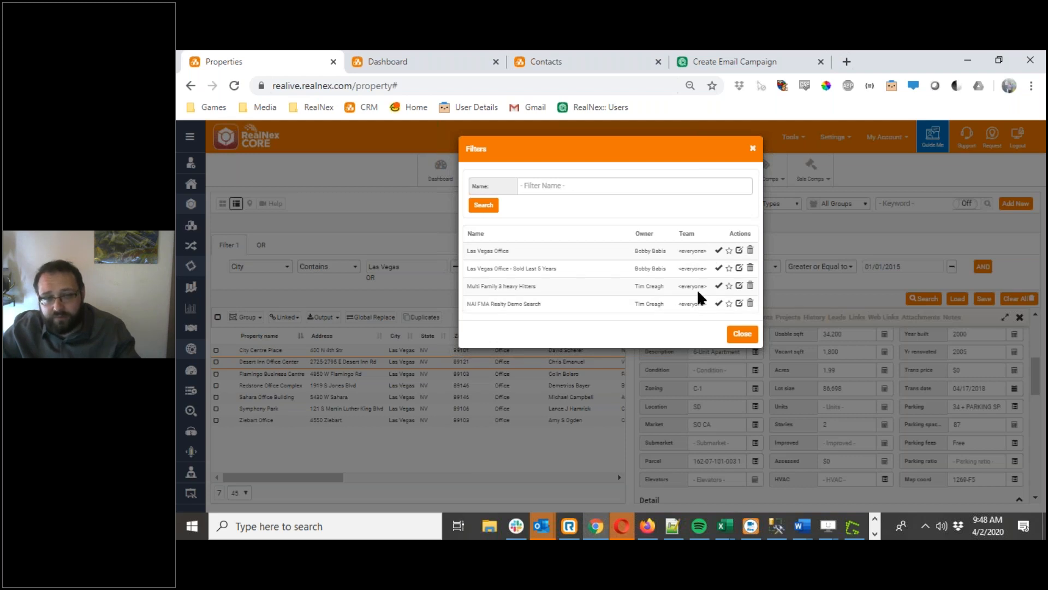
pyautogui.click(738, 250)
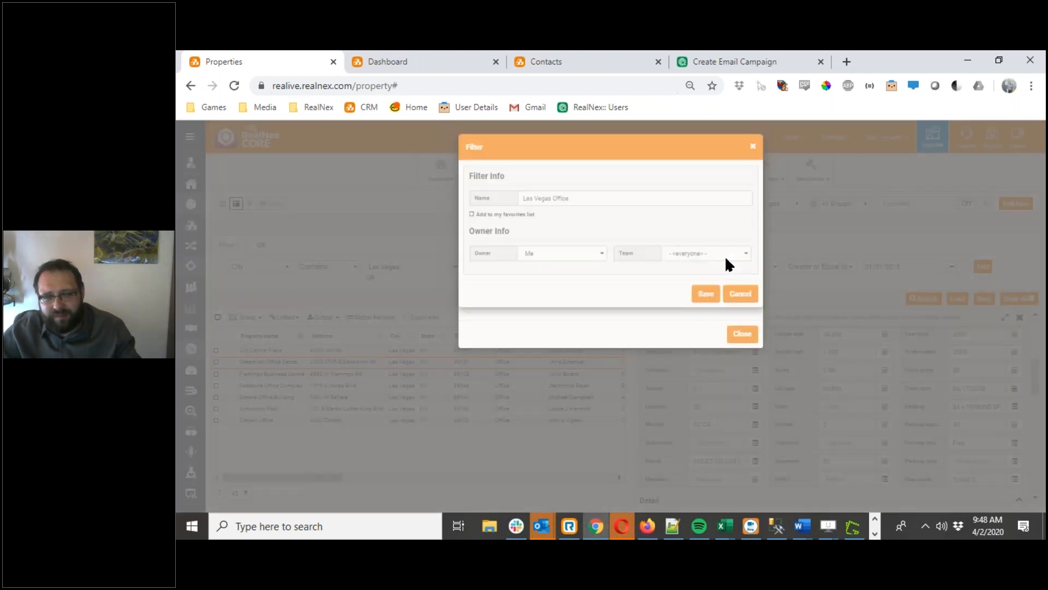
pyautogui.click(710, 258)
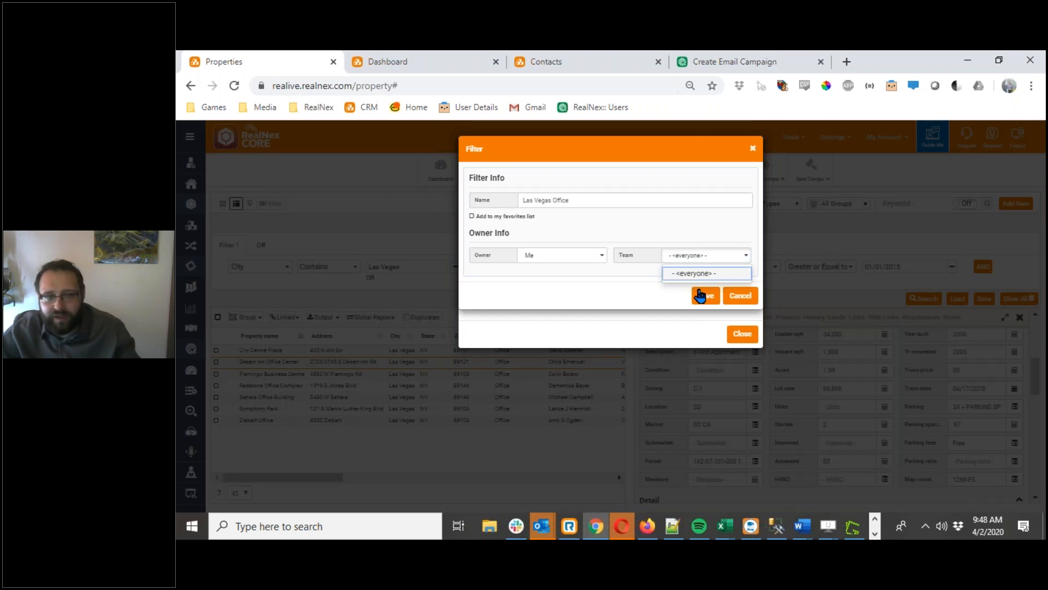
pyautogui.click(708, 255)
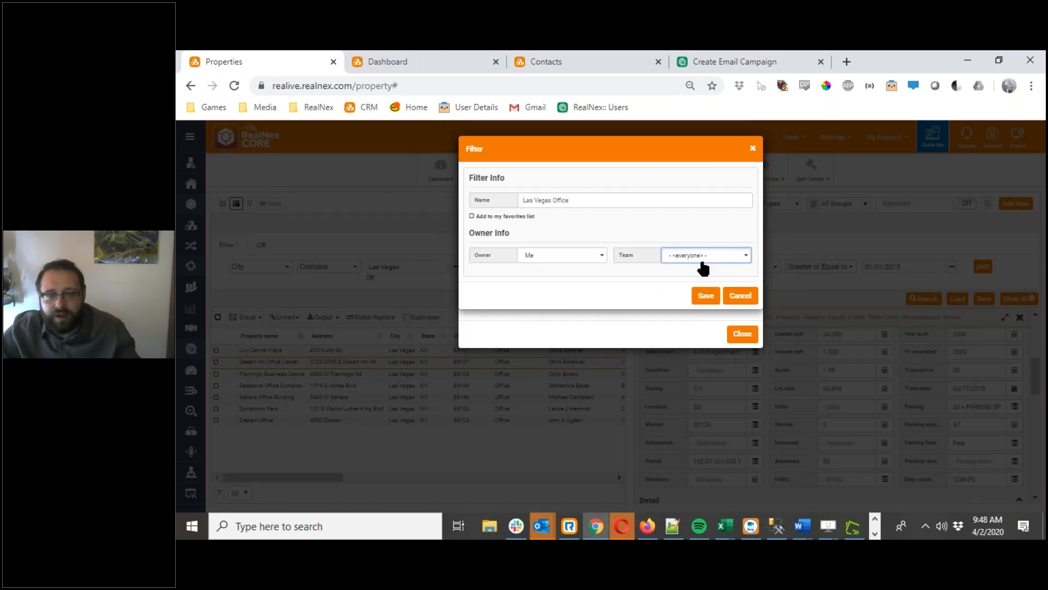
pyautogui.click(705, 259)
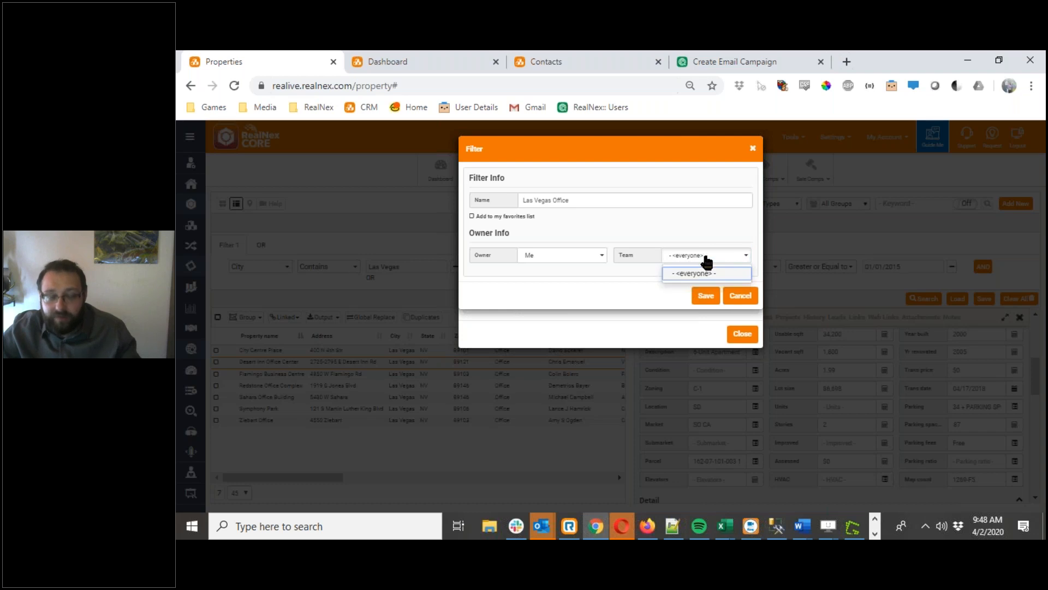
pyautogui.click(707, 263)
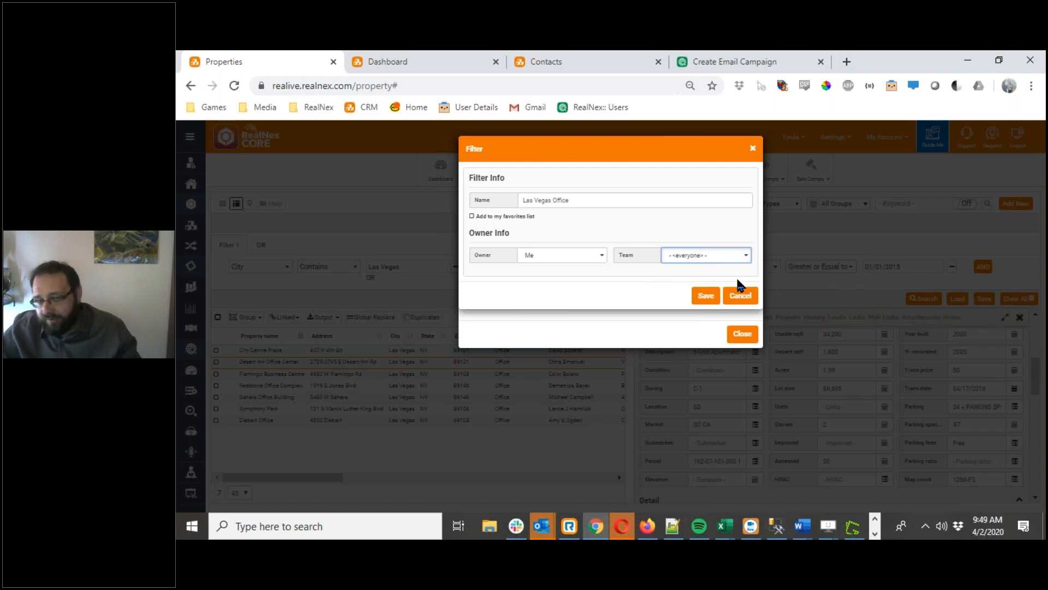
pyautogui.click(741, 296)
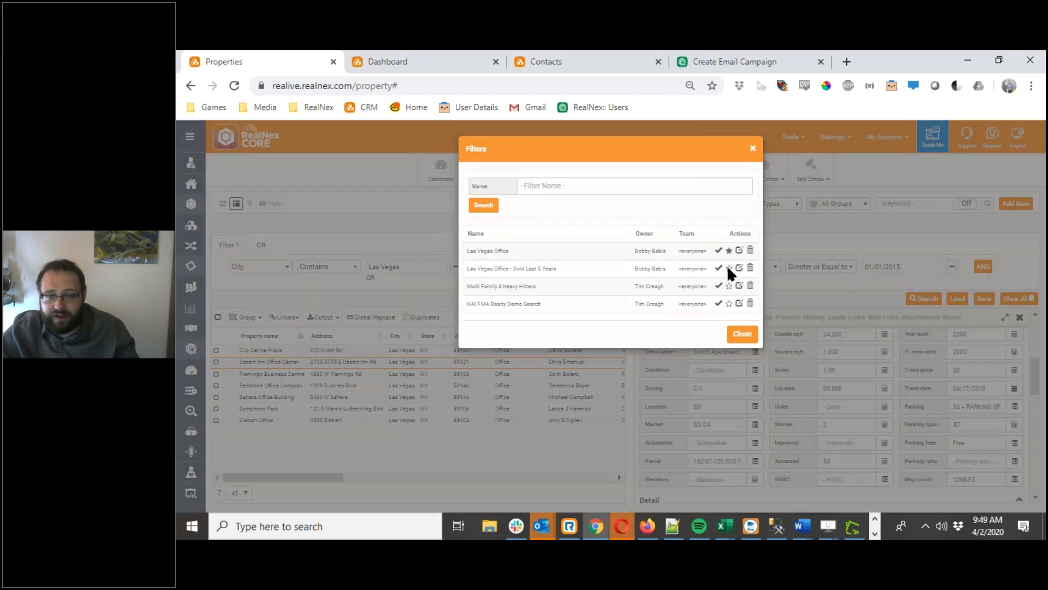
# Step: Mark the saved property filters Las Vegas Office and Las Vegas Office - Sold Last 5 Years as favorites, and close the filter manager
pyautogui.click(729, 269)
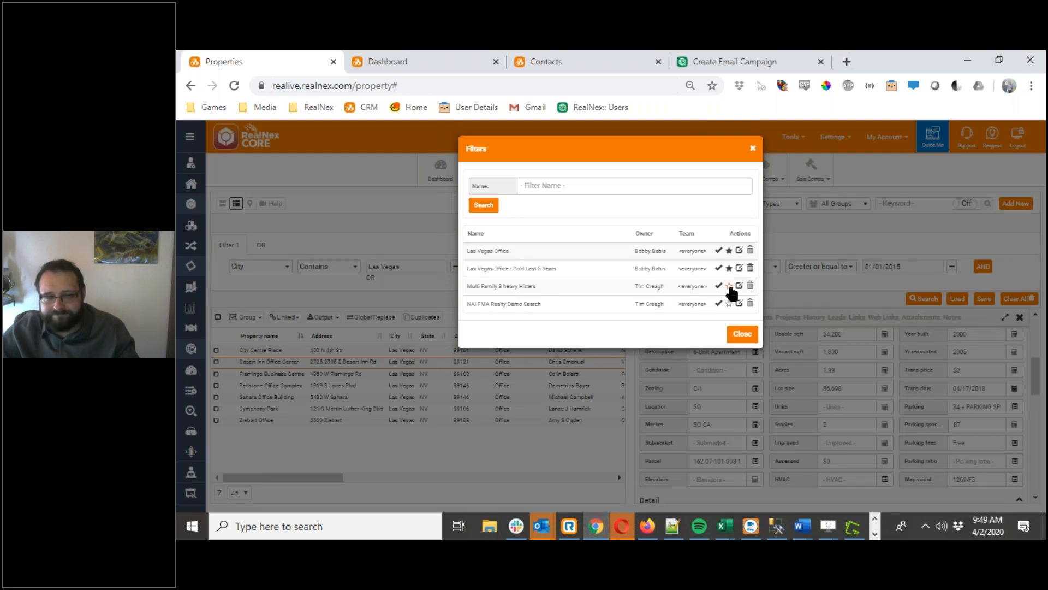
pyautogui.click(734, 338)
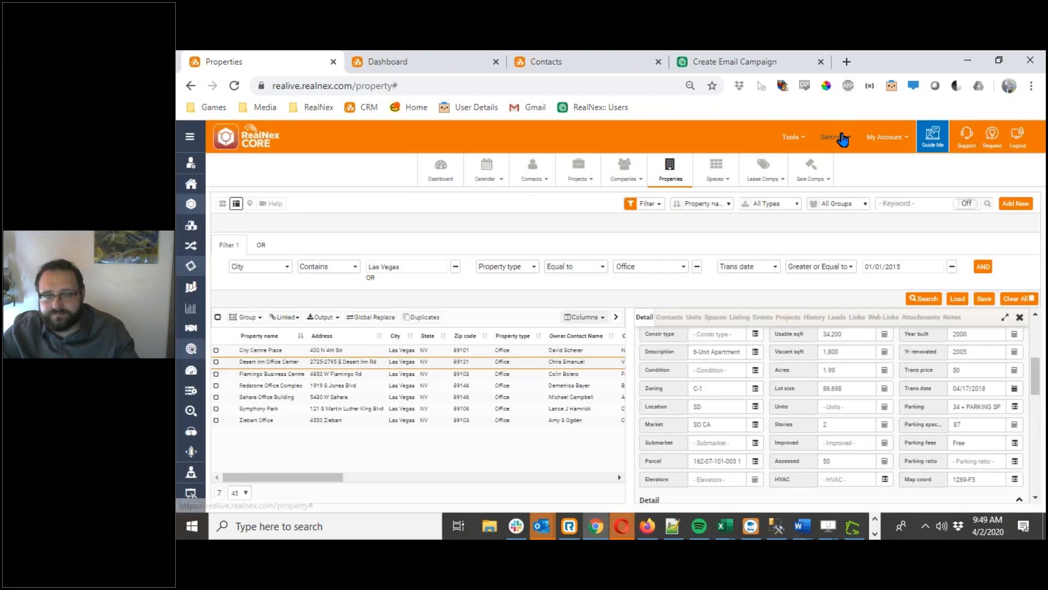
pyautogui.click(842, 138)
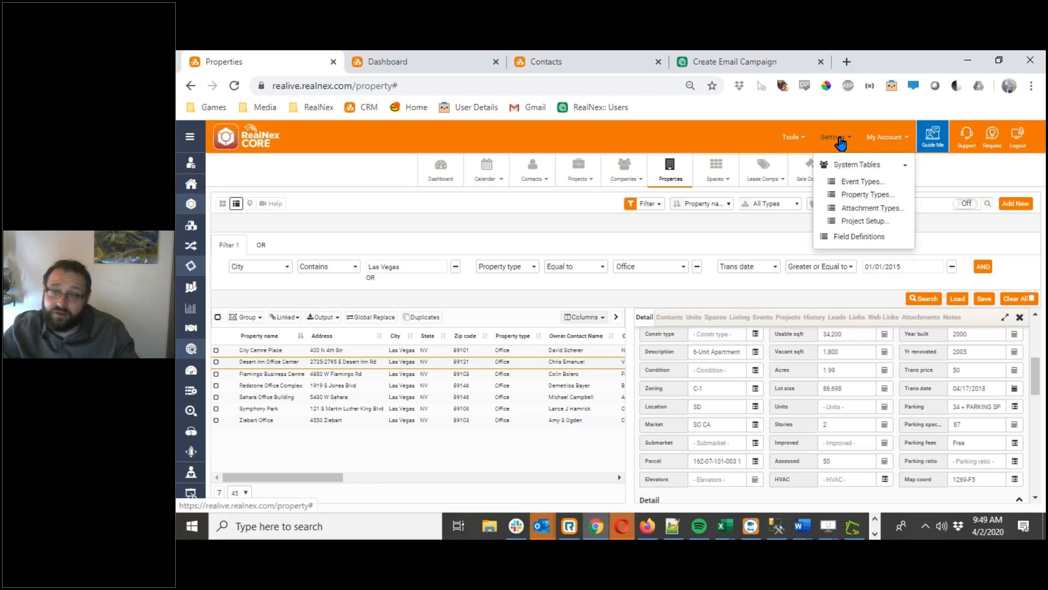
pyautogui.click(841, 143)
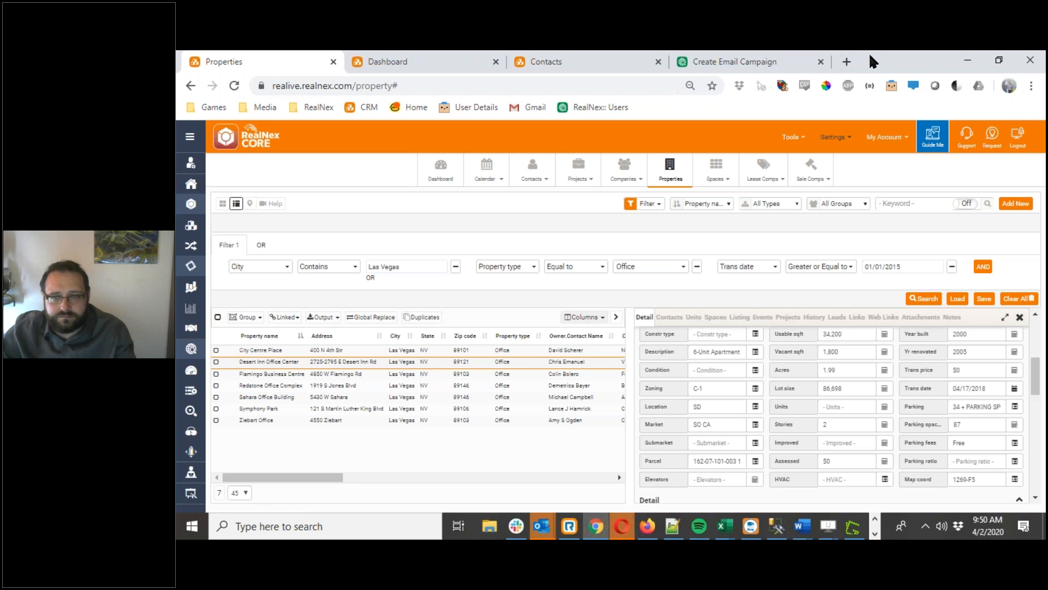
pyautogui.click(894, 140)
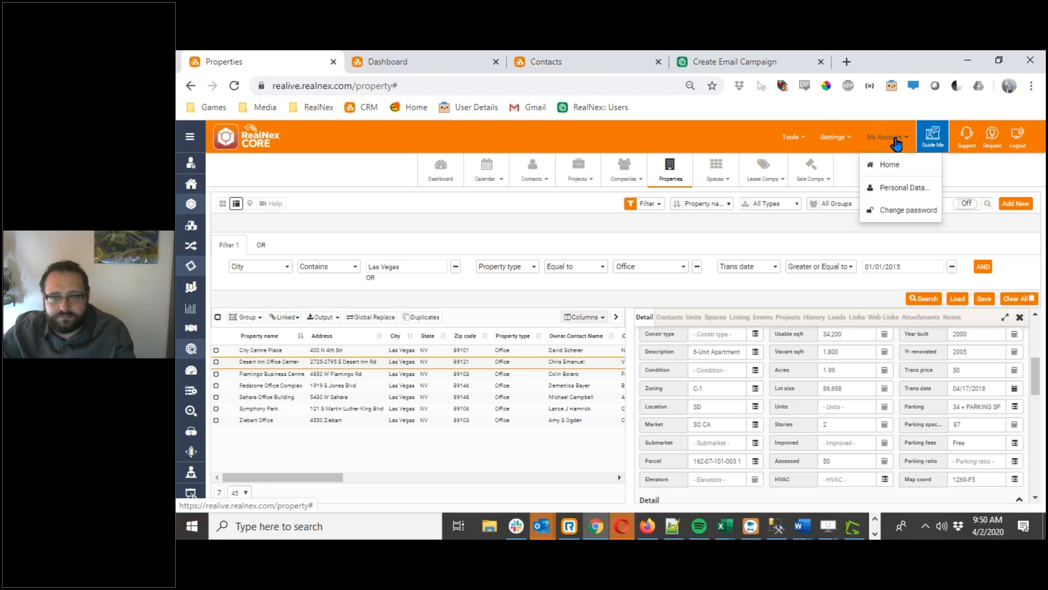
# Step: Open the Evercontact website, evercontact.com, in a new browser tab
pyautogui.click(896, 140)
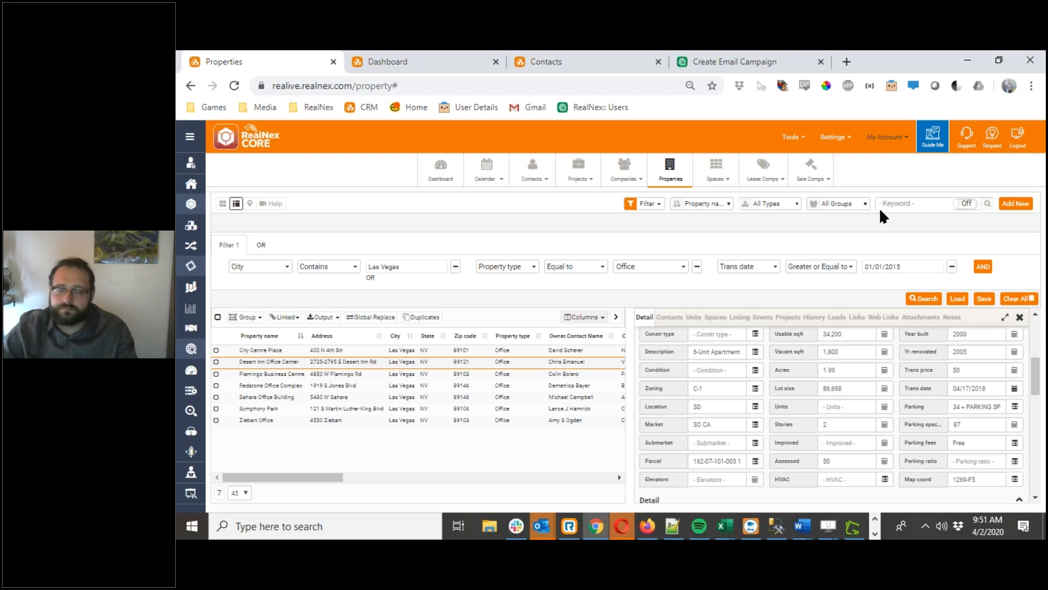
pyautogui.click(843, 57)
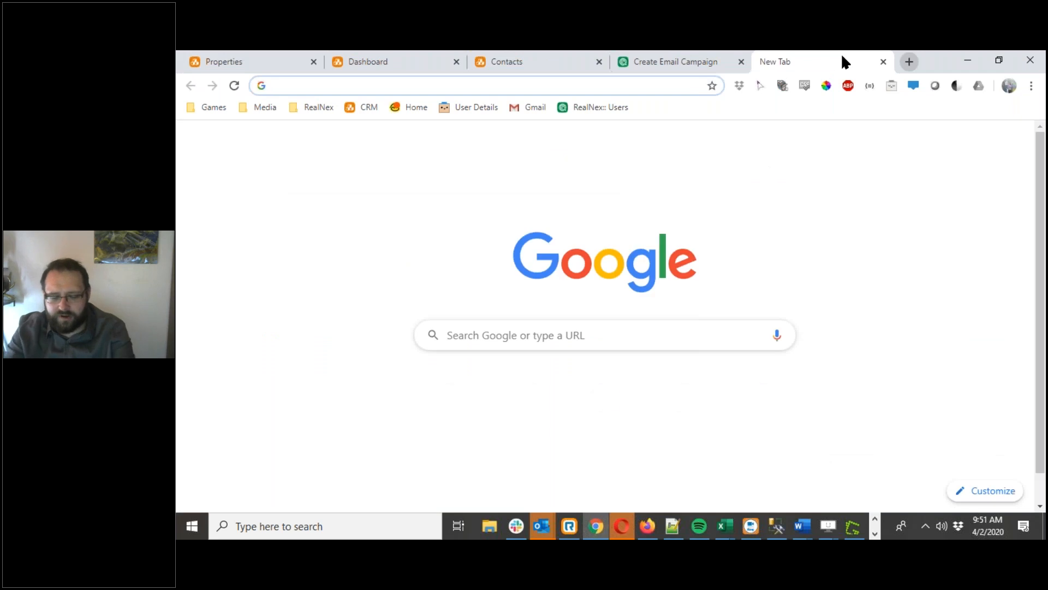
pyautogui.write('evercont')
pyautogui.press('Return')
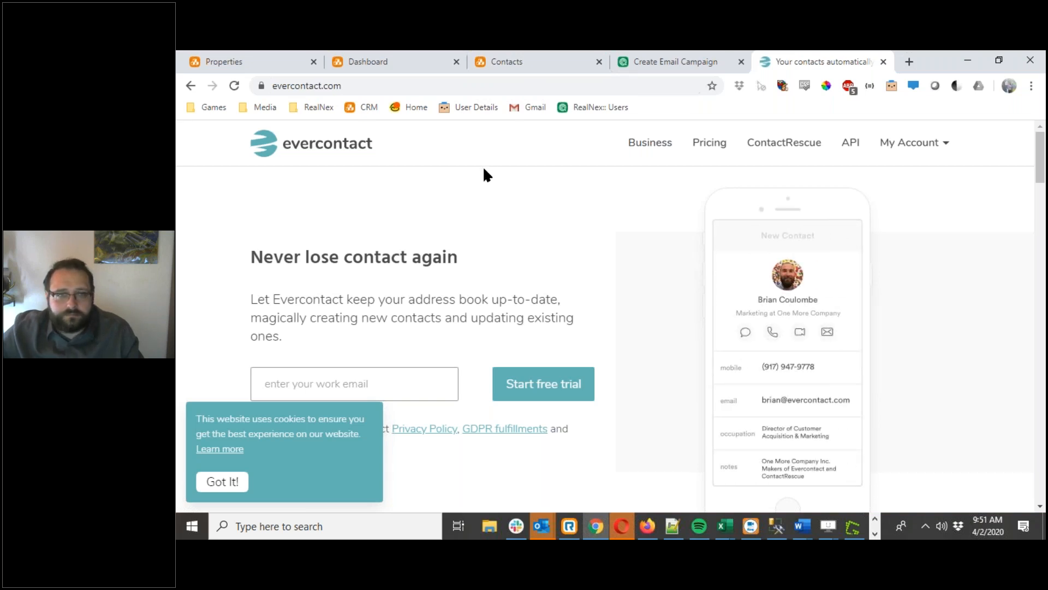
# Step: Return to the open Contacts page, close the Property Types list, and display the contact filter builder
pyautogui.click(508, 62)
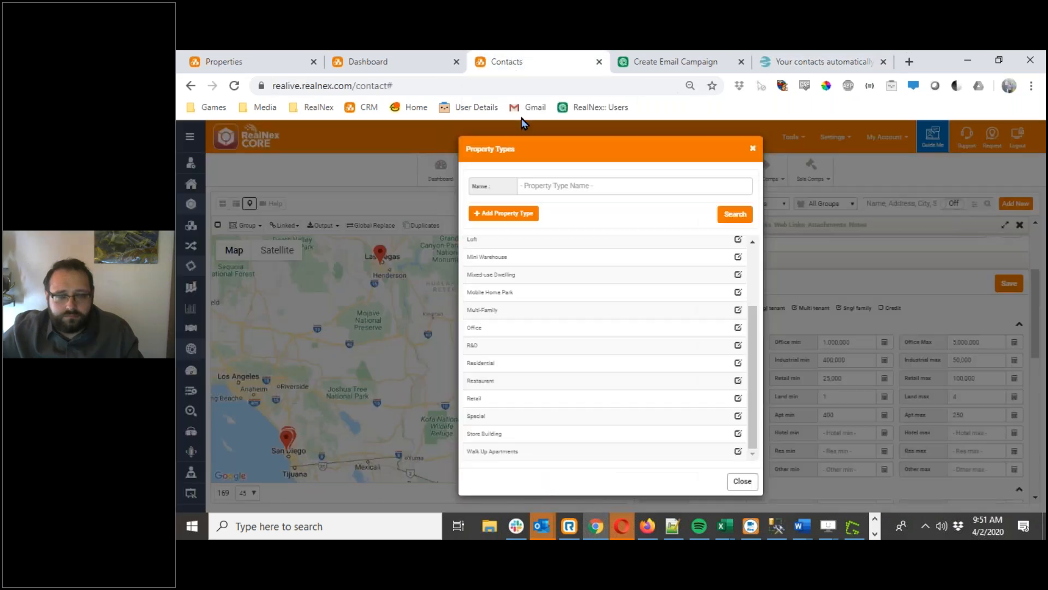
pyautogui.click(754, 152)
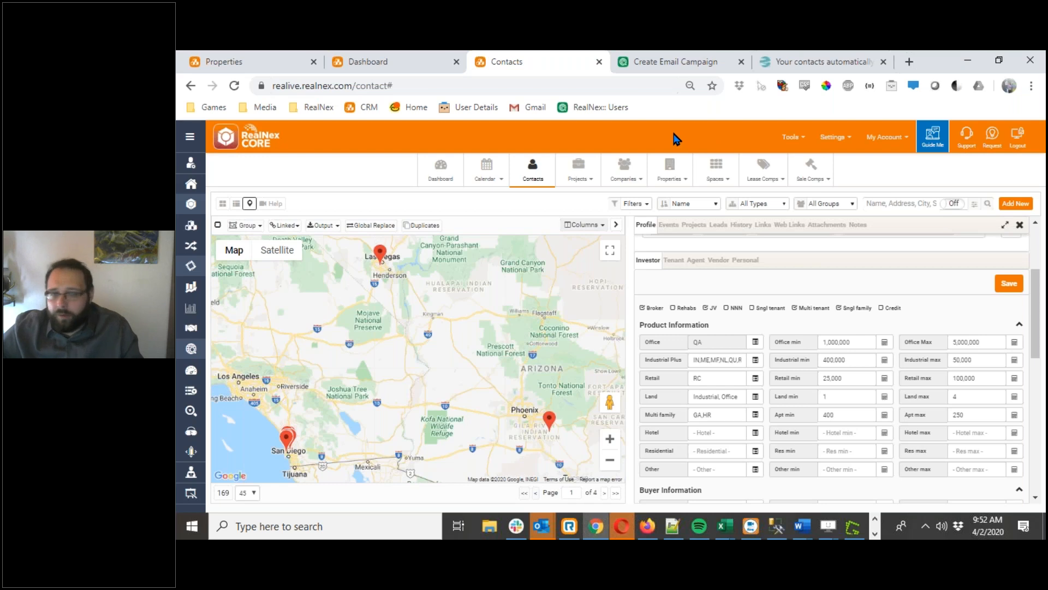
pyautogui.click(646, 206)
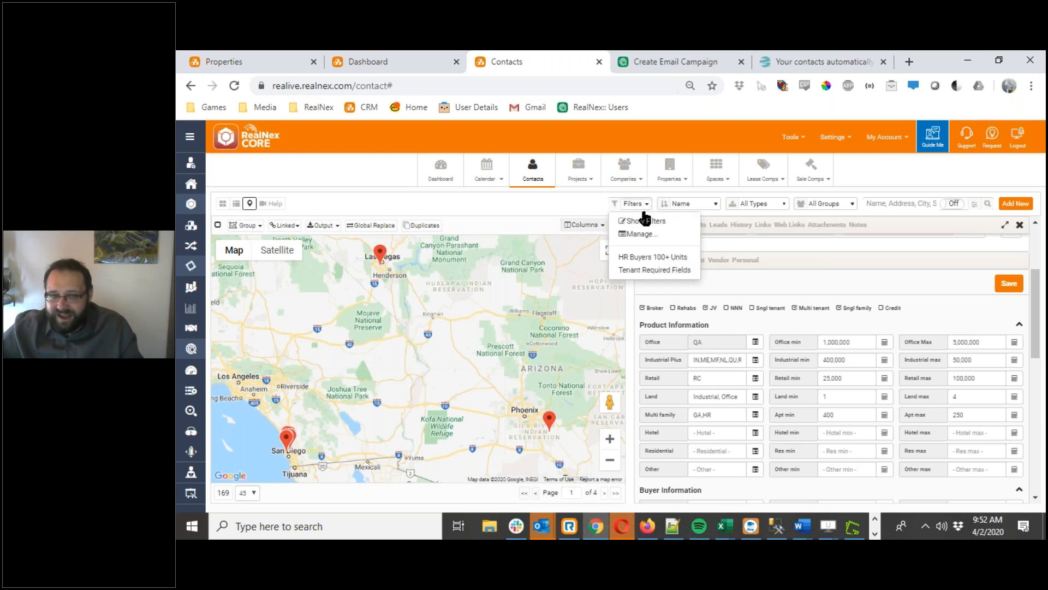
pyautogui.click(647, 220)
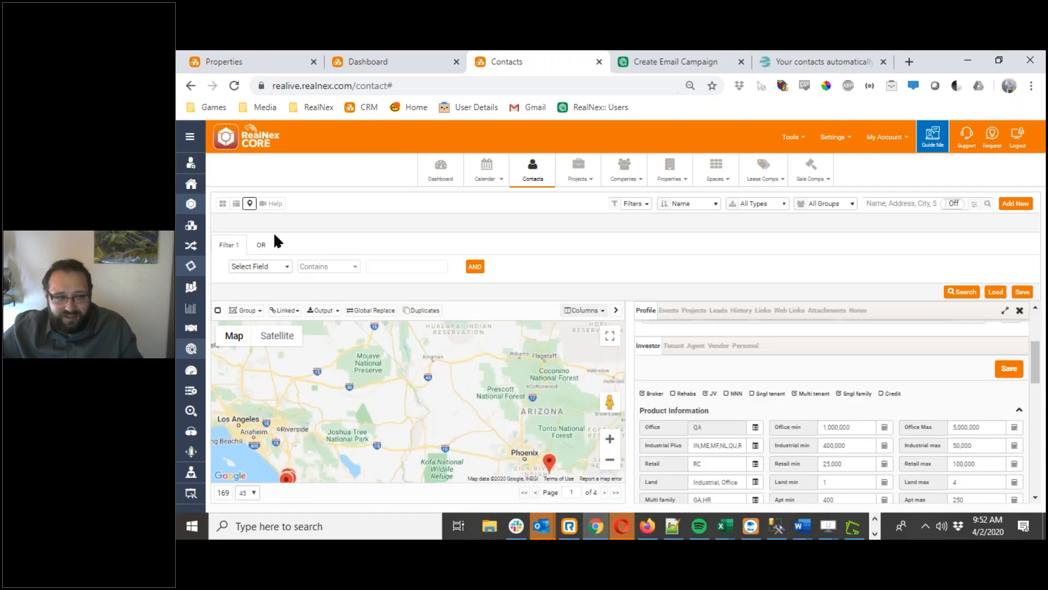